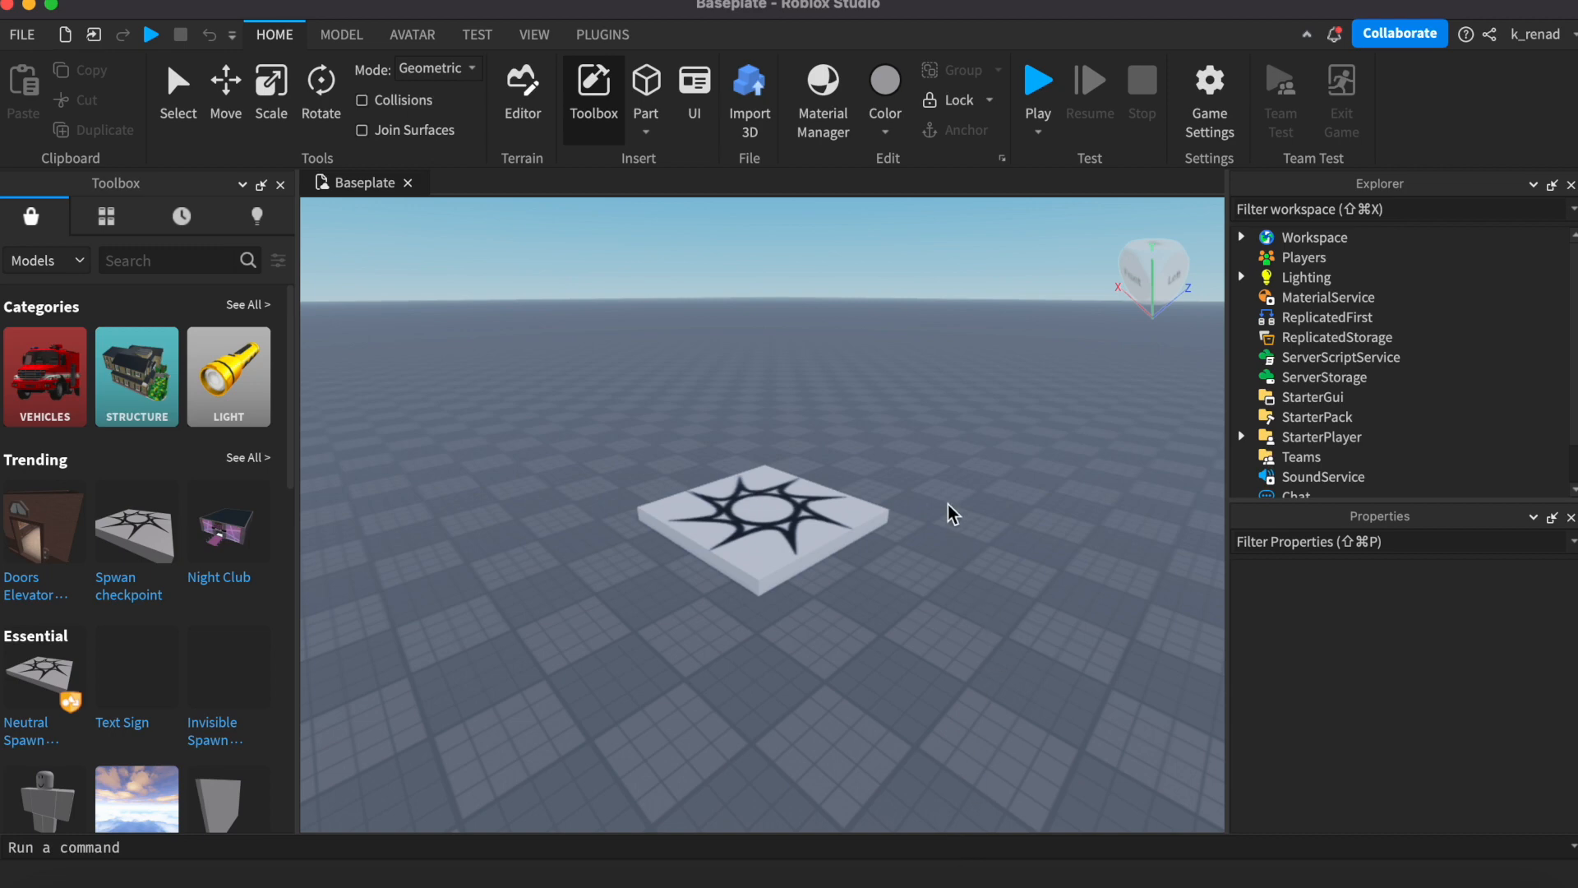
Step: Insert a cylinder part and place it on an empty area of the baseplate away from the spawn location
right_drag(953, 565, 953, 565)
key(d)
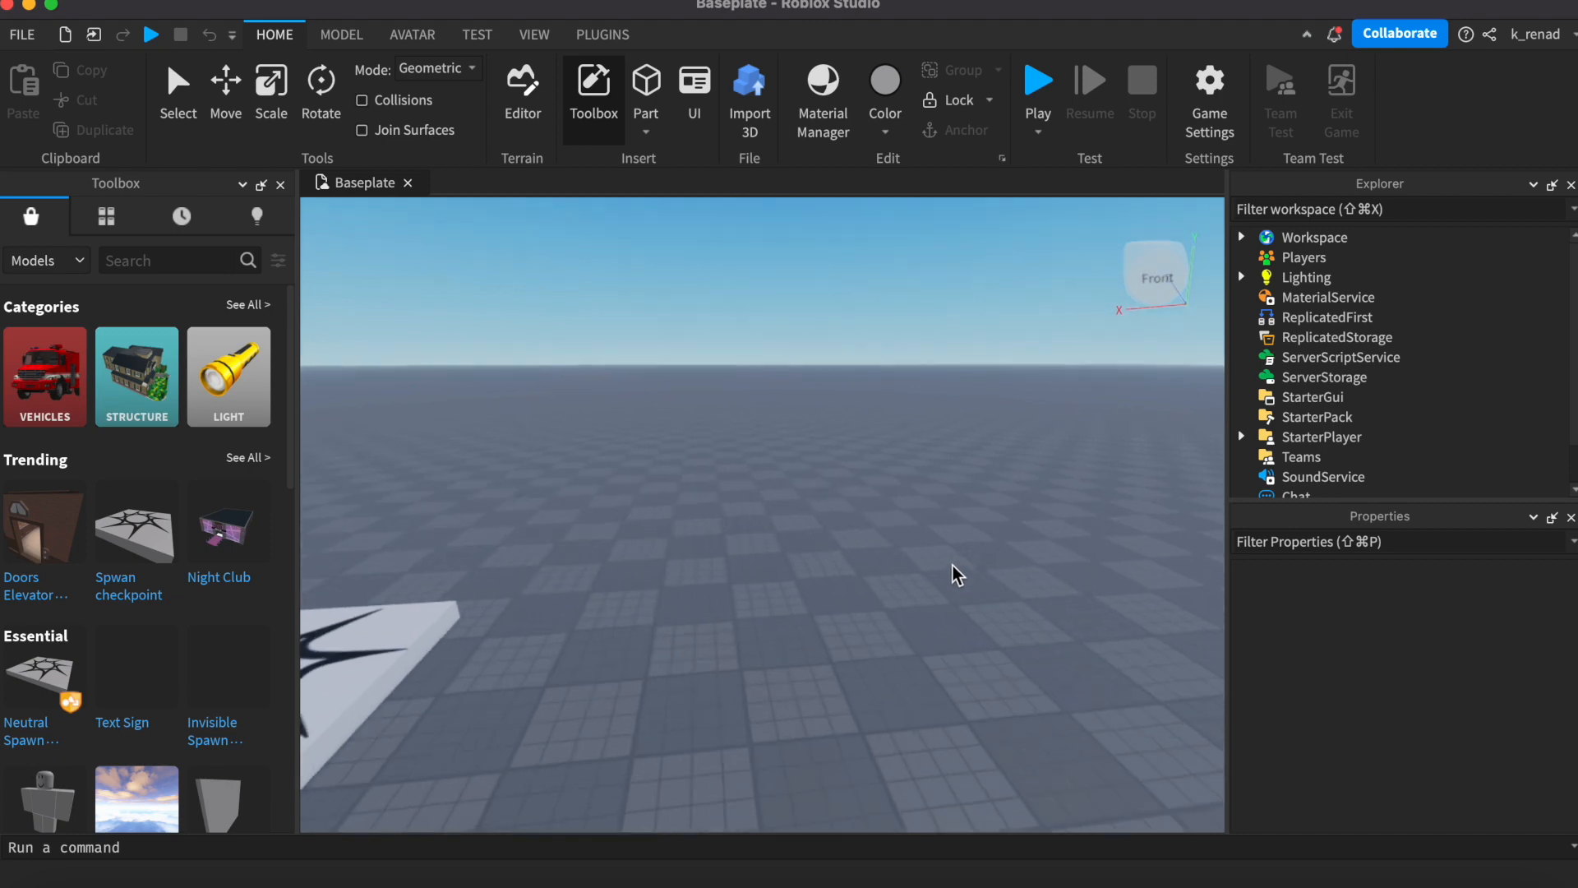
key(d)
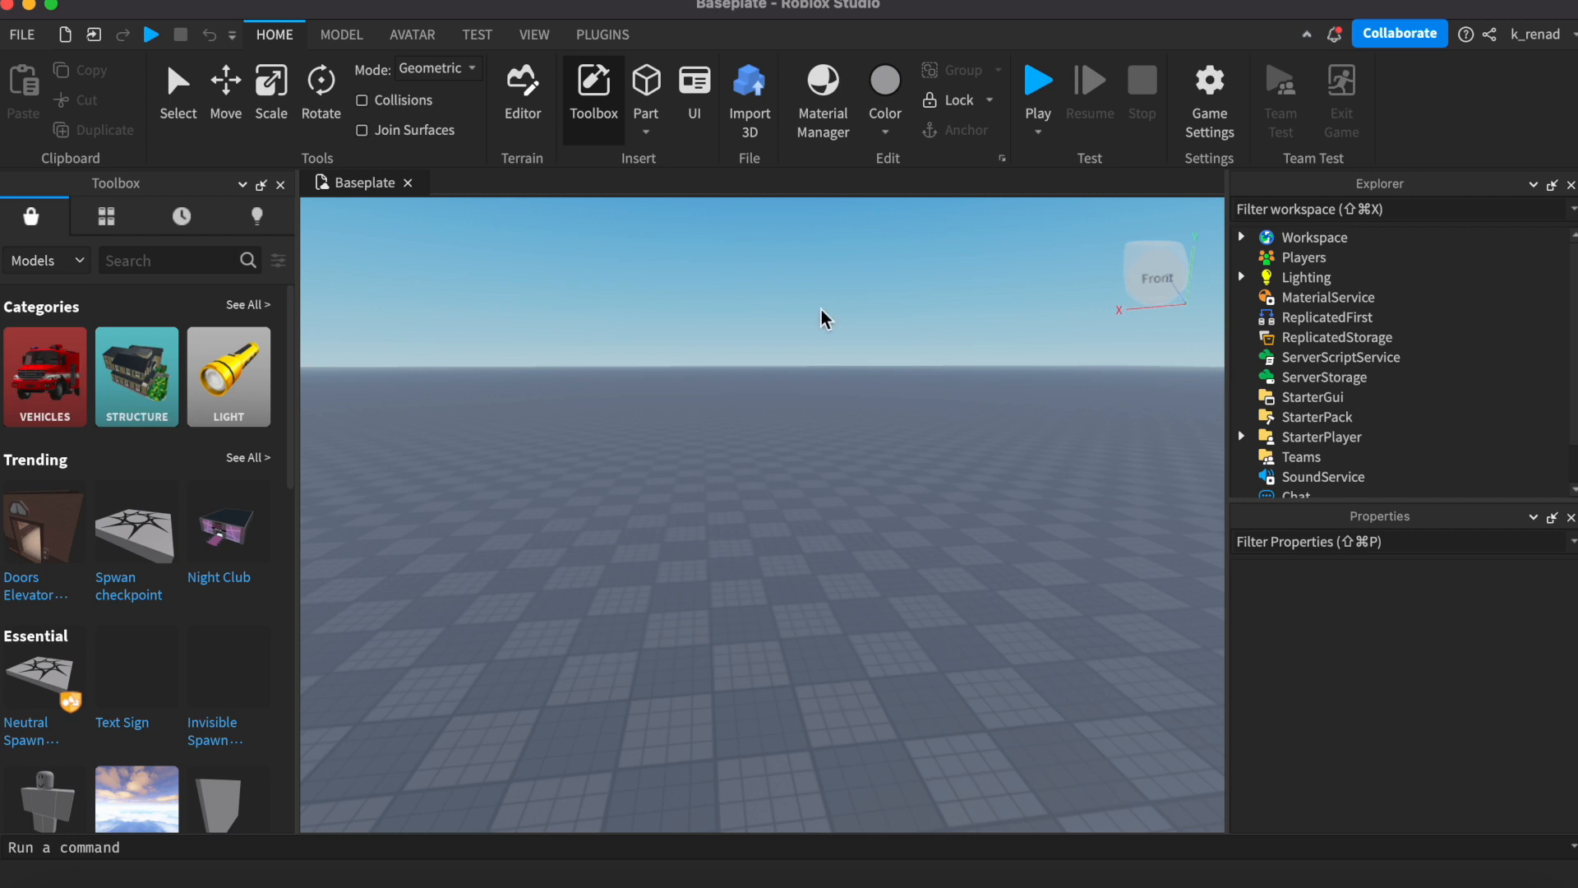
click(657, 150)
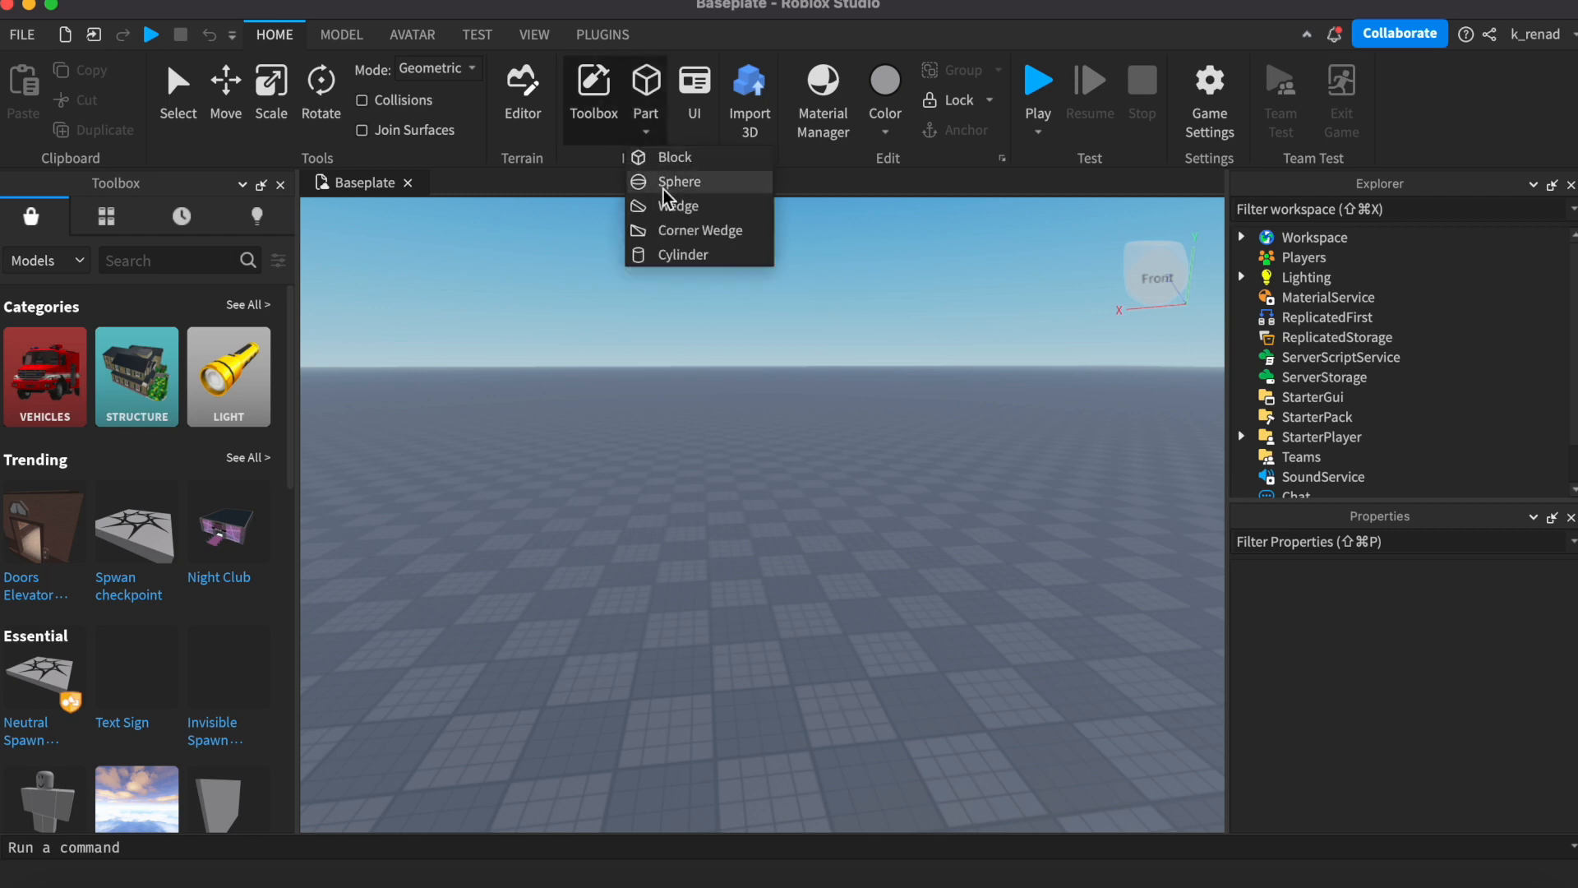
click(694, 254)
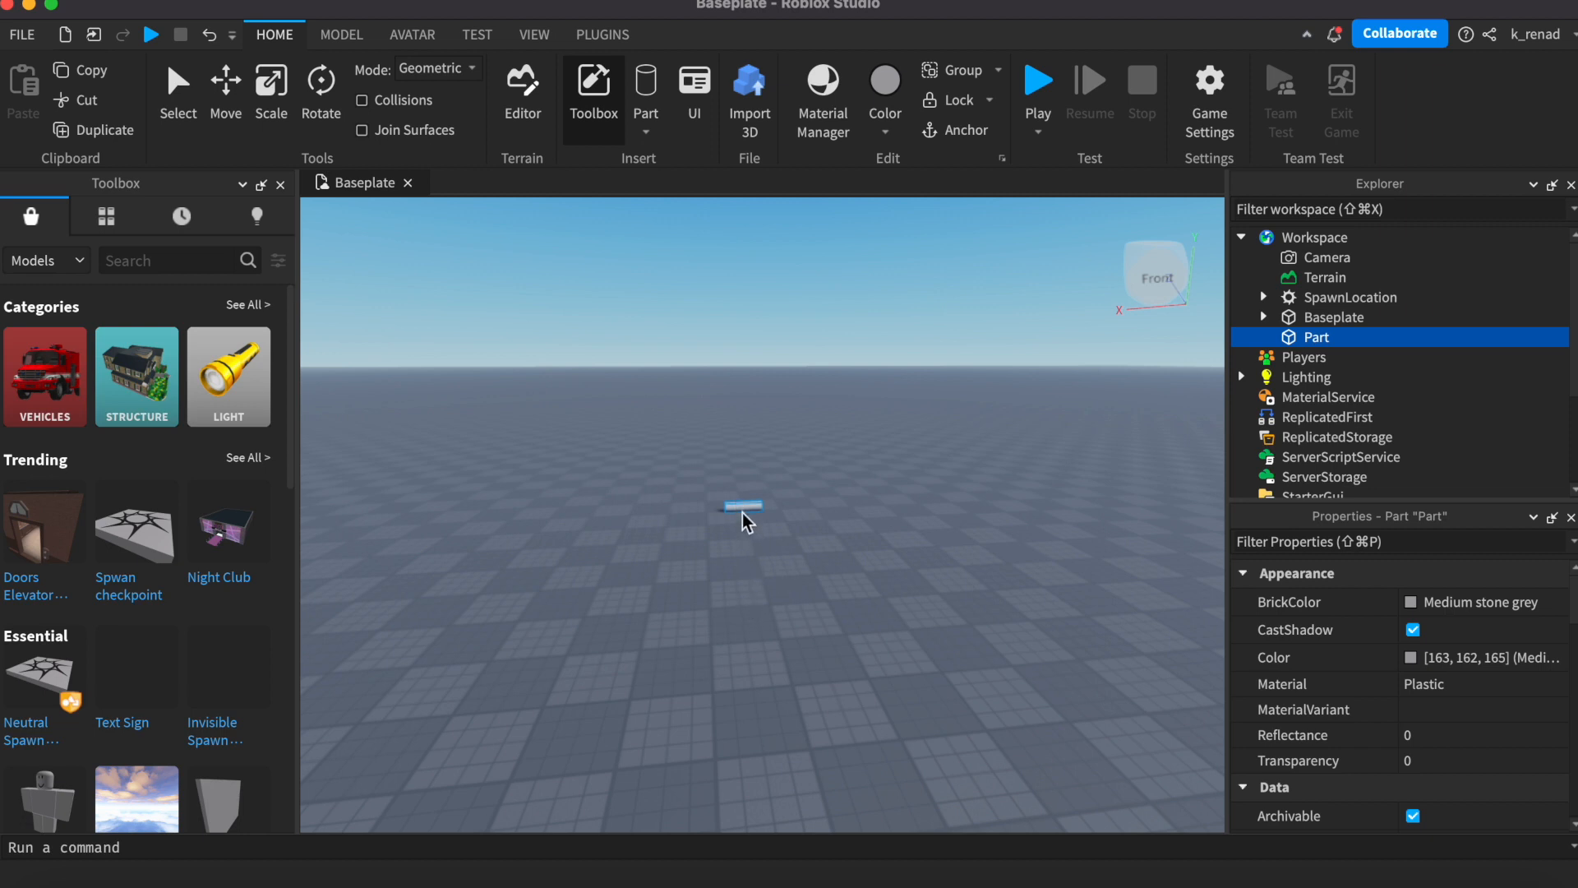
click(194, 92)
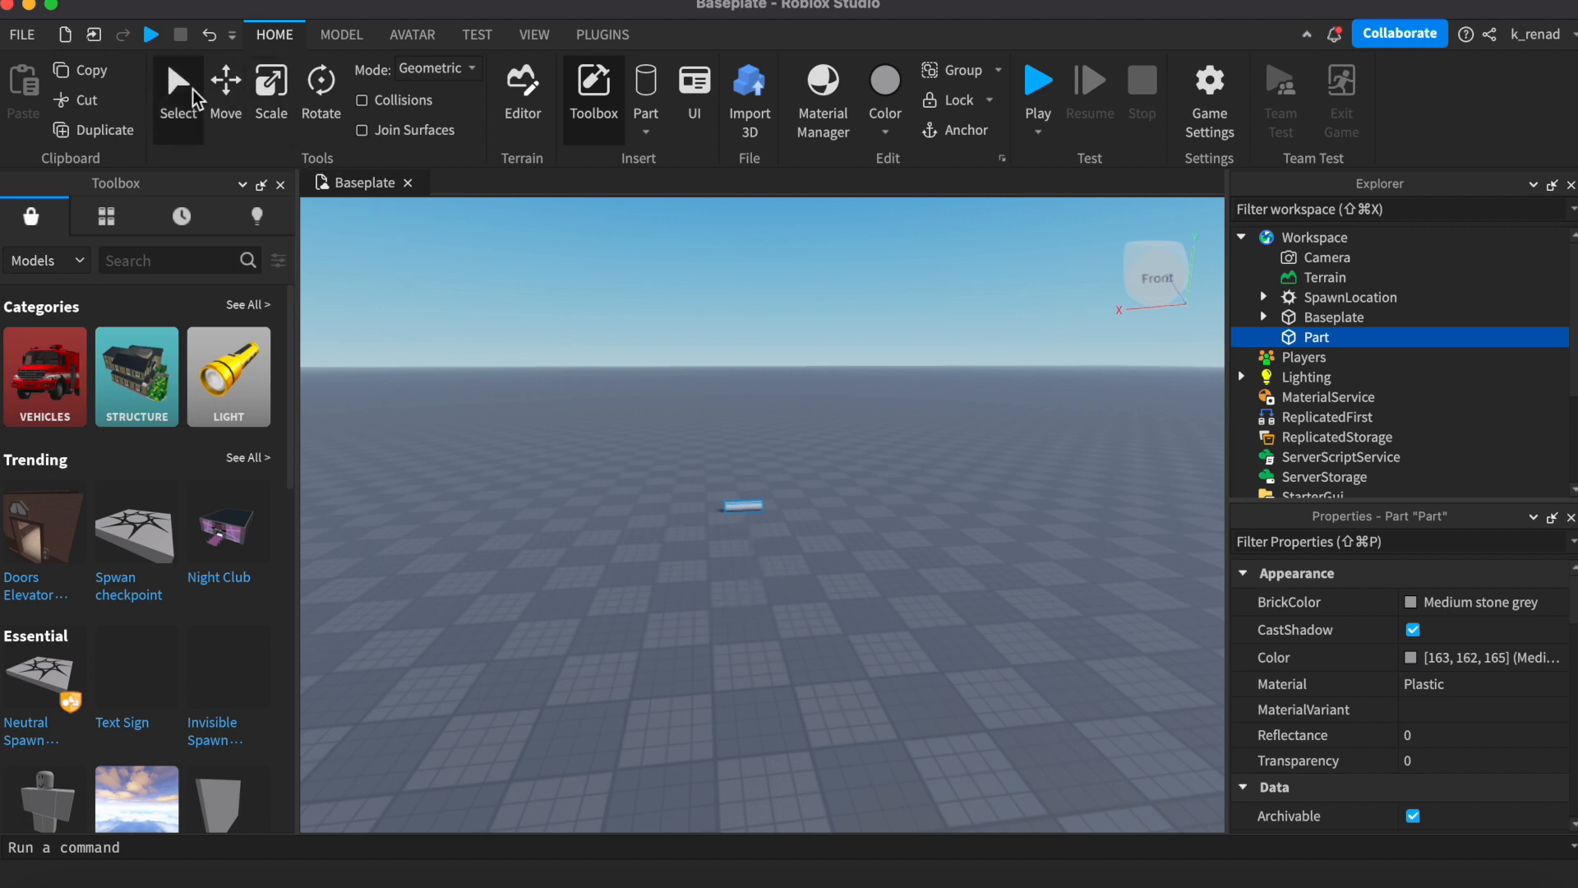
drag(752, 511, 796, 647)
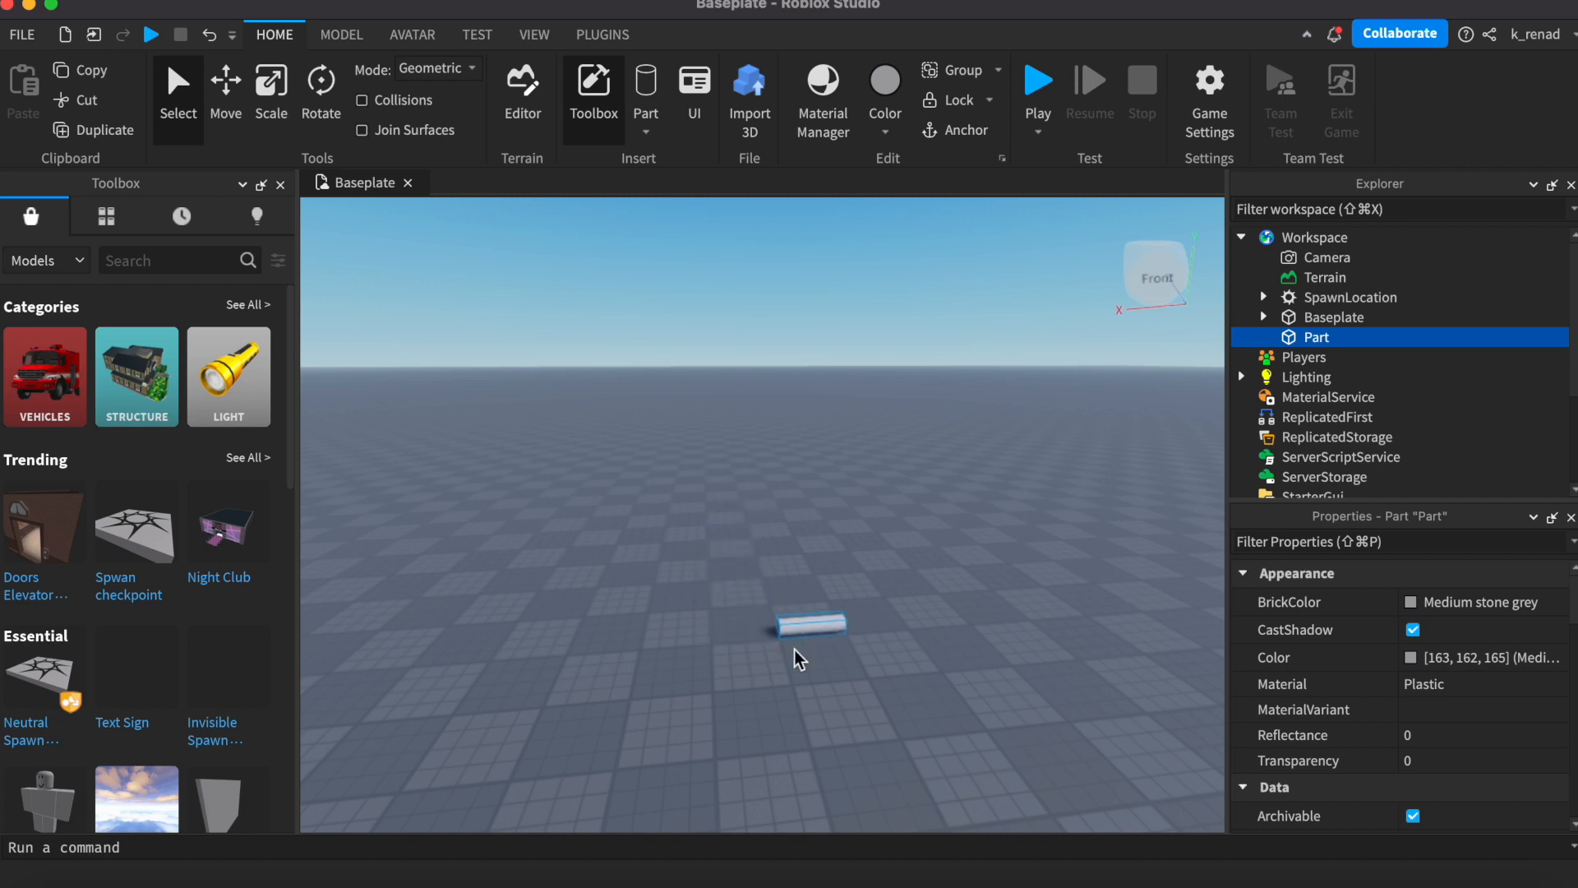
Step: Rotate the cylinder upright and scale up its diameter to form a short, wide base
click(319, 105)
drag(894, 571, 875, 720)
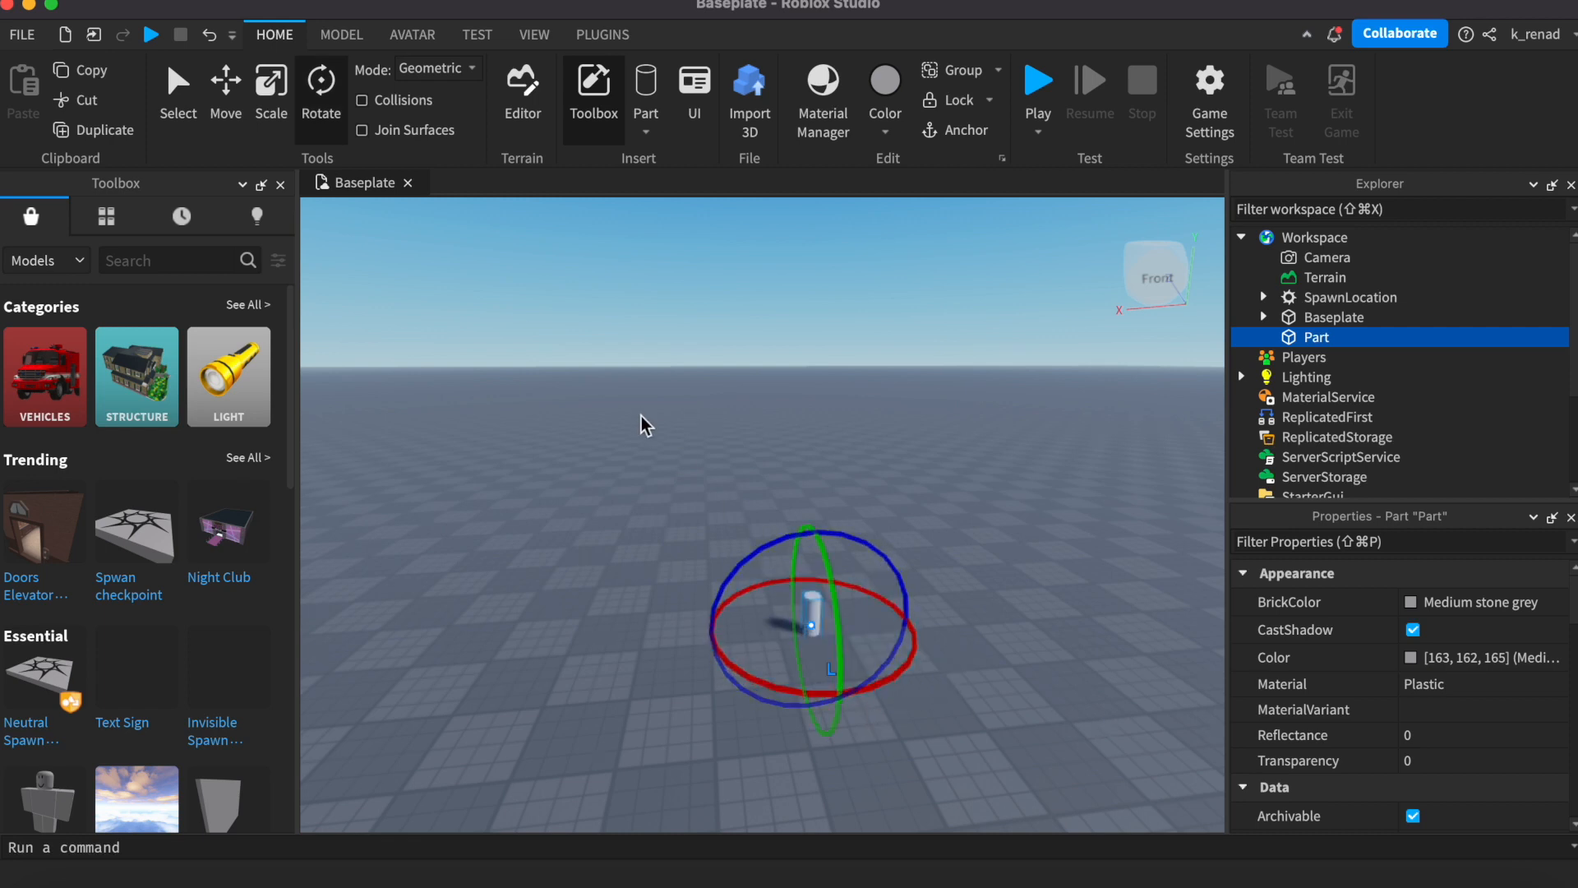
click(265, 97)
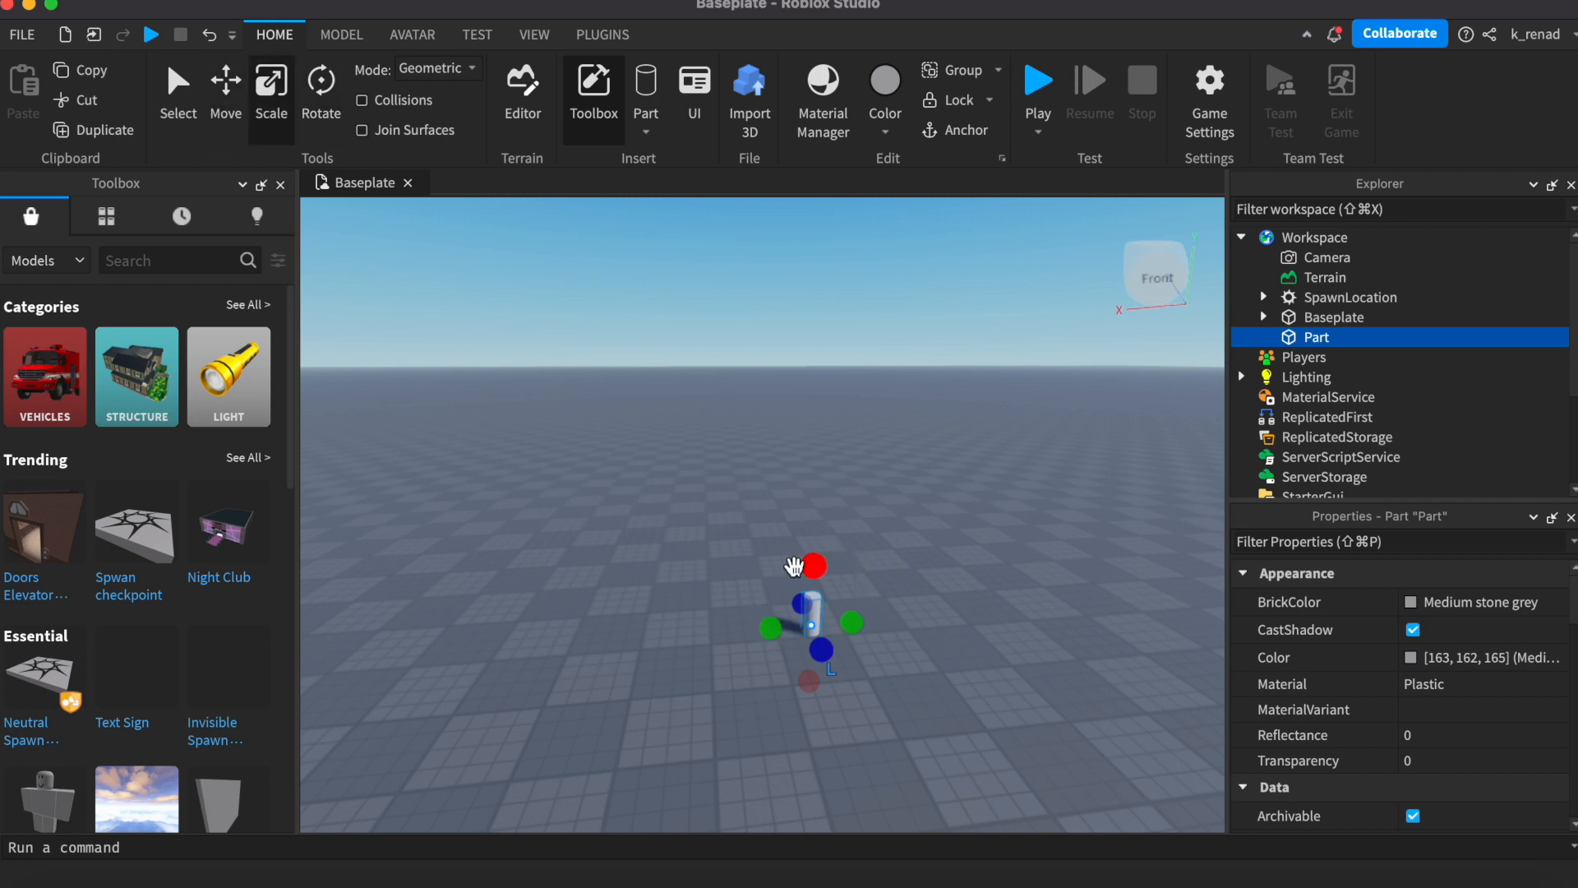
drag(852, 622, 778, 612)
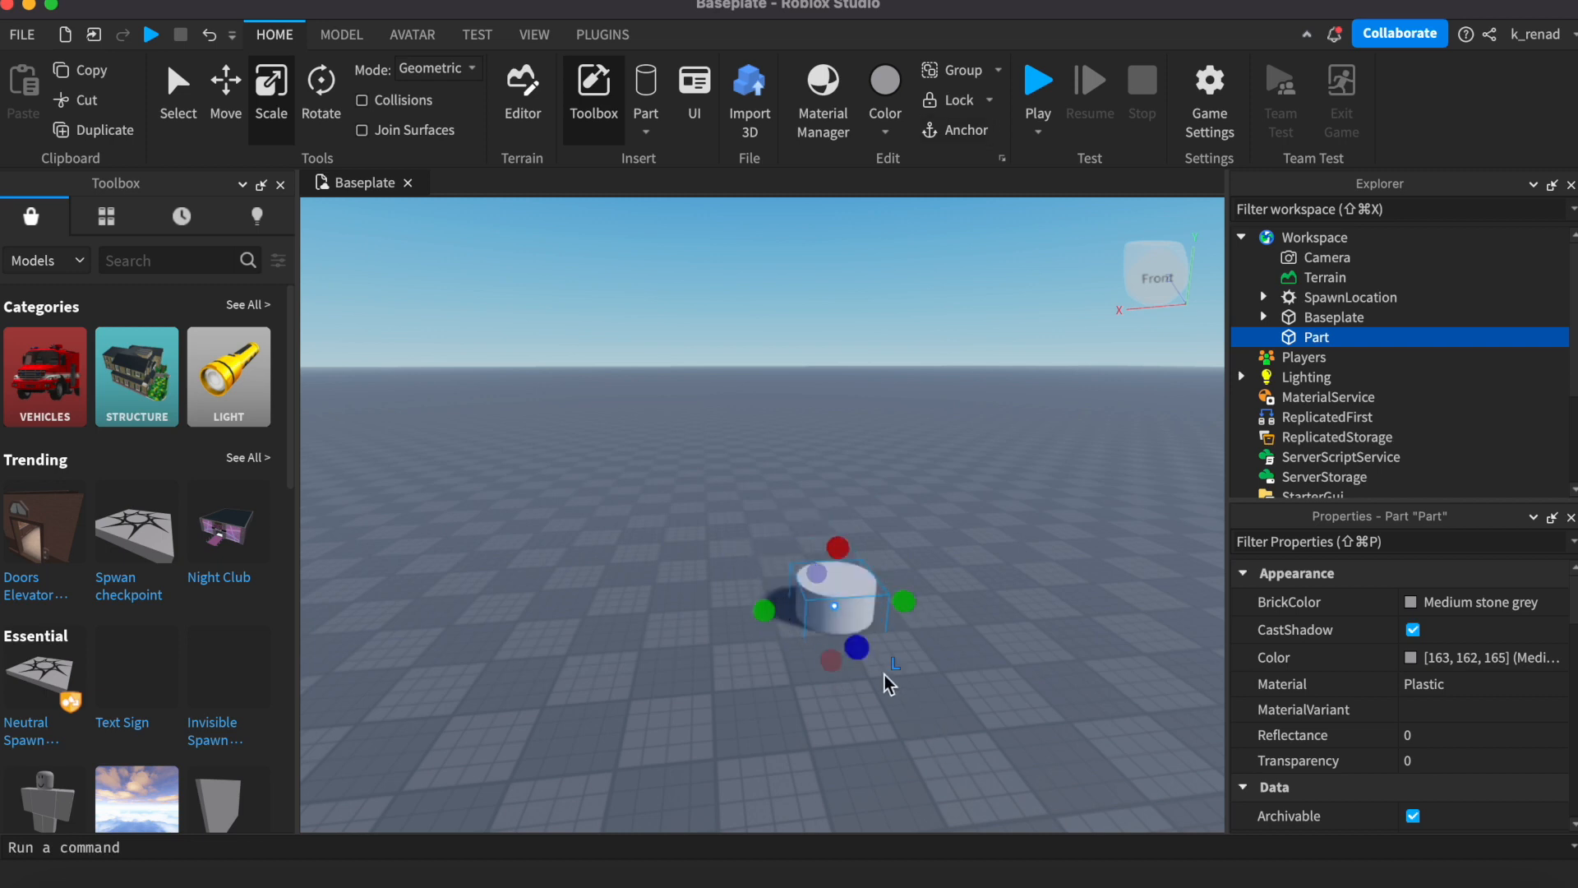
mouse_move(908, 615)
mouse_down()
mouse_move(872, 617)
mouse_move(900, 608)
mouse_up()
click(720, 682)
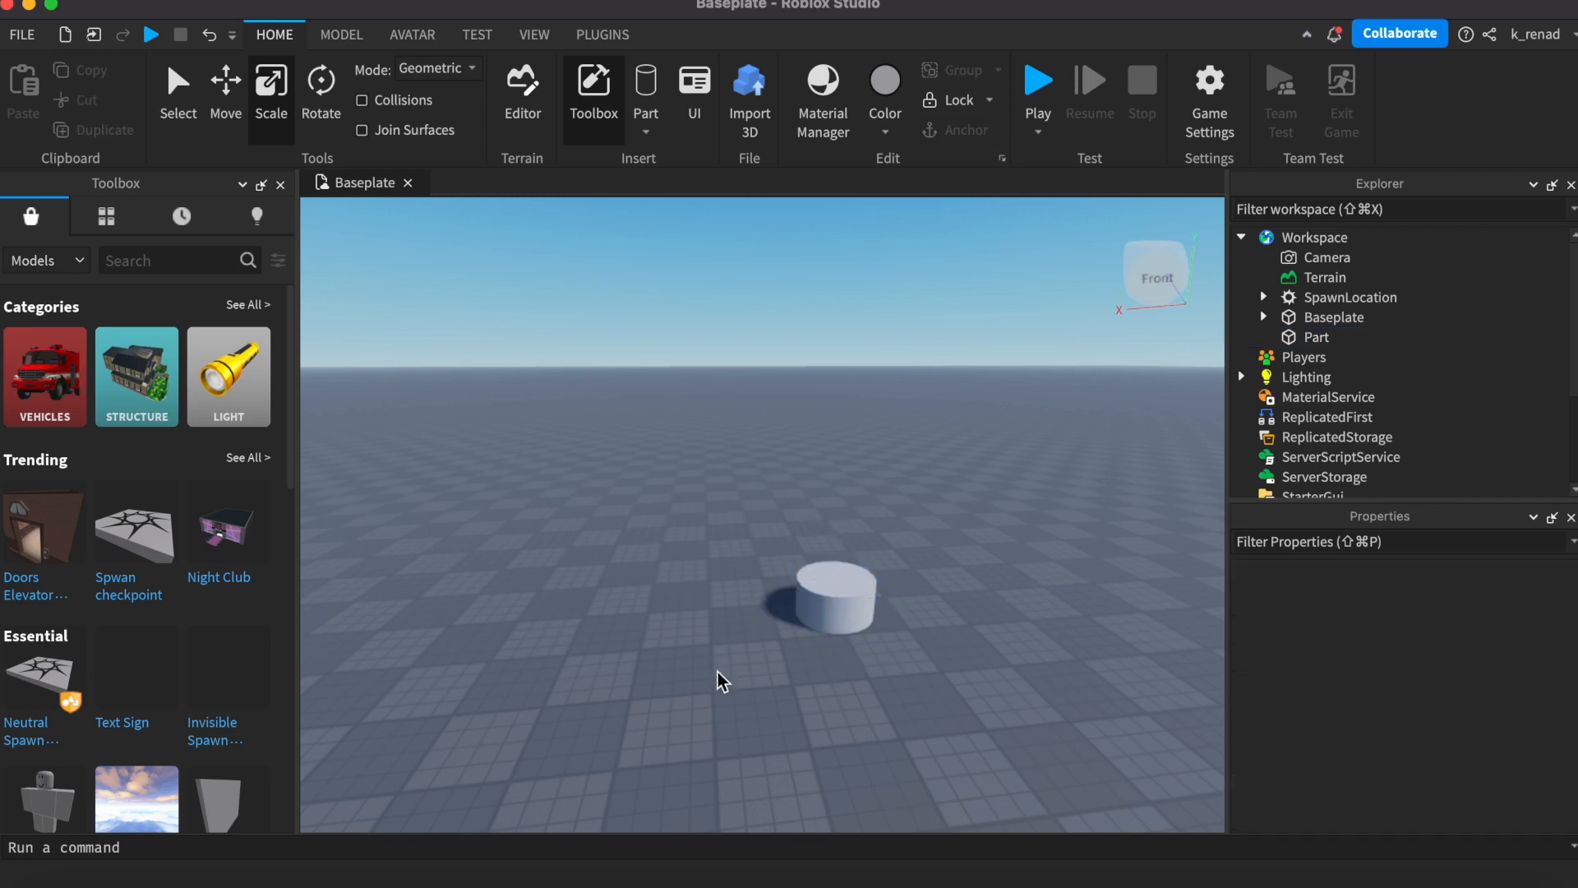
Step: Set the wide base cylinder's BrickColor to Smoky grey
click(830, 600)
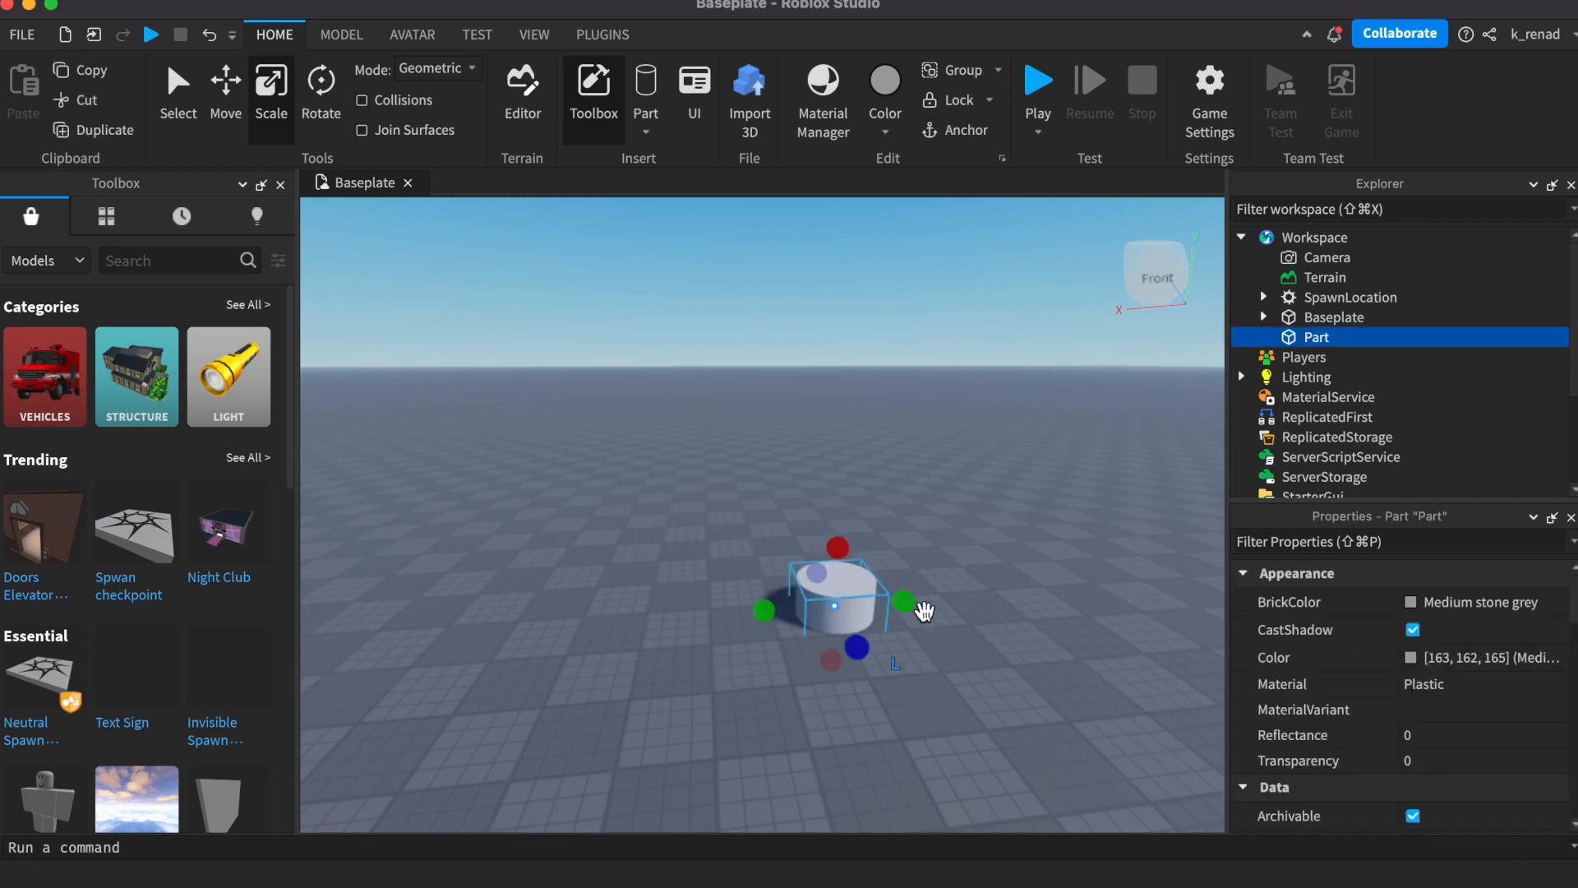
click(1416, 606)
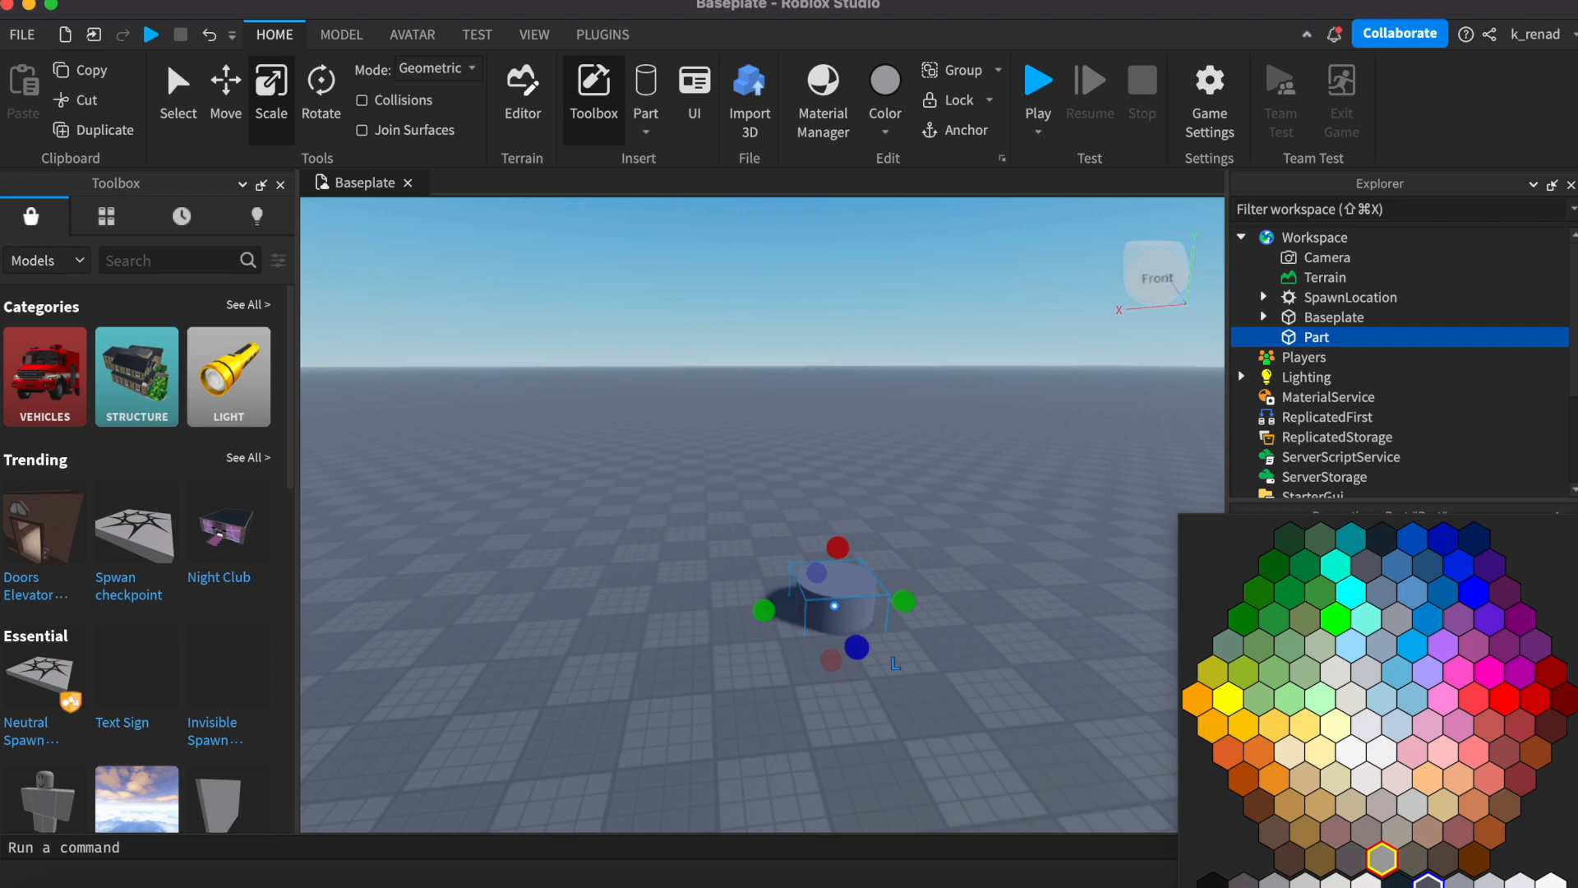
click(1429, 881)
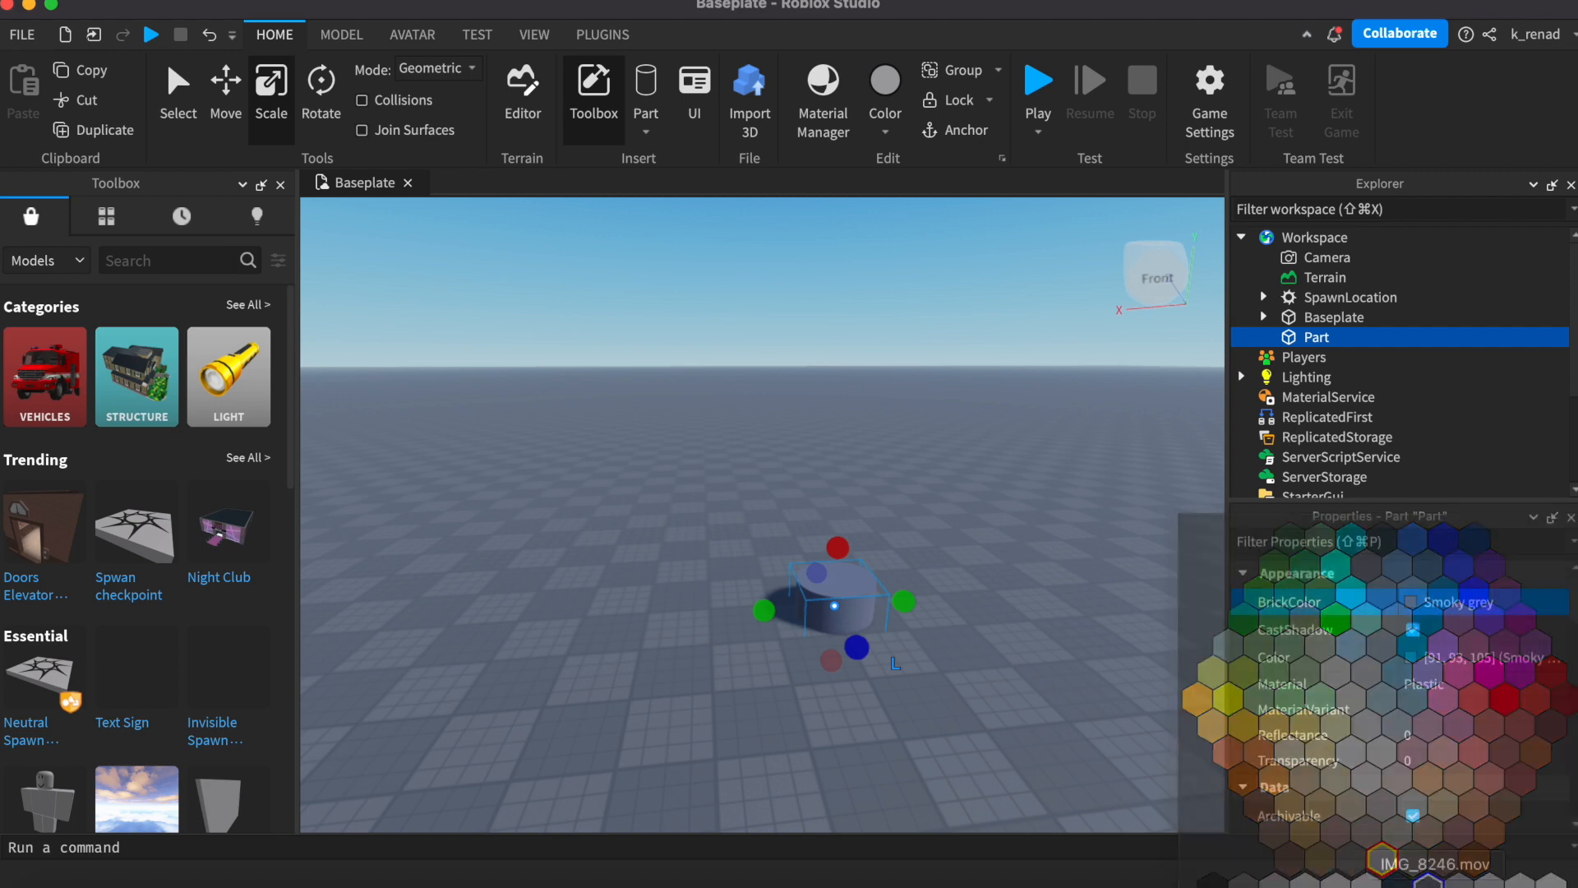
click(951, 696)
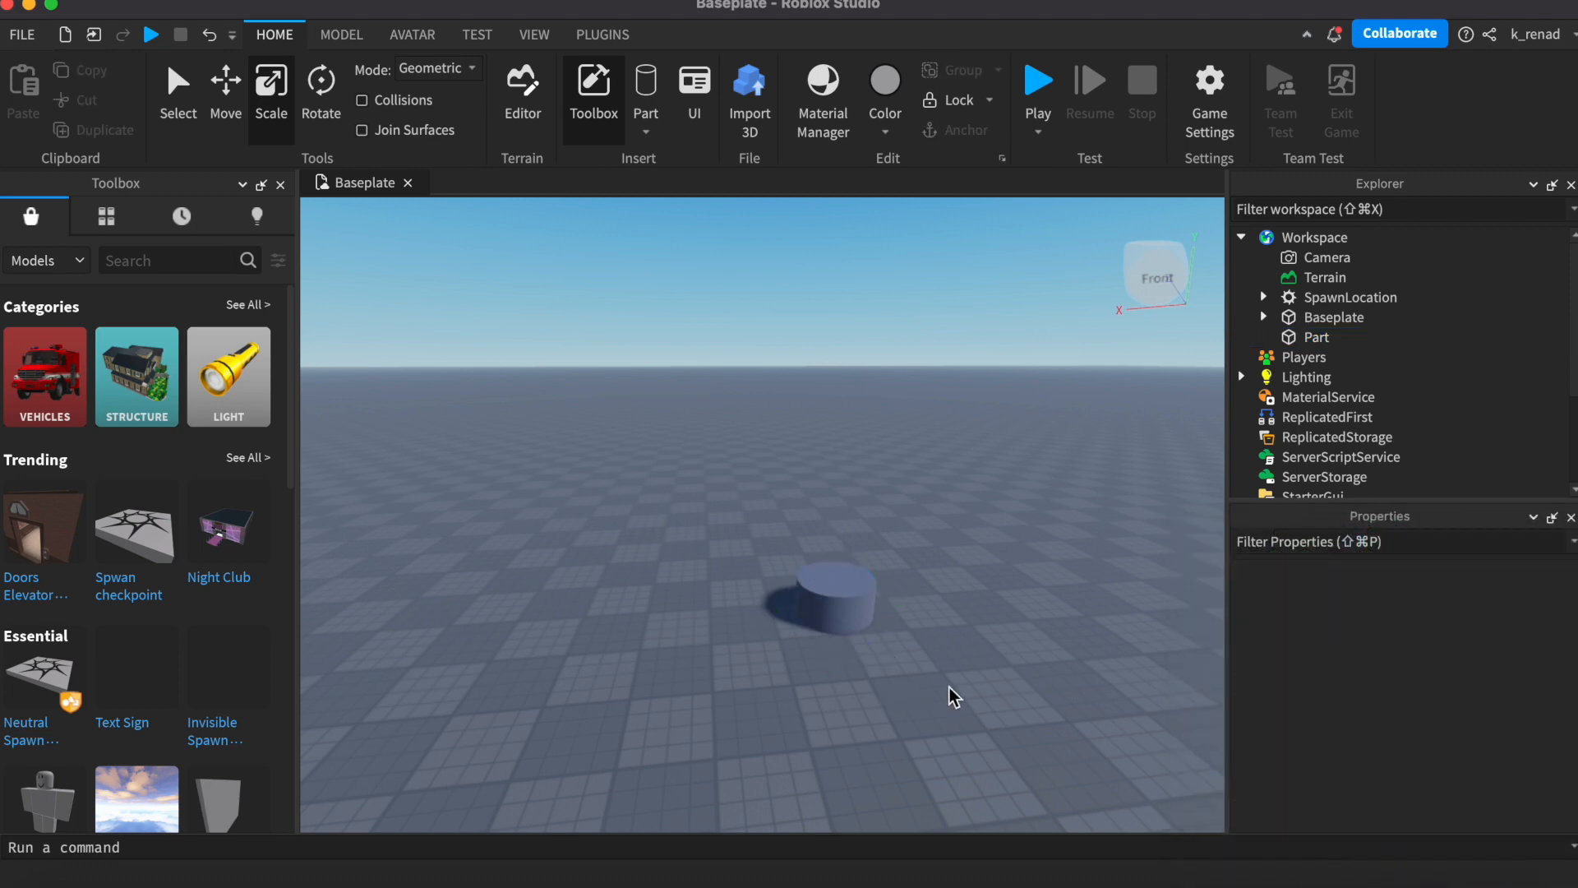
Step: Insert a second cylinder, rotate it upright and place it on top of the wide base
click(645, 99)
drag(761, 513, 822, 631)
click(337, 85)
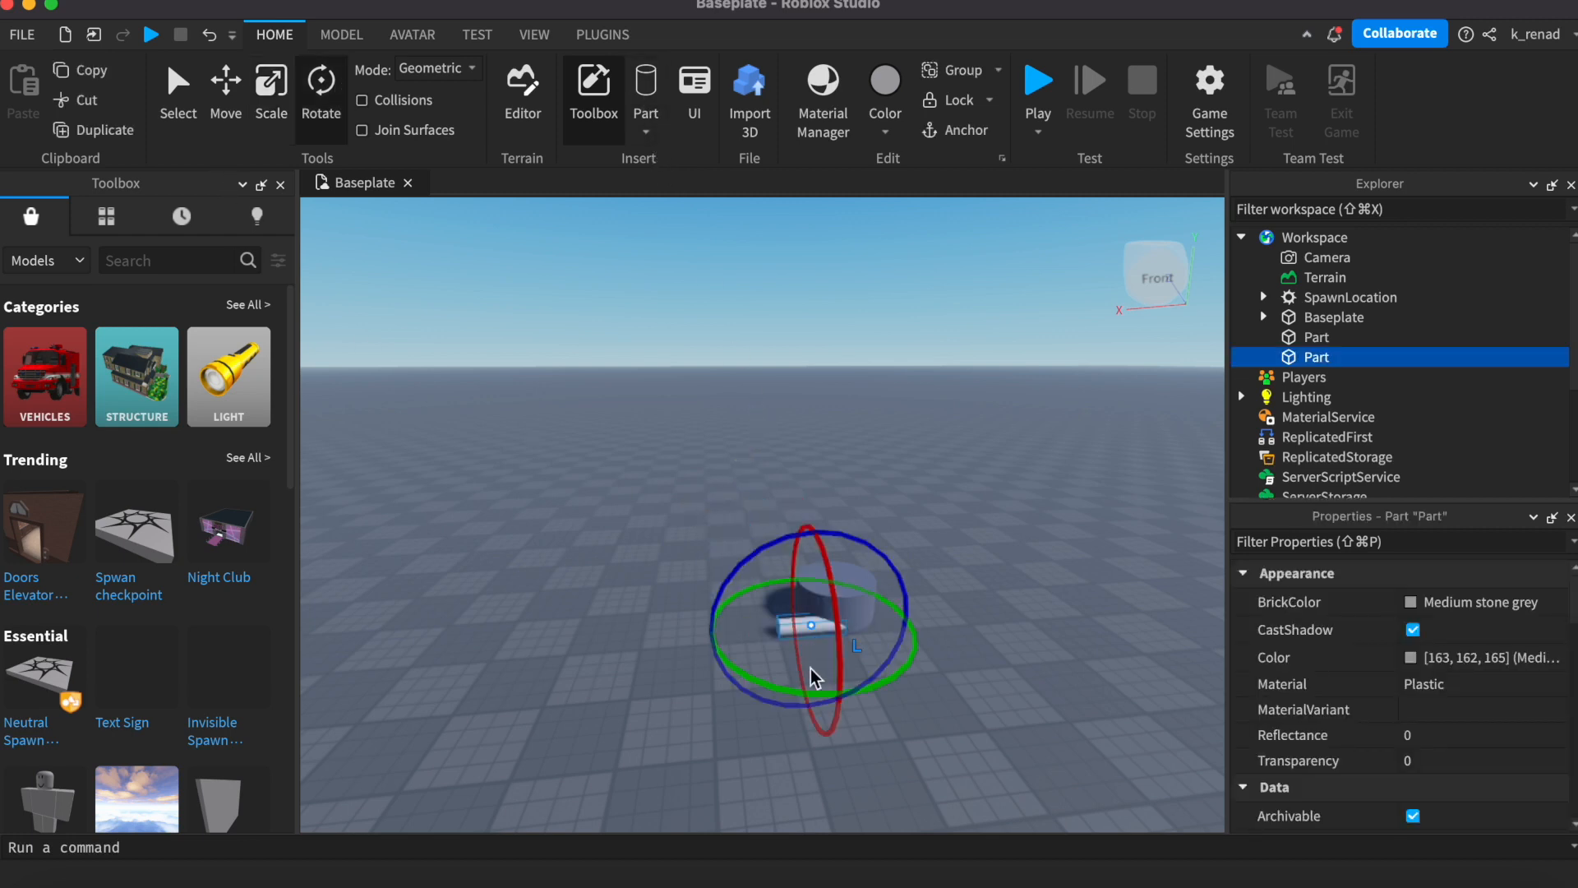
drag(882, 554, 997, 748)
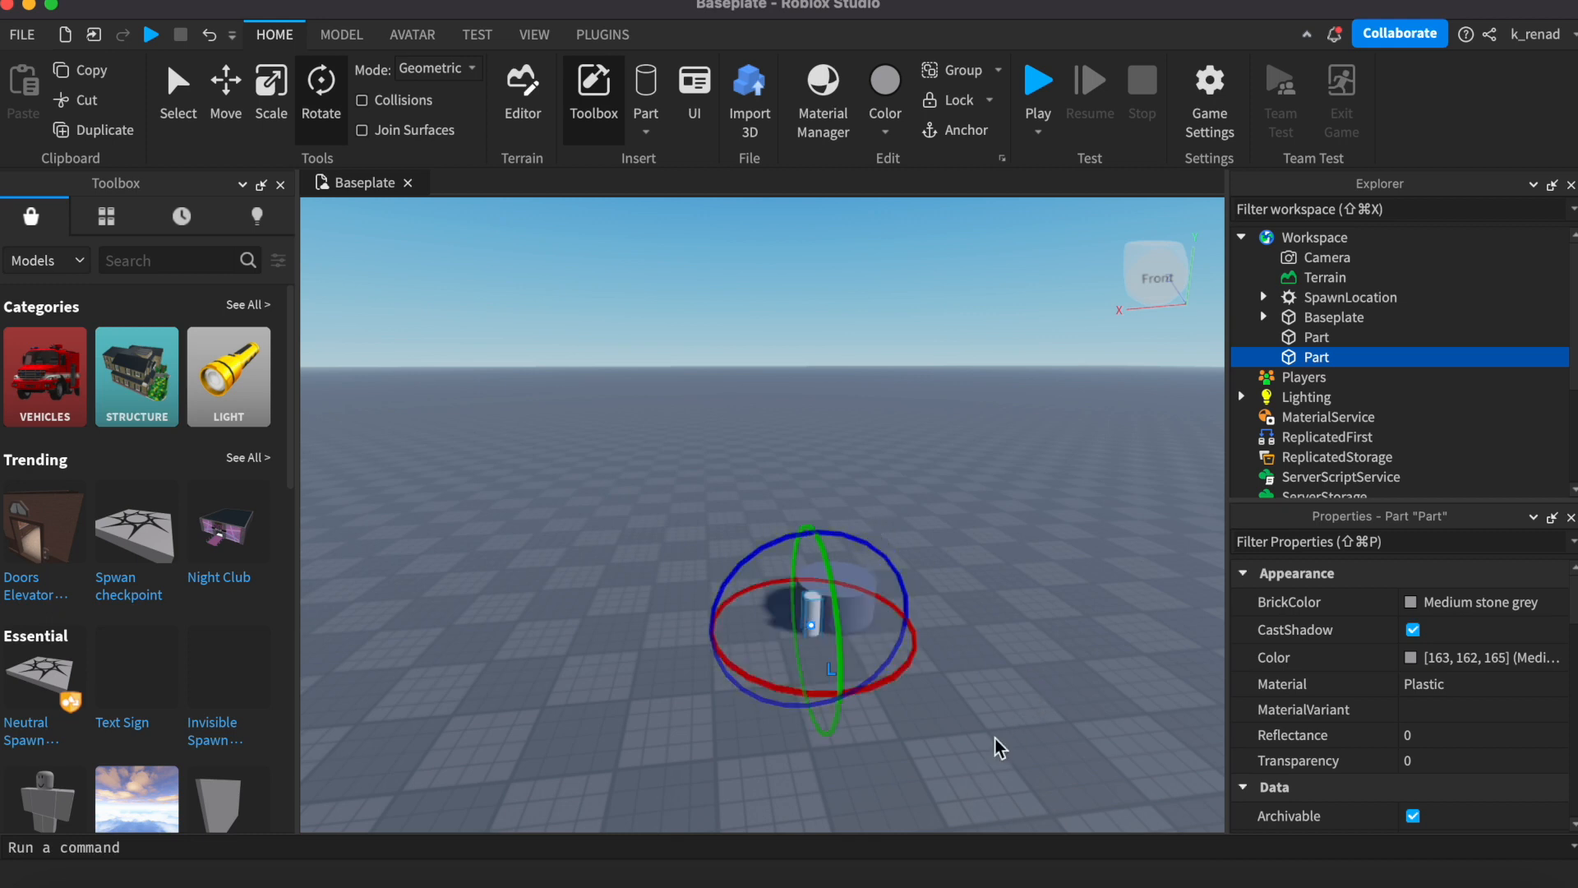
drag(814, 612, 844, 580)
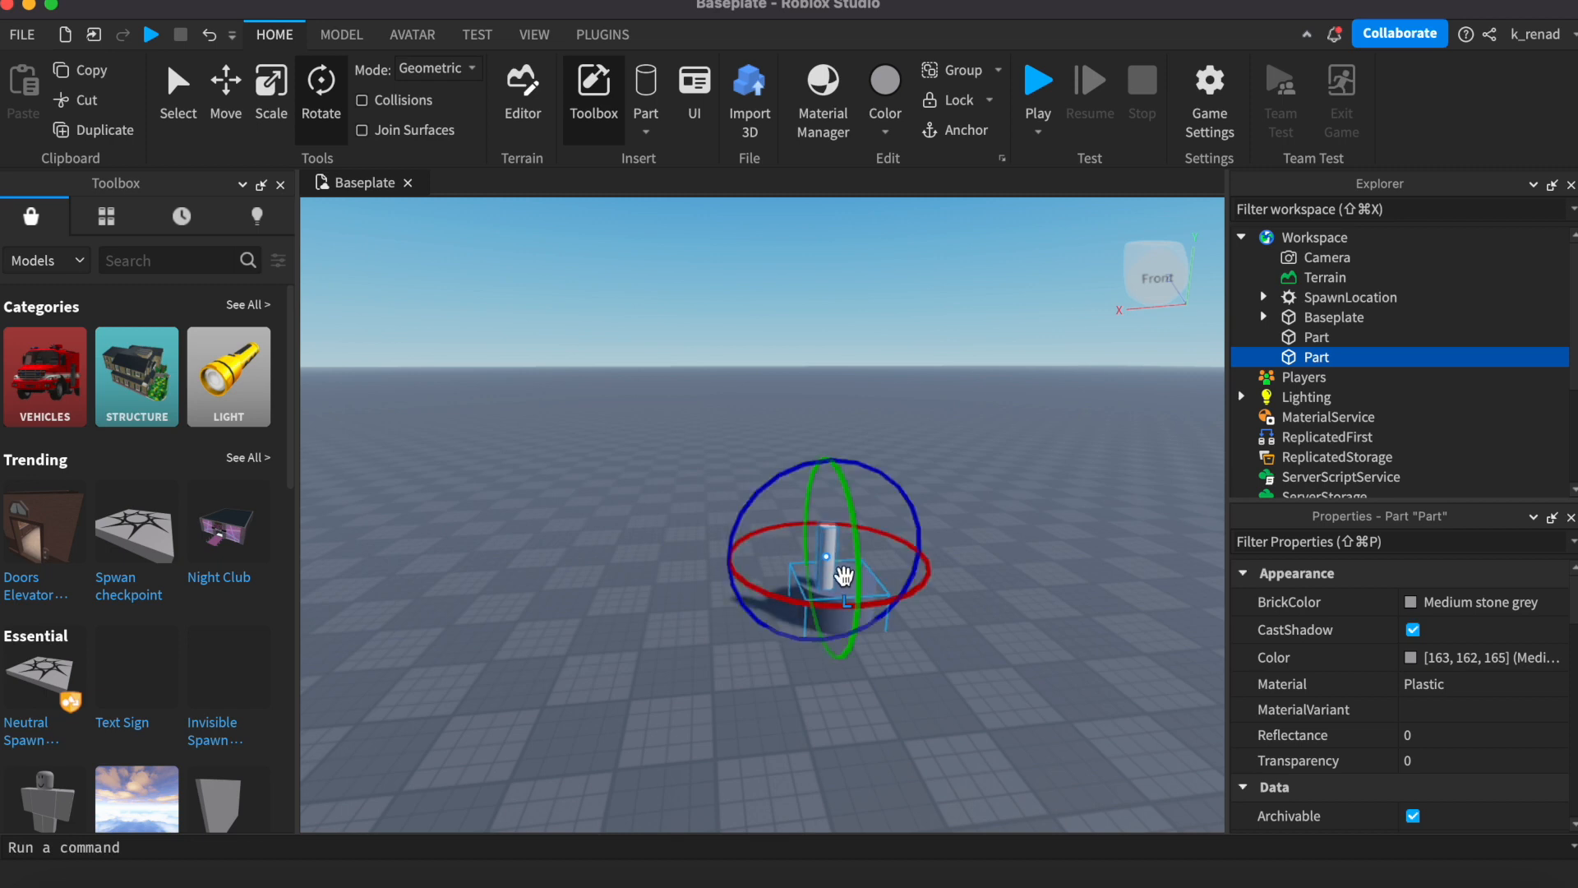
Step: Stretch the upright cylinder into a tall pole above the base and set its BrickColor to Smoky grey
click(253, 113)
drag(831, 491, 834, 286)
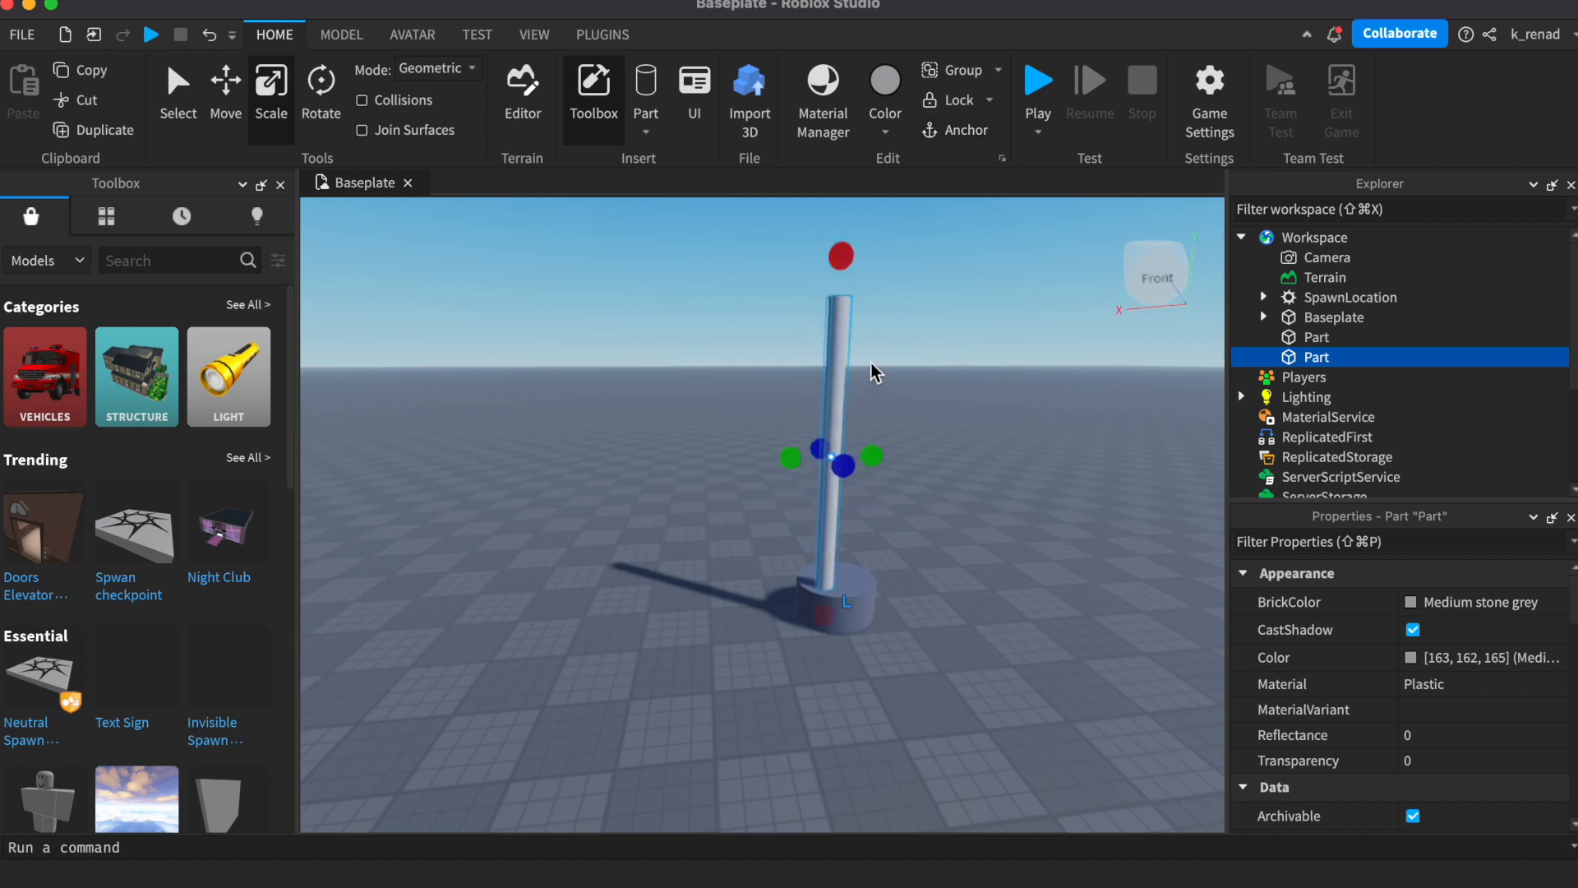
drag(840, 256, 842, 337)
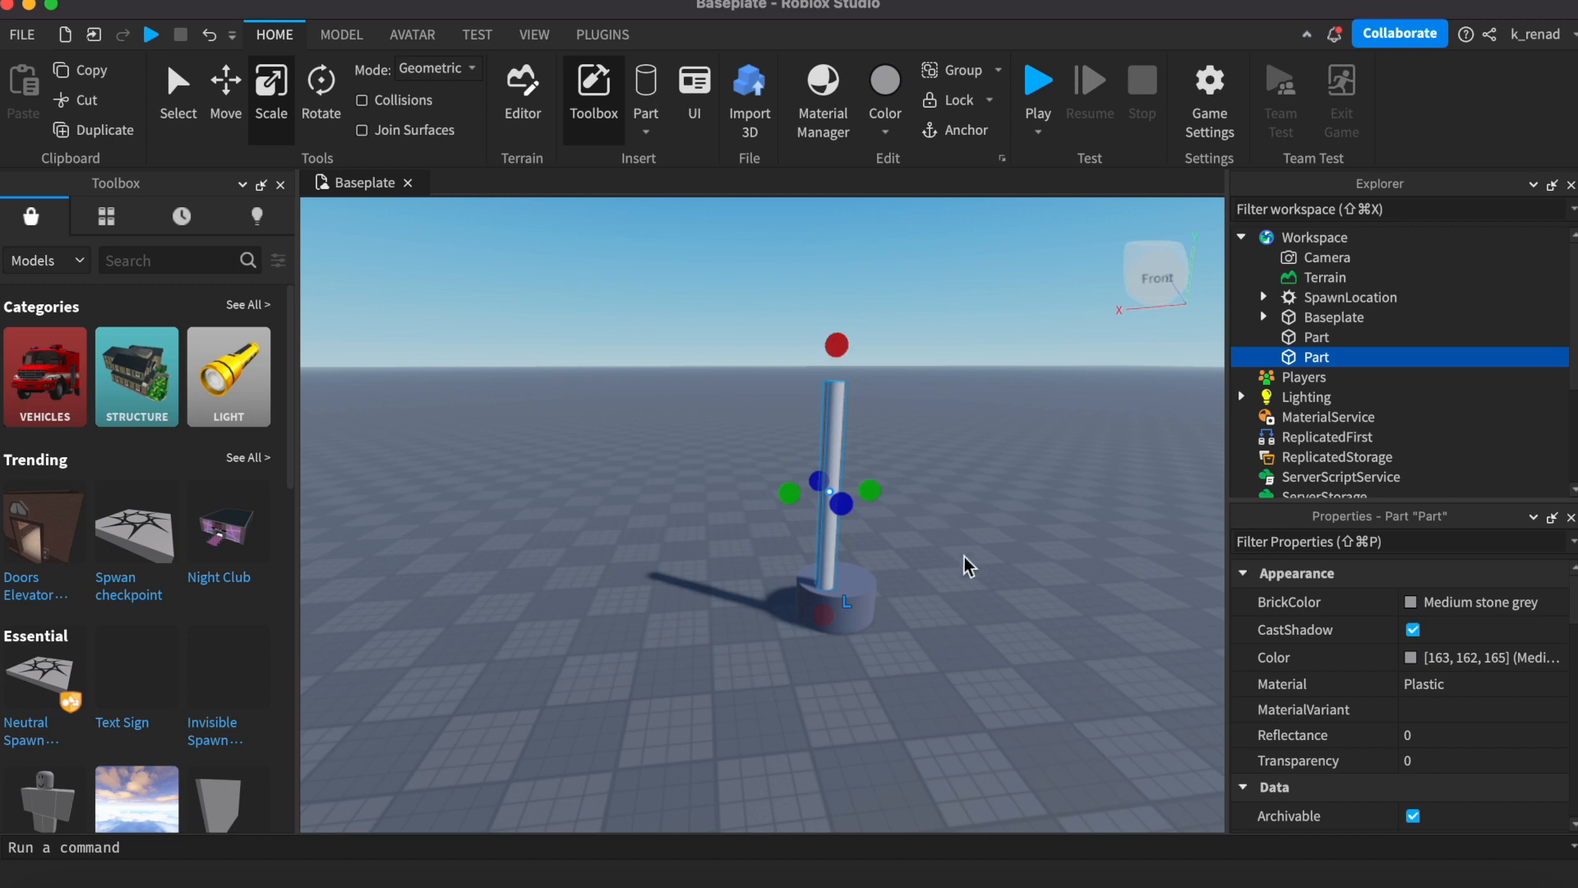
click(1471, 602)
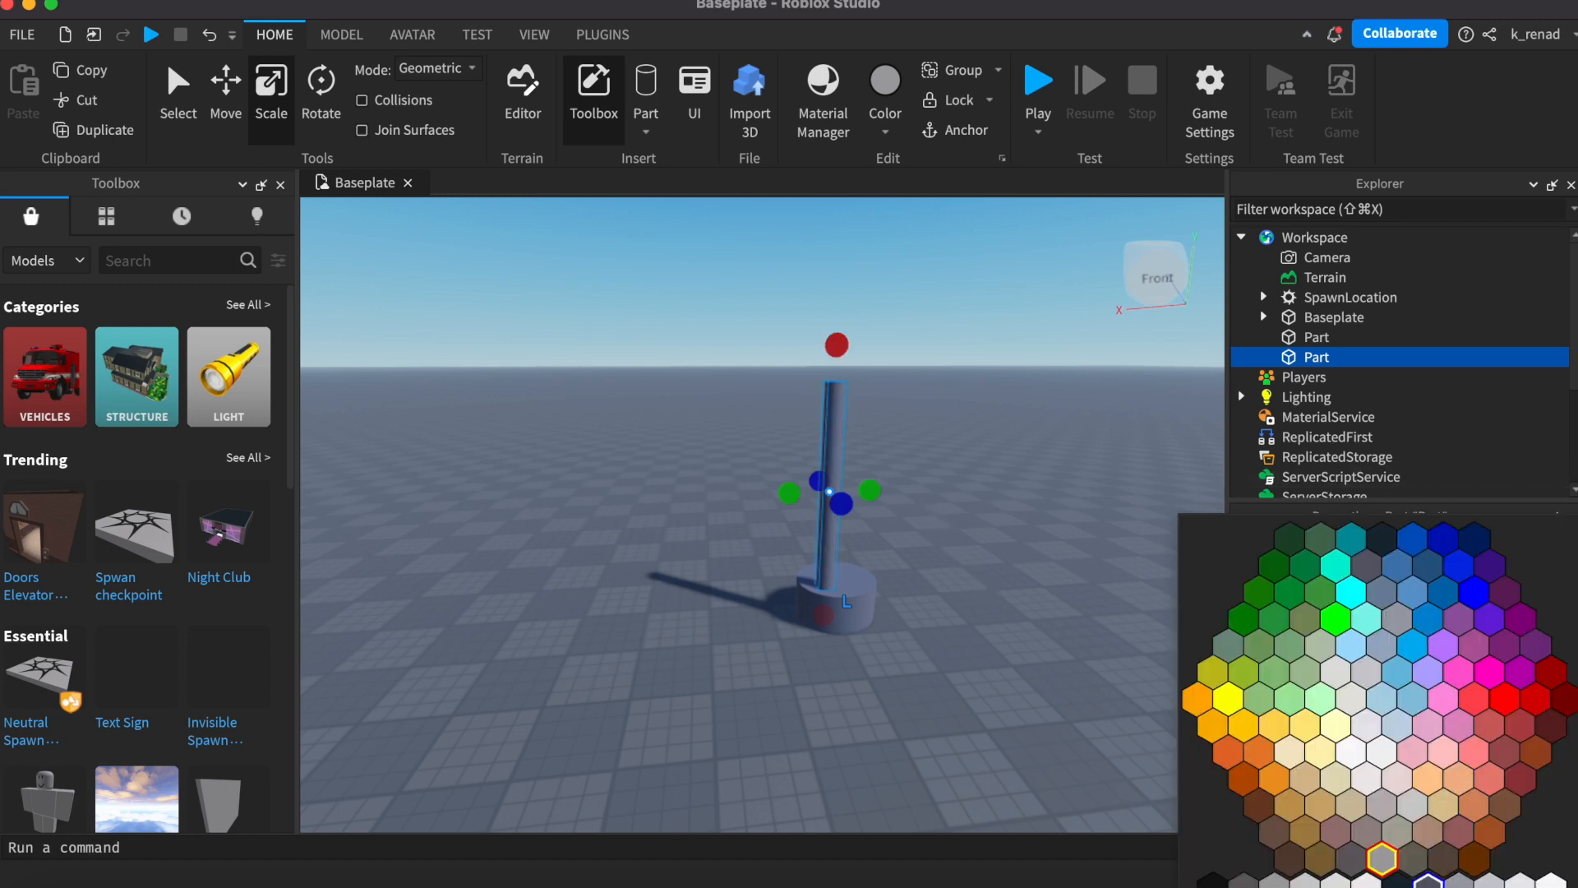
click(1424, 880)
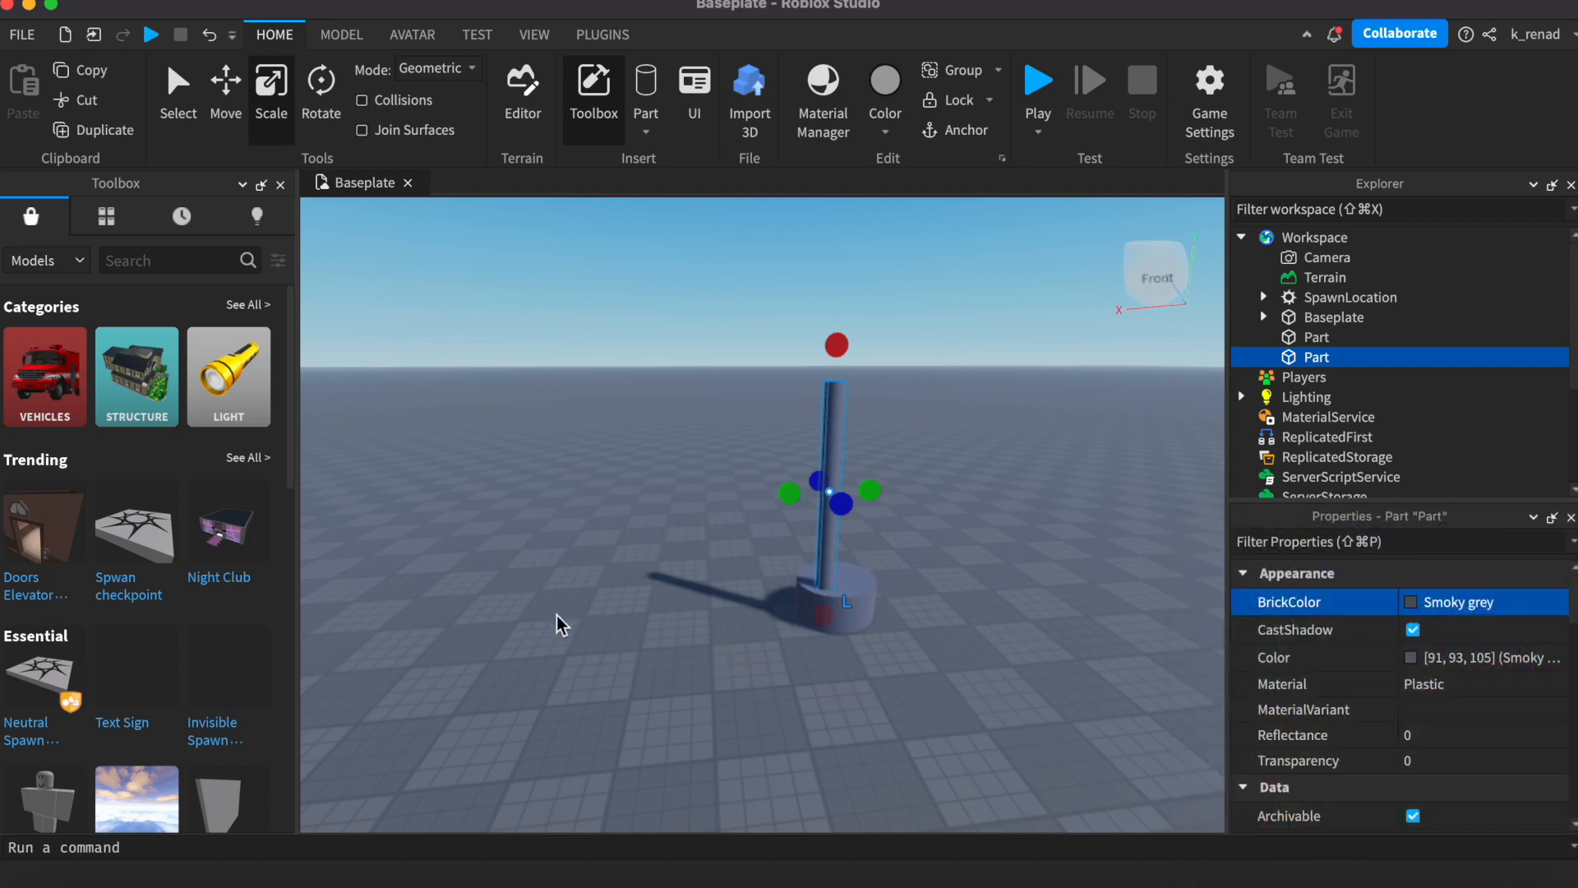
Step: Insert a third cylinder beside the base and turn it 90 degrees horizontally
click(645, 90)
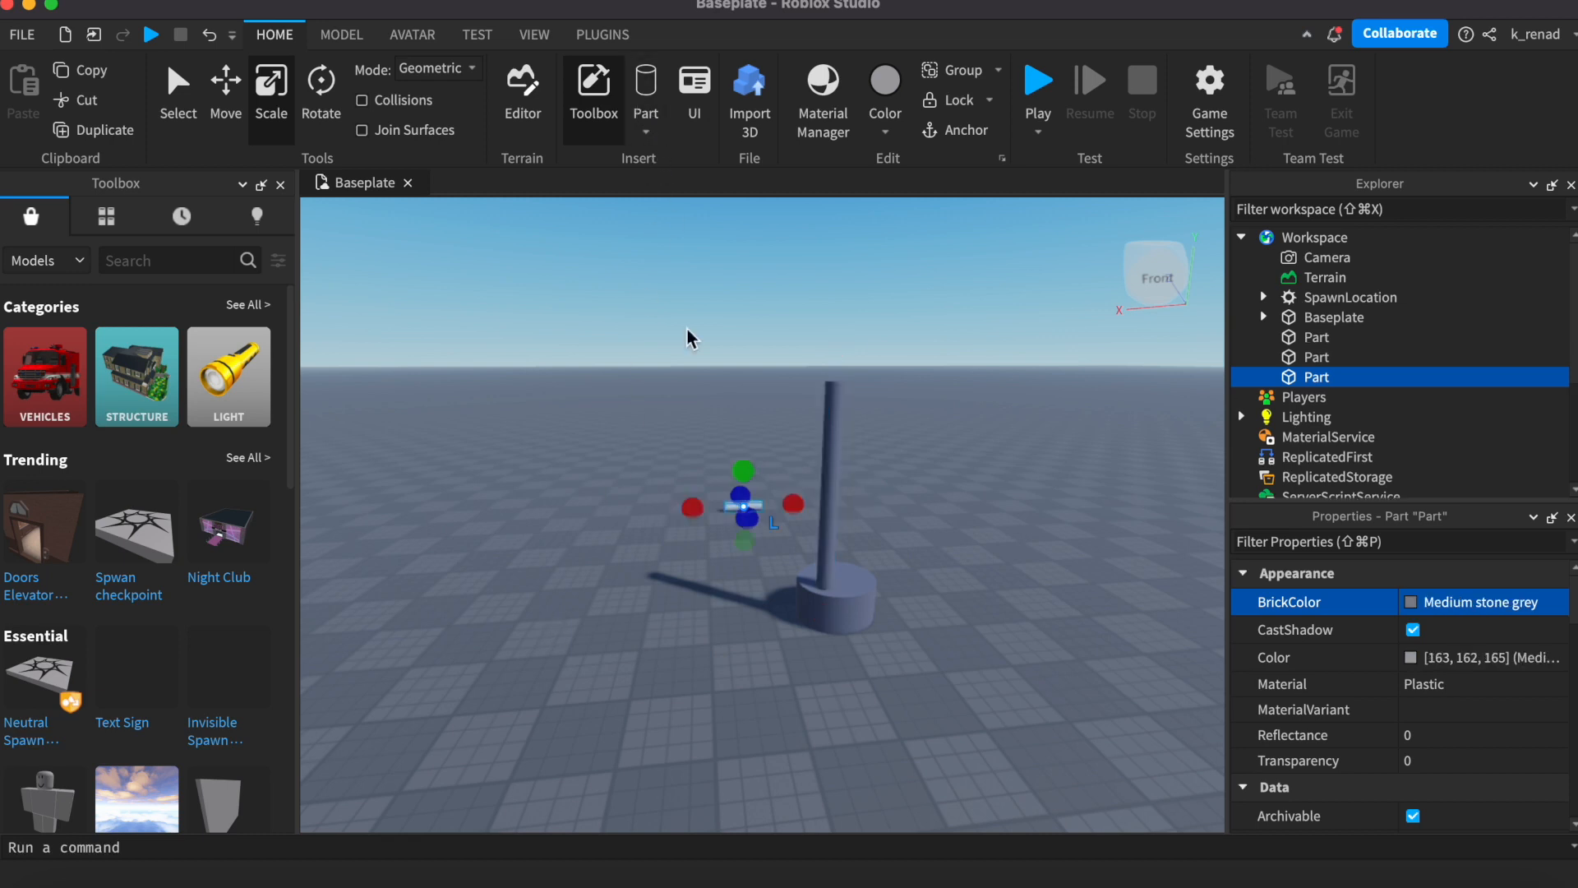
drag(730, 526, 729, 627)
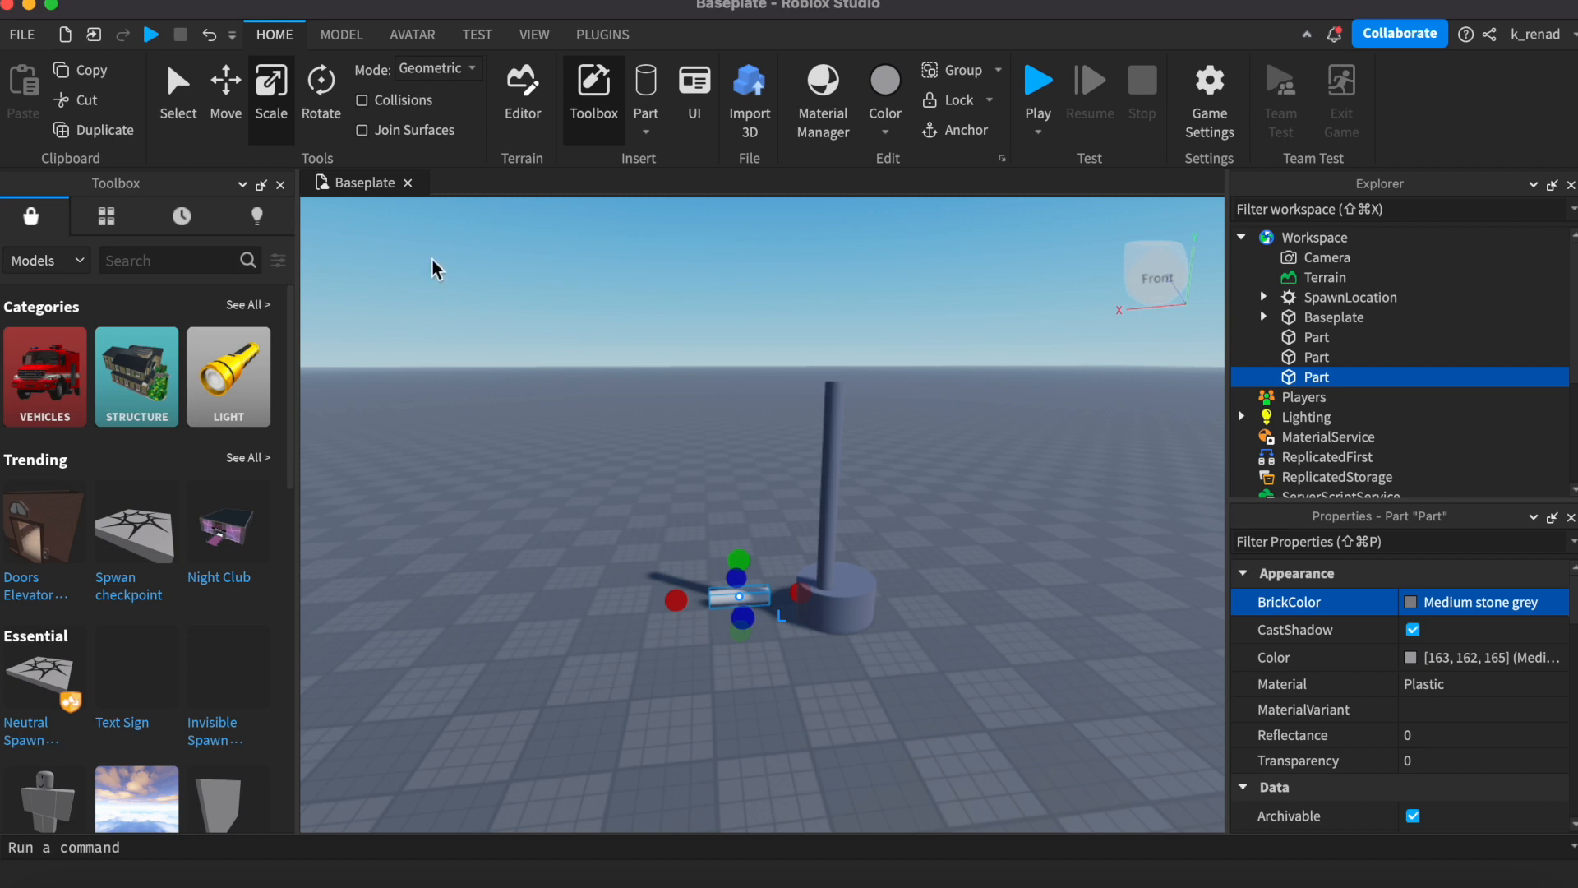
click(344, 92)
drag(744, 658, 757, 604)
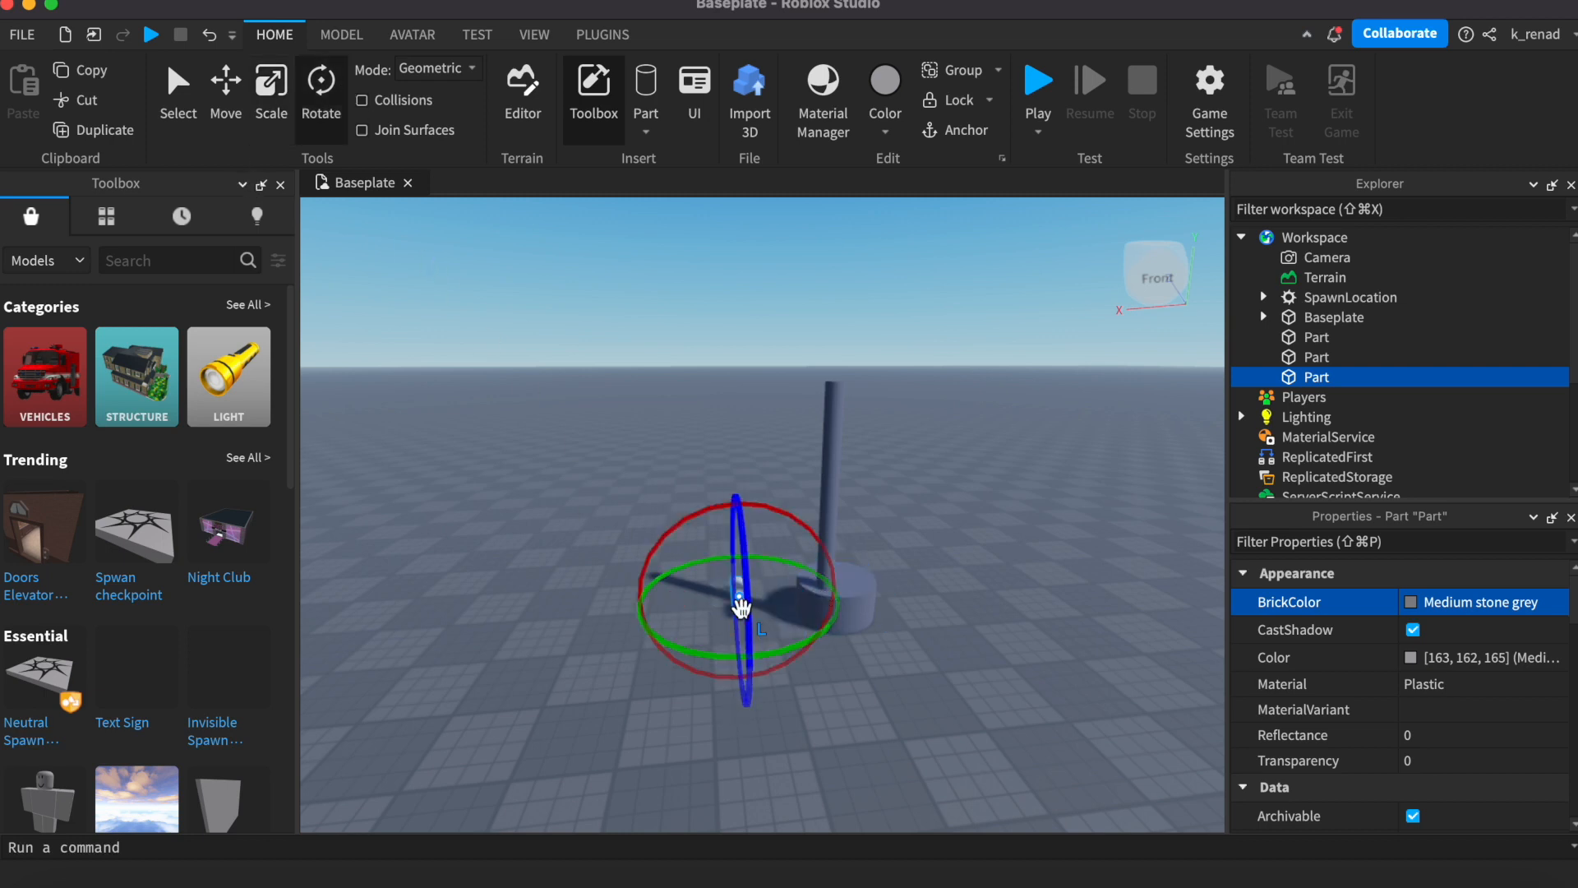
Step: Move the horizontal cylinder up near the top of the pole and line it up with the pole
click(226, 80)
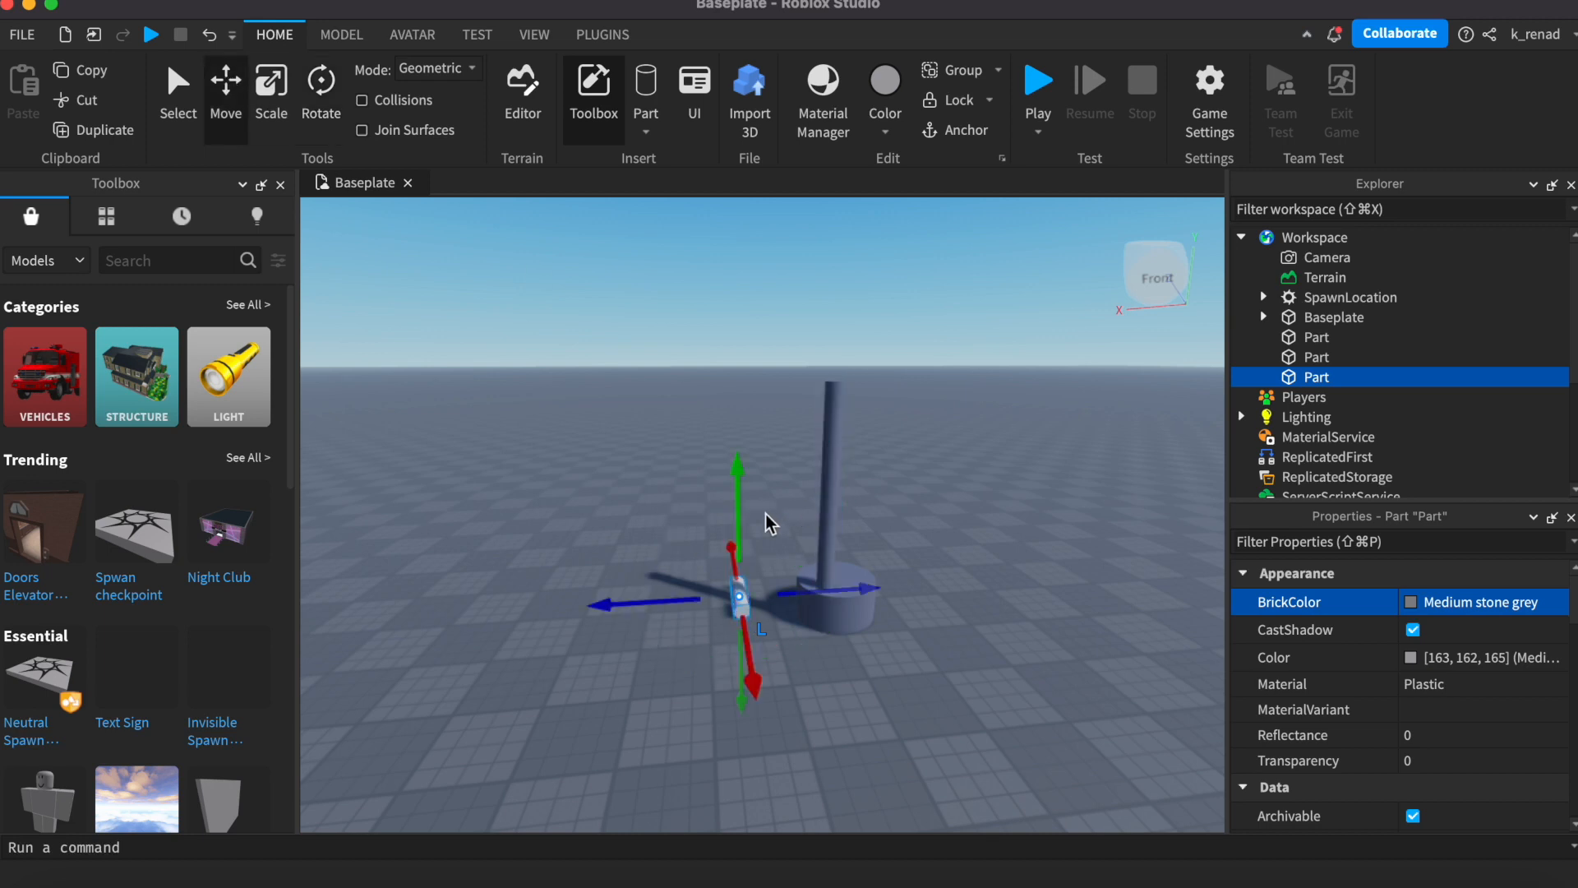
drag(740, 514, 716, 360)
drag(870, 412, 957, 415)
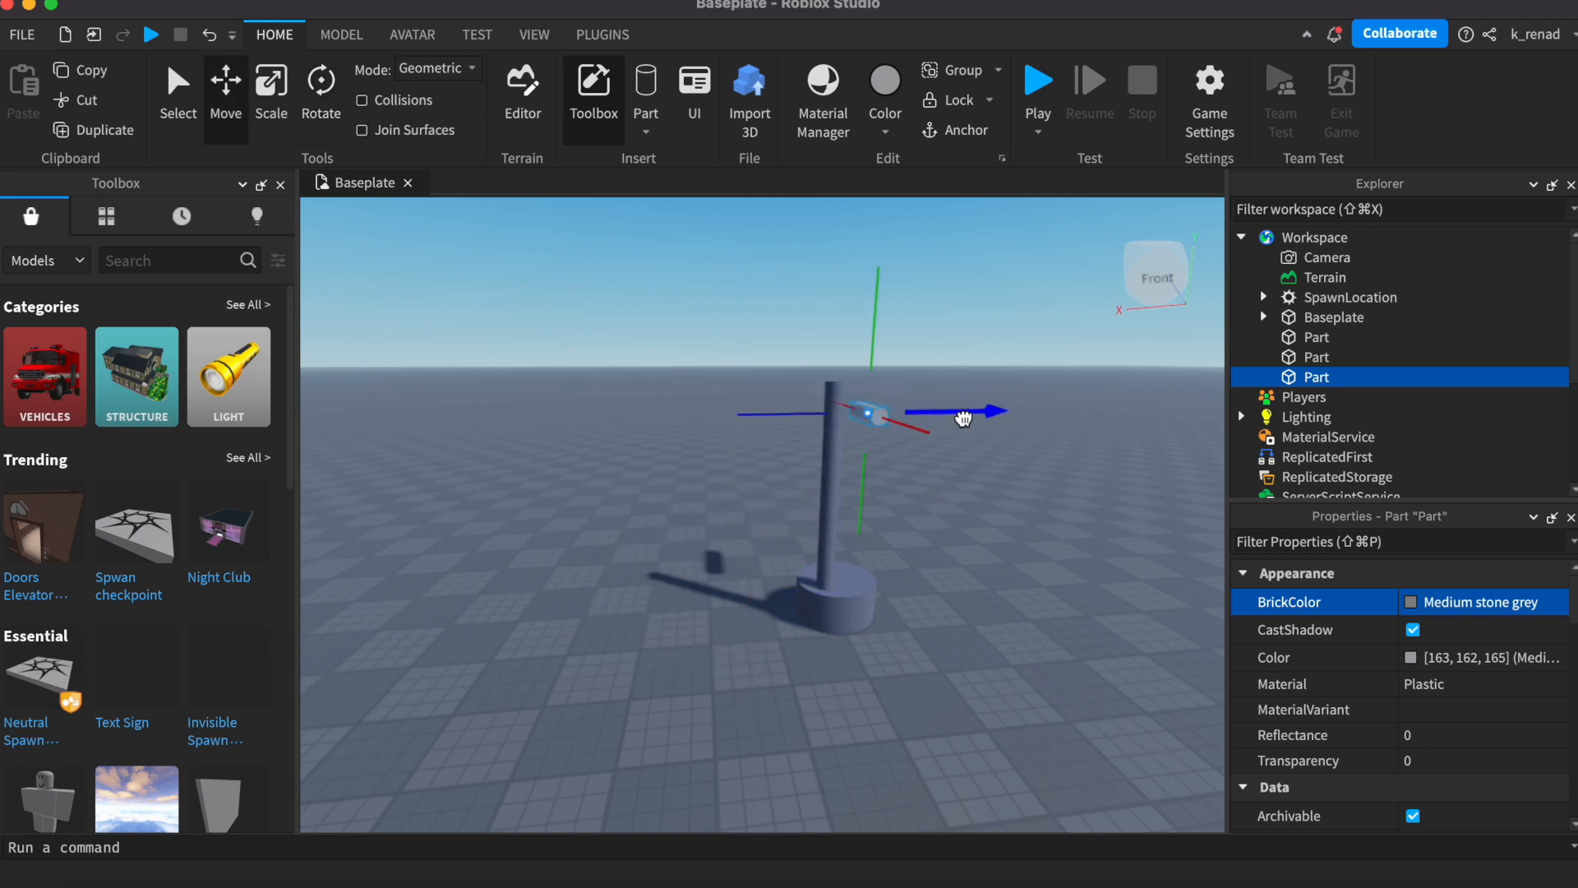
scroll(677, 569, up, 10)
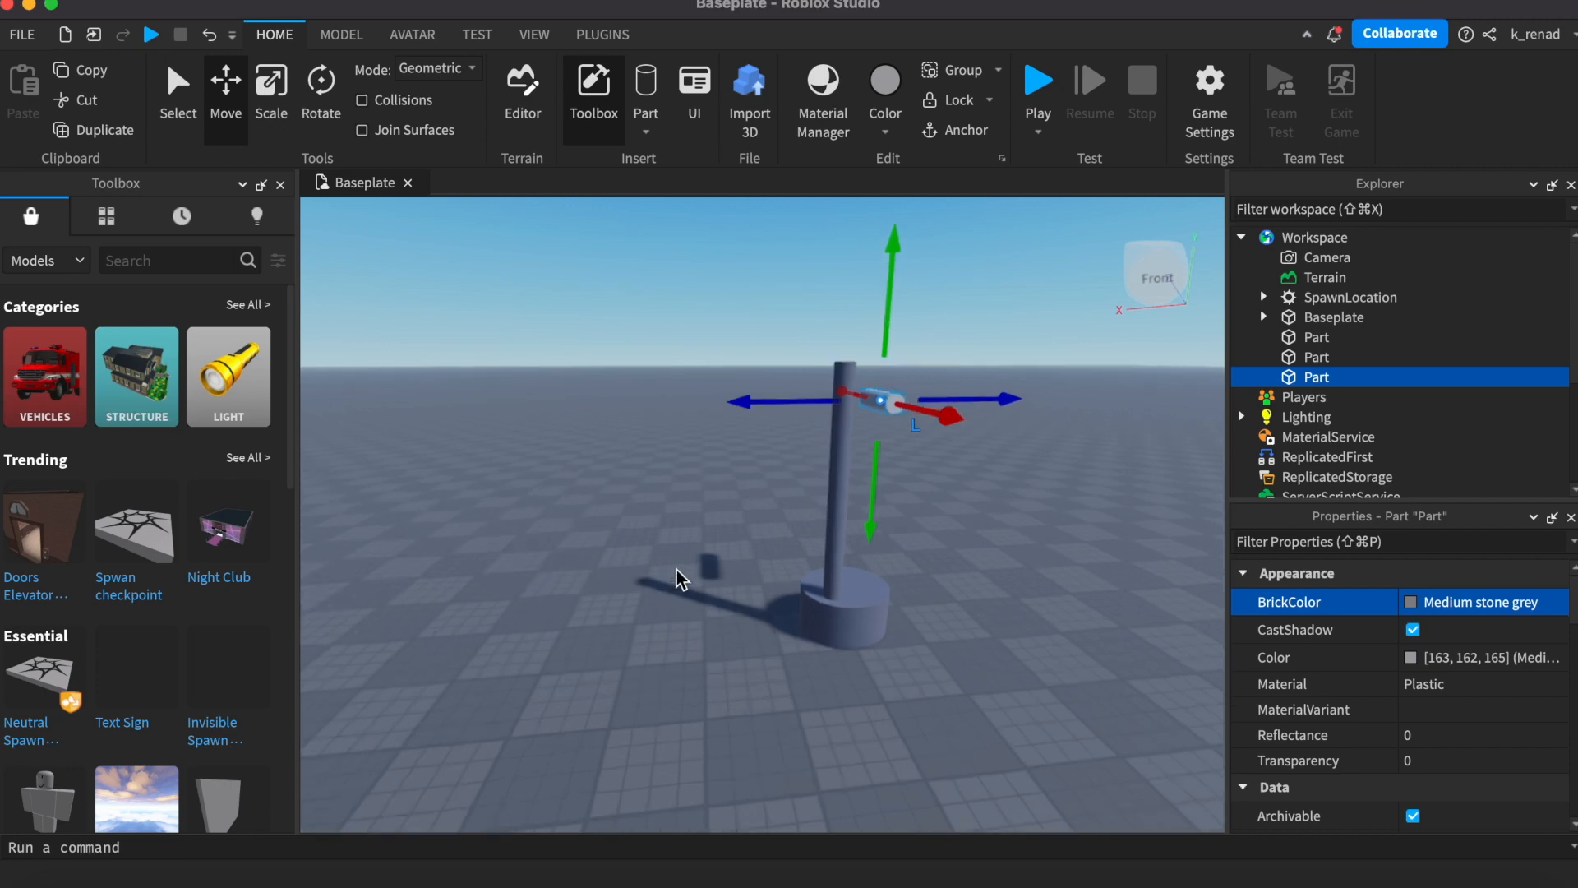
scroll(677, 569, down, 5)
scroll(677, 570, up, 5)
scroll(762, 661, down, 3)
right_drag(762, 661, 736, 542)
drag(716, 371, 860, 381)
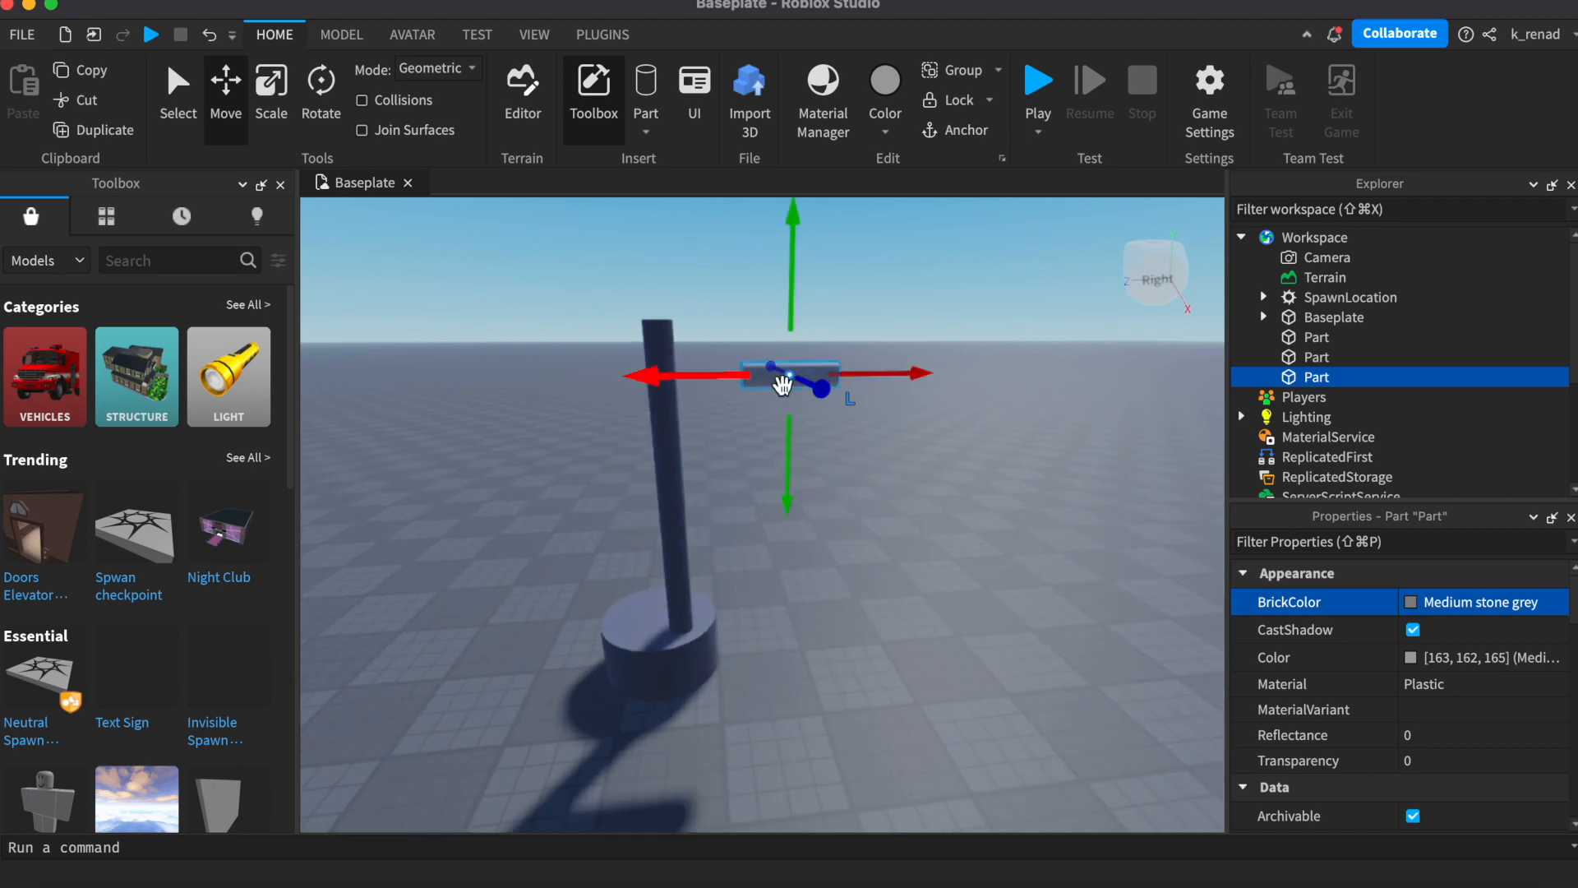
Step: Filter the properties by "po" and set the horizontal cylinder's CFrame Z position to 13
click(1366, 543)
text(po)
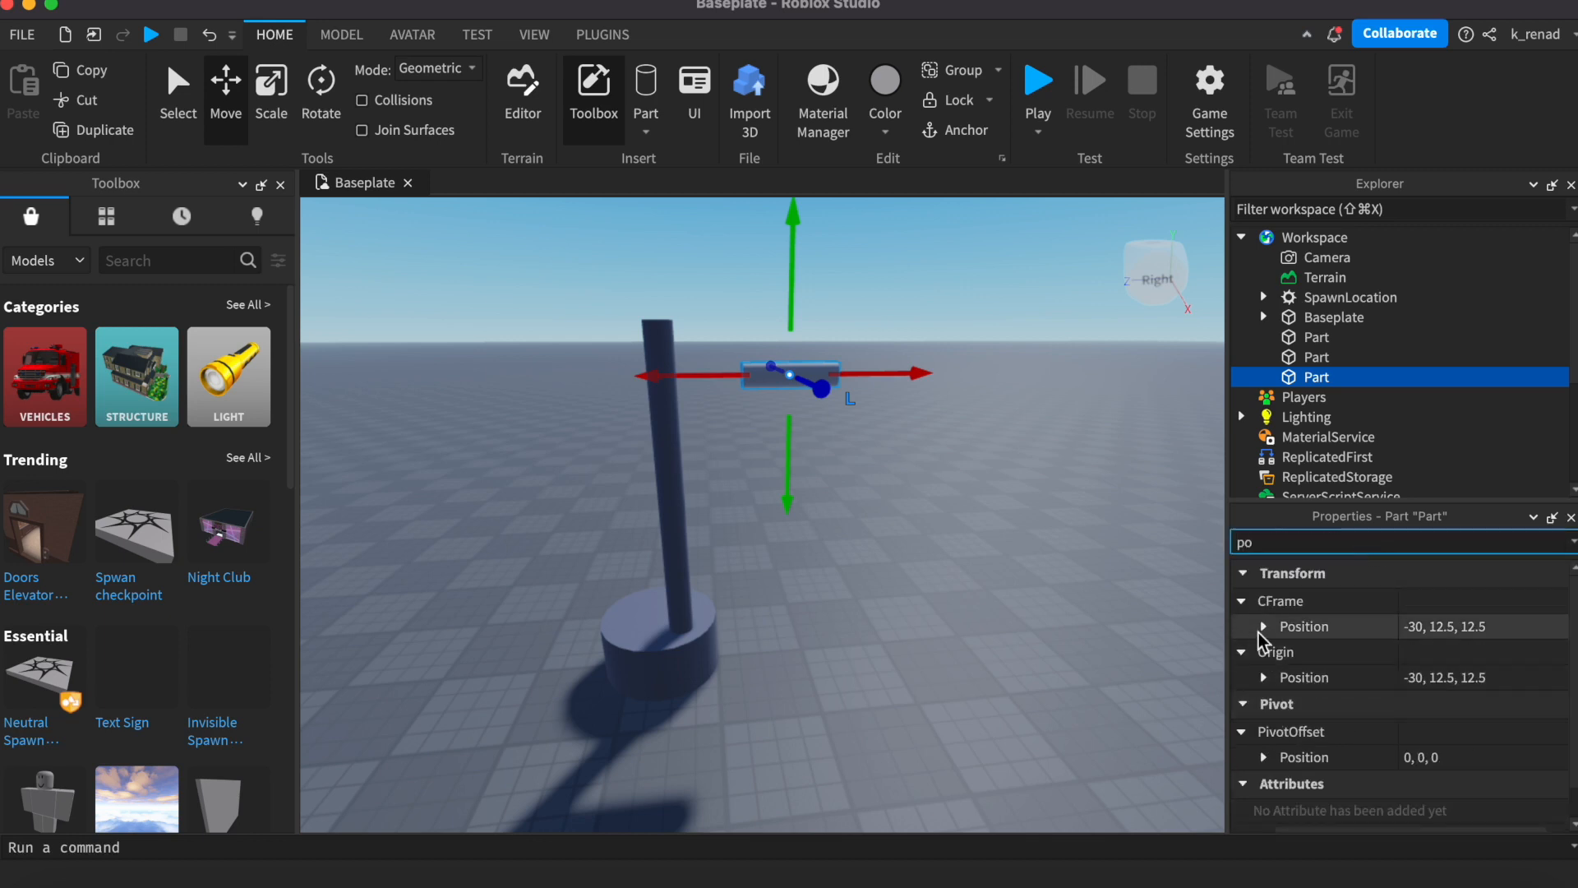
click(1264, 629)
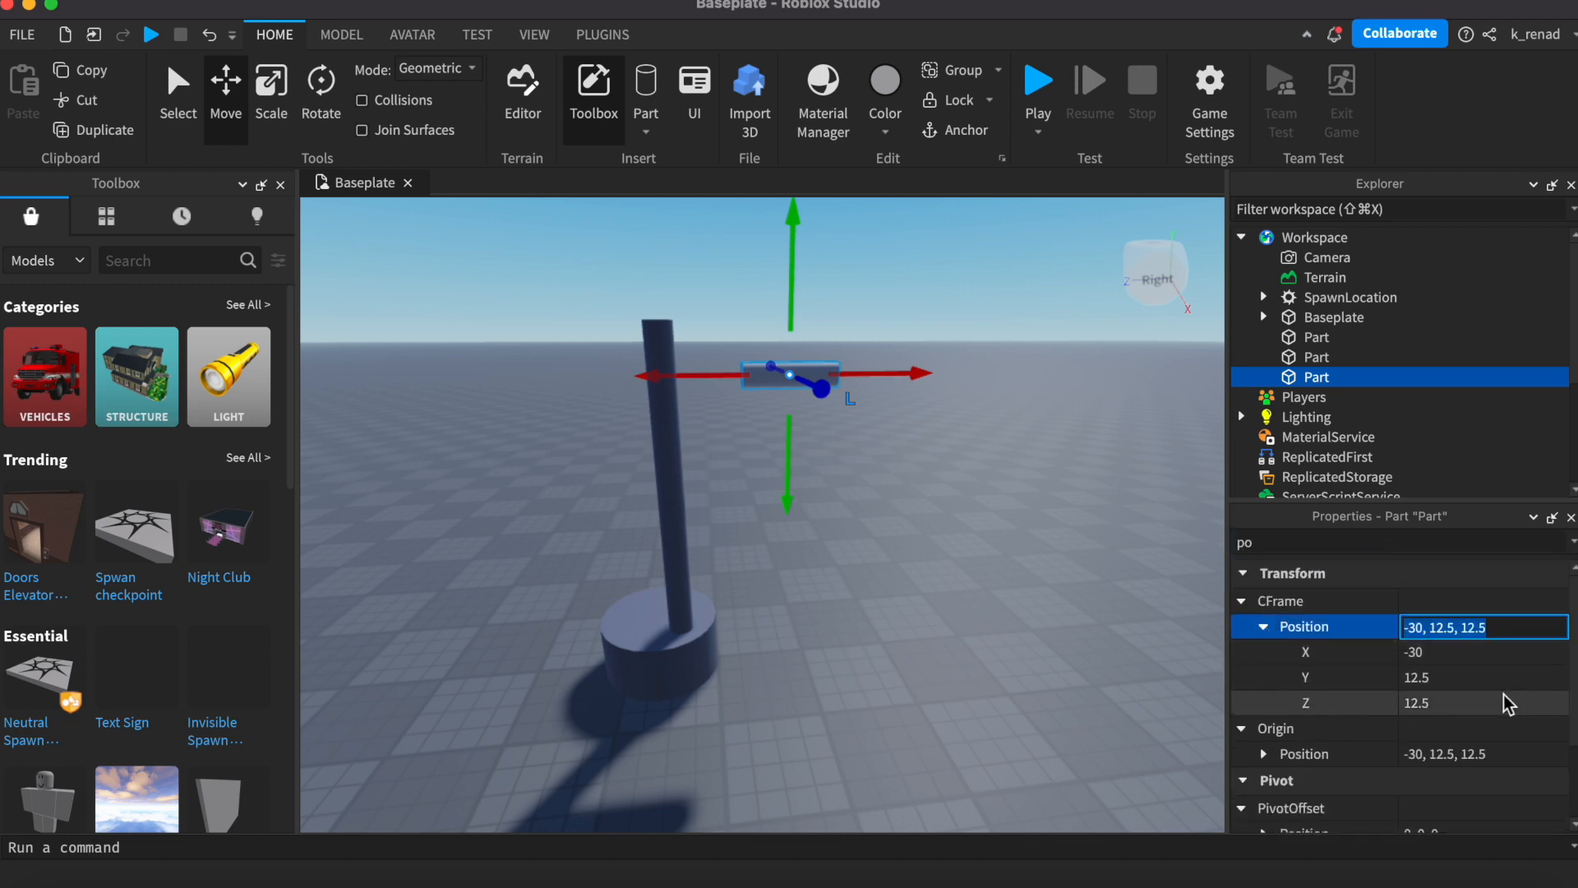
click(1440, 703)
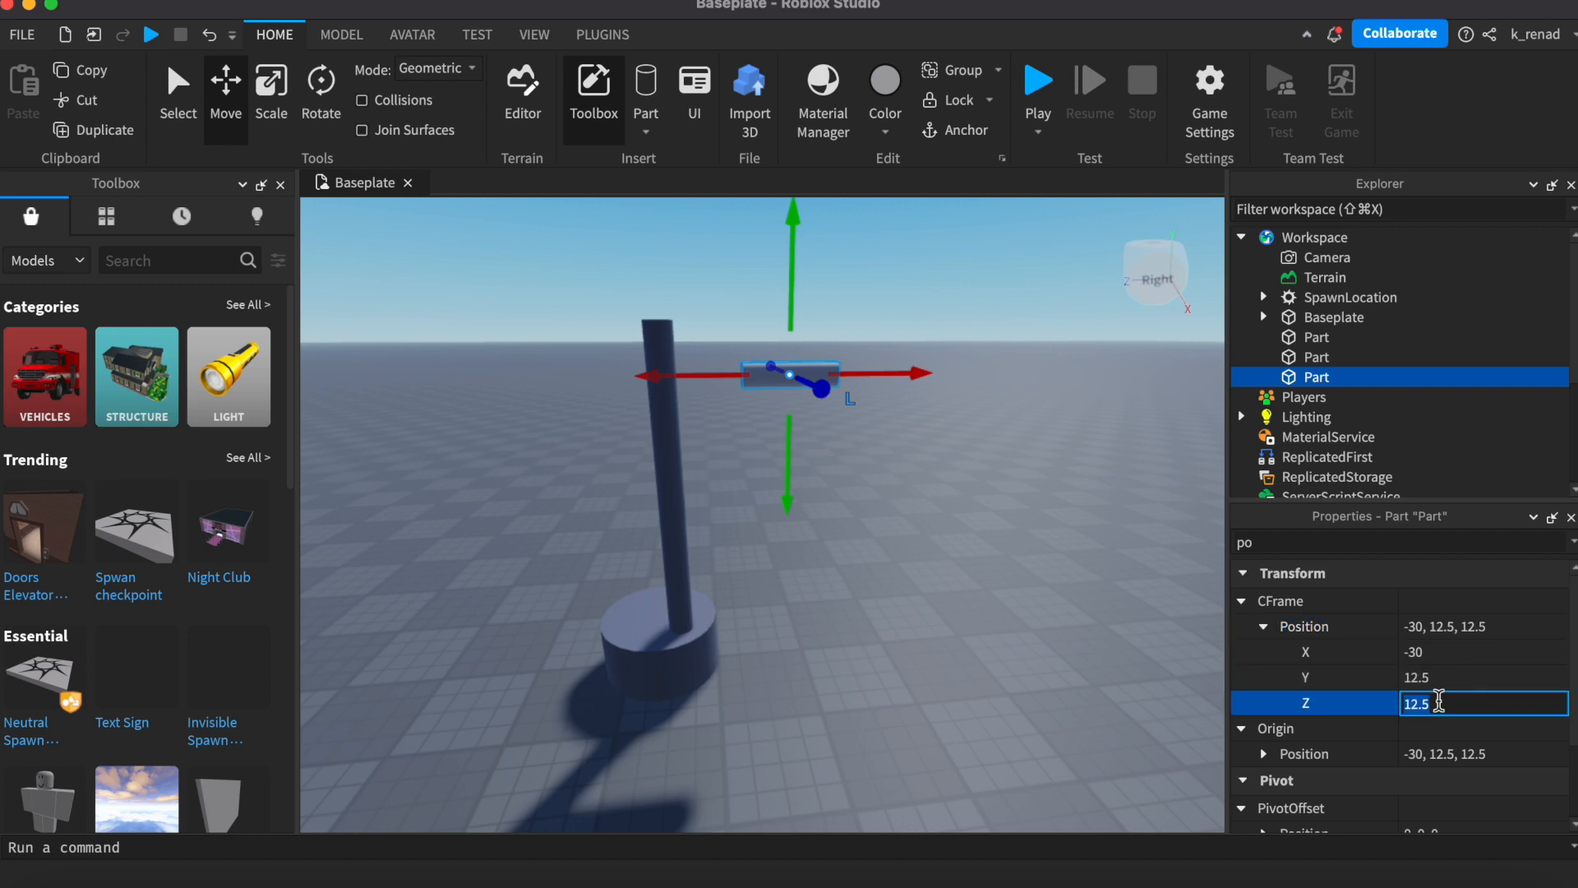
key(BackSpace)
text(15)
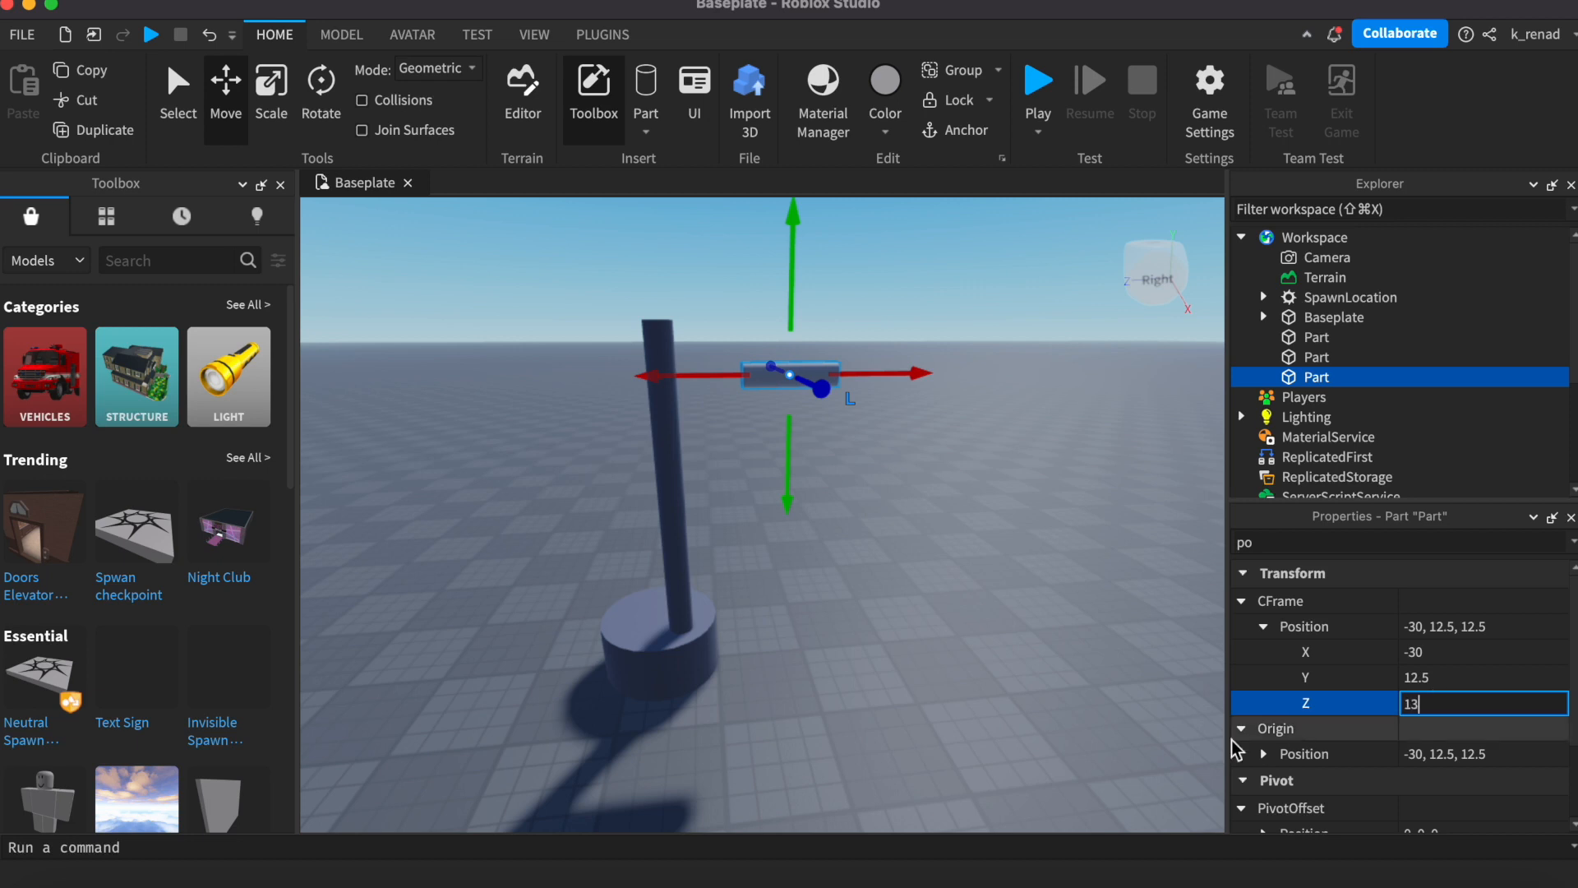
click(994, 672)
click(796, 375)
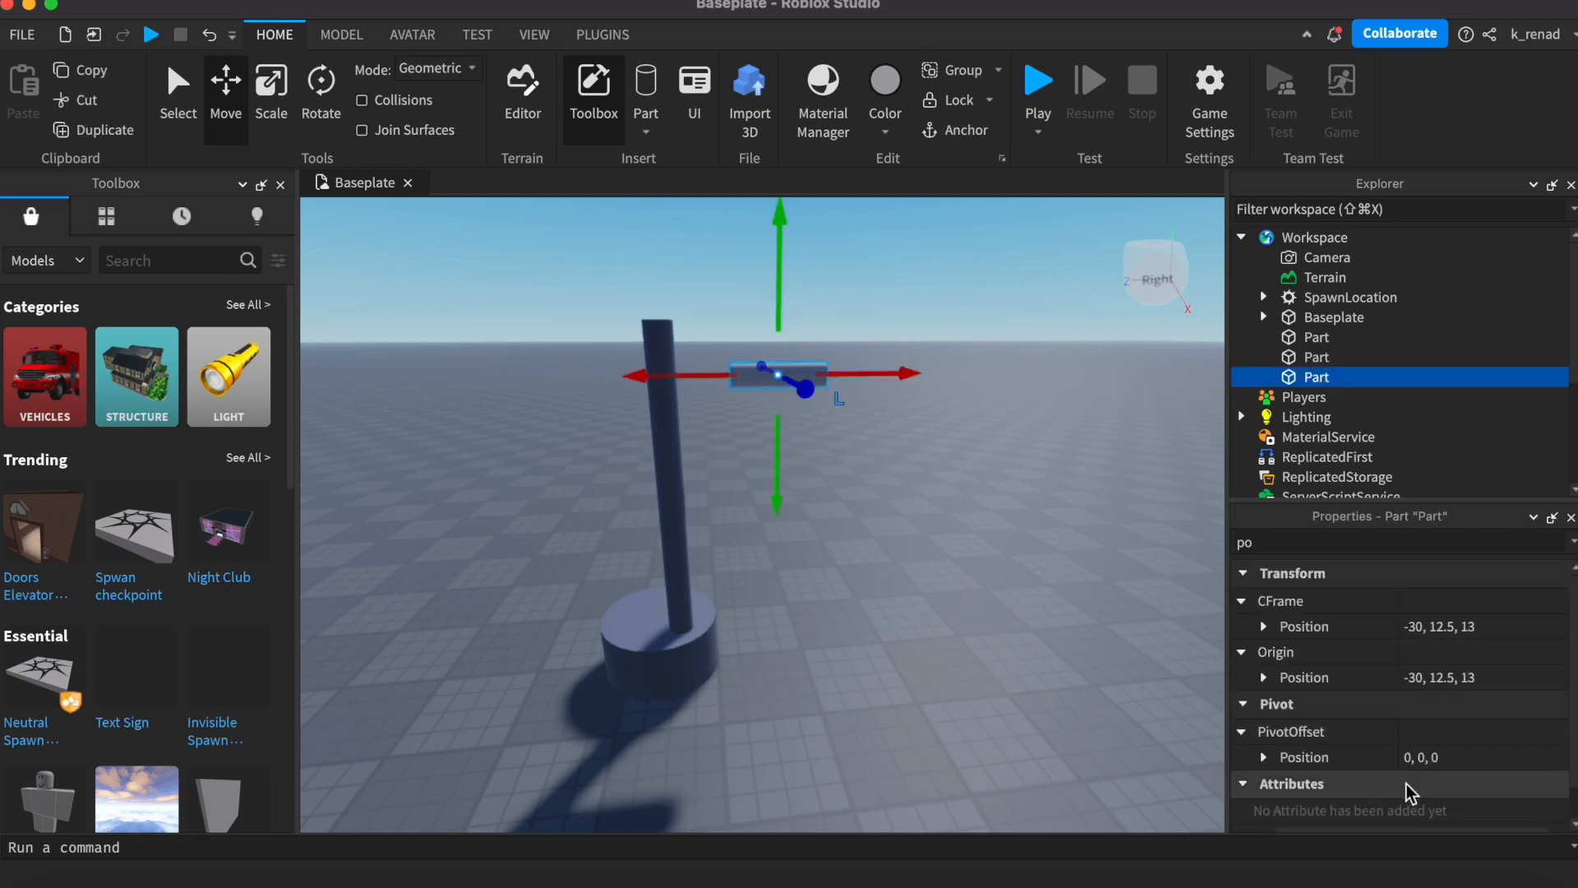
Step: Set the horizontal cylinder's CFrame Z position to 16 so that it meets the pole
click(1482, 627)
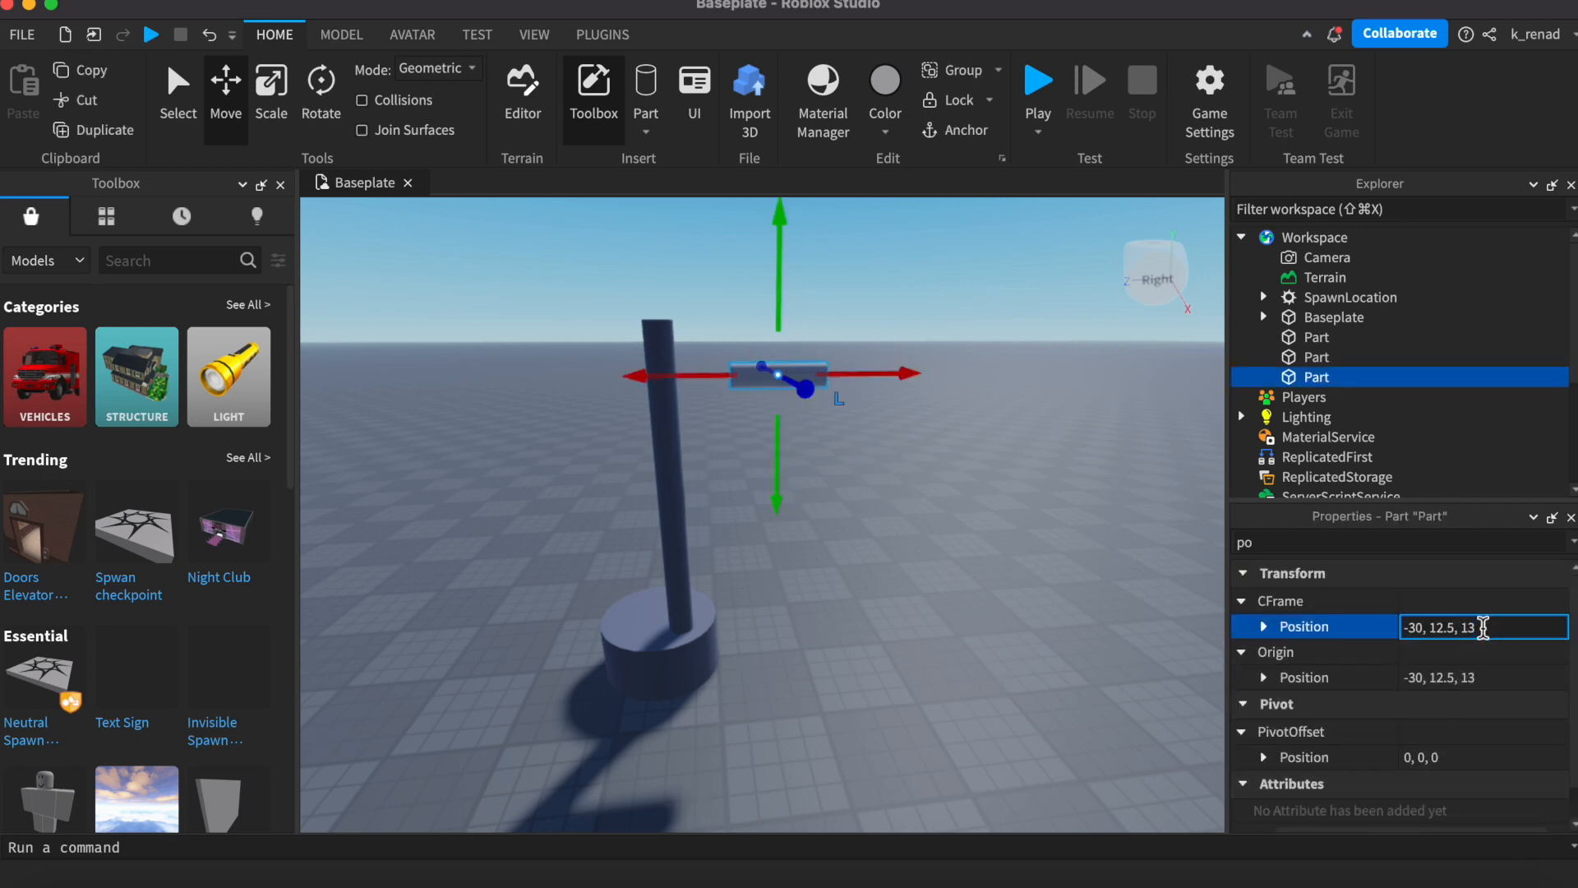
text(6)
click(914, 463)
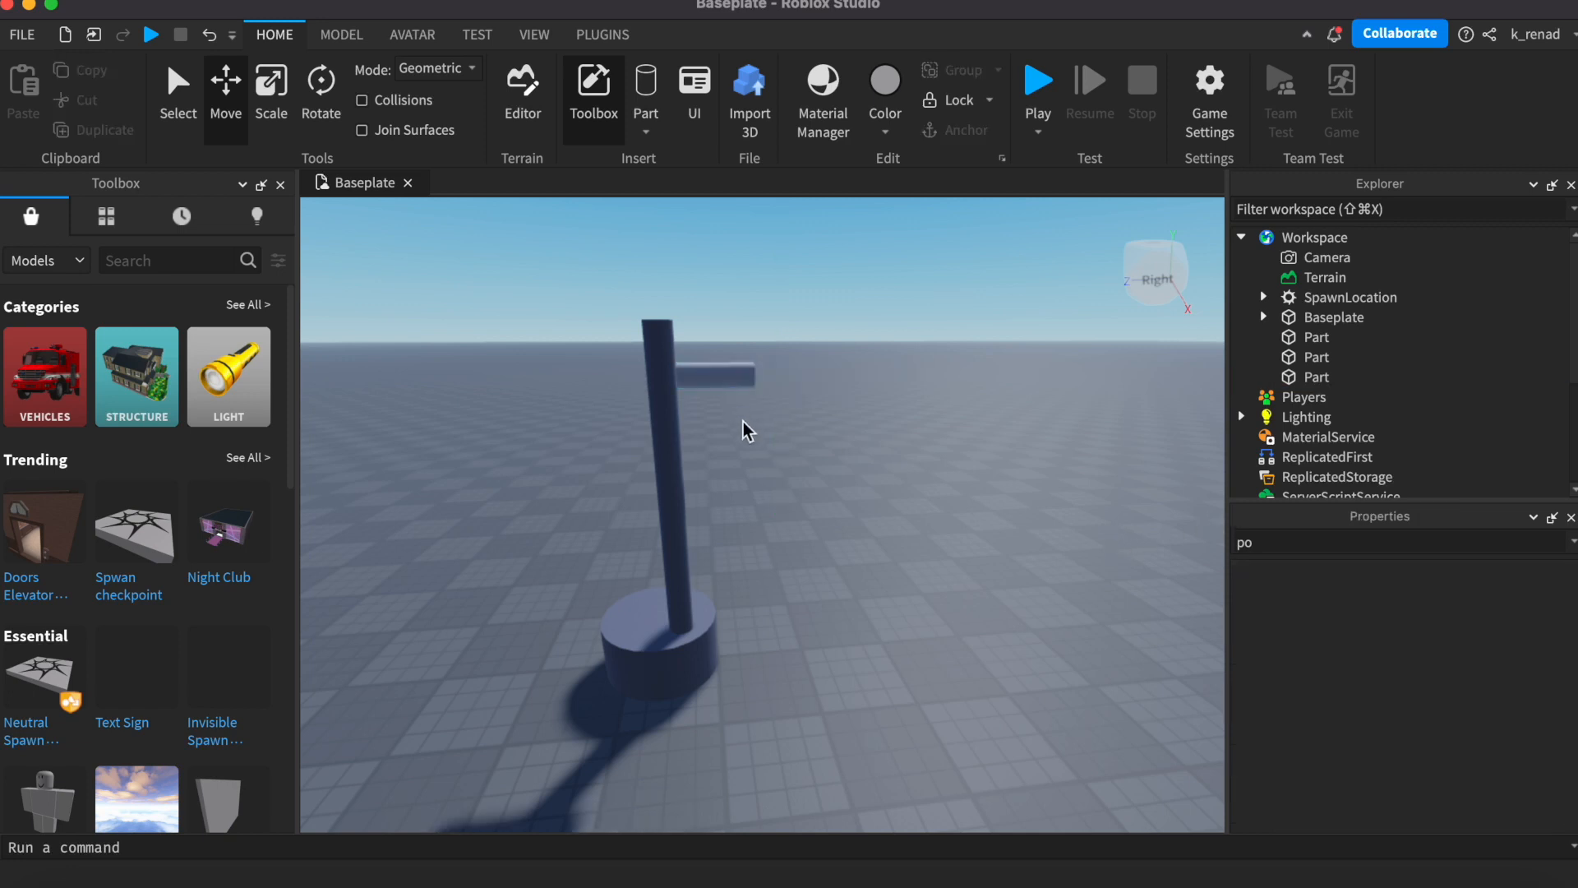
Step: Try to line up the horizontal cylinder with the pole by moving it sideways to a CFrame X position of -26
key(d)
right_drag(879, 576, 880, 574)
click(816, 457)
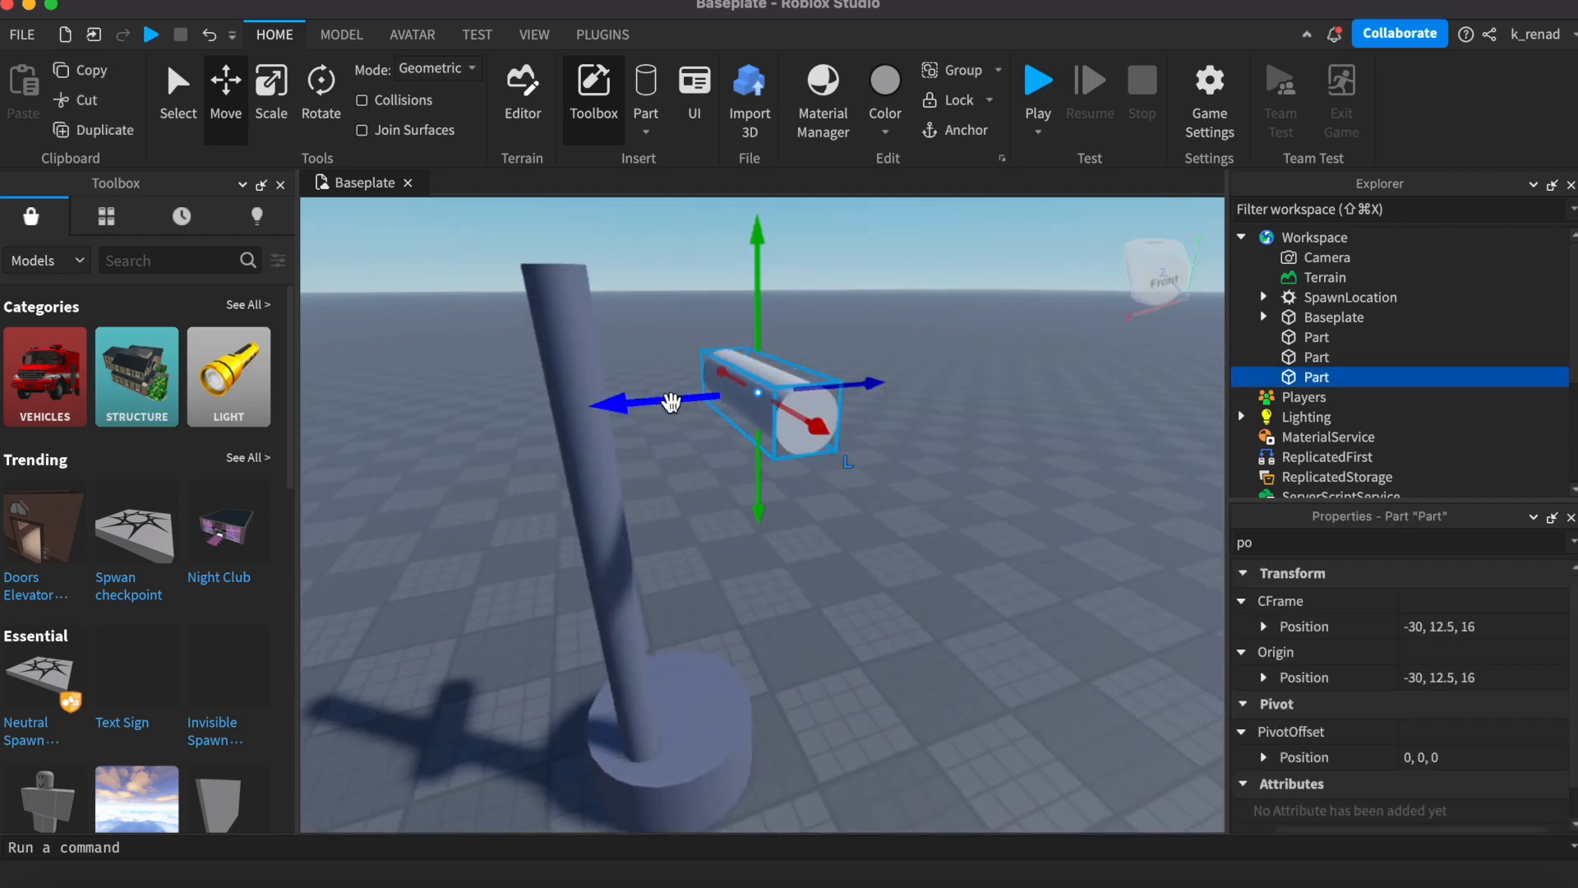
drag(670, 409, 518, 448)
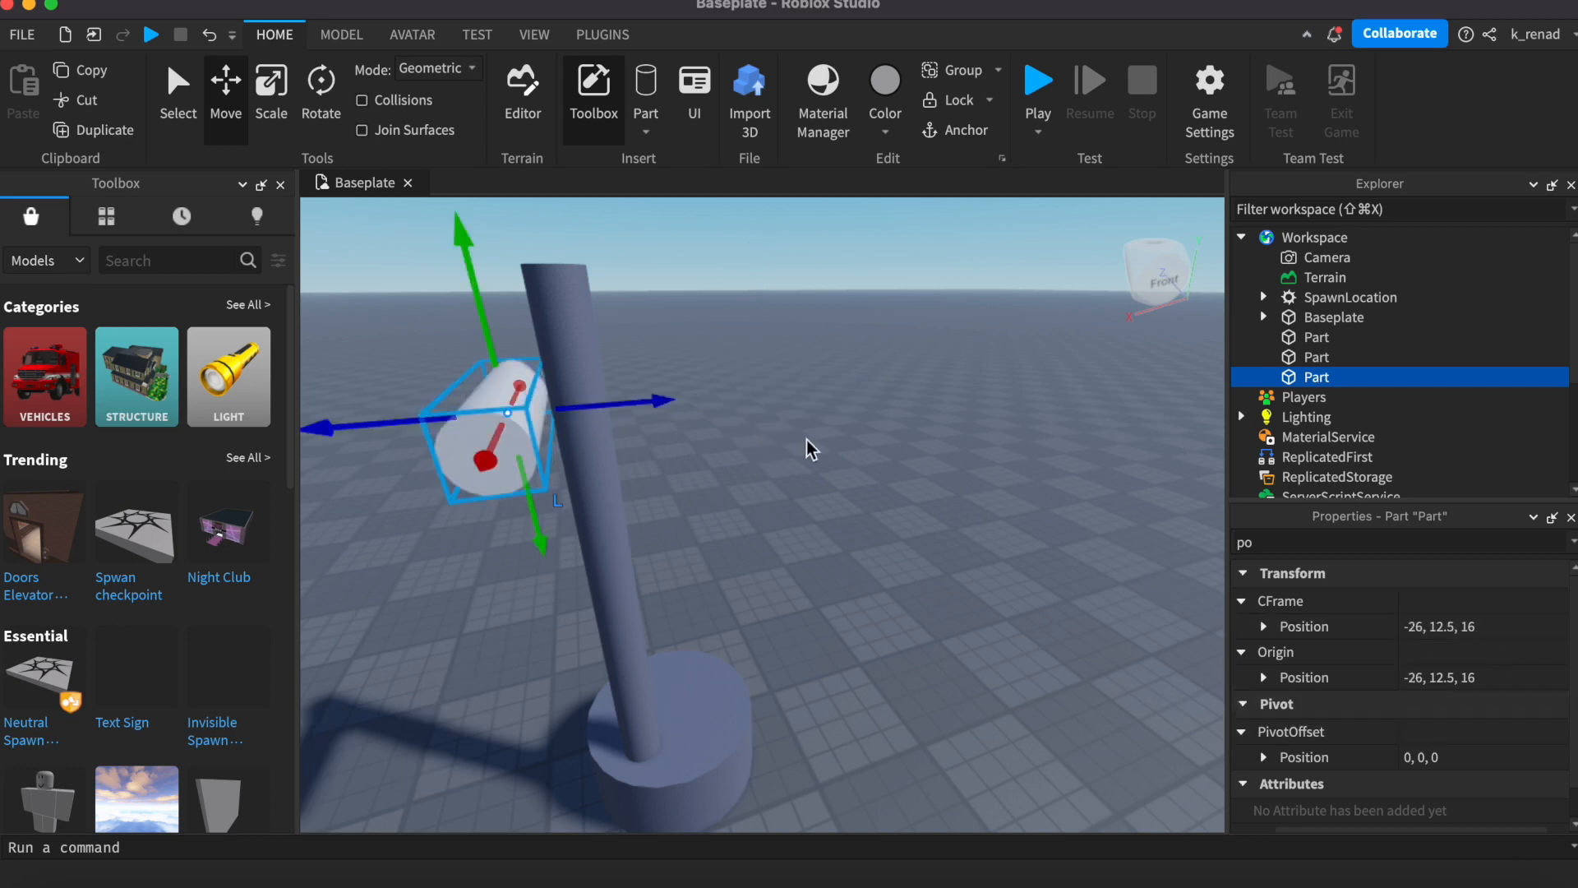
drag(634, 398, 772, 397)
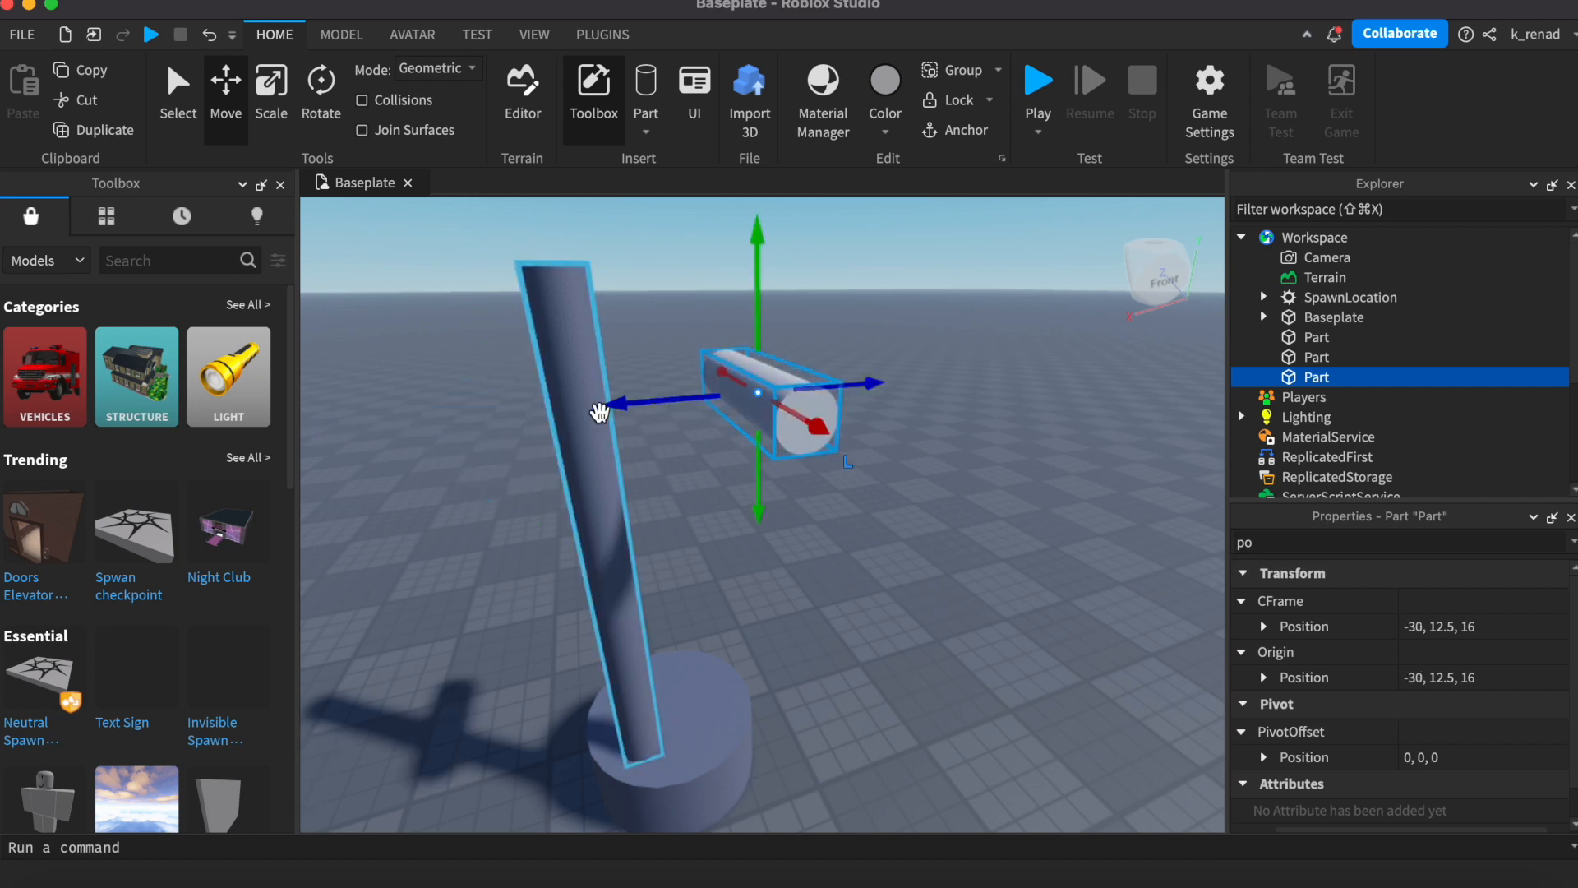
drag(622, 405, 370, 415)
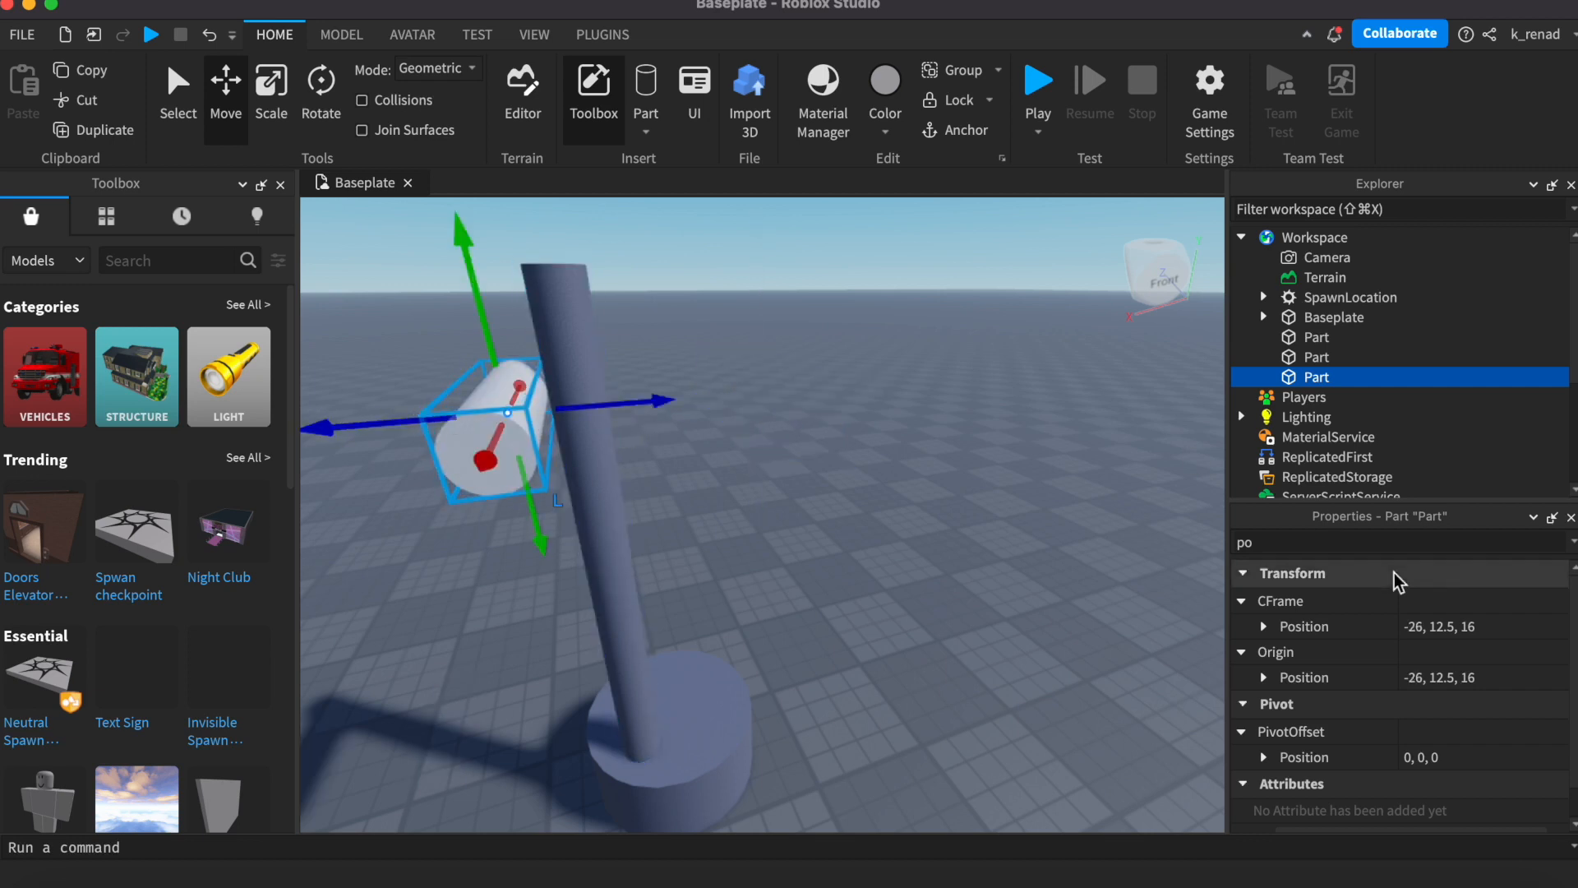
Step: Set the horizontal cylinder's CFrame X position to -30
click(1422, 627)
click(1420, 625)
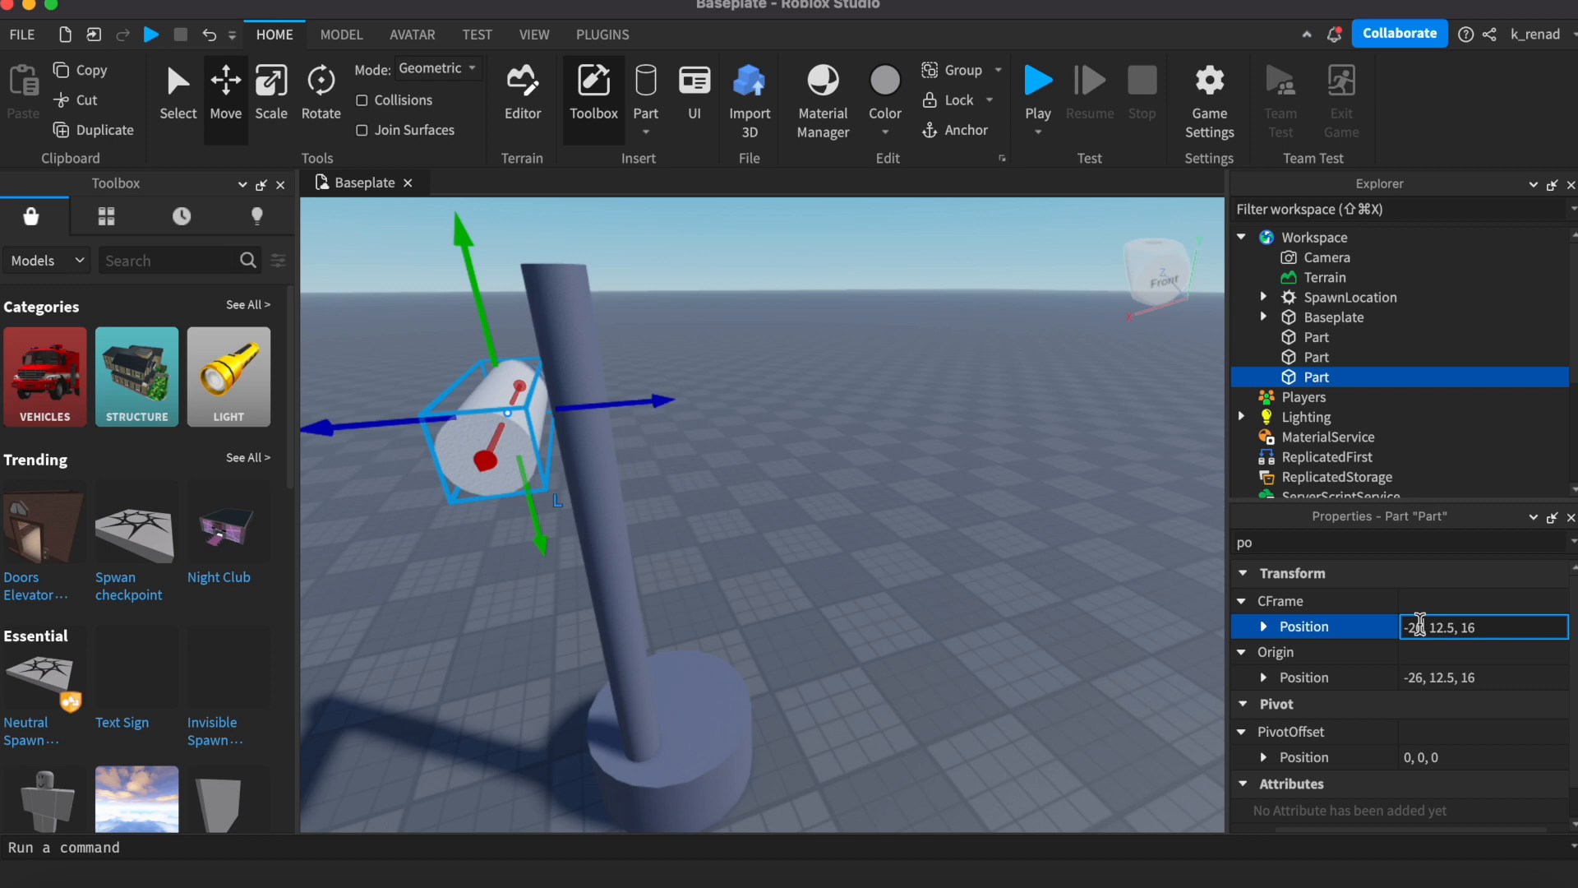
text(704)
click(852, 503)
click(709, 378)
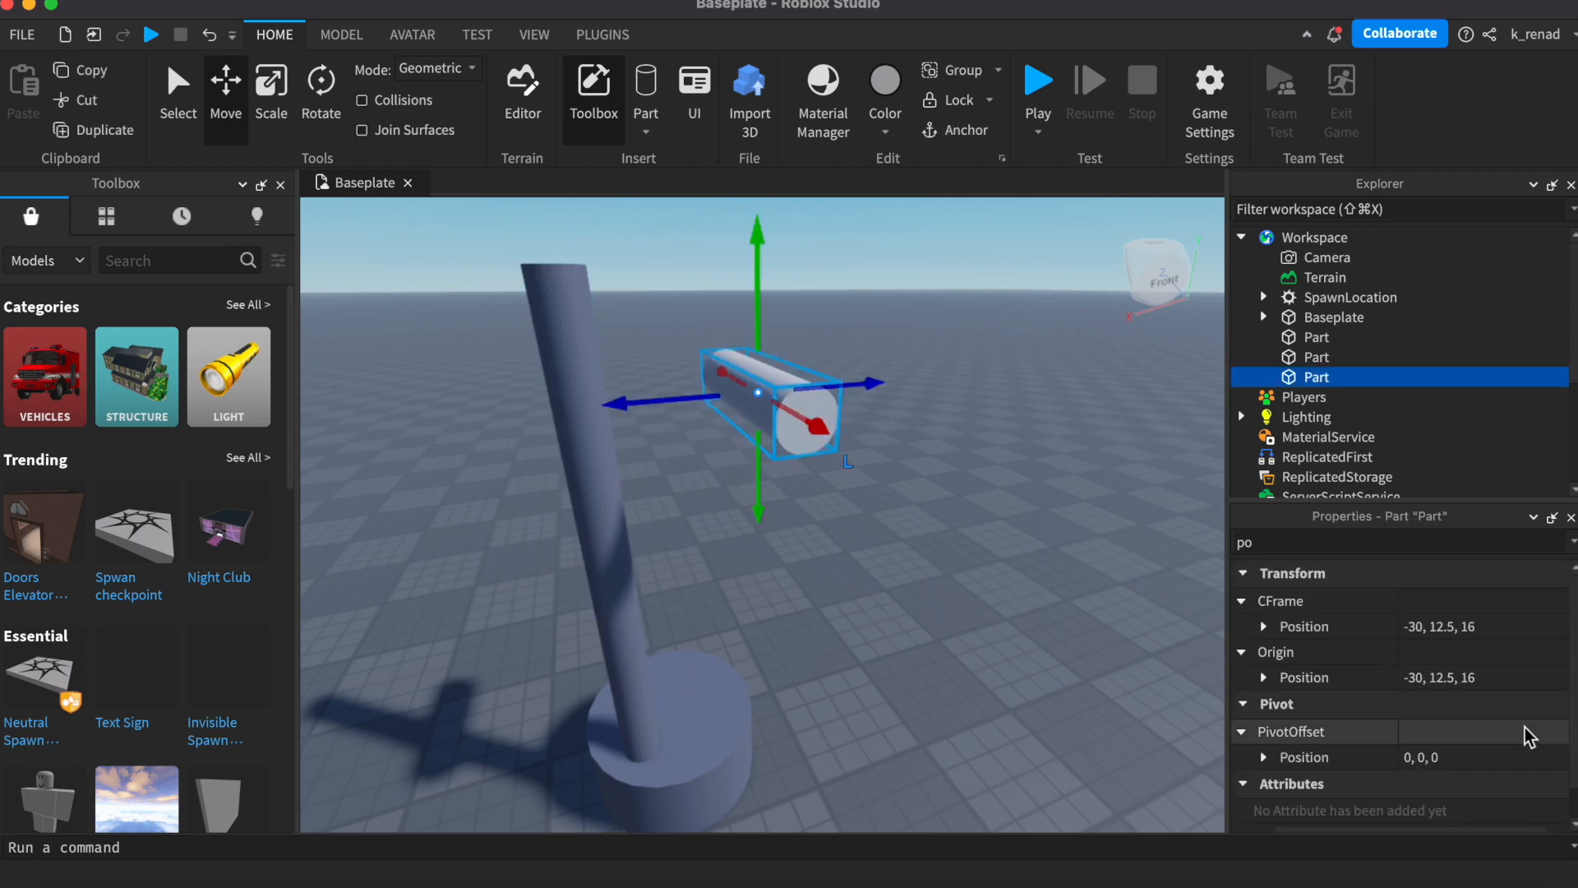
Step: Set the horizontal cylinder's CFrame X position to -26
click(1432, 633)
click(1424, 629)
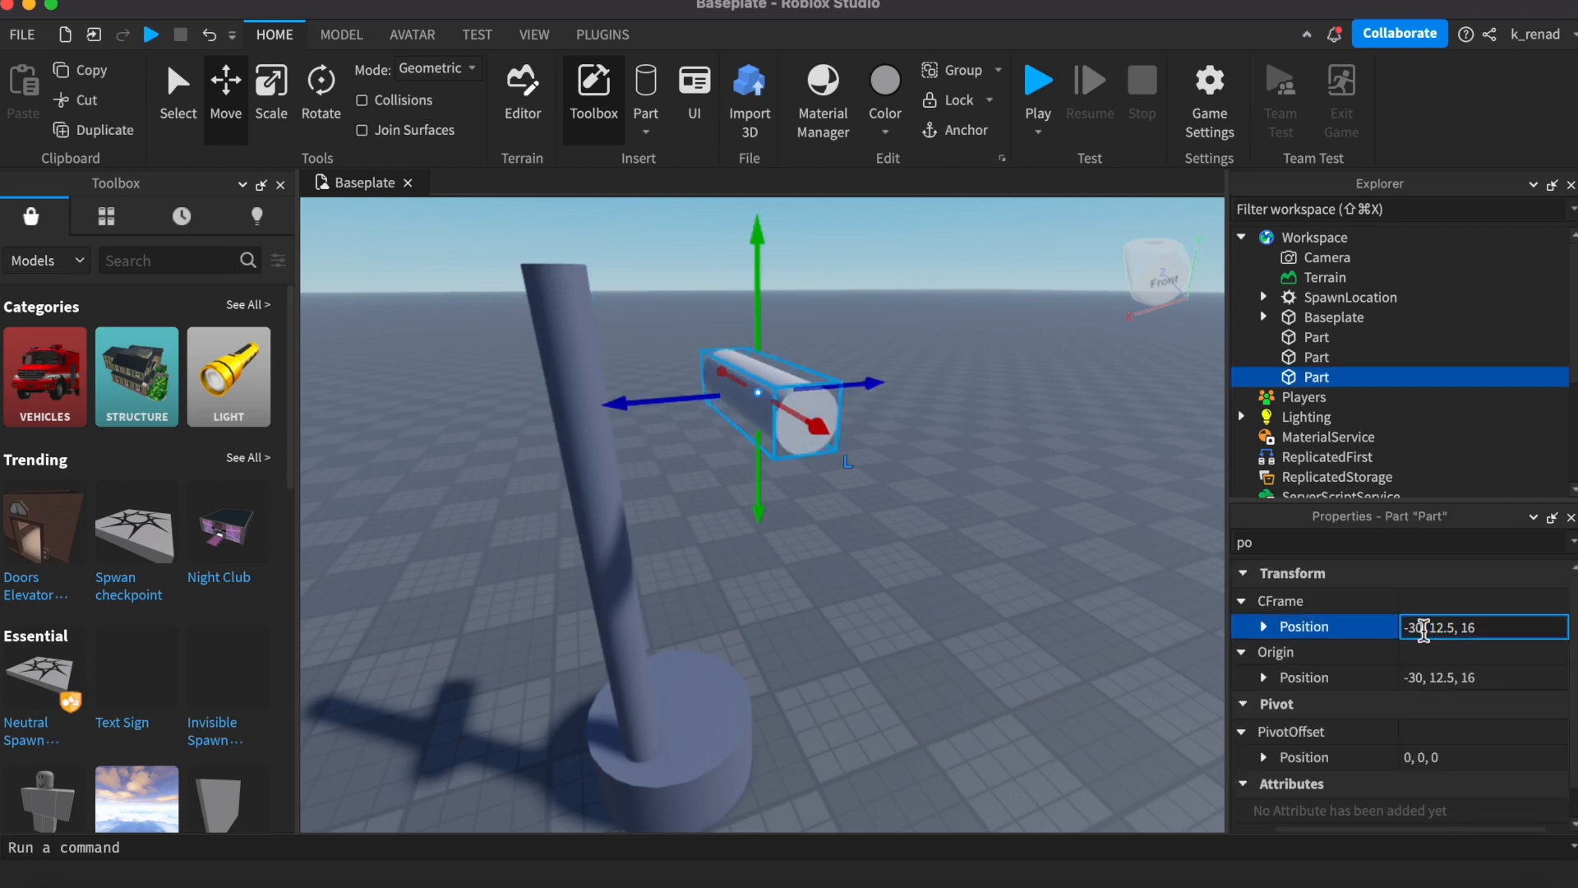
key(BackSpace)
text(26)
key(Return)
click(1080, 540)
click(529, 451)
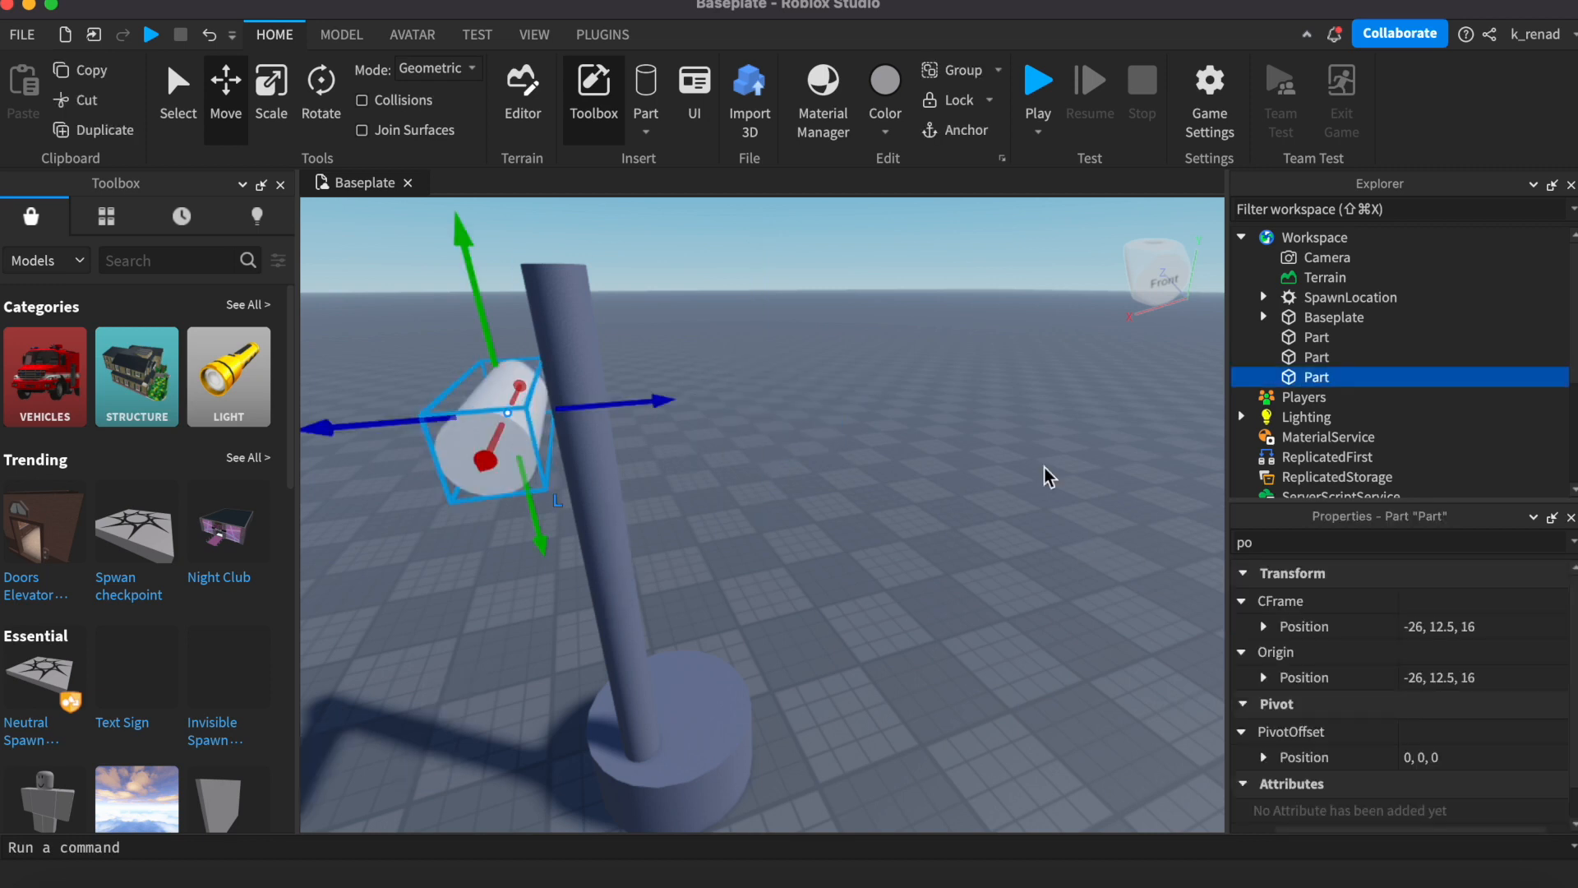
Step: Set the horizontal cylinder's CFrame X position to -27 so that it is centred on the pole
click(1418, 628)
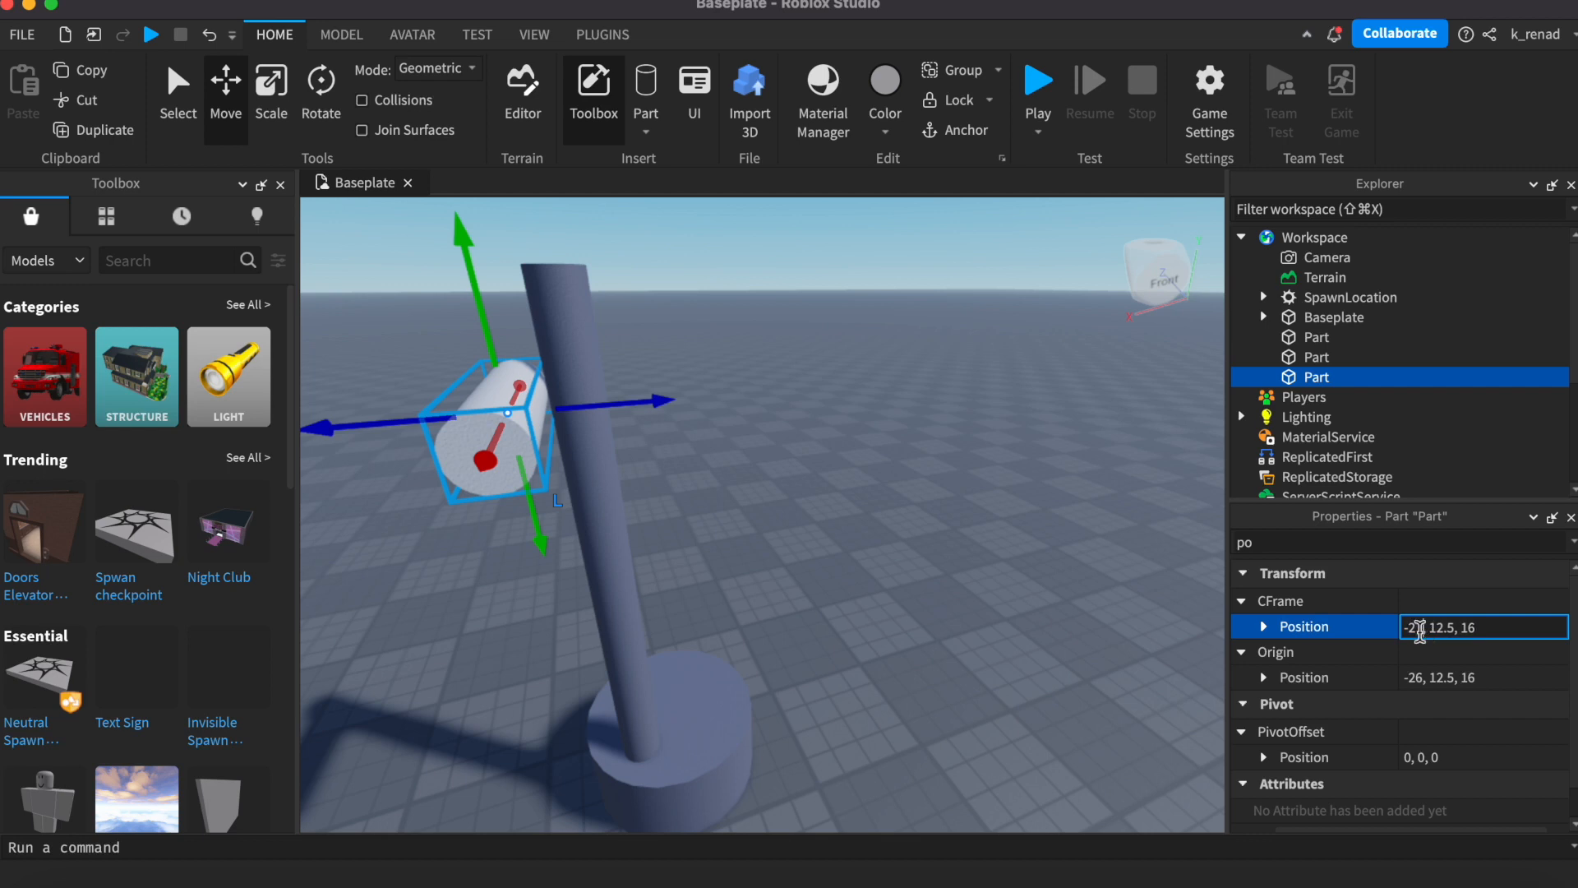
click(1075, 594)
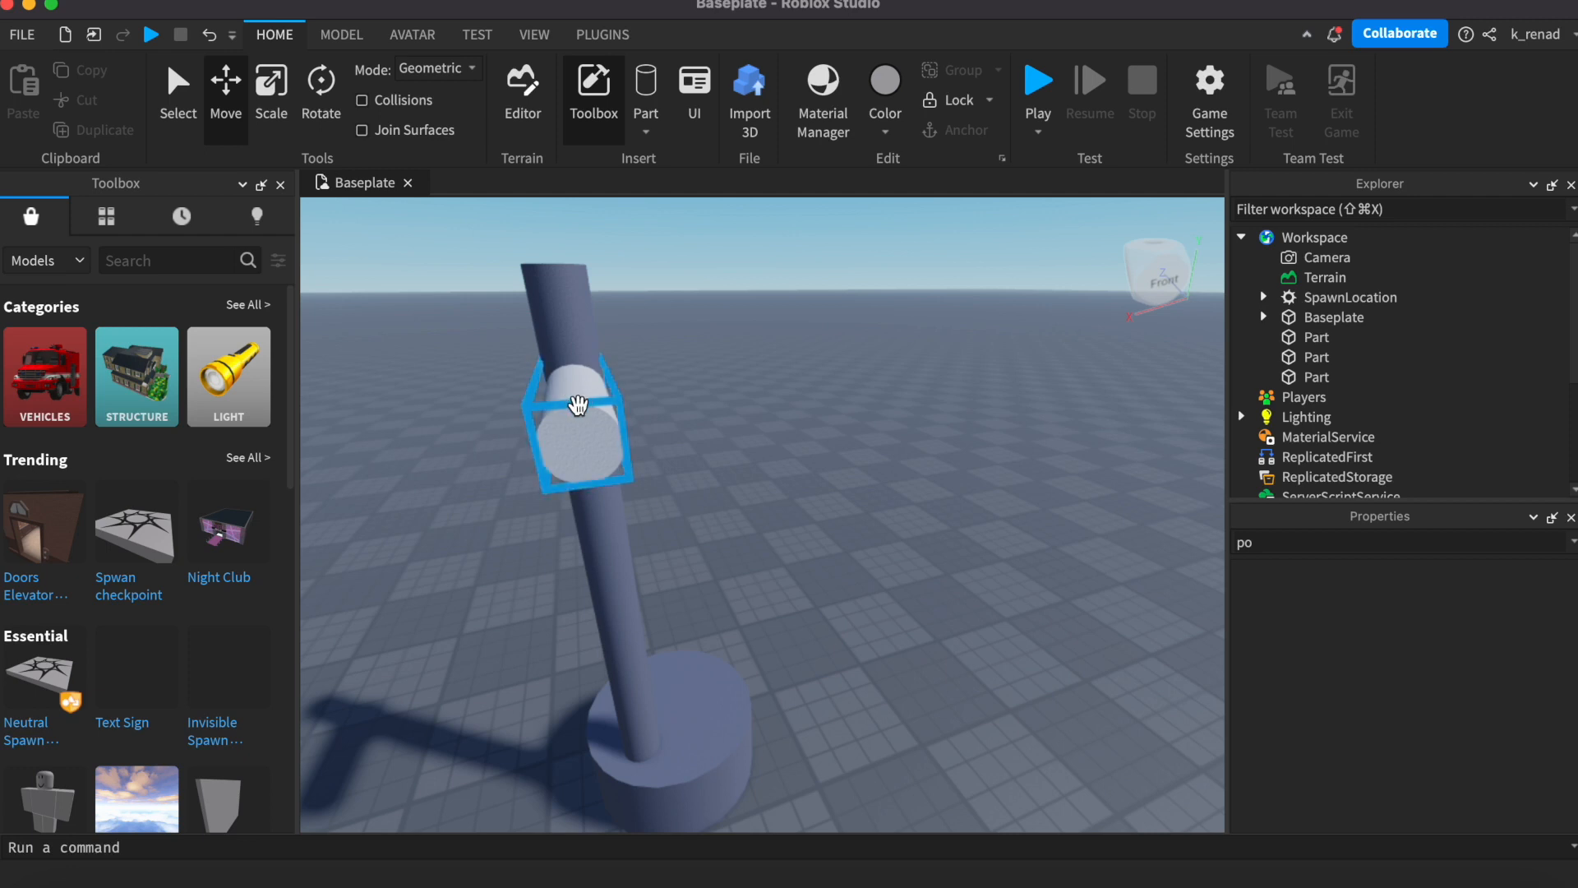
click(586, 441)
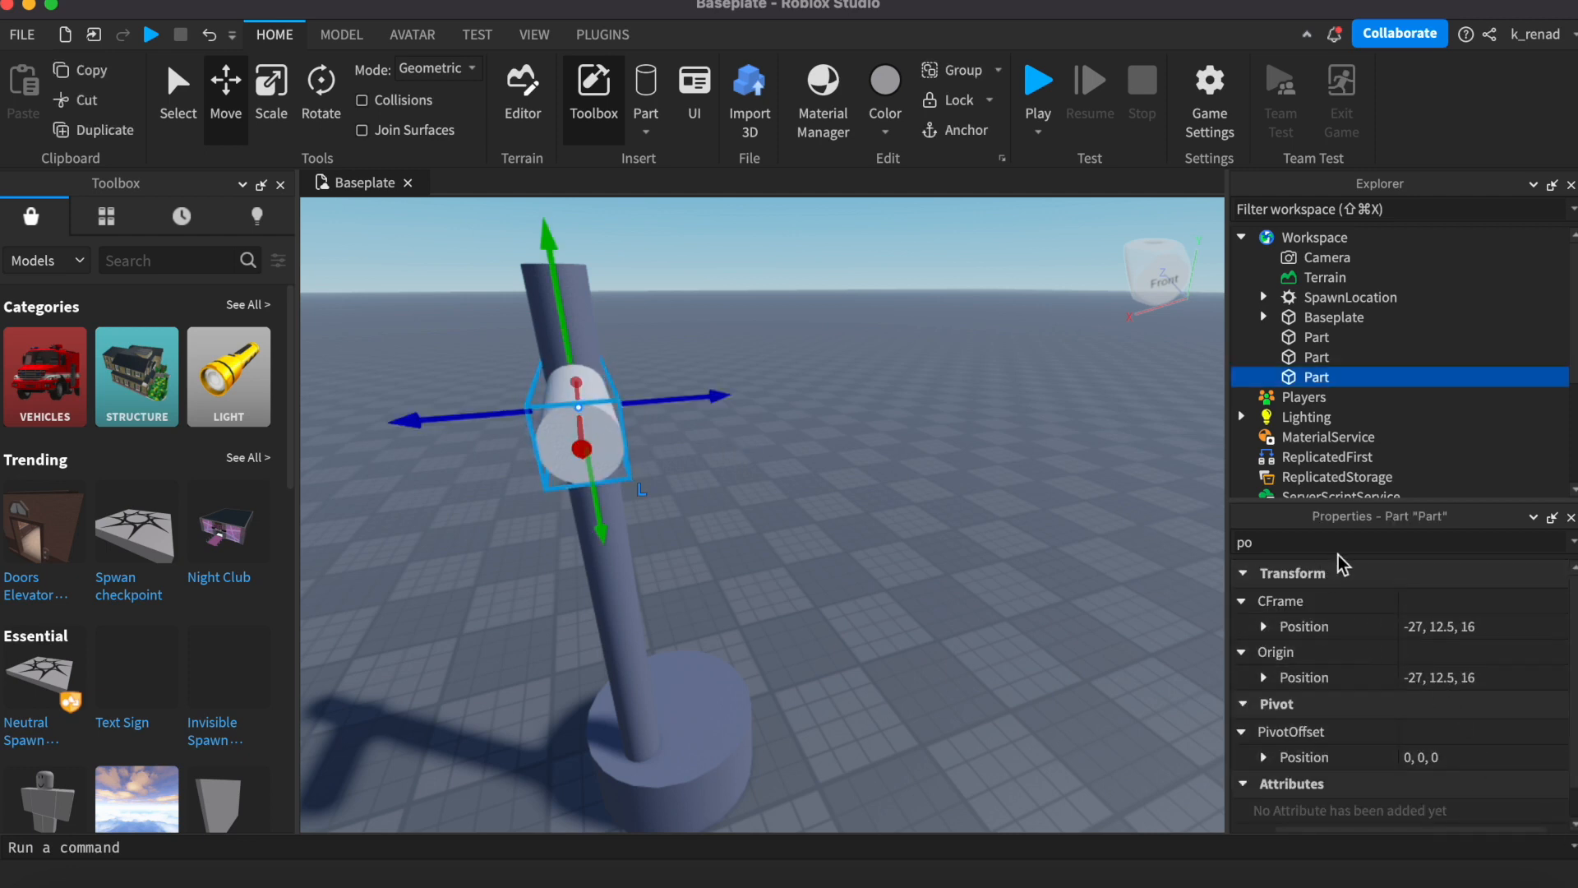
Step: Pull the horizontal cylinder away from the pole along its length to a CFrame Z position of 12
right_drag(992, 655, 996, 662)
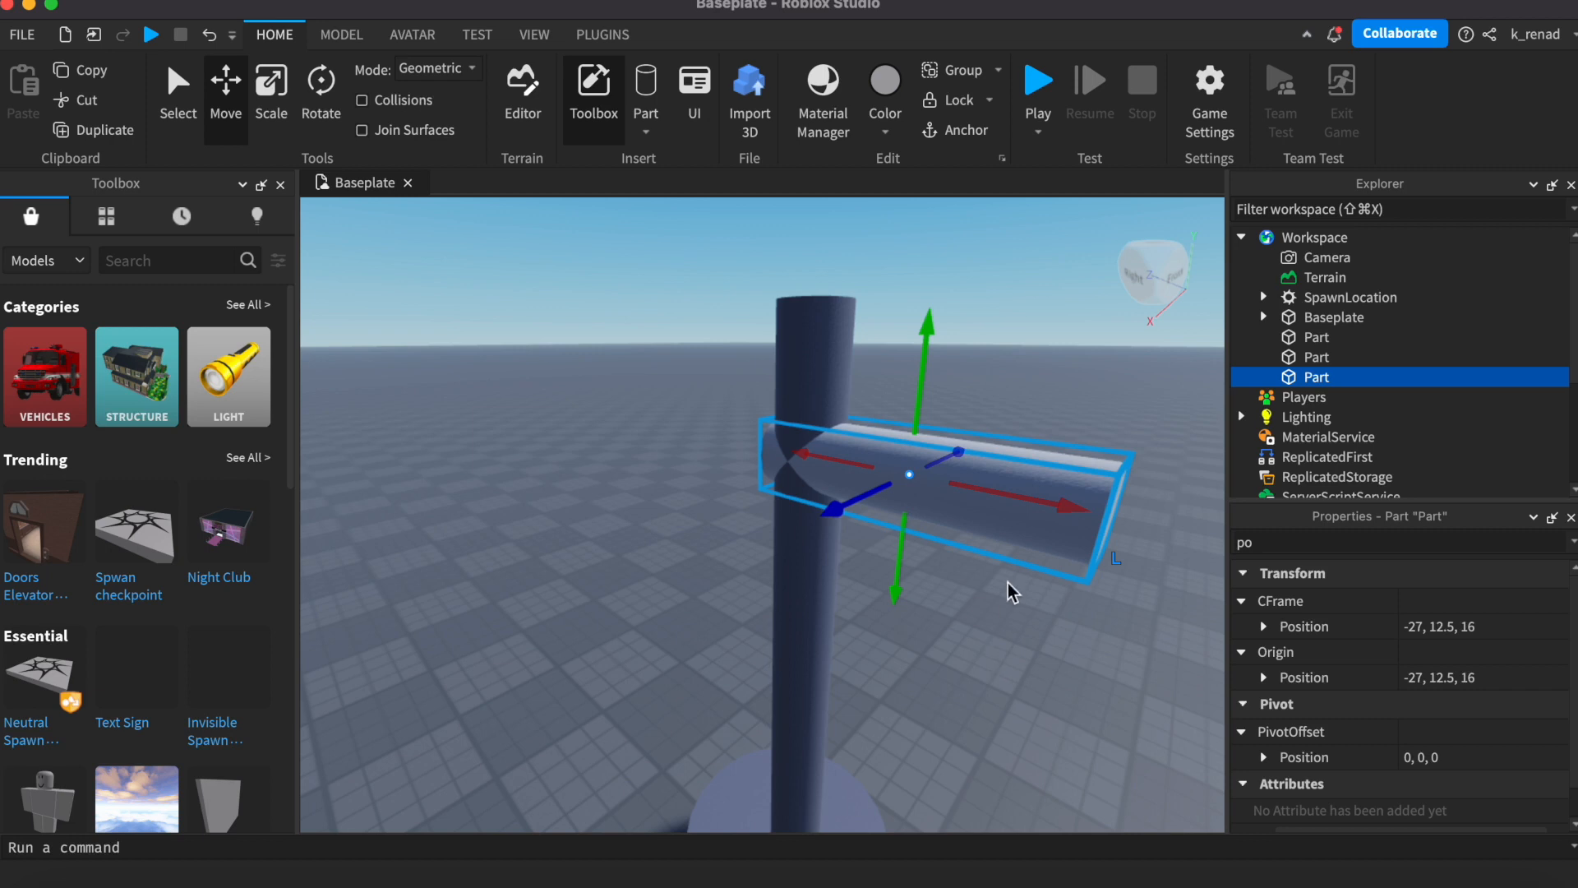
drag(1018, 495, 1237, 563)
scroll(1082, 581, down, 5)
drag(926, 532, 1022, 535)
Step: Set the horizontal cylinder's CFrame Z position to 9
click(1482, 628)
click(1483, 627)
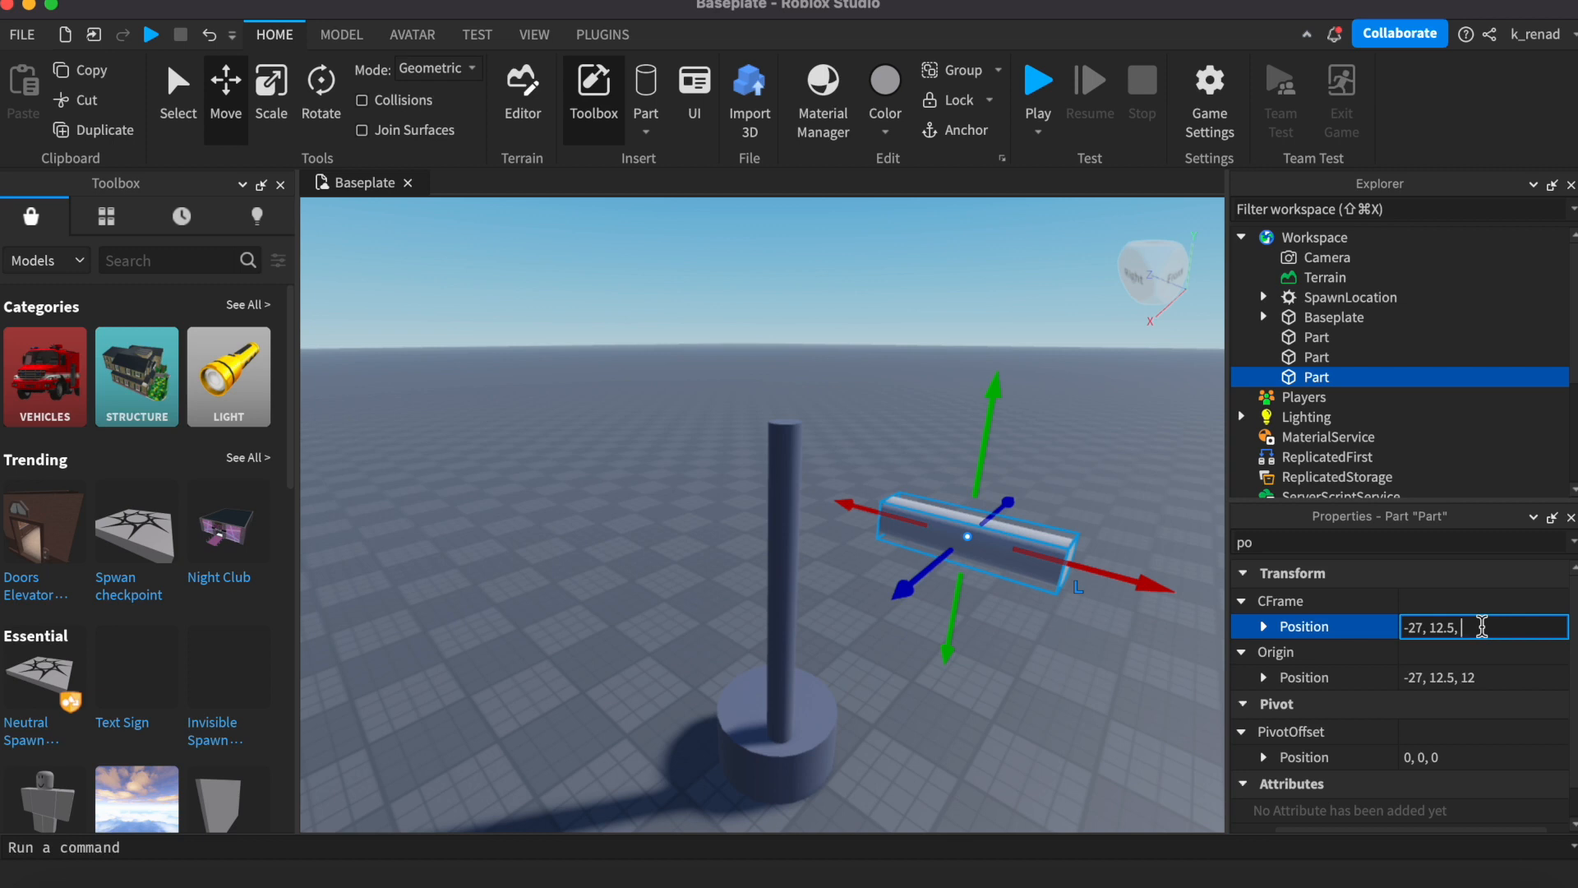
text(98)
key(BackSpace)
key(Return)
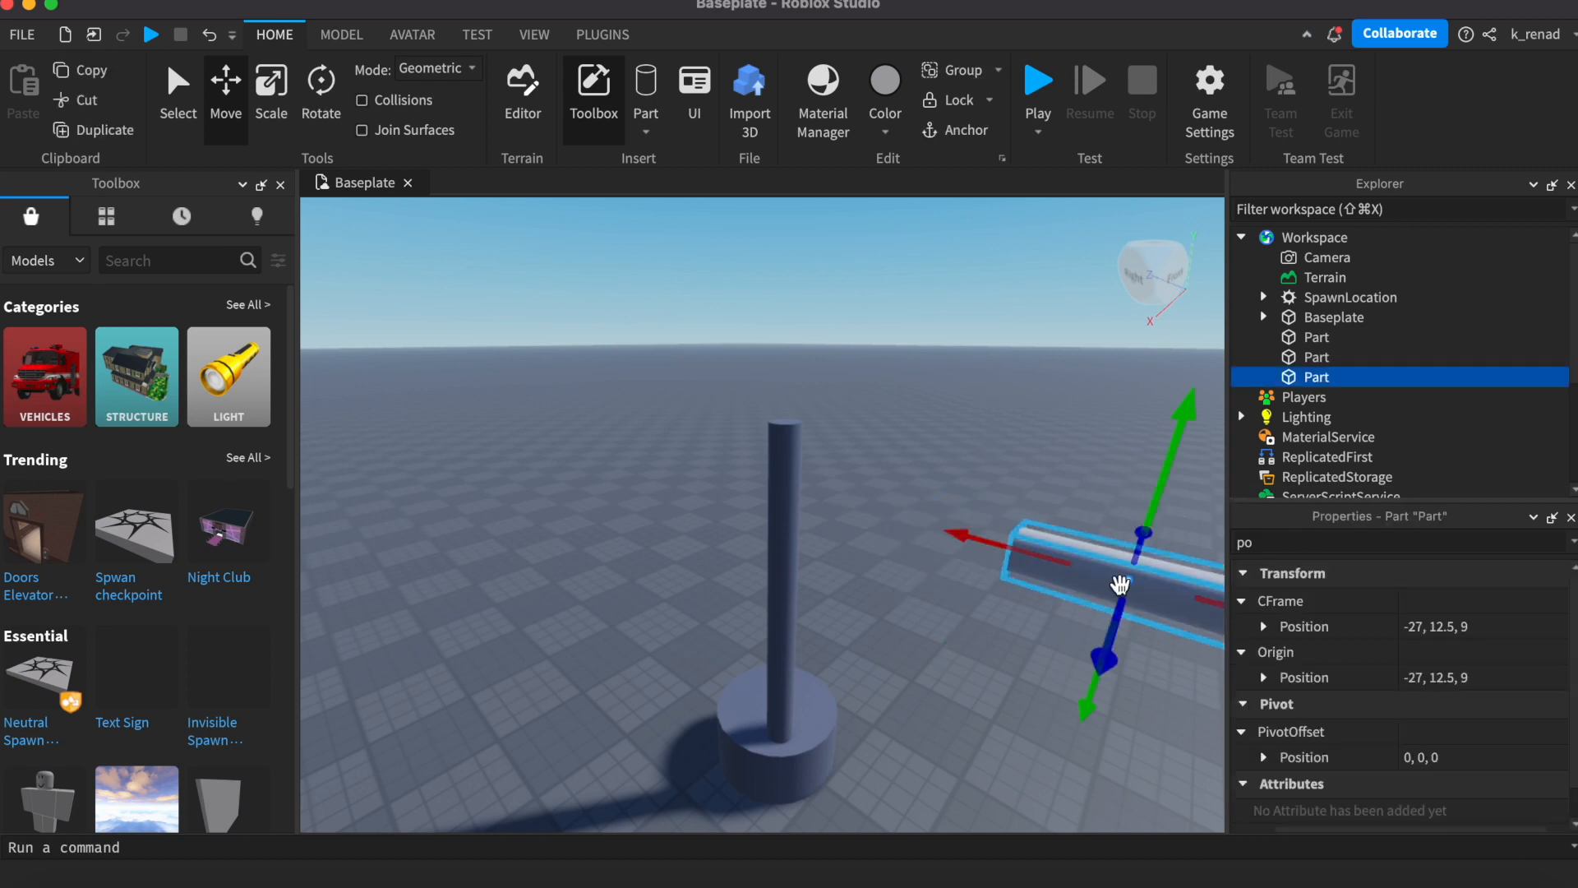
Step: Set the horizontal cylinder's CFrame Z position to 16
click(1472, 627)
click(1474, 628)
key(BackSpace)
text(16)
click(1066, 516)
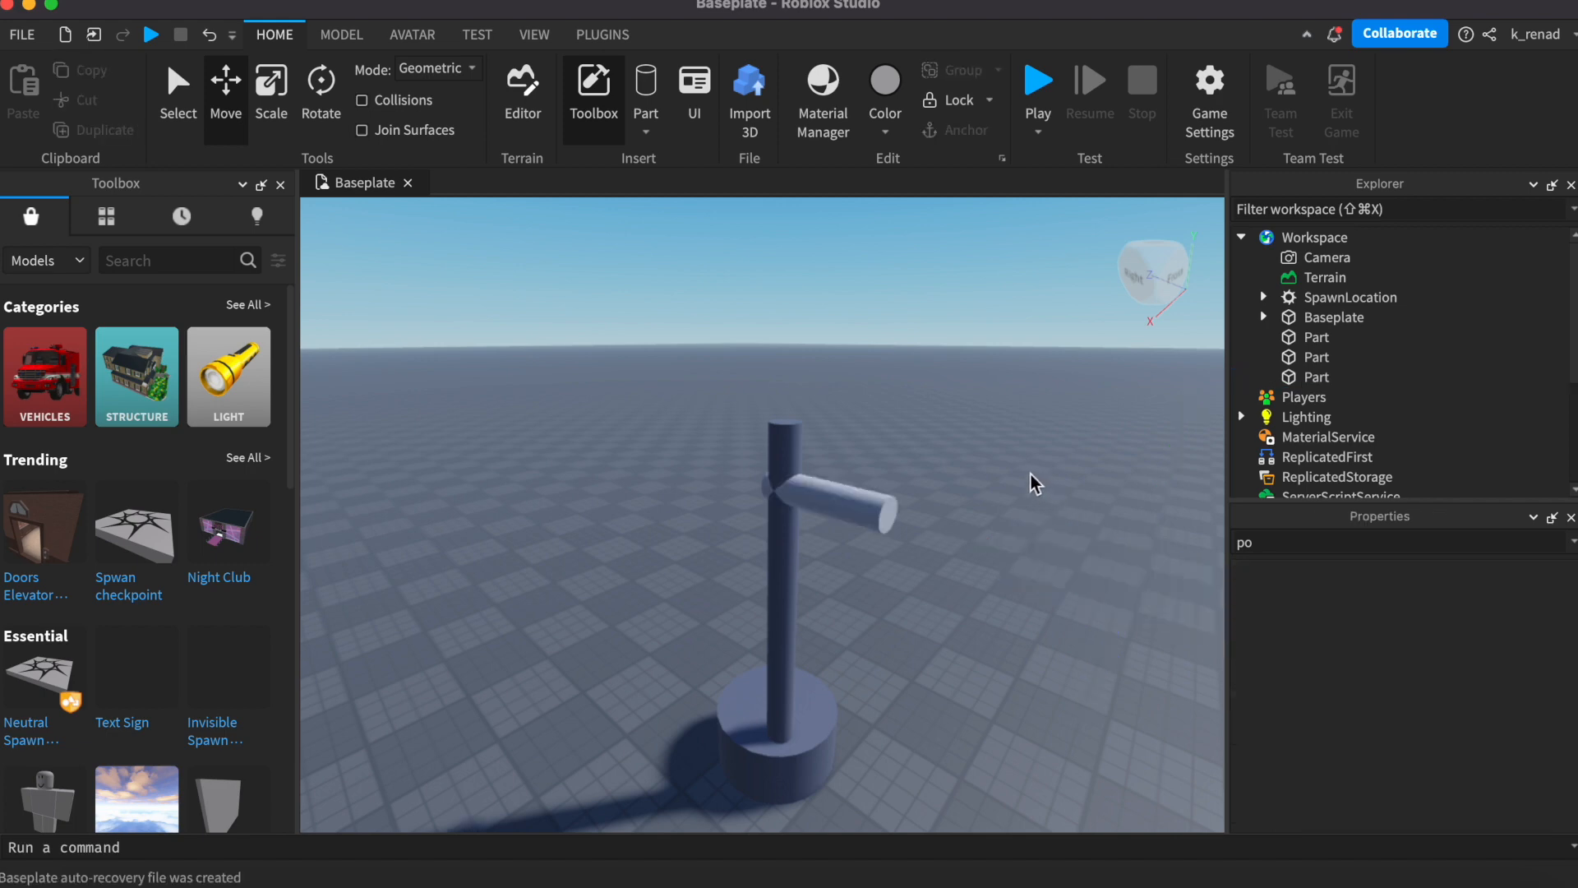
Step: Set the horizontal cylinder's CFrame Z position to 14
click(826, 502)
click(1484, 631)
click(1484, 629)
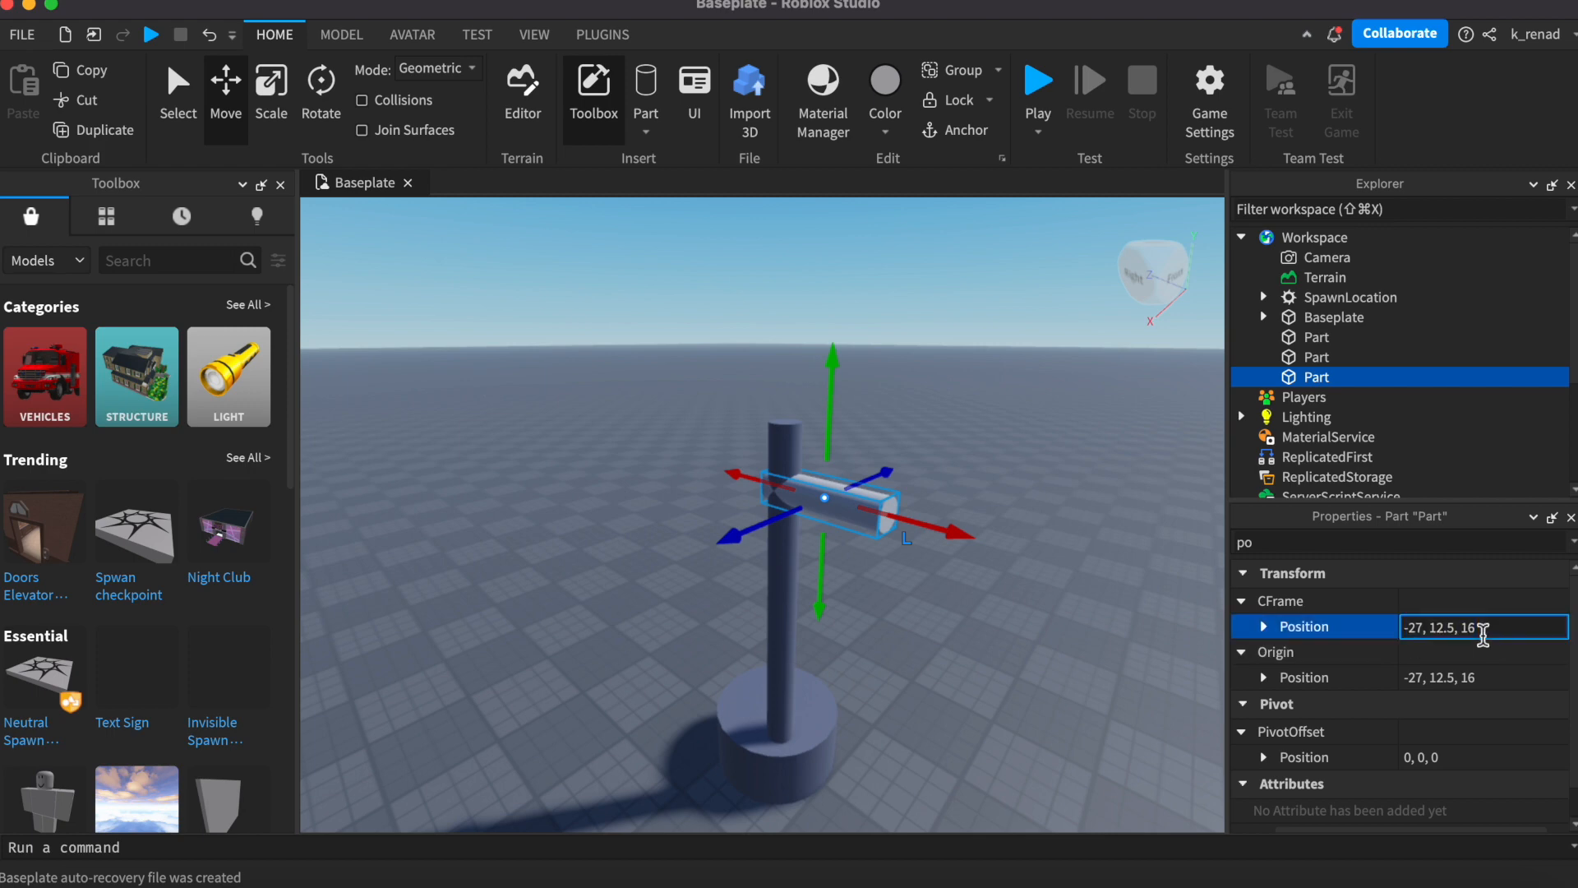
key(BackSpace)
text(4)
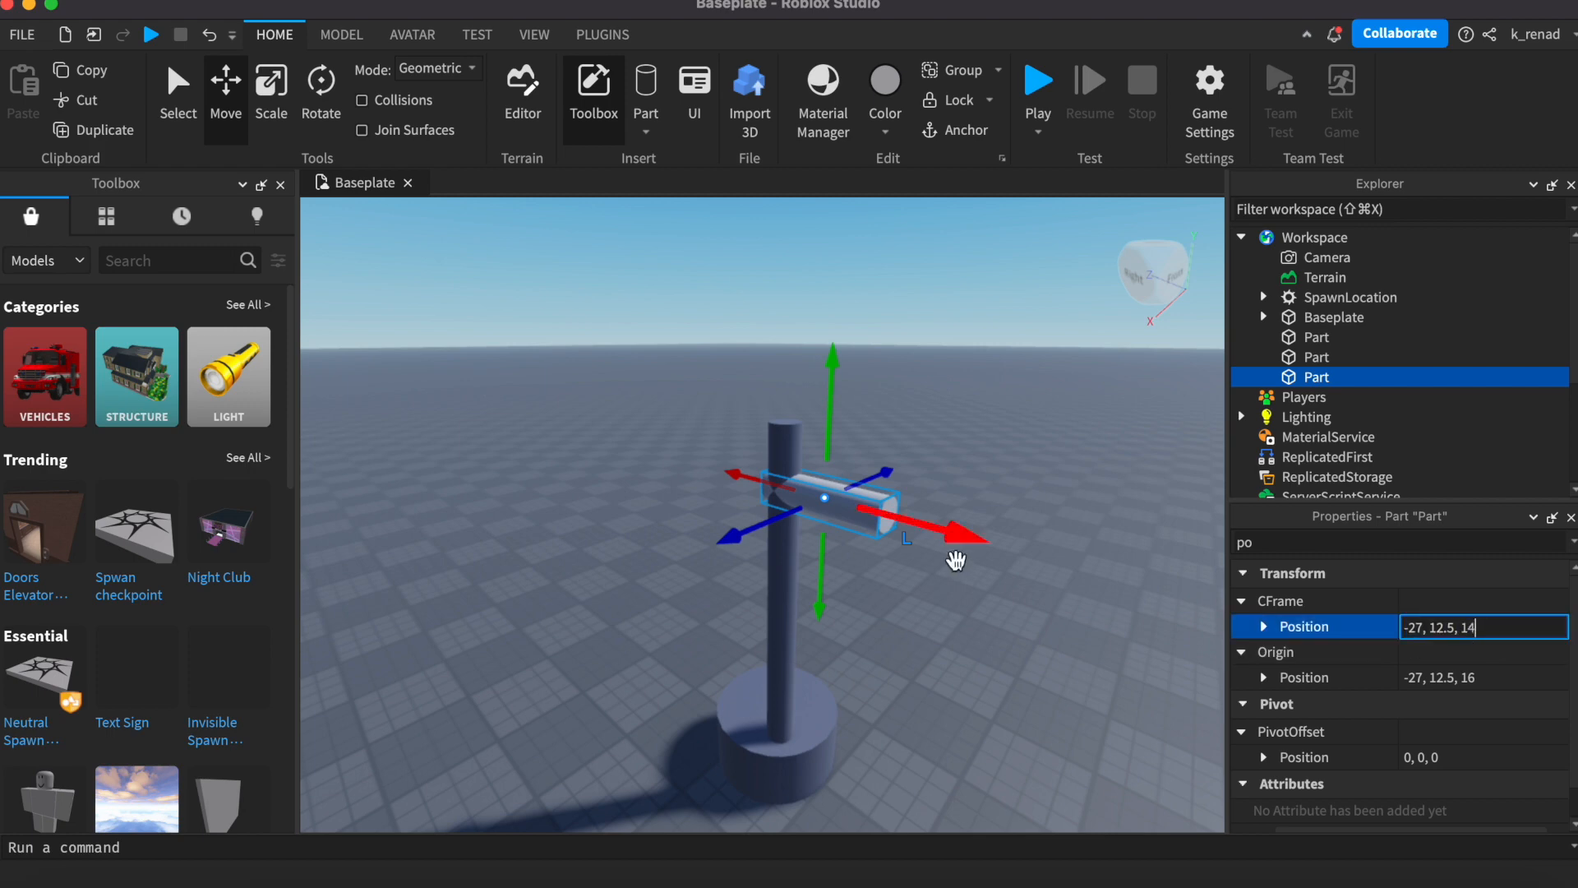
click(1071, 574)
click(940, 526)
Step: Set the horizontal cylinder's CFrame Z position to 14.9 to bring its end against the pole
click(1476, 626)
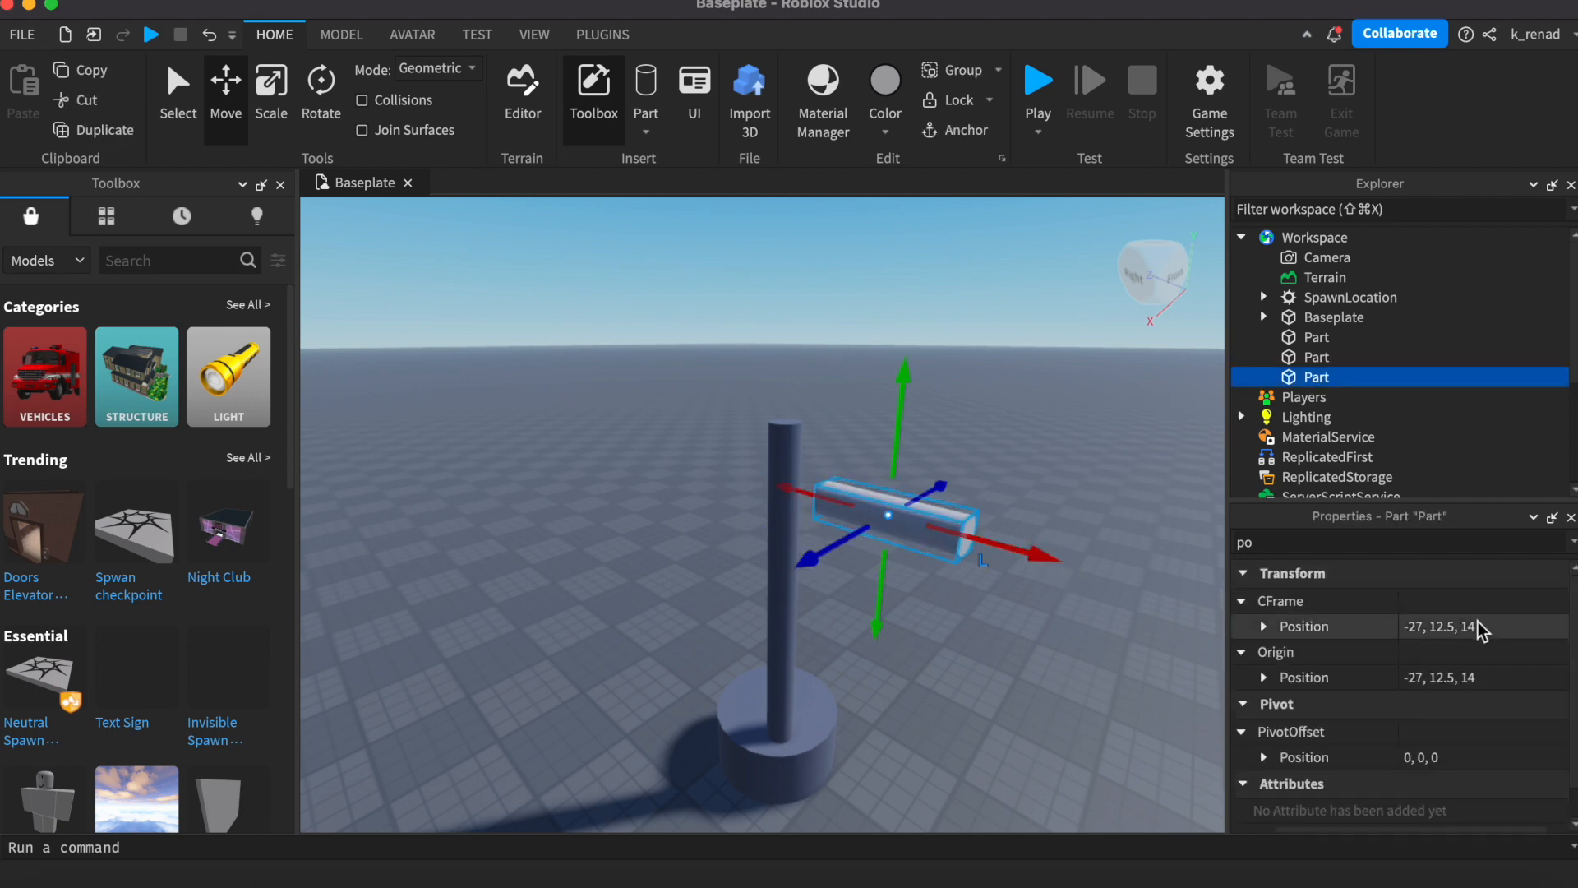
click(1477, 626)
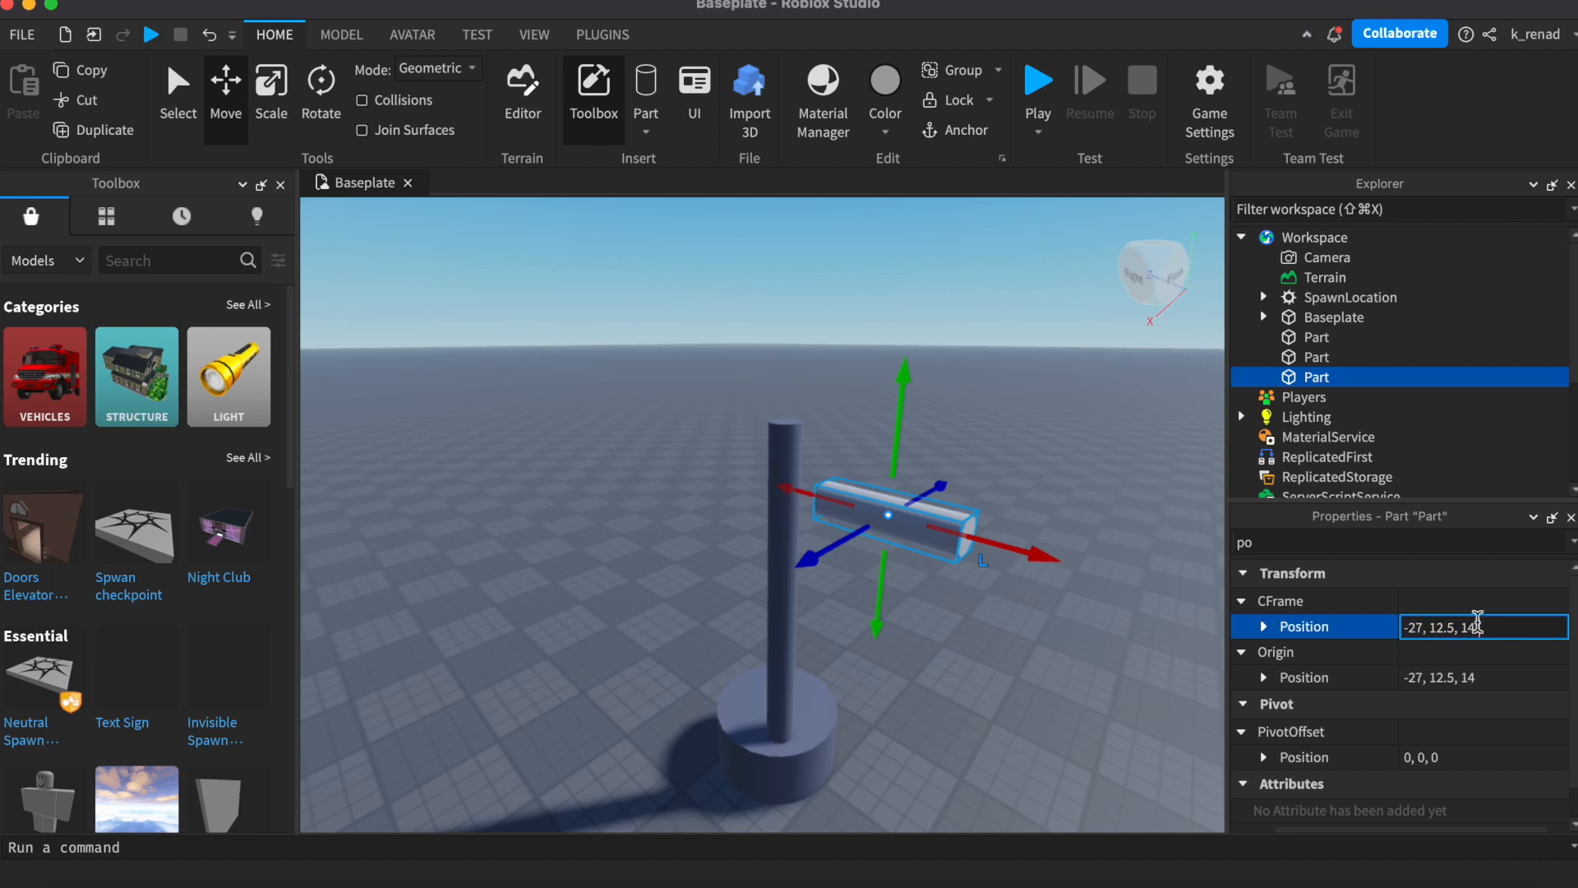
click(1191, 627)
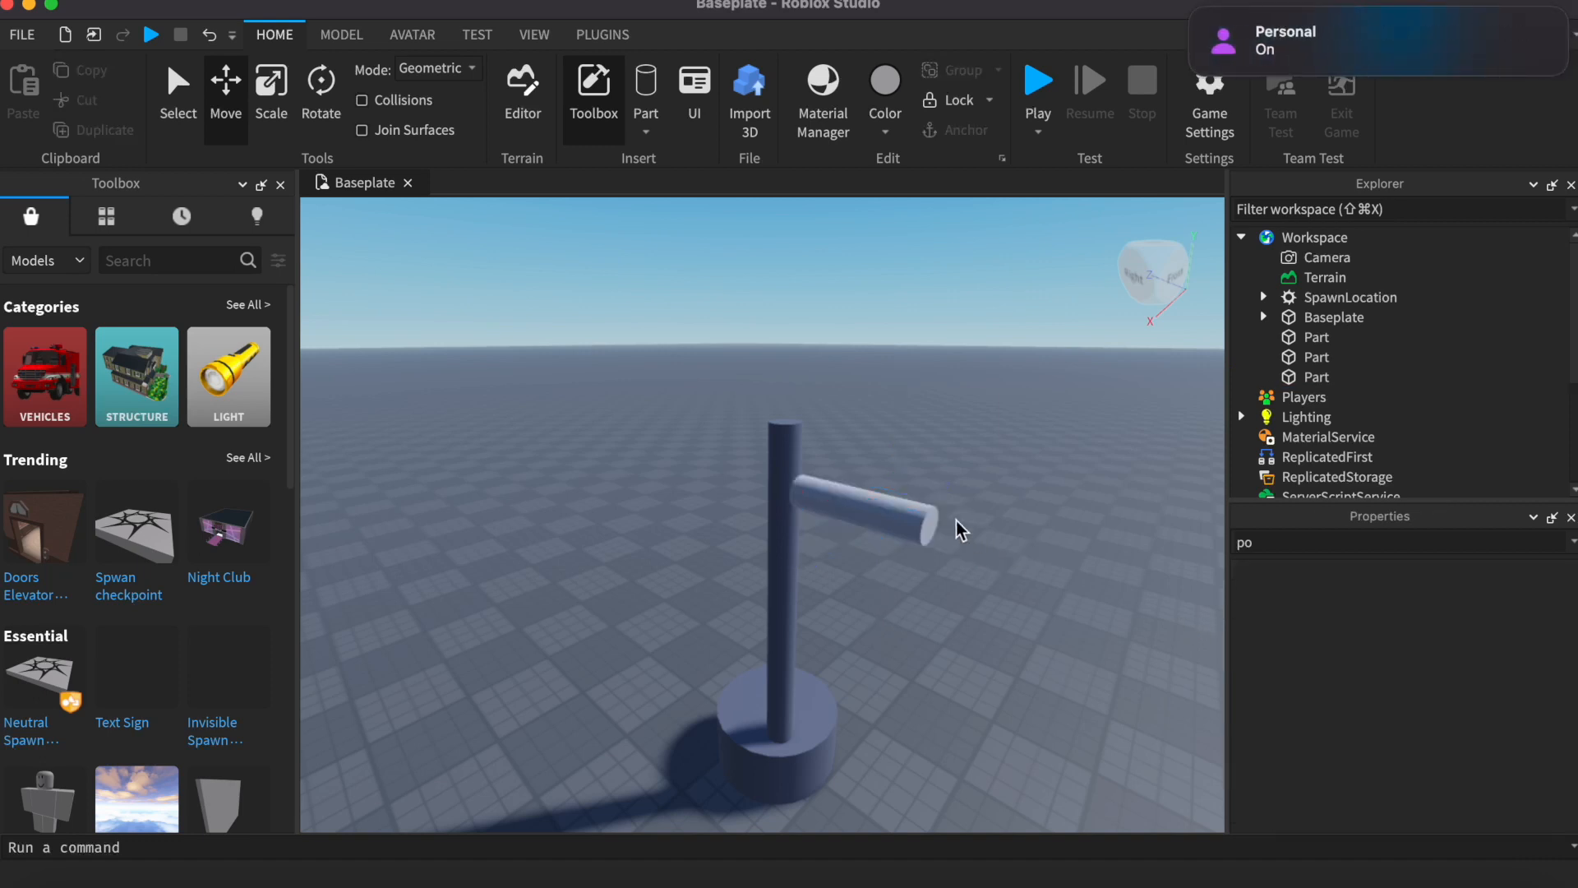
right_click(988, 618)
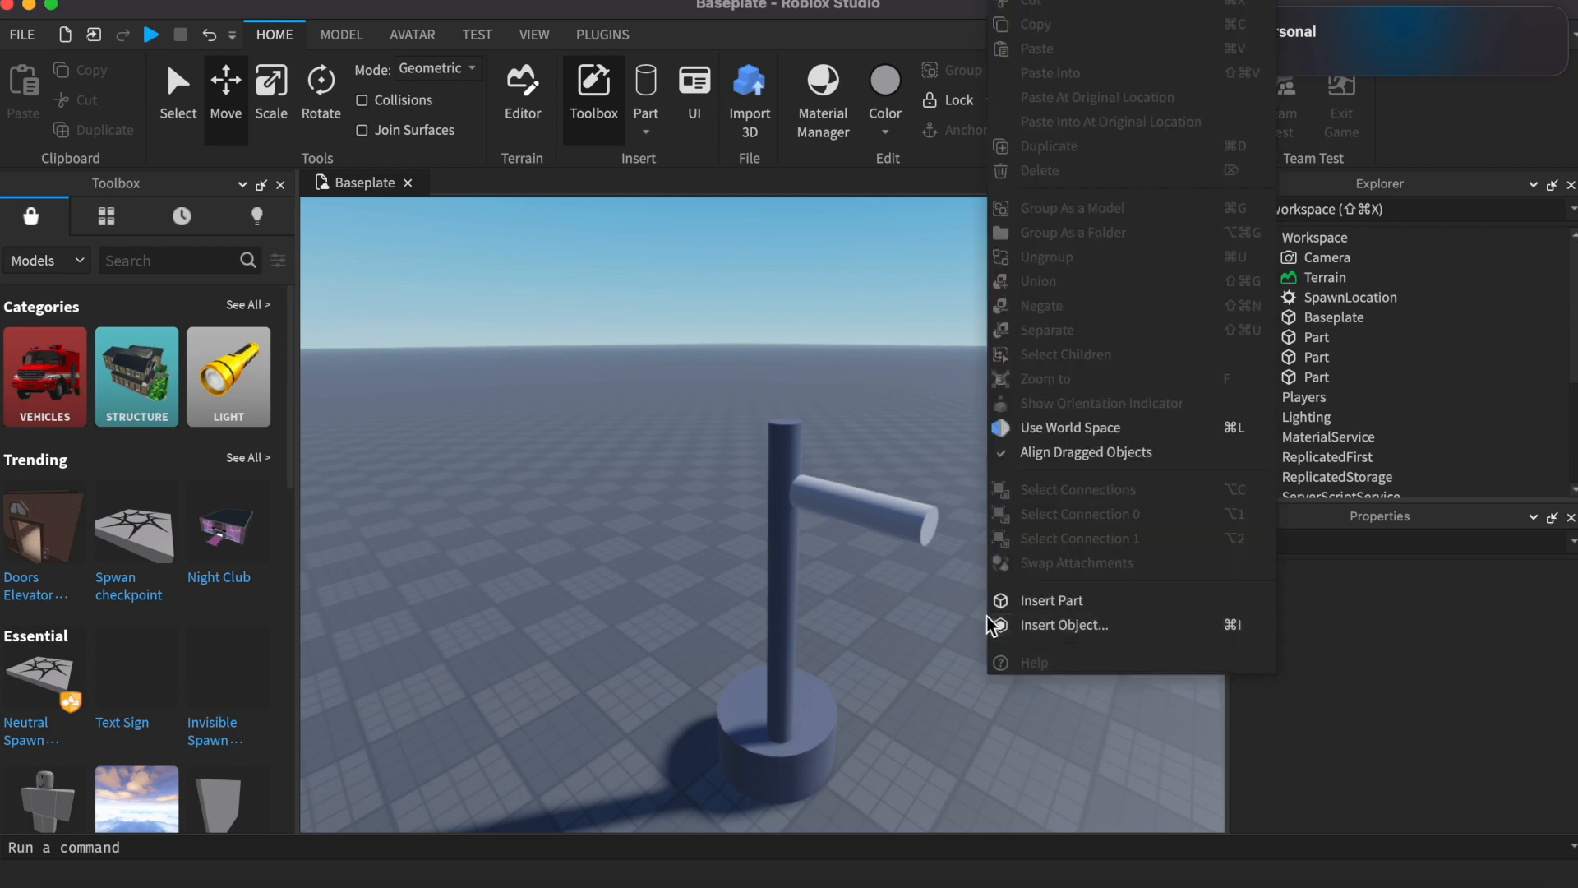
click(953, 605)
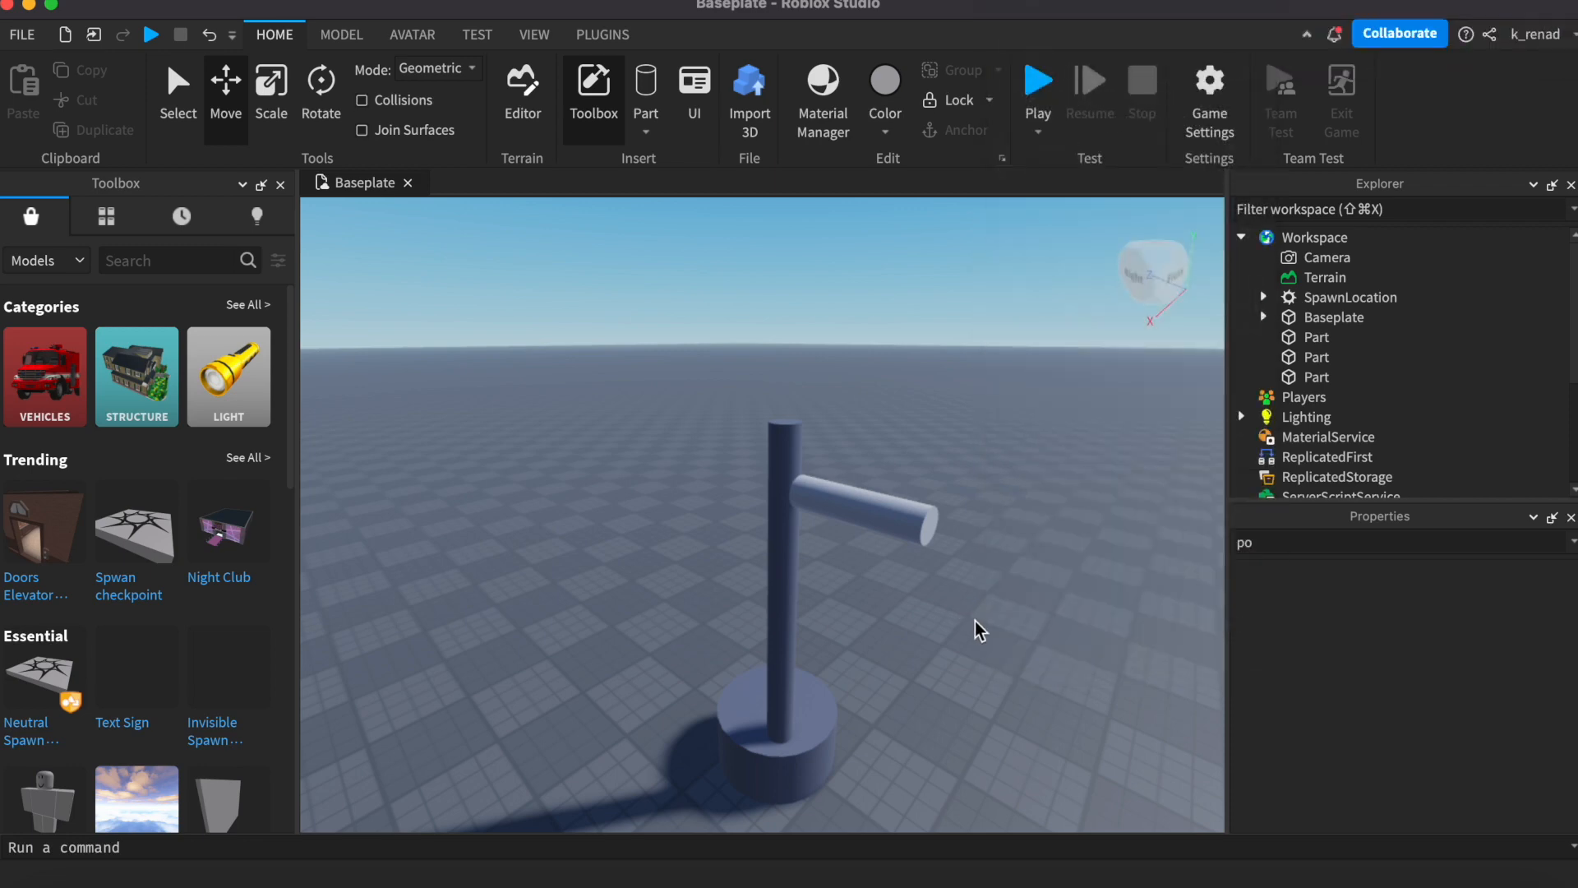
Step: Fine-tune the horizontal cylinder's CFrame Z position so that its end sits slightly closer to the pole
right_drag(1024, 664, 1024, 664)
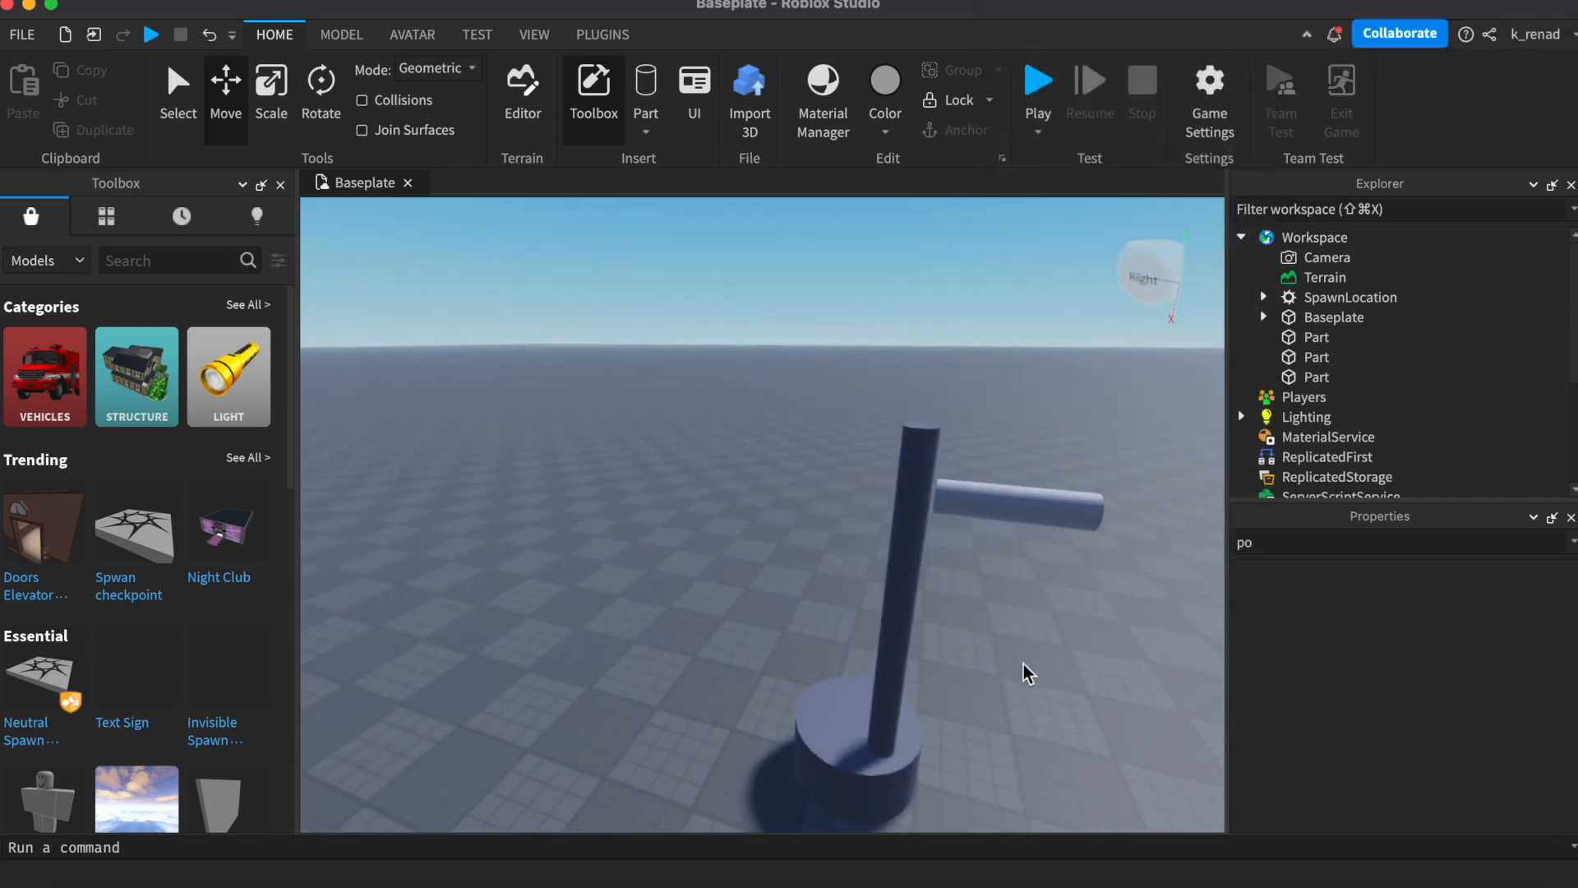
click(982, 524)
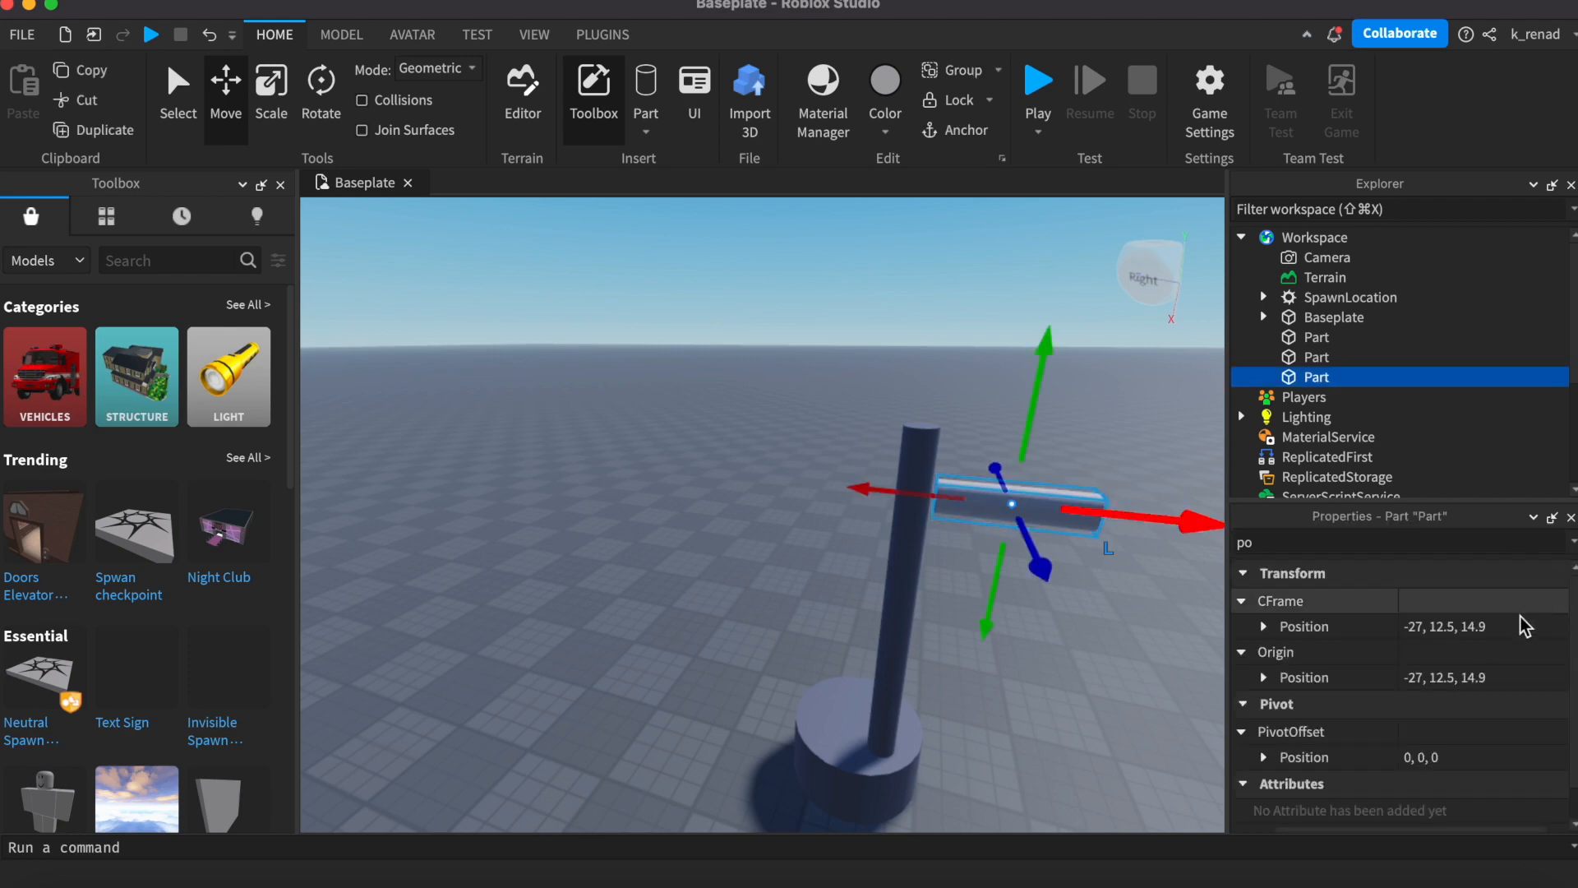
click(1489, 629)
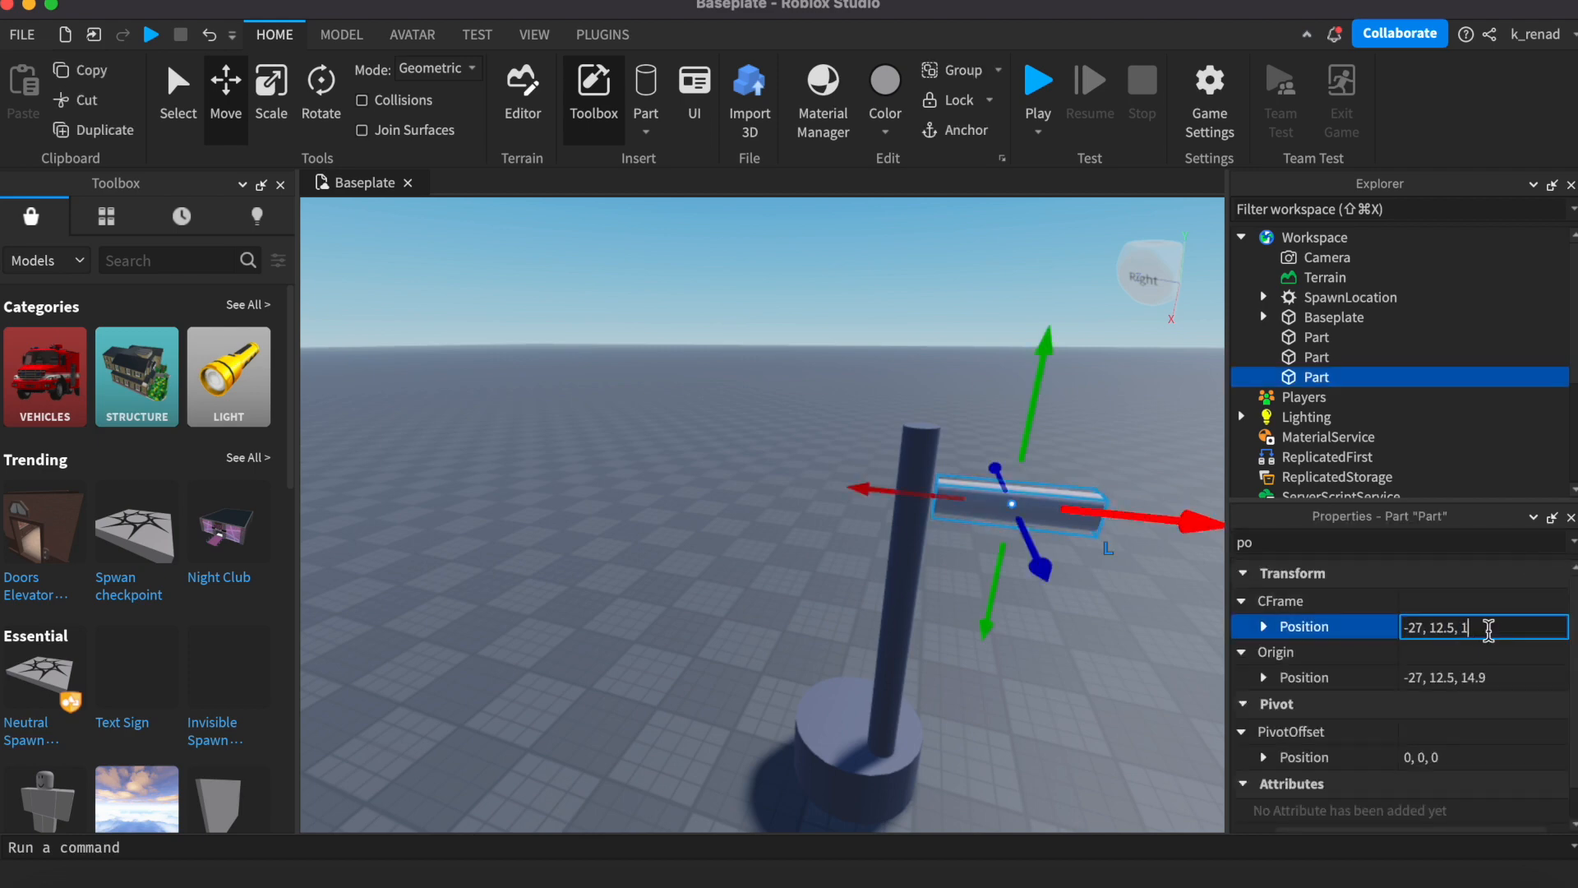
text(8)
click(1099, 726)
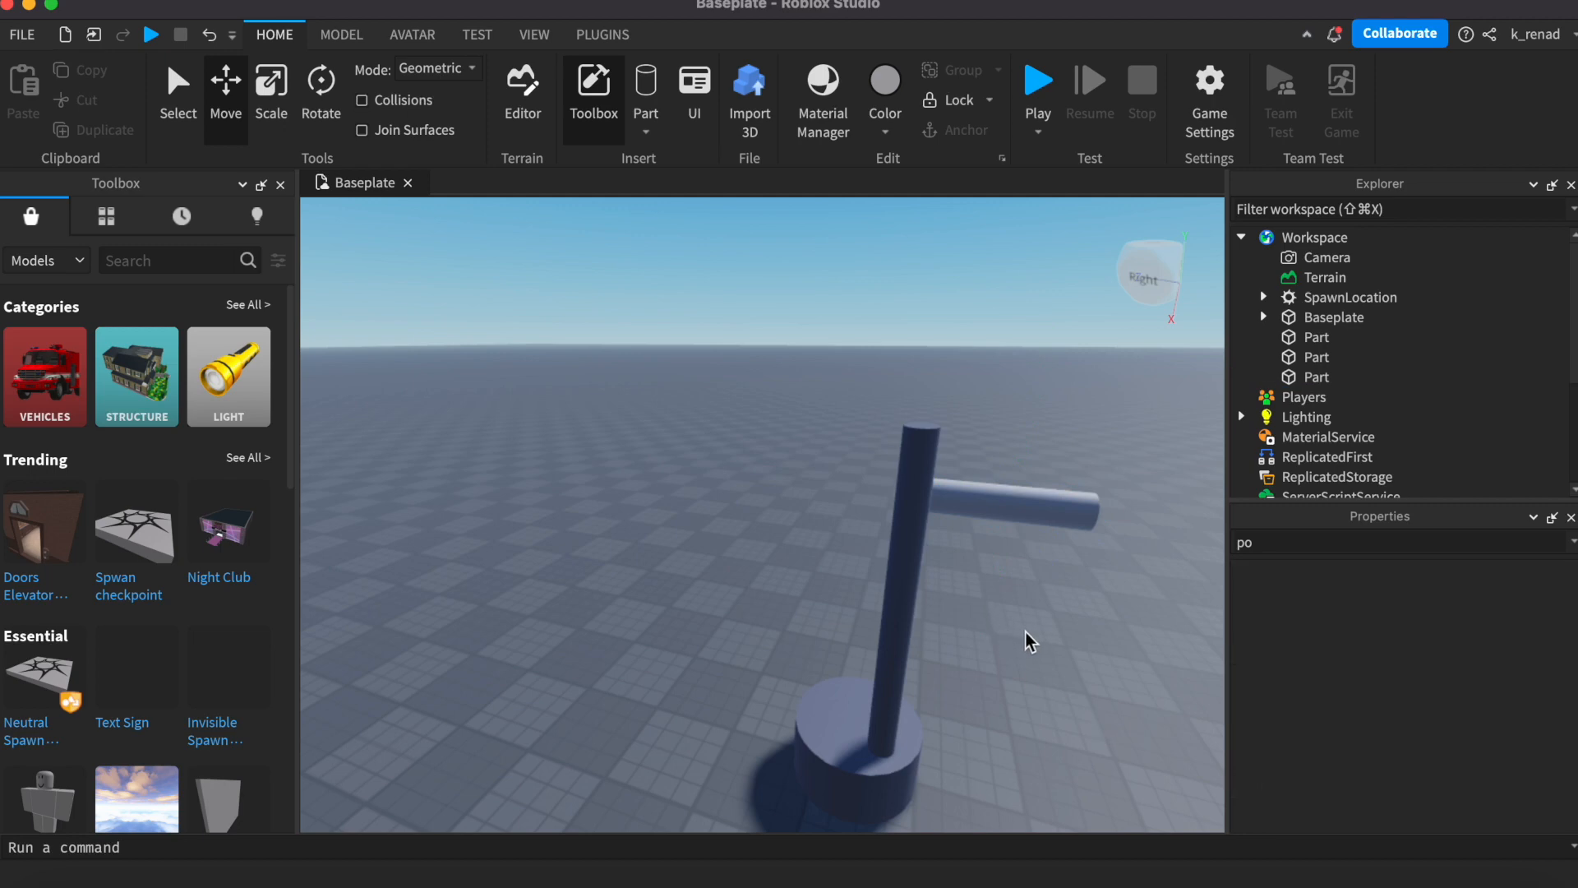
Step: Clear the property filter and set the horizontal cylinder's BrickColor to Smoky grey
click(1042, 516)
click(1457, 546)
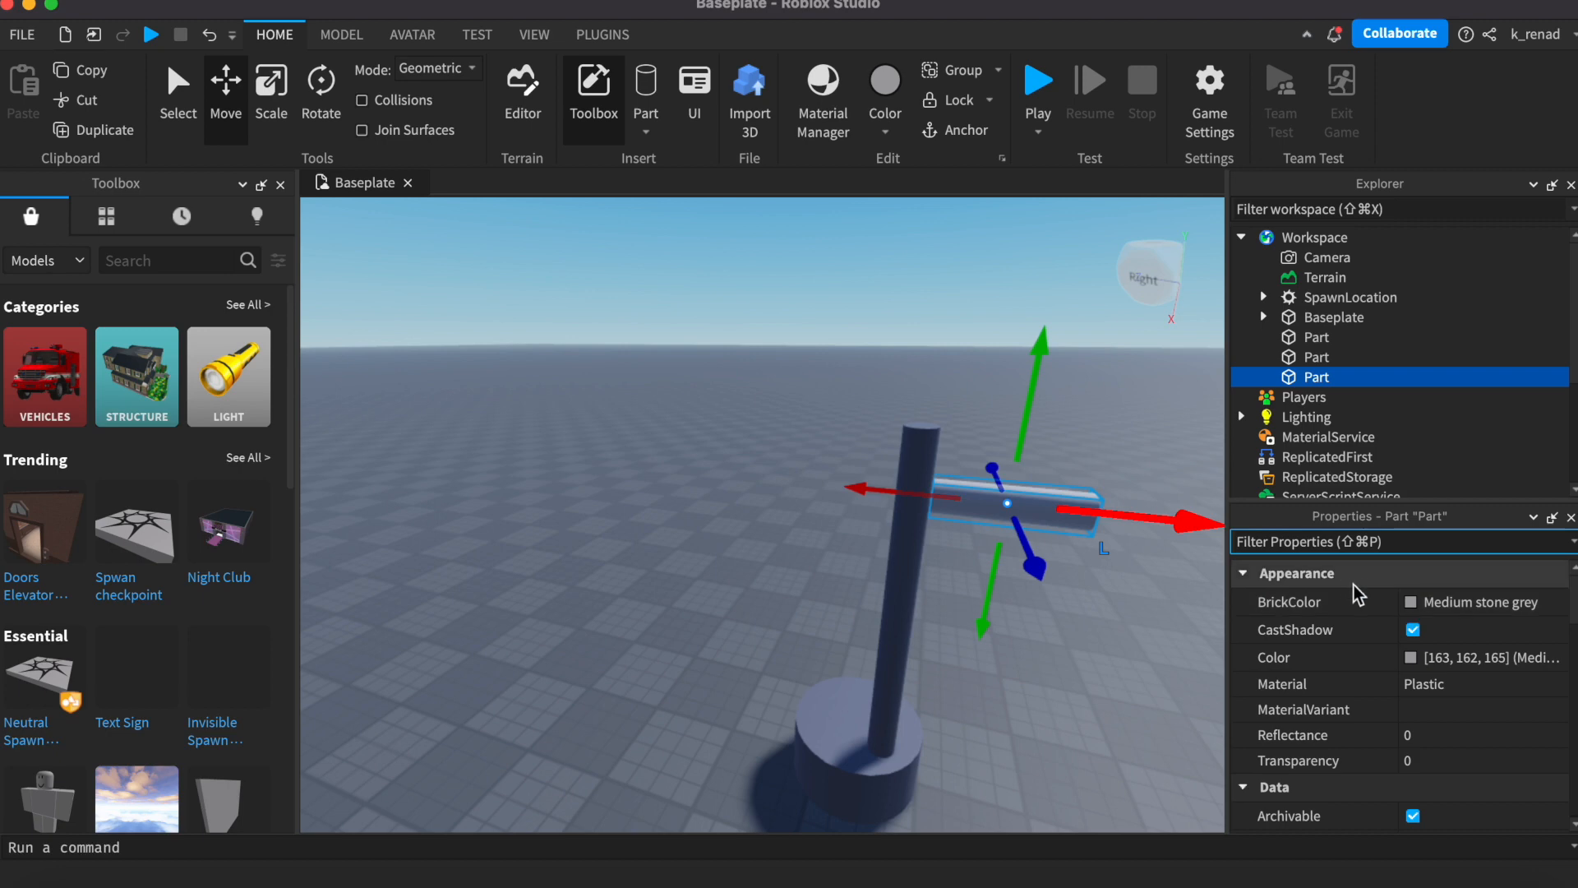
click(1411, 602)
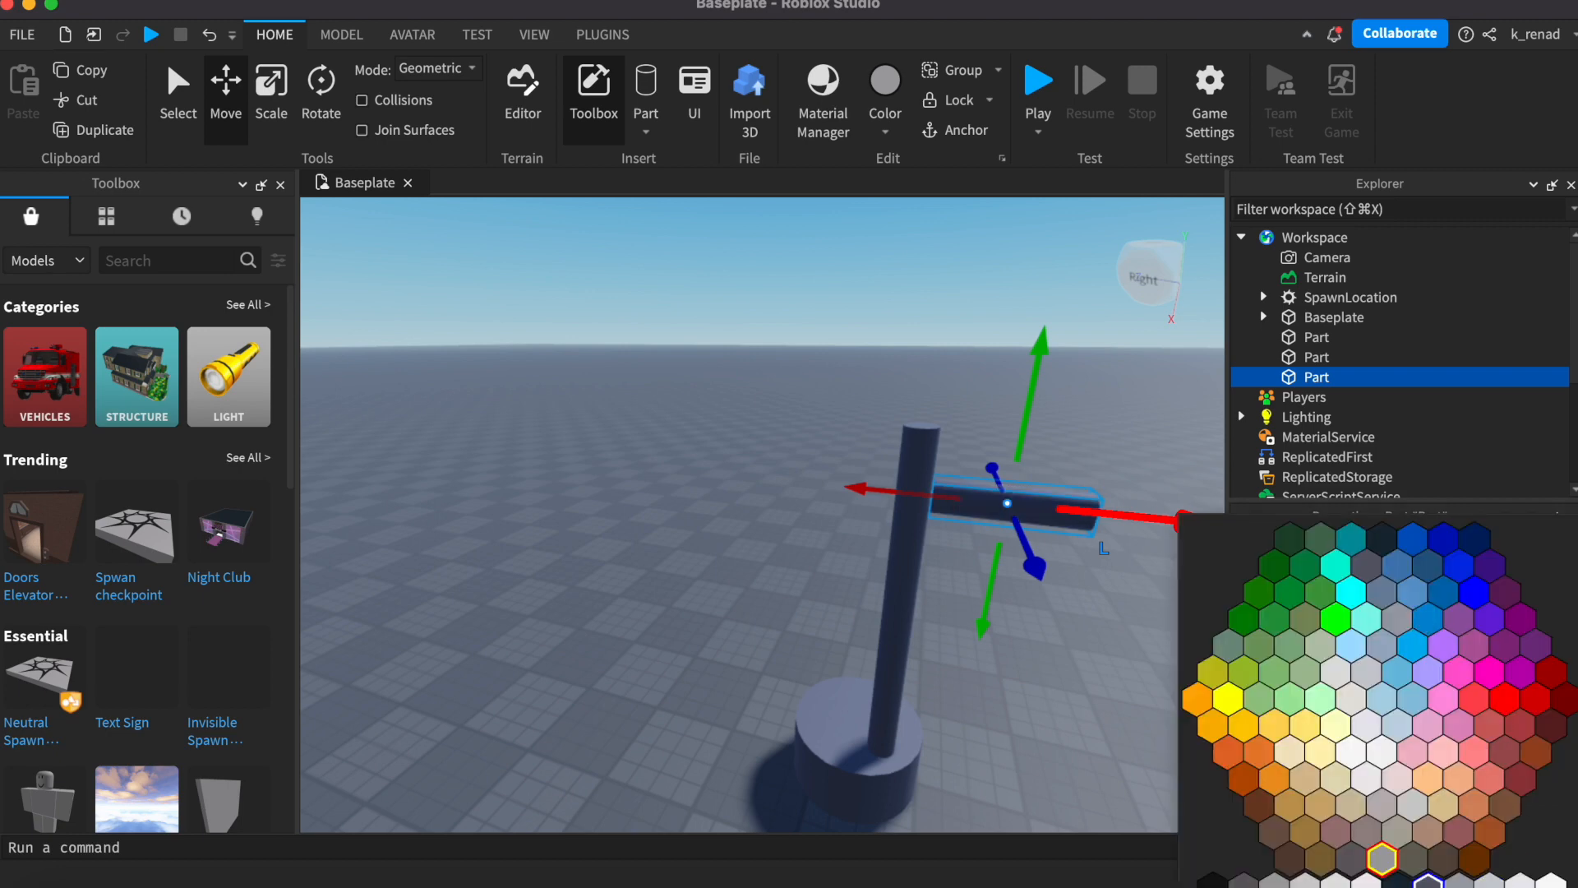
click(1381, 858)
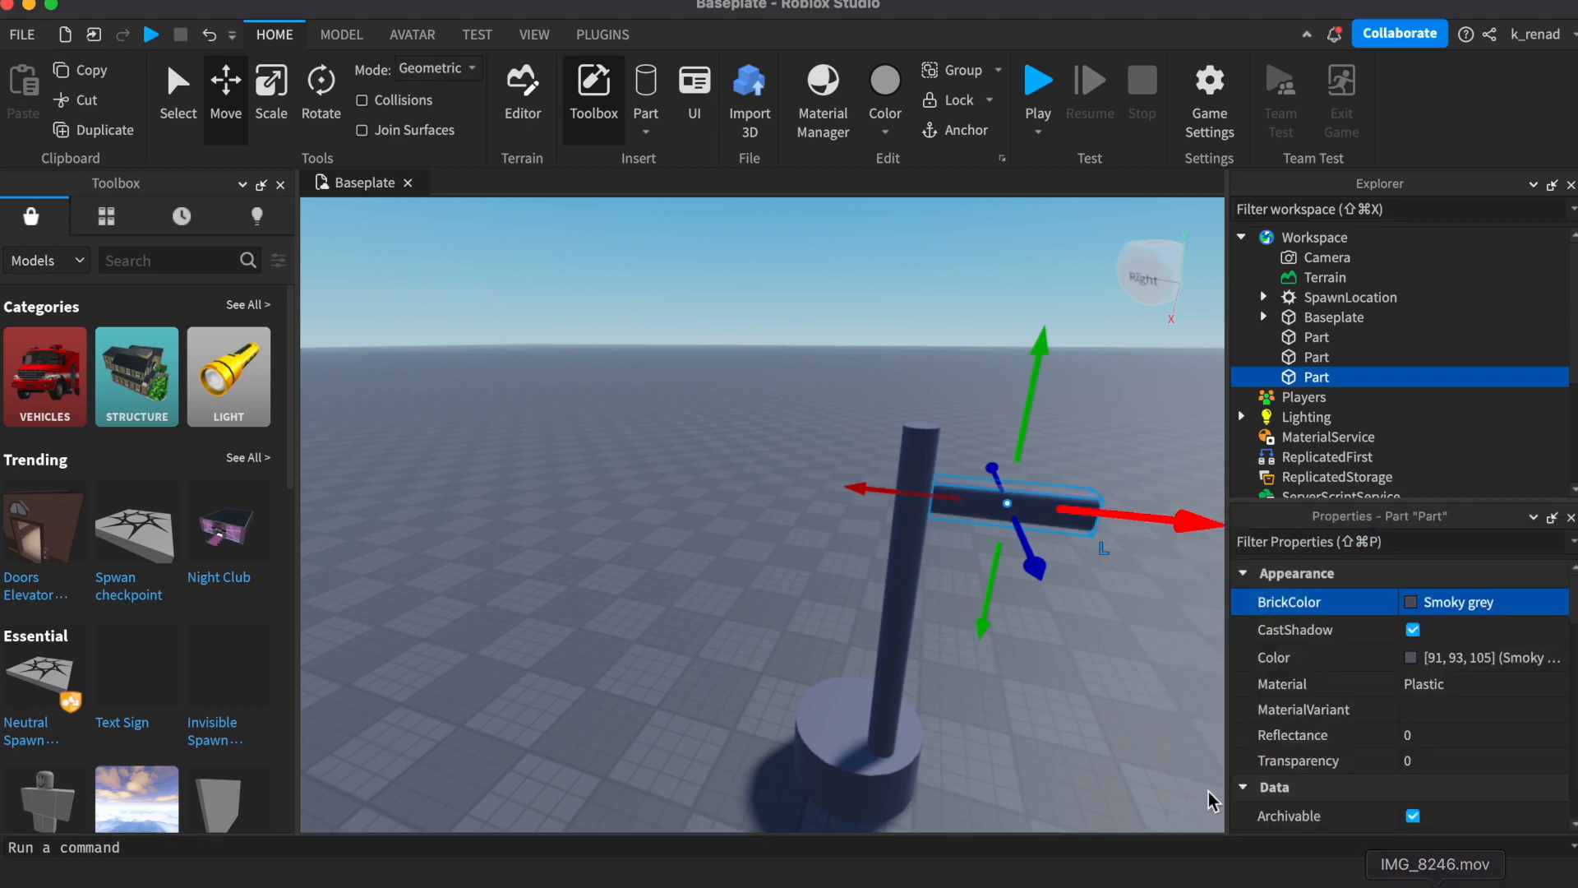
click(1096, 667)
Step: Insert a block part and place it on the ground beside the post's base
key(d)
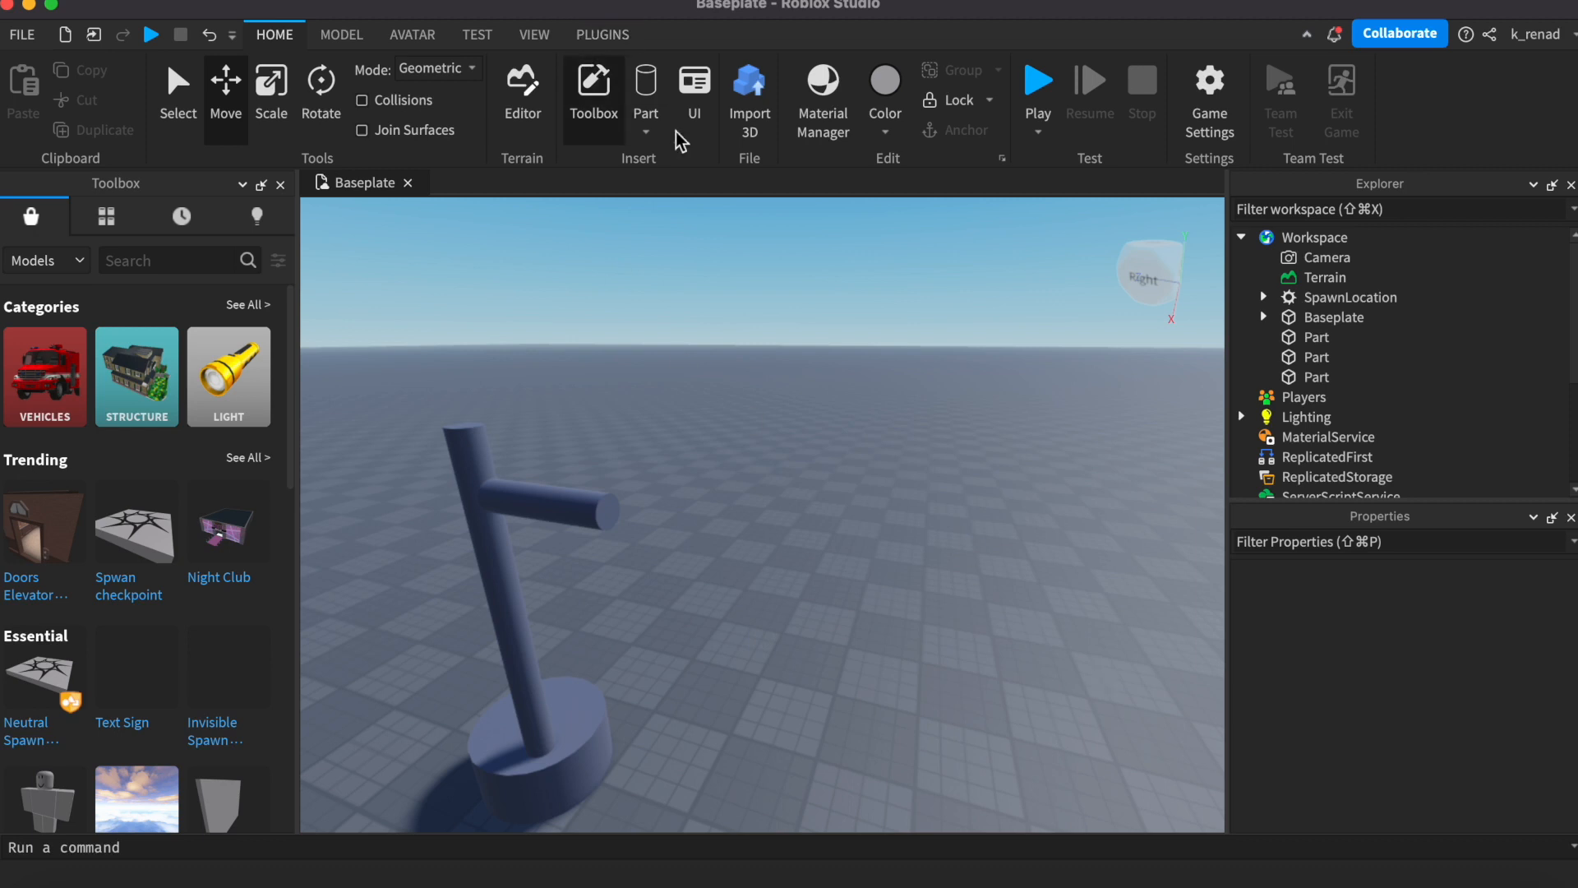
click(646, 133)
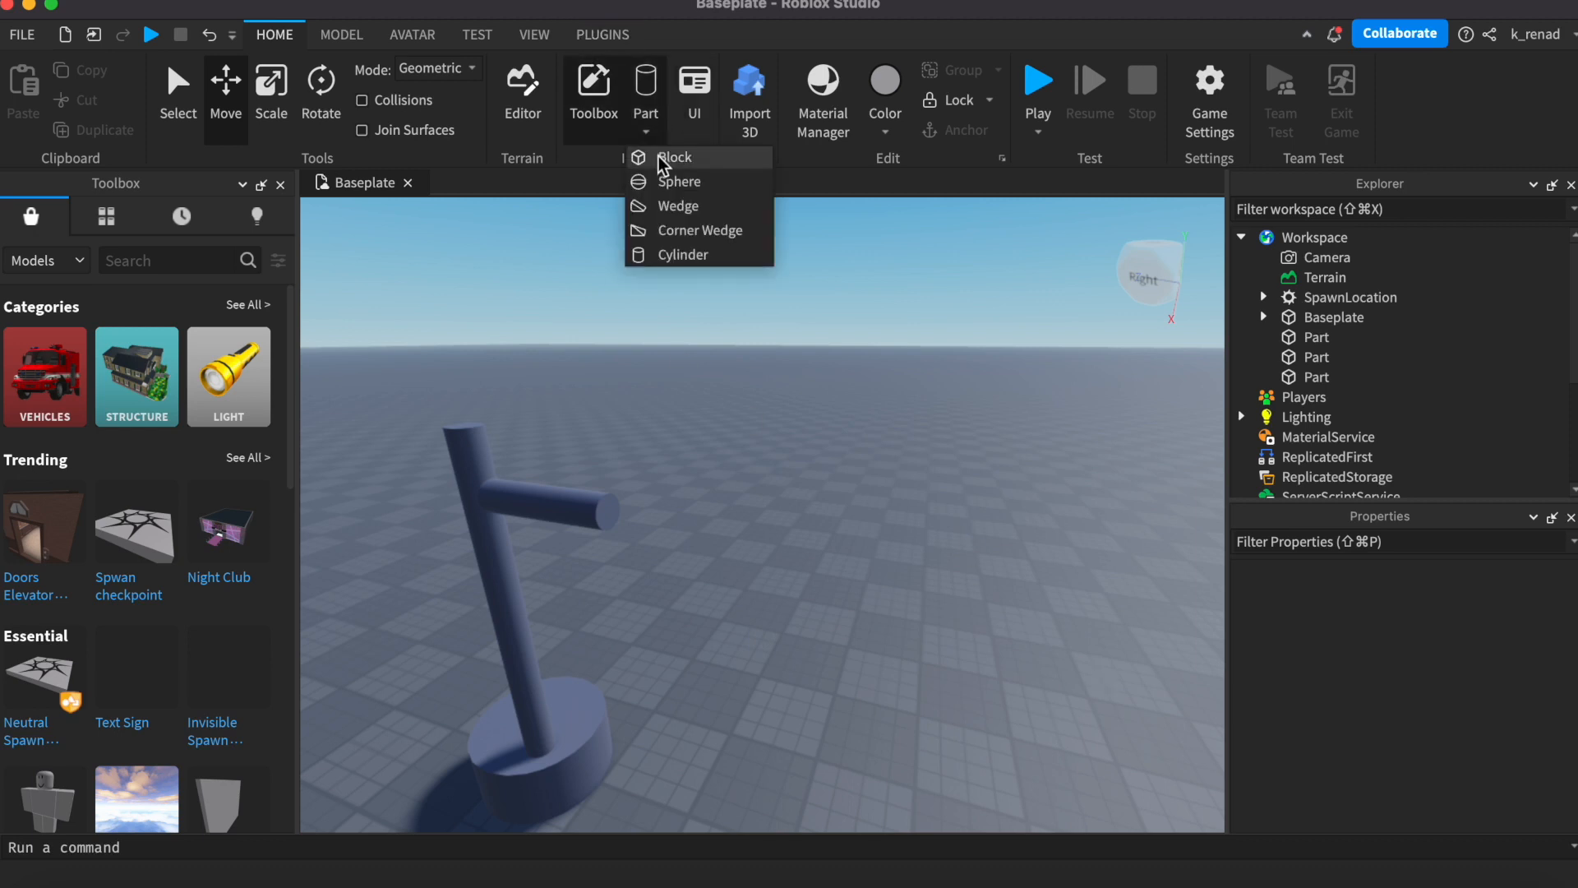
click(662, 158)
drag(766, 510, 760, 644)
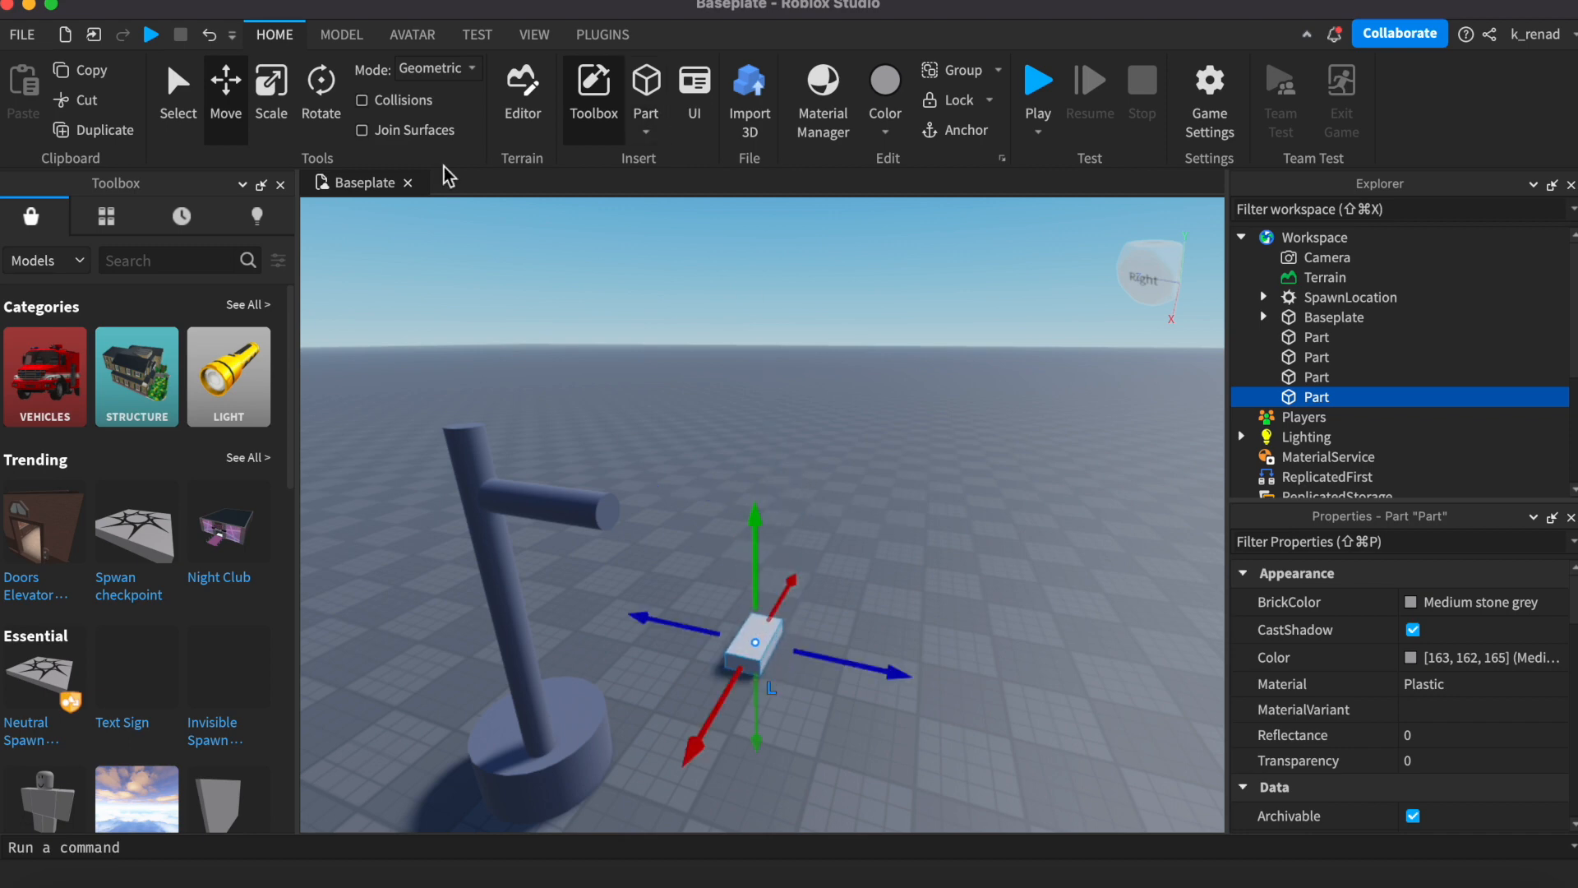
Step: Rotate the new block onto its side and turn it about a second axis so that it tilts
click(306, 75)
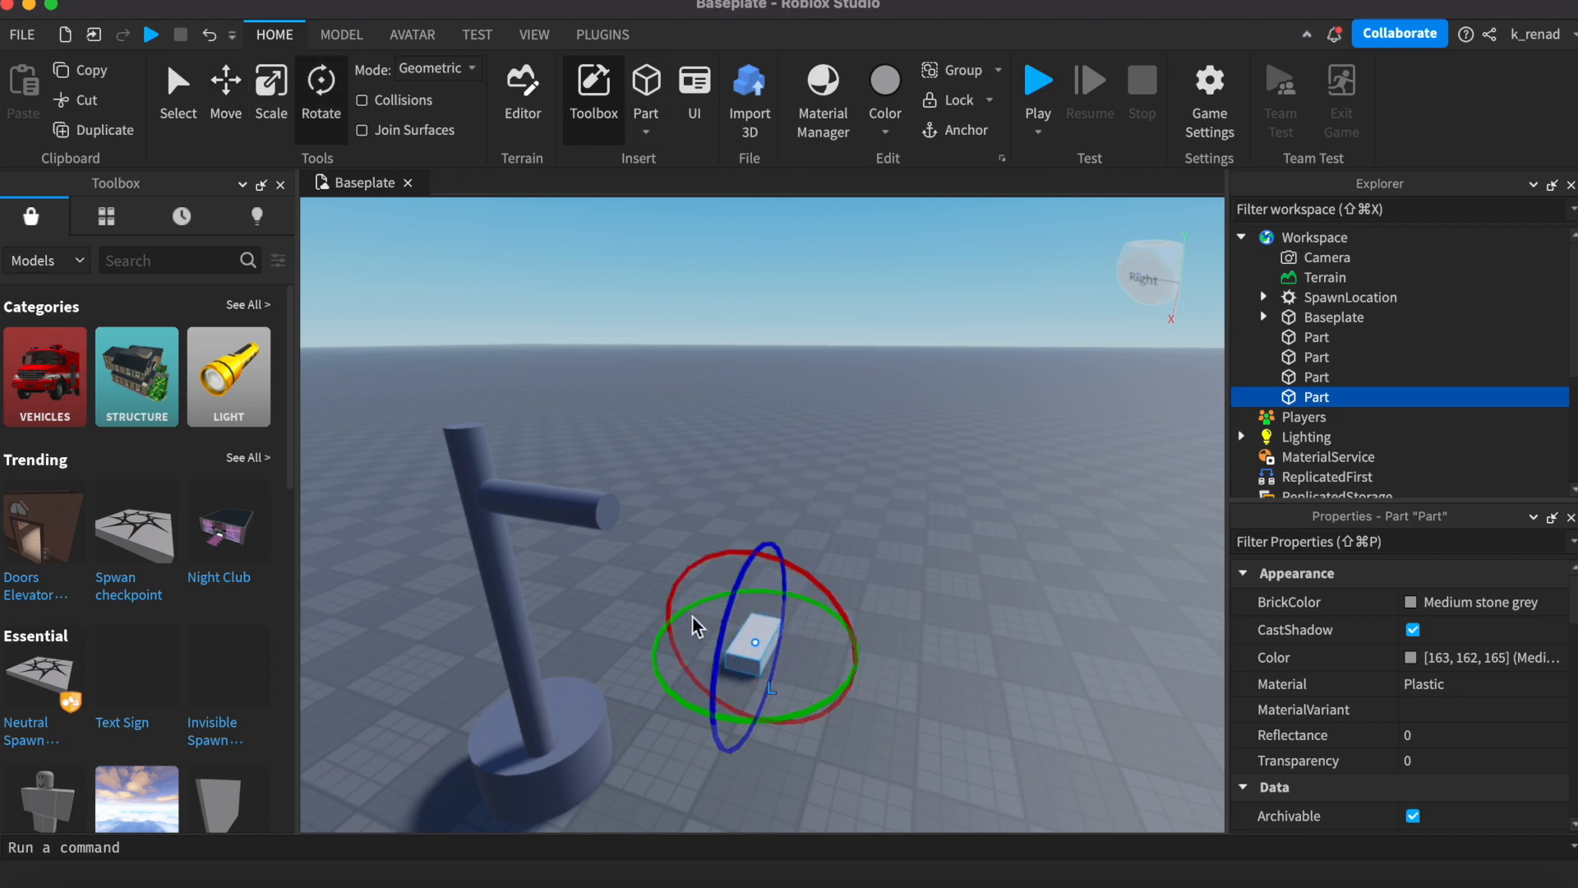
drag(674, 618, 760, 645)
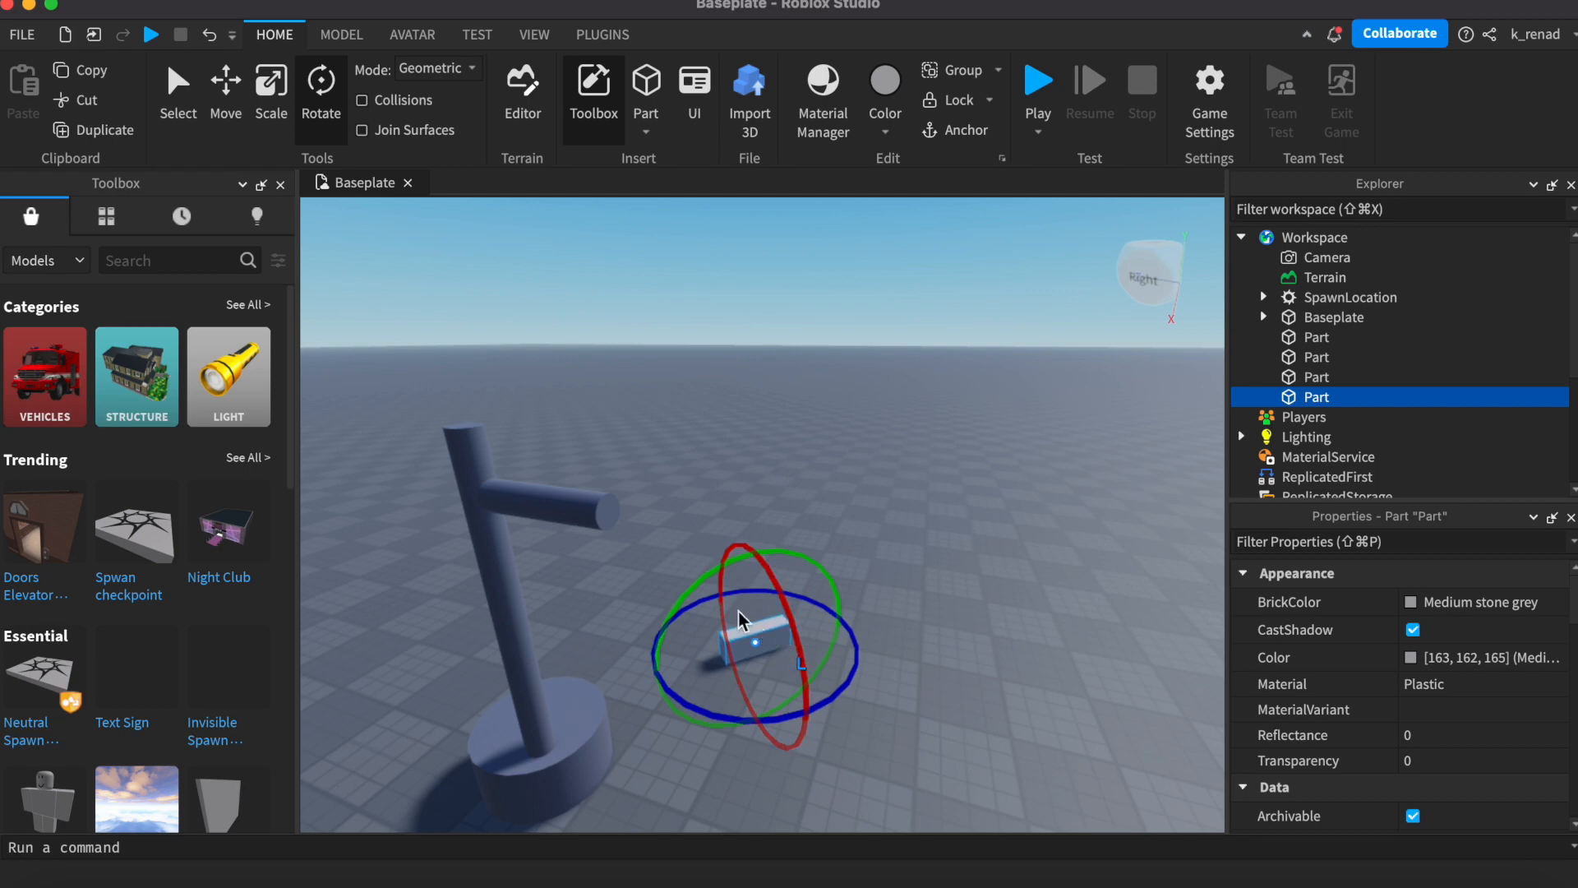
drag(723, 589, 881, 575)
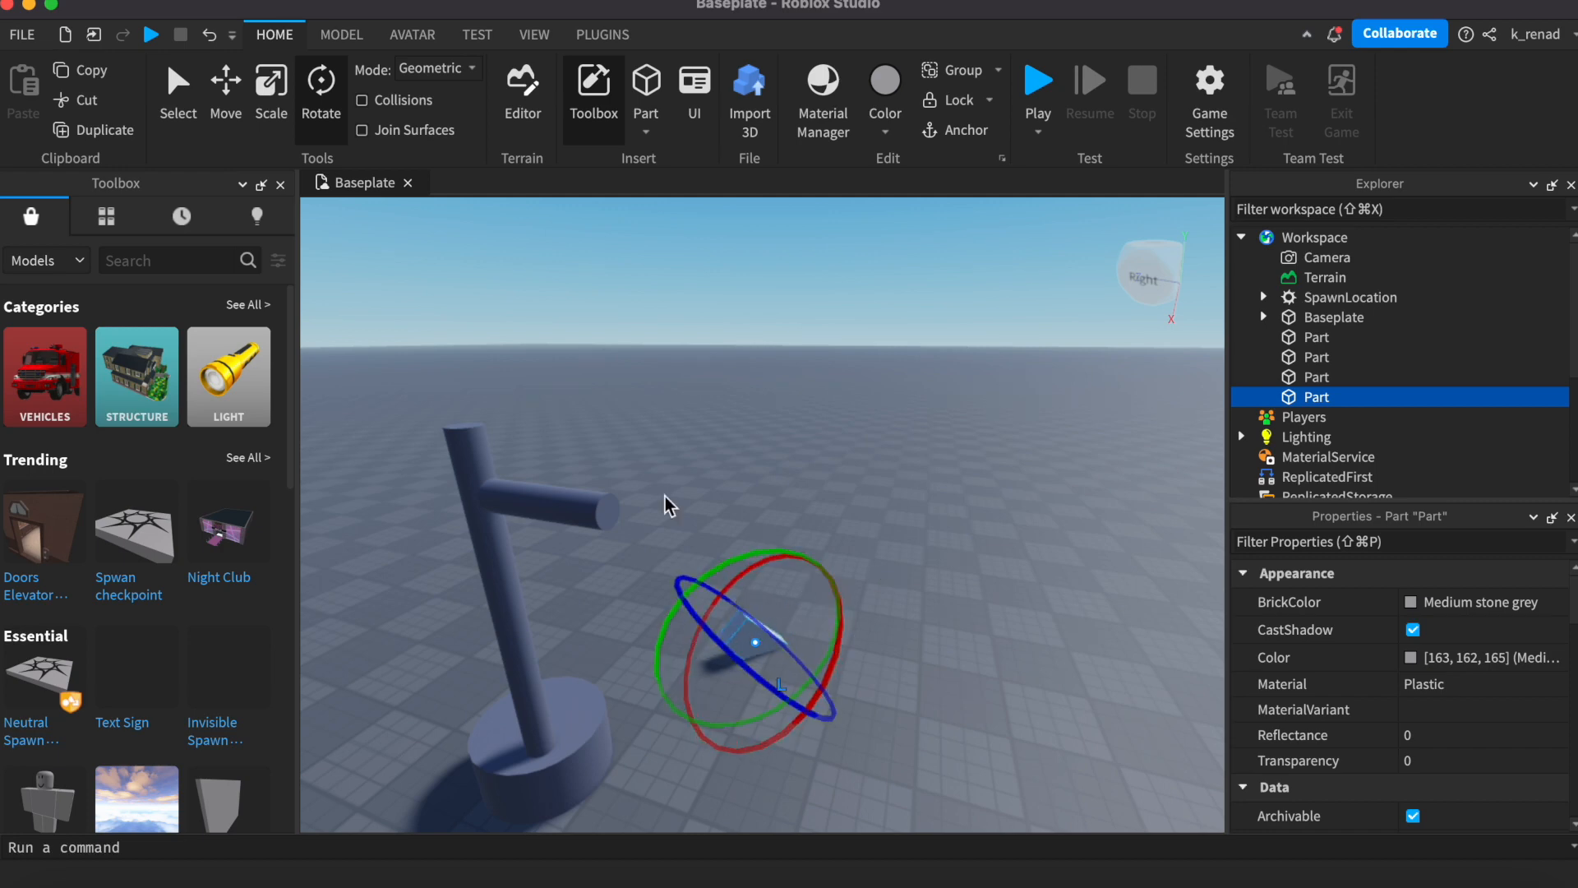
Step: Raise the tilted block to just below the end of the horizontal arm and lengthen it into a long blade
click(229, 110)
drag(704, 621, 546, 526)
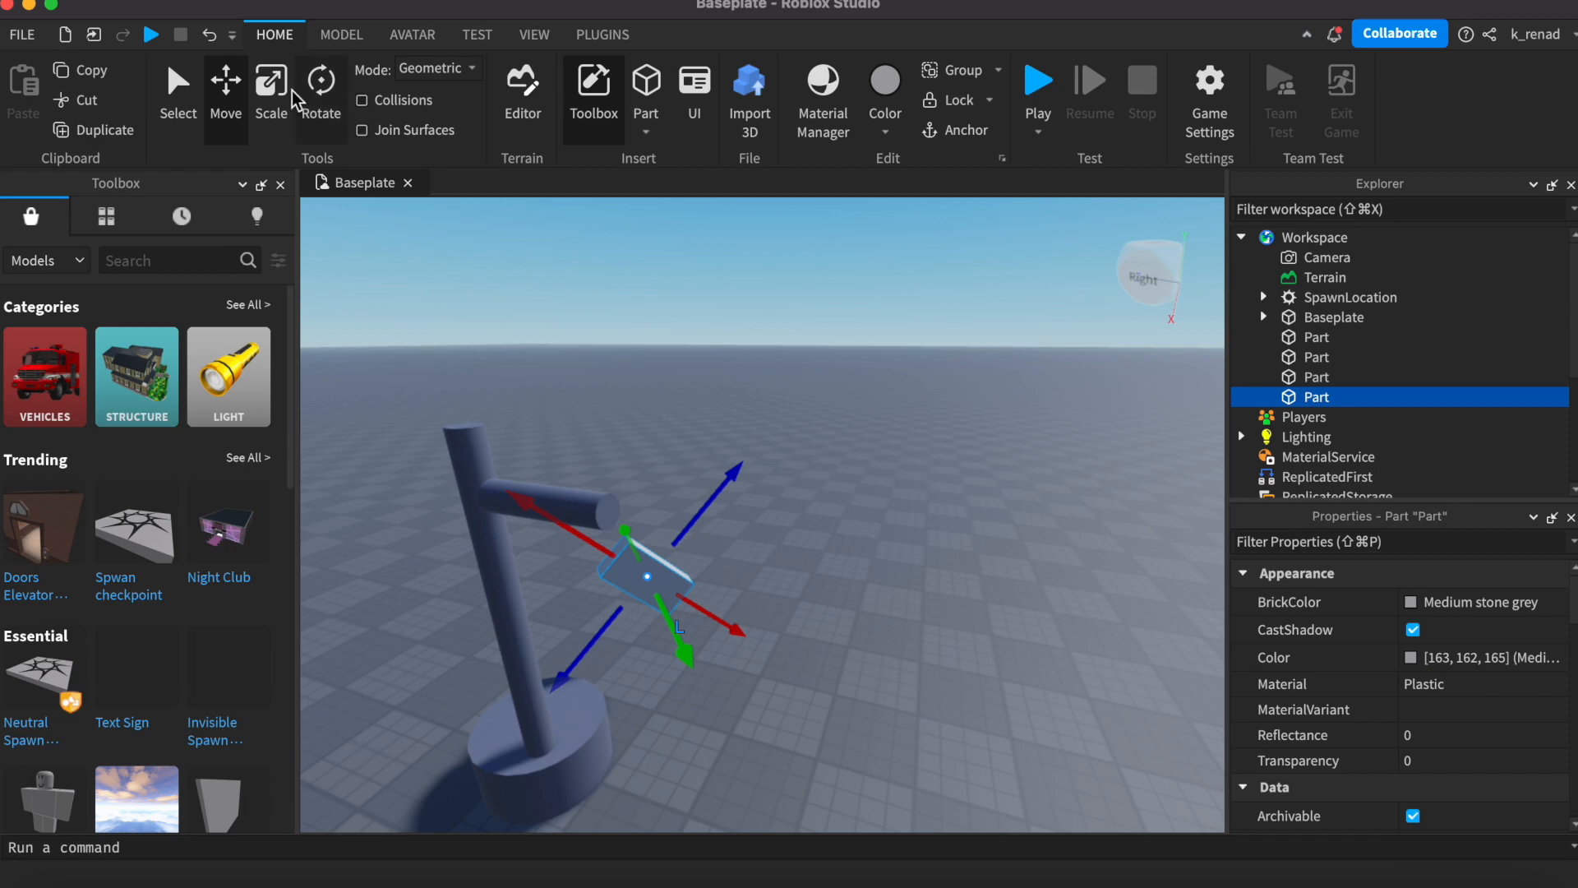
click(256, 90)
drag(700, 609, 756, 620)
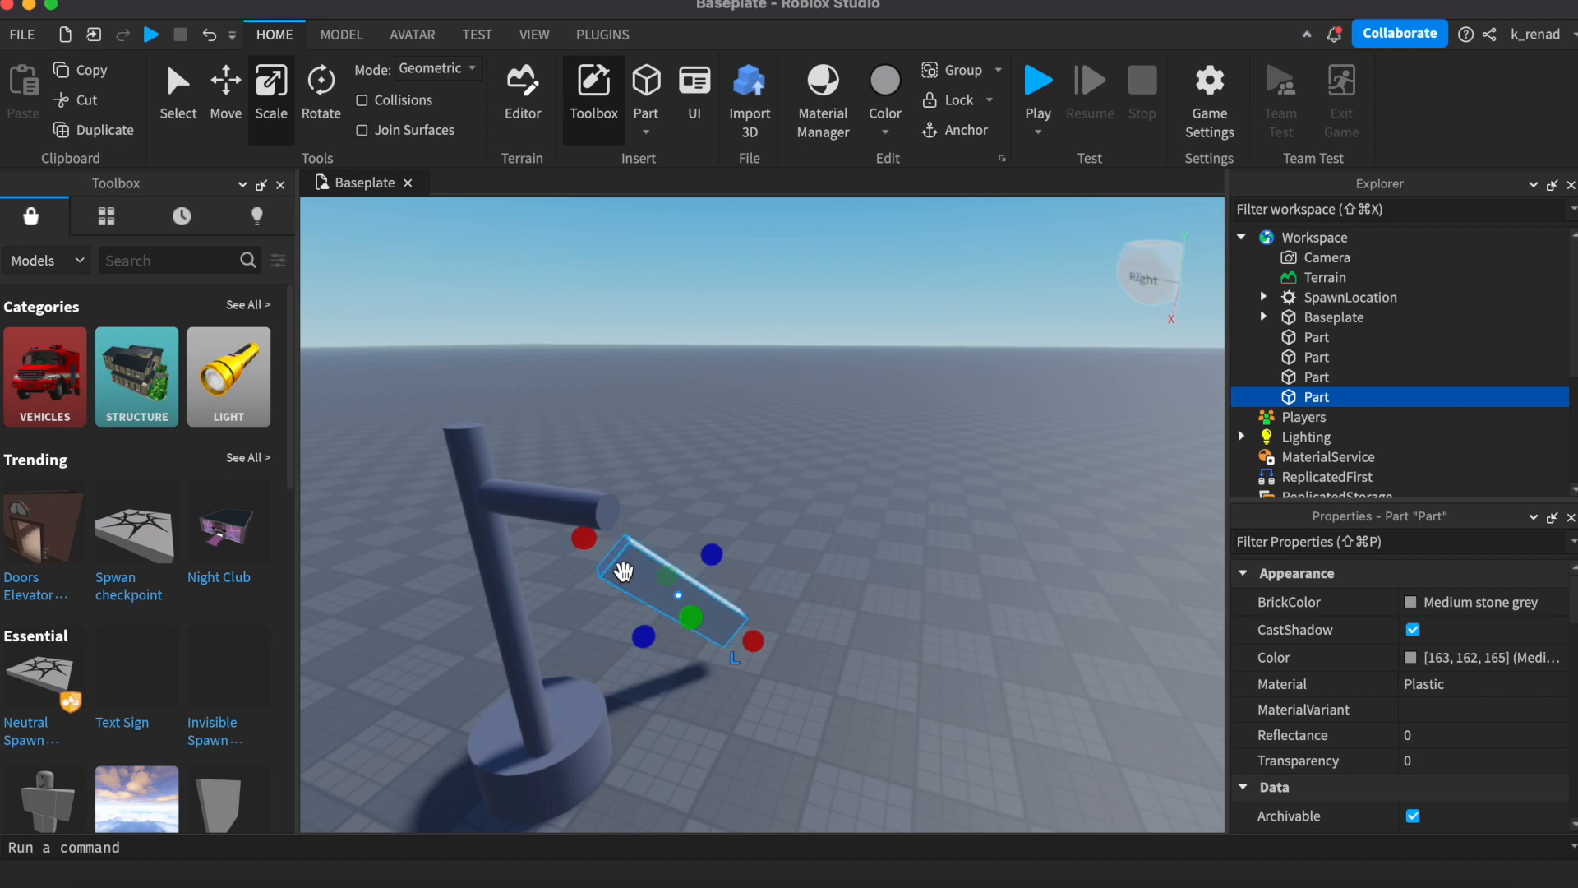
Step: Duplicate the long block and rotate the copy so that the two blades form a cross
right_click(626, 570)
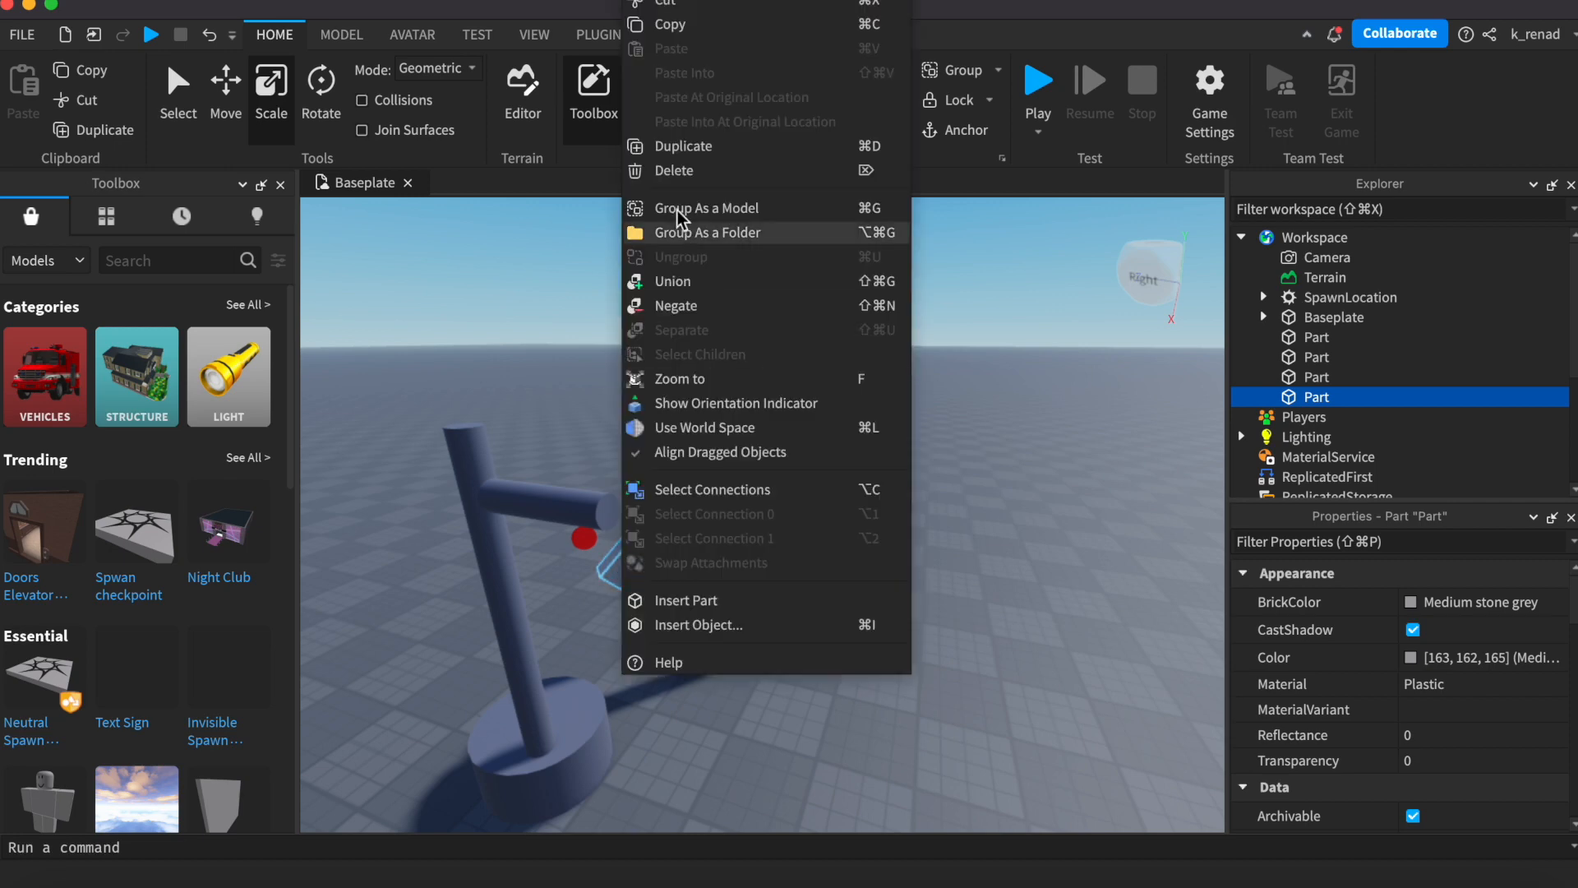
click(689, 150)
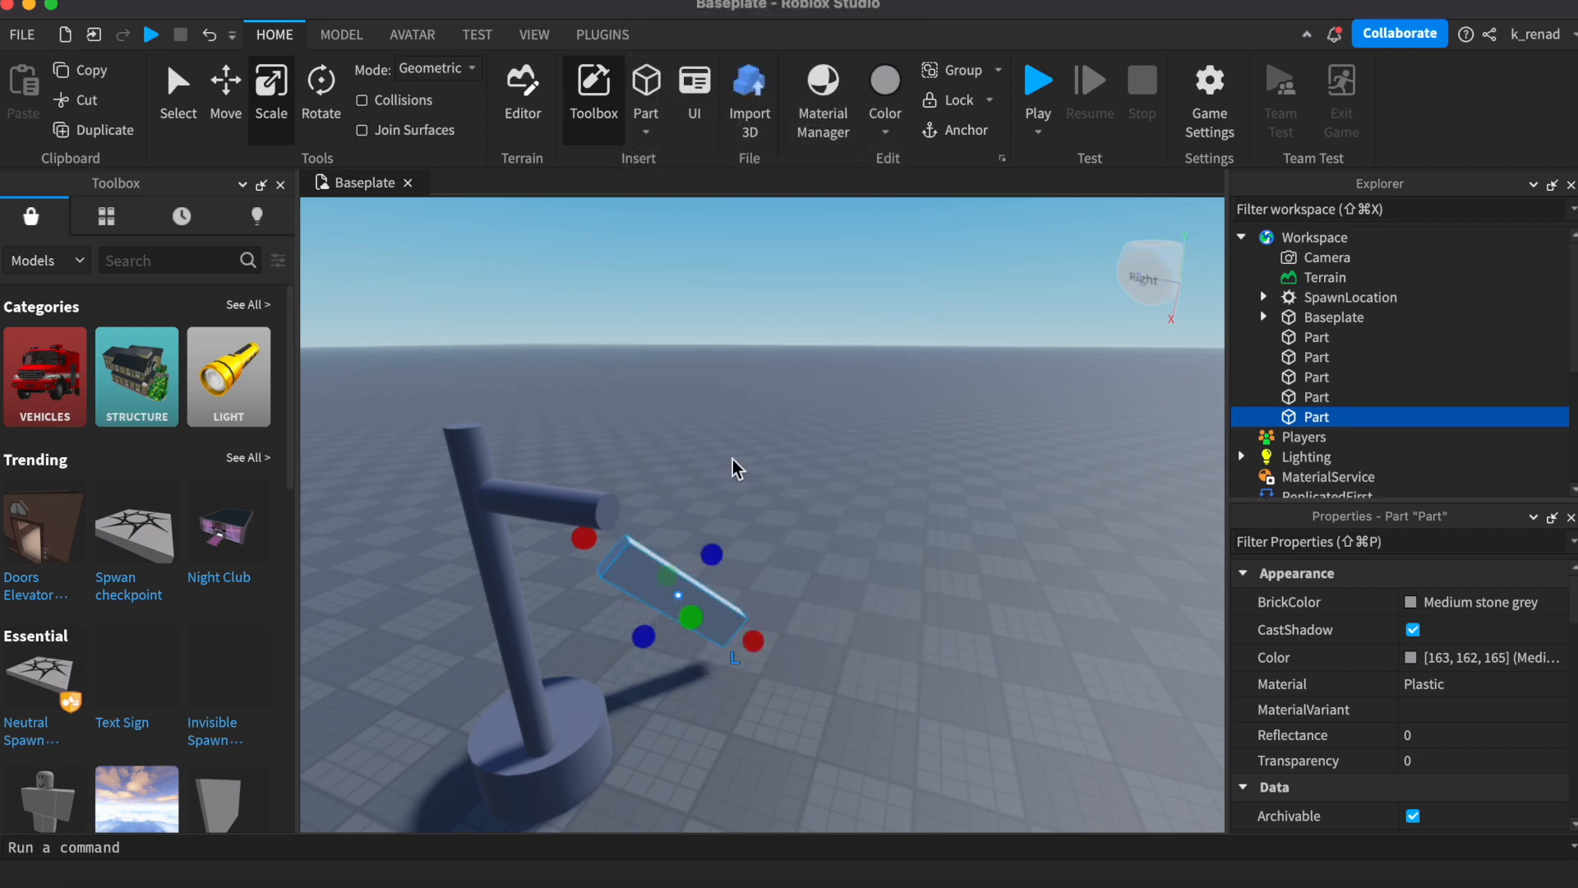
click(315, 107)
drag(699, 503, 803, 554)
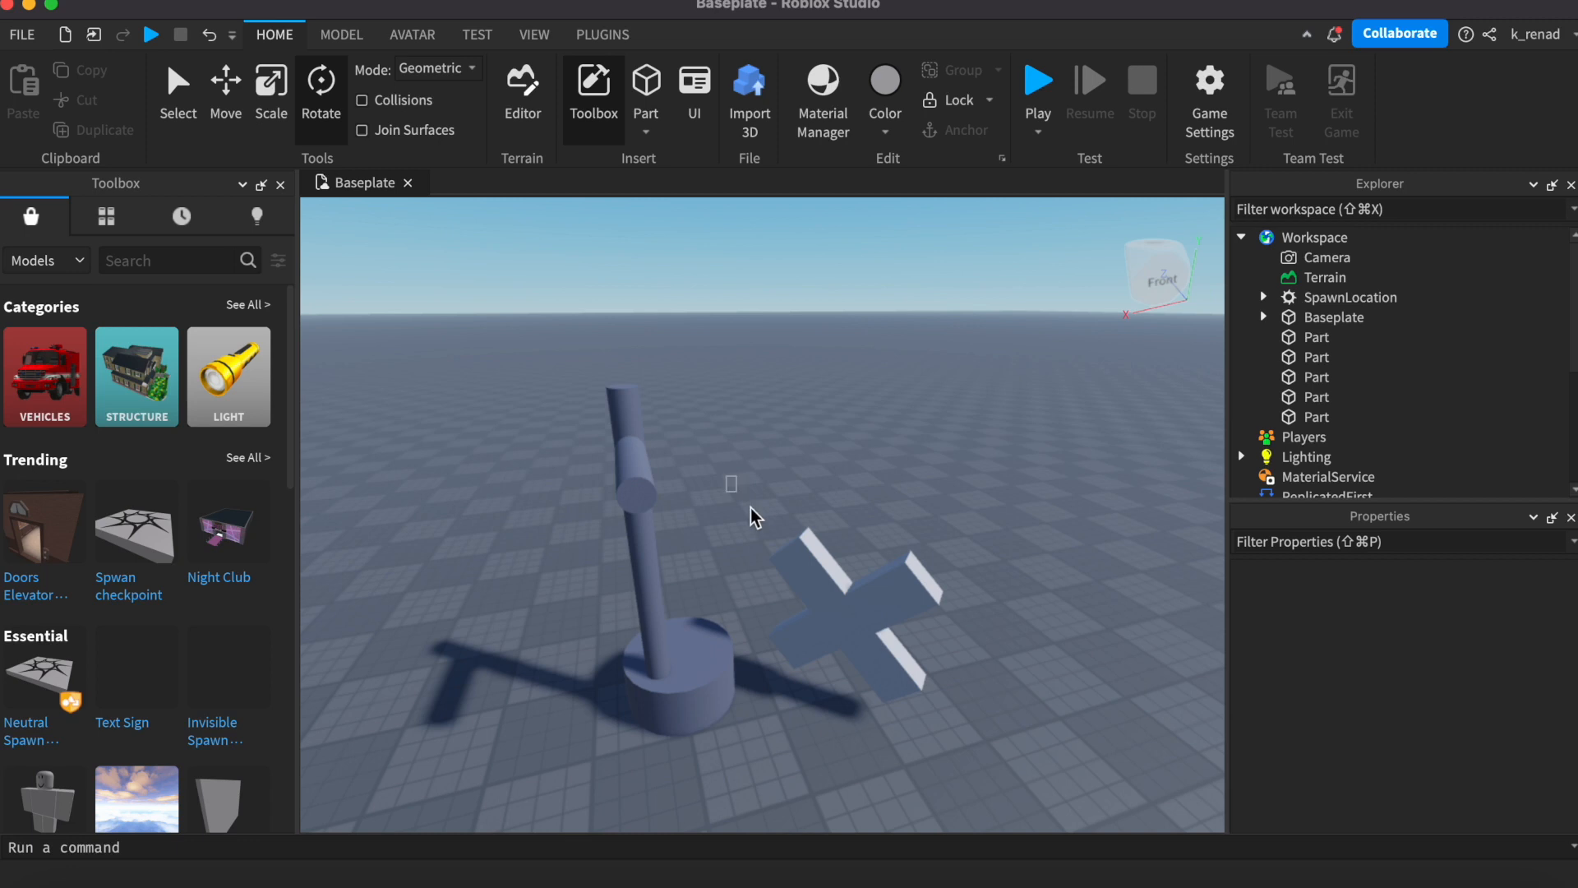
Step: Select both crossed blocks and move them together up beside the end of the horizontal arm
drag(751, 516, 970, 748)
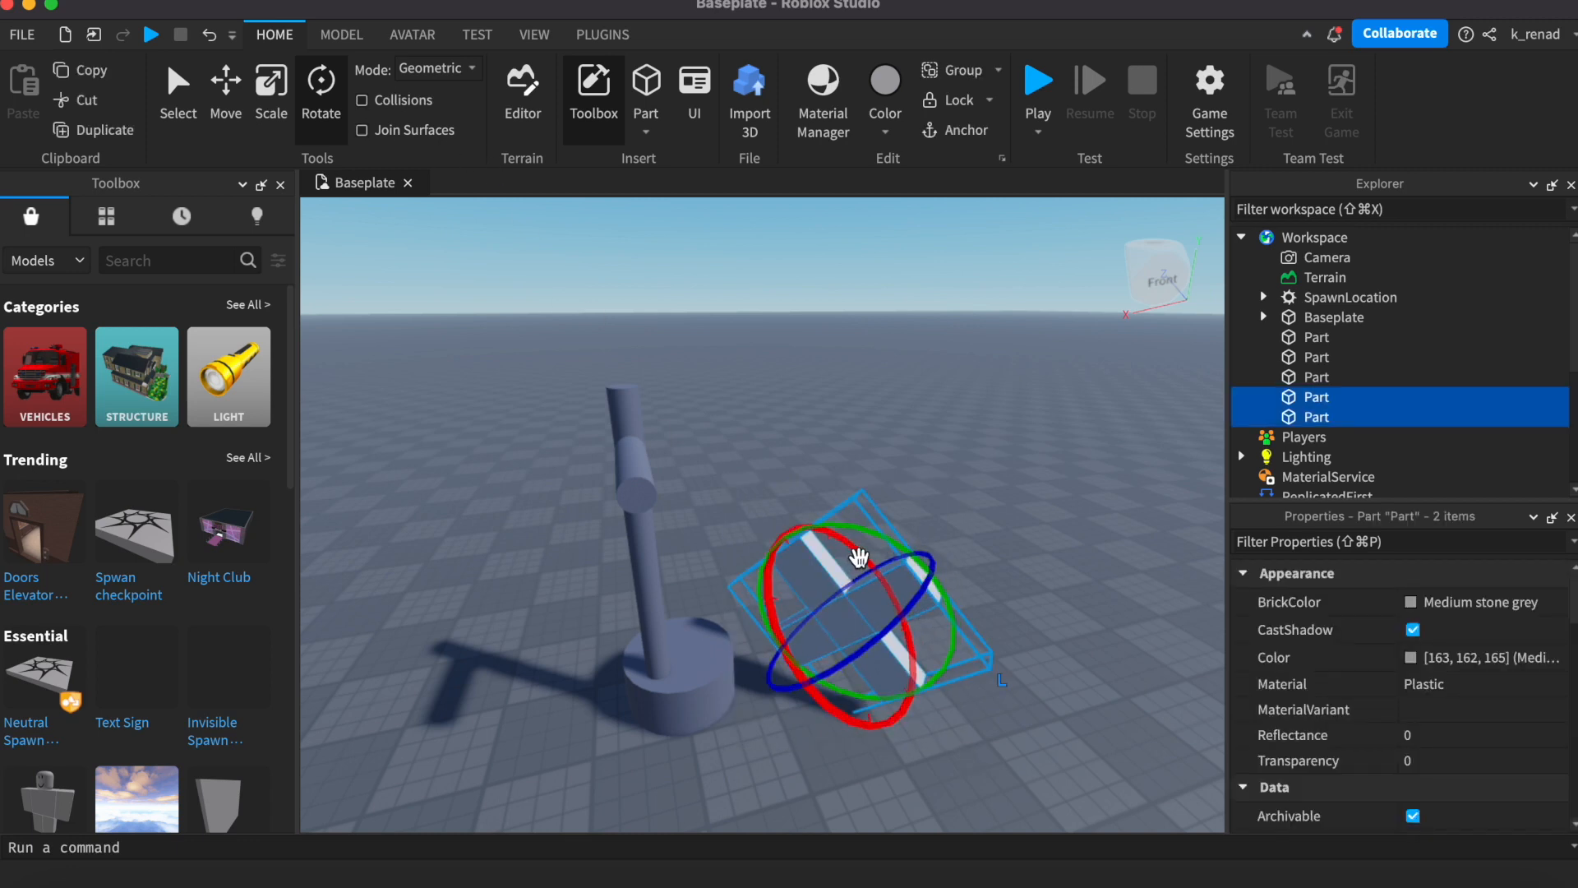
drag(869, 549, 814, 538)
drag(885, 655, 922, 598)
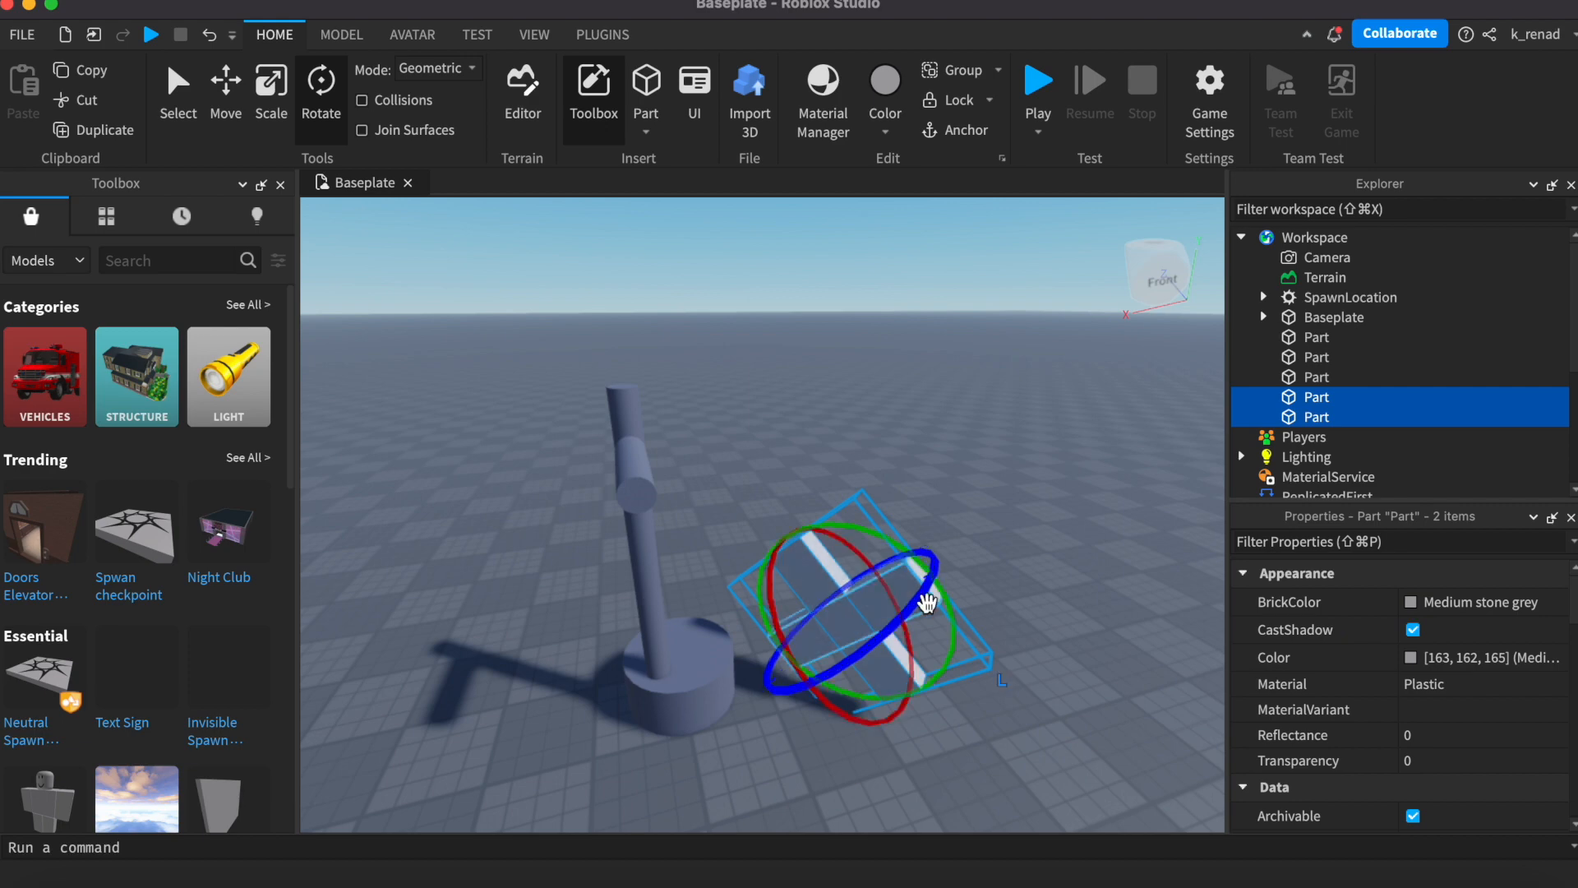
click(237, 91)
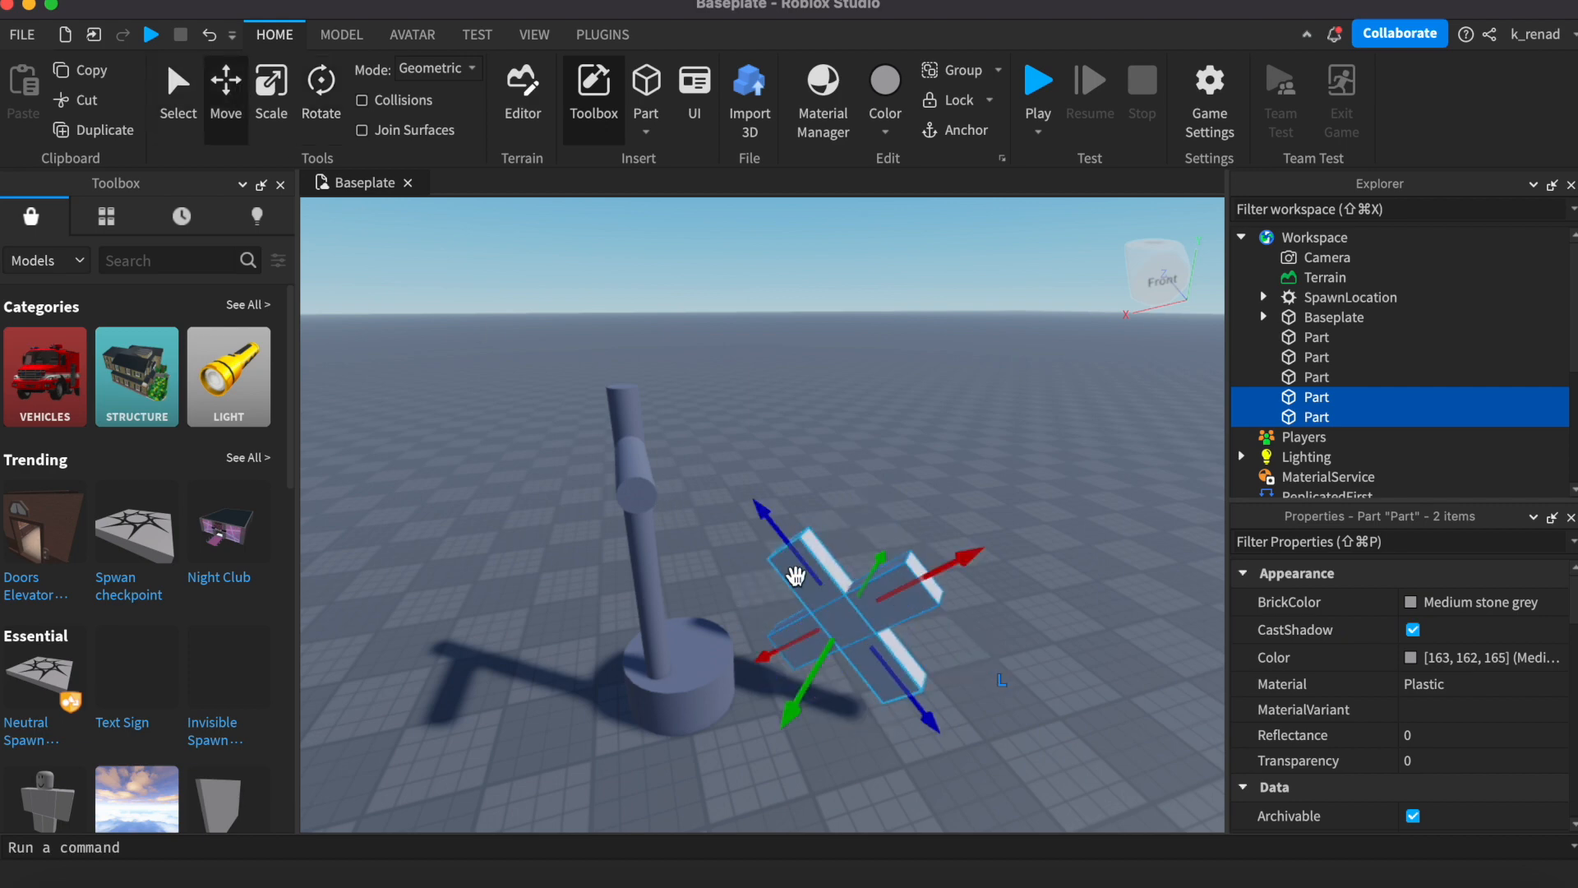
drag(760, 523, 565, 433)
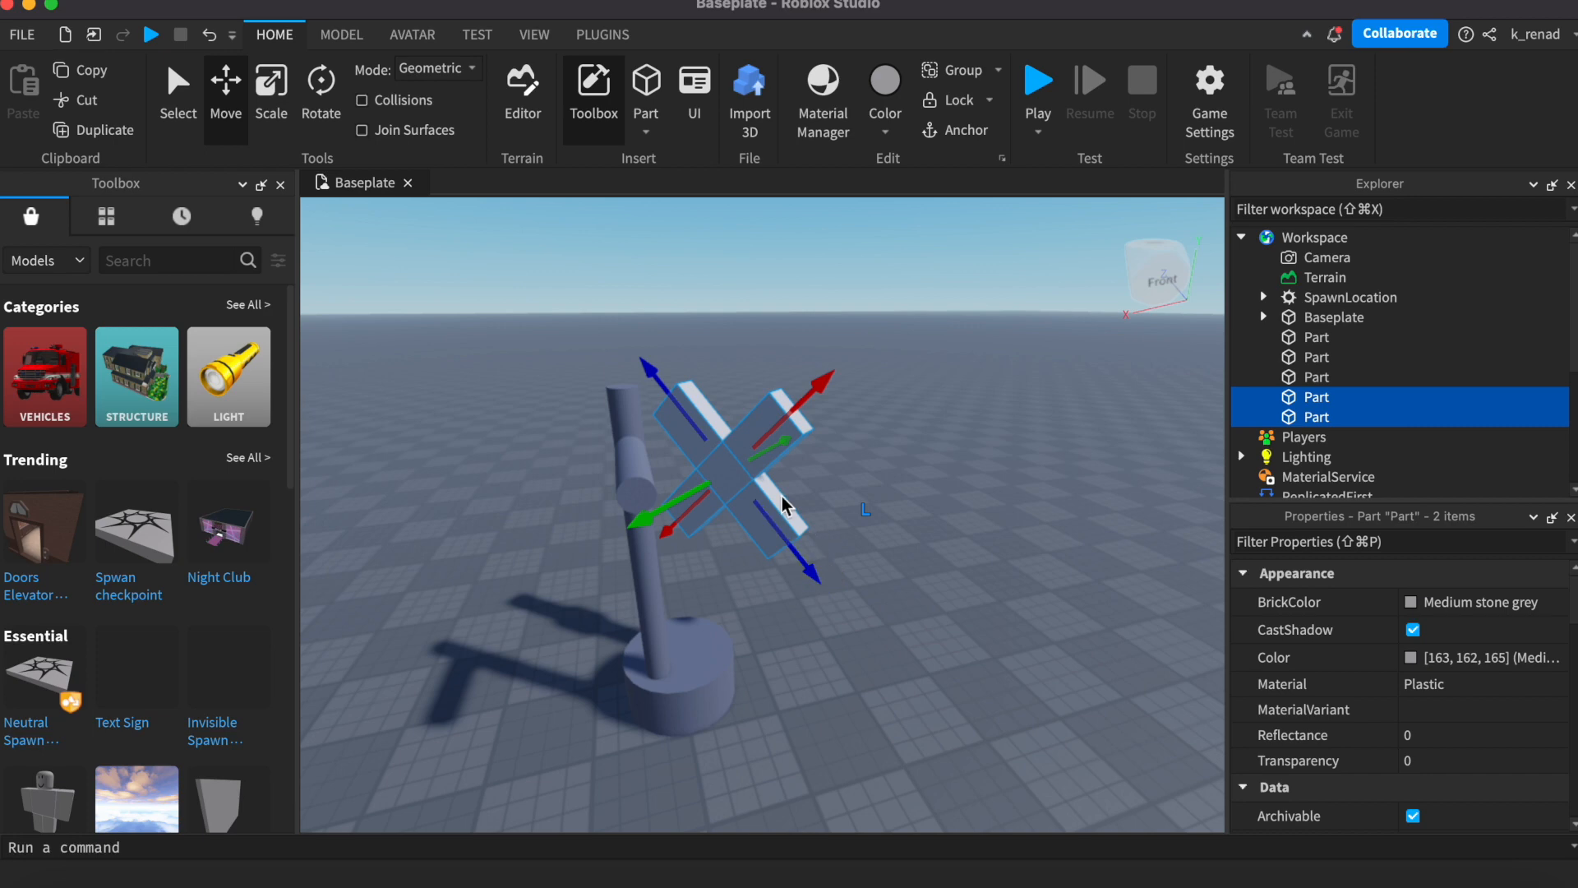
Step: Rotate the two crossed blocks together so that the cross stands upright with its flat face forward
click(321, 82)
drag(764, 402, 687, 501)
drag(798, 429, 822, 404)
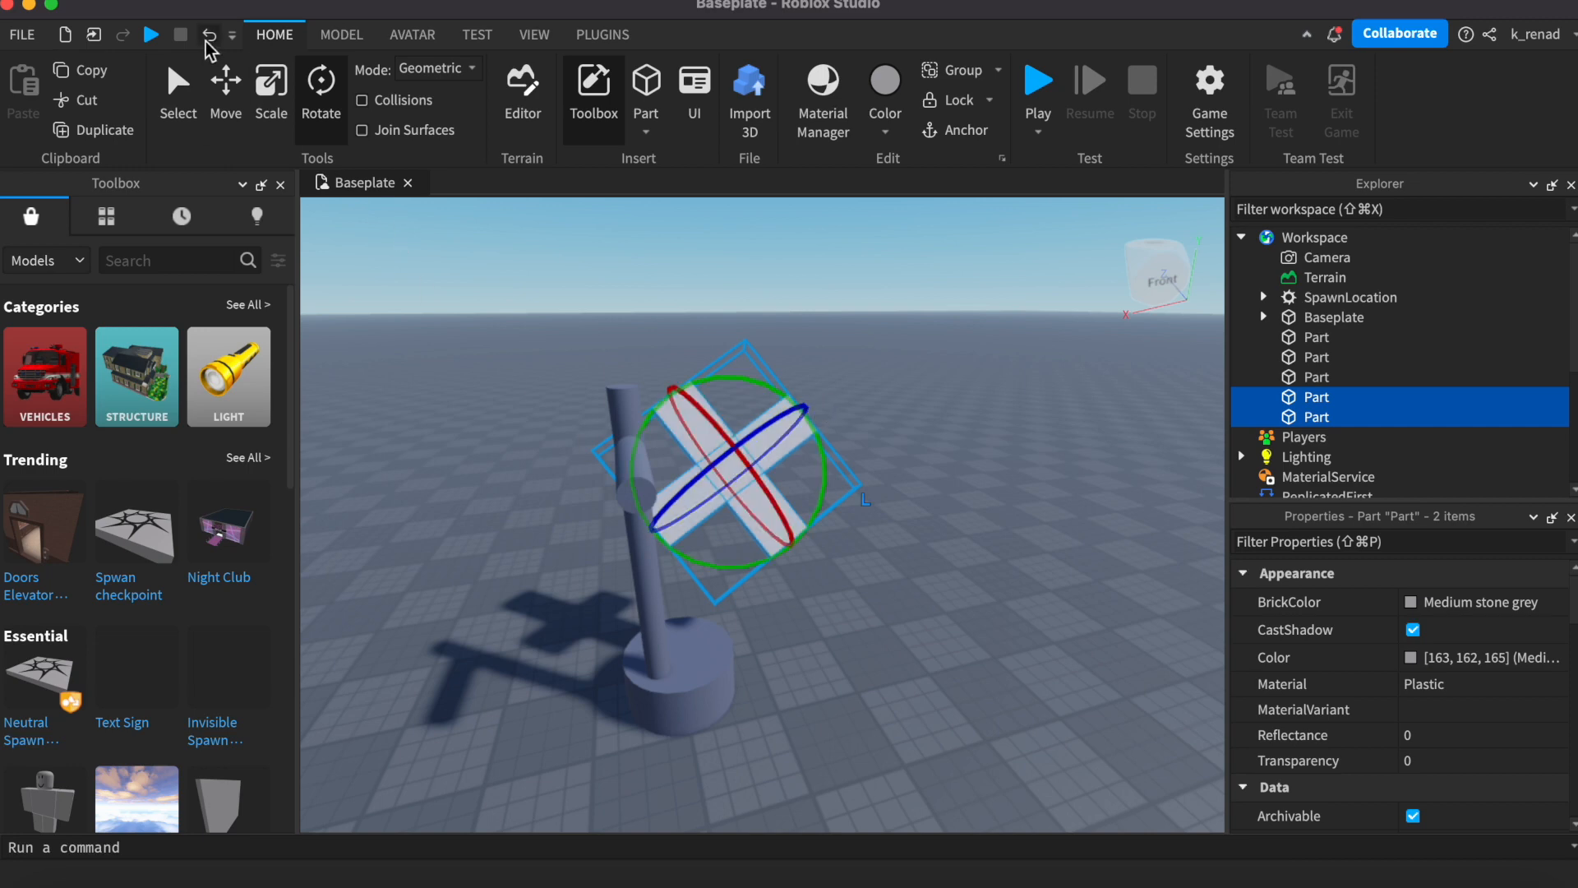
Step: Move the cross forward in front of the arm and turn it slightly to face along the arm's direction
click(225, 82)
drag(727, 460, 735, 386)
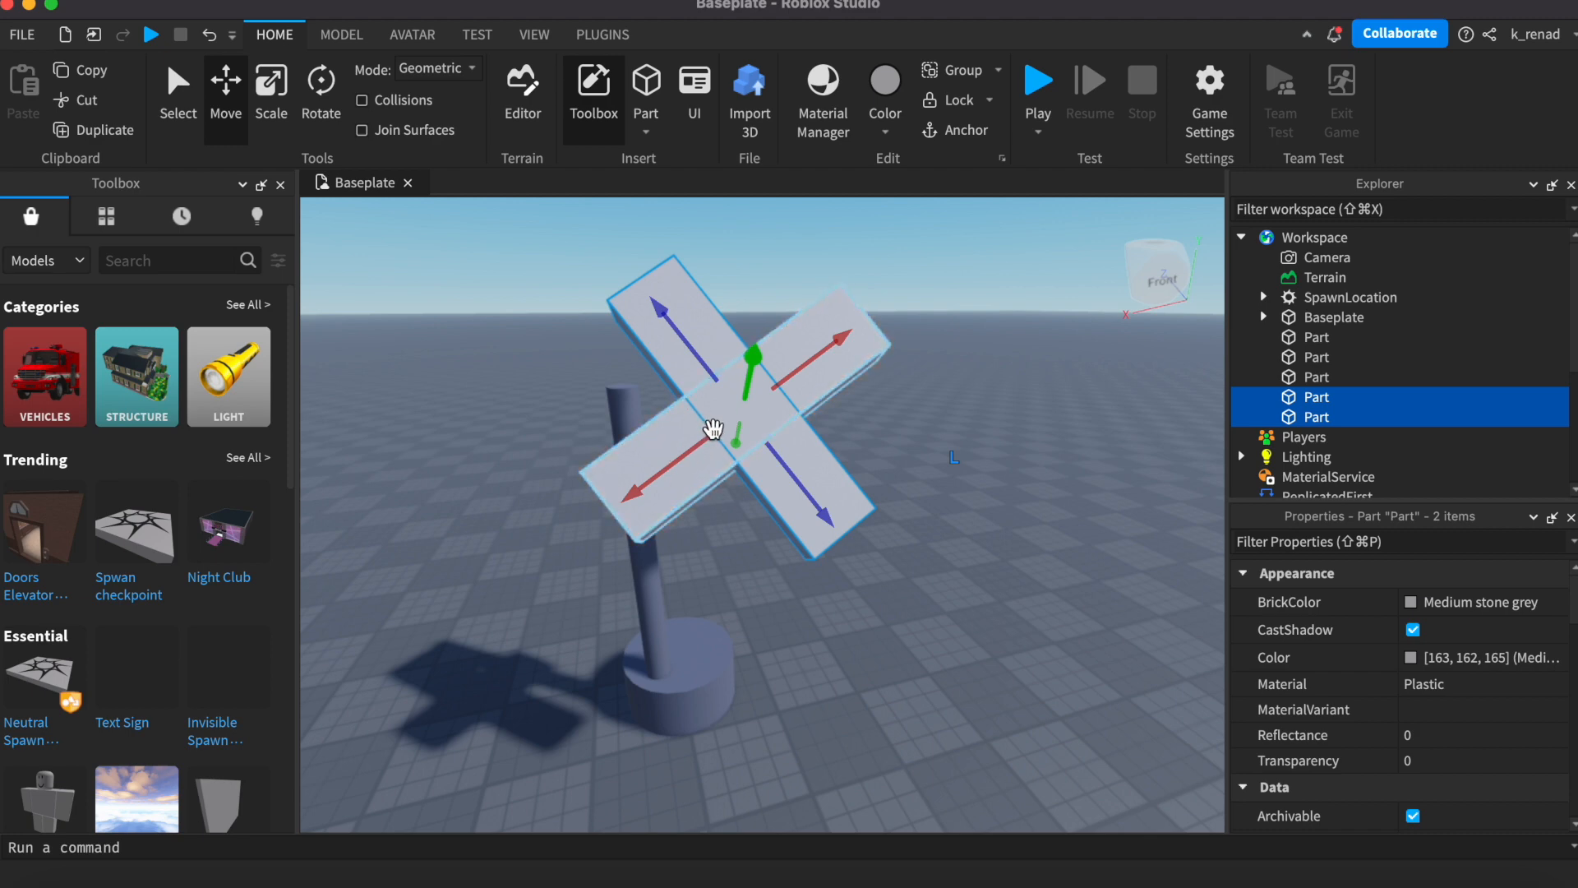
click(320, 82)
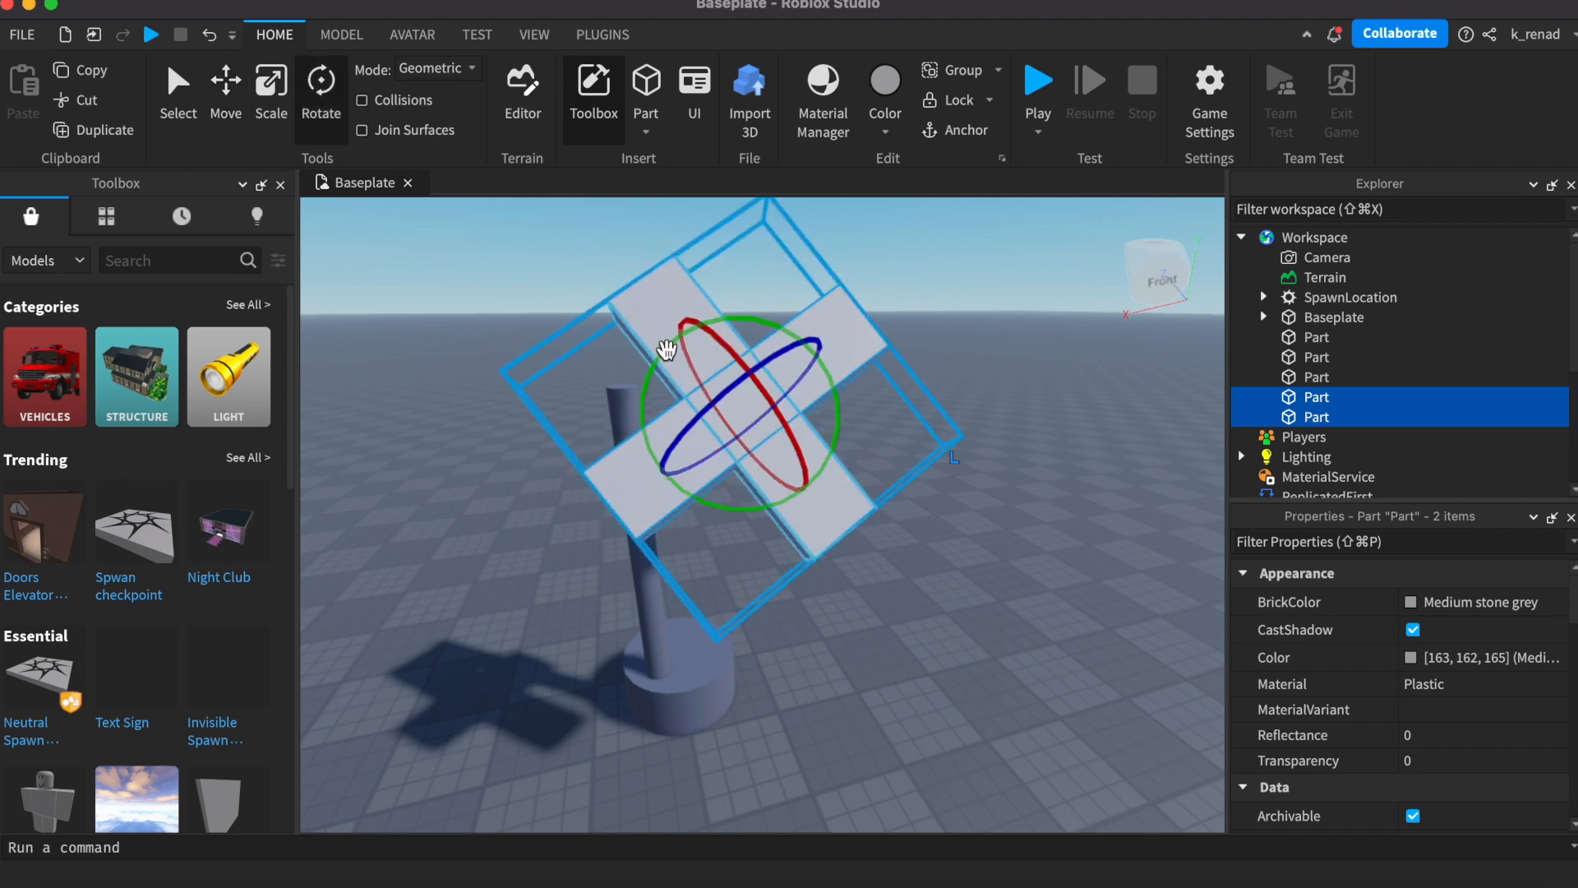
drag(770, 399, 746, 434)
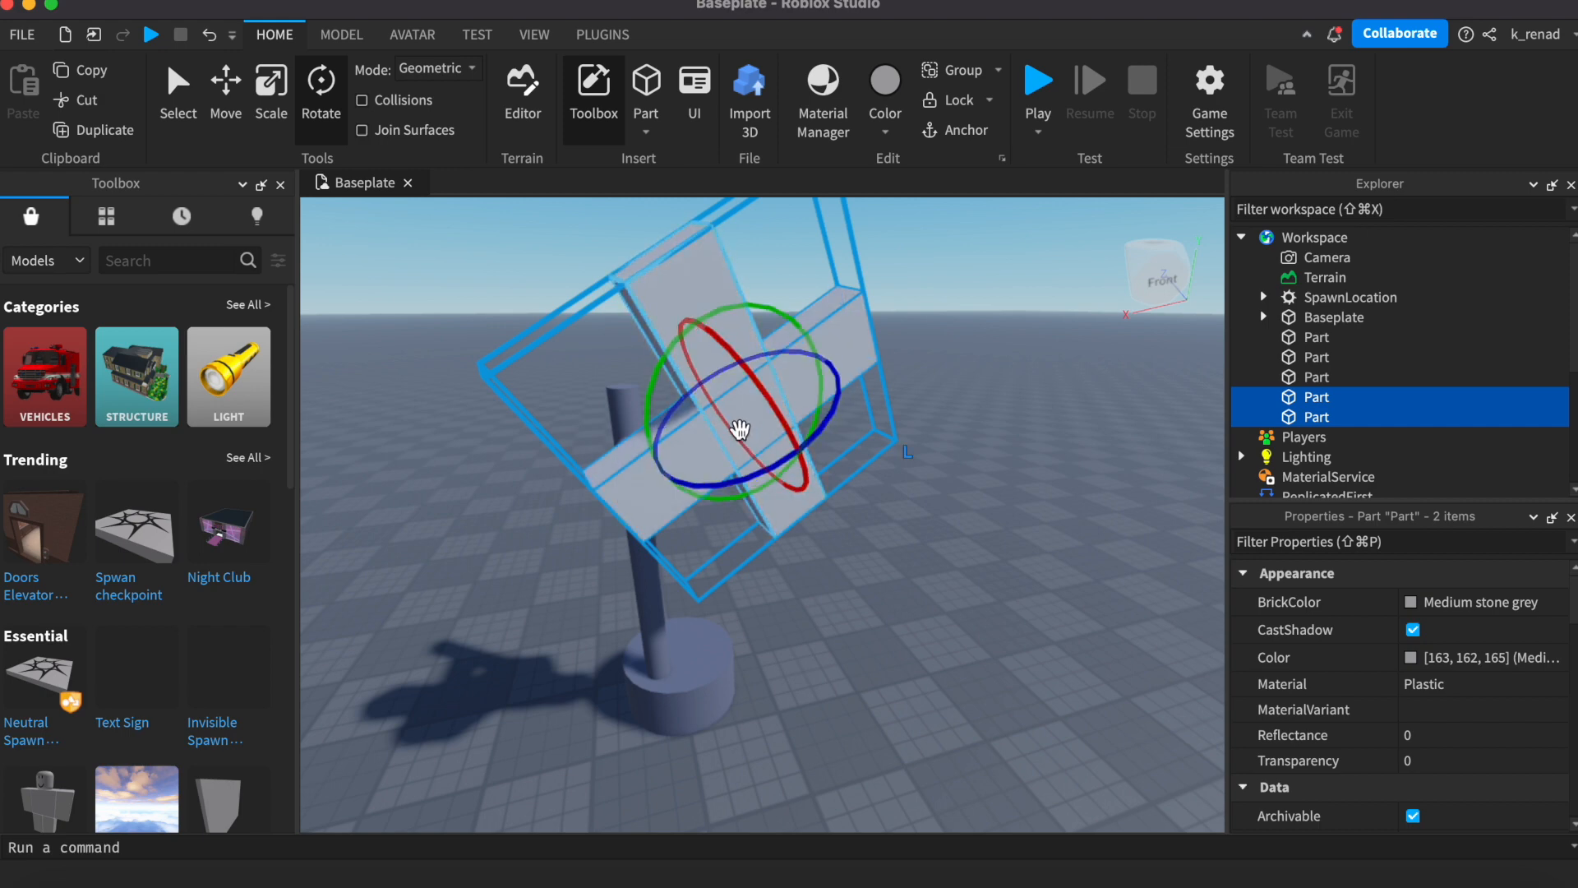
Step: Reselect both crossed blocks and lower them so that the cross is centred on the arm's free end
click(331, 515)
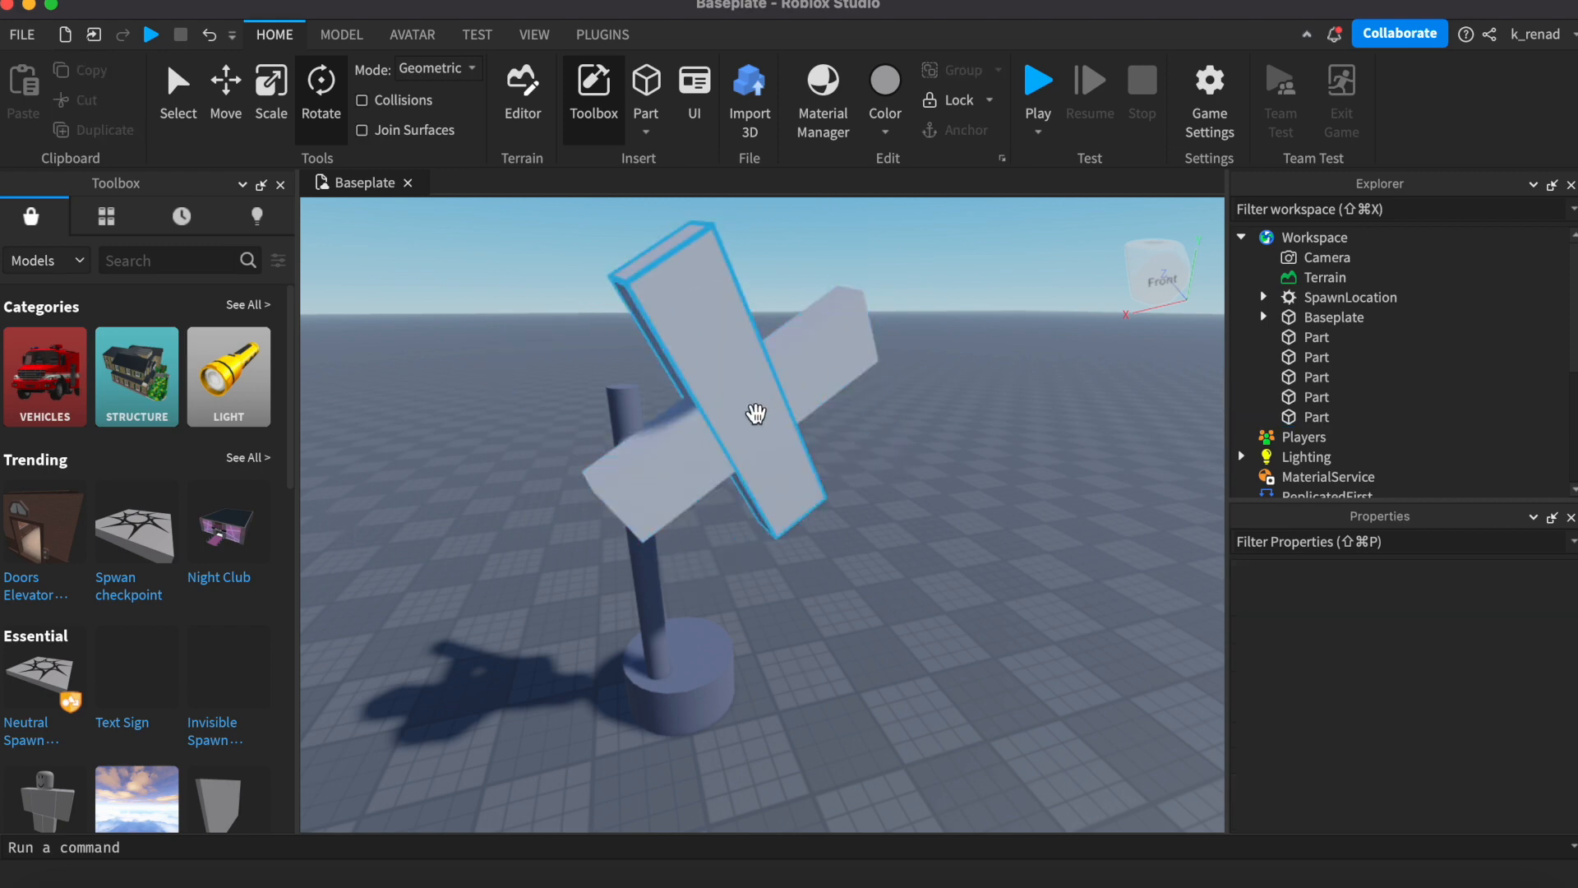
click(755, 414)
click(475, 462)
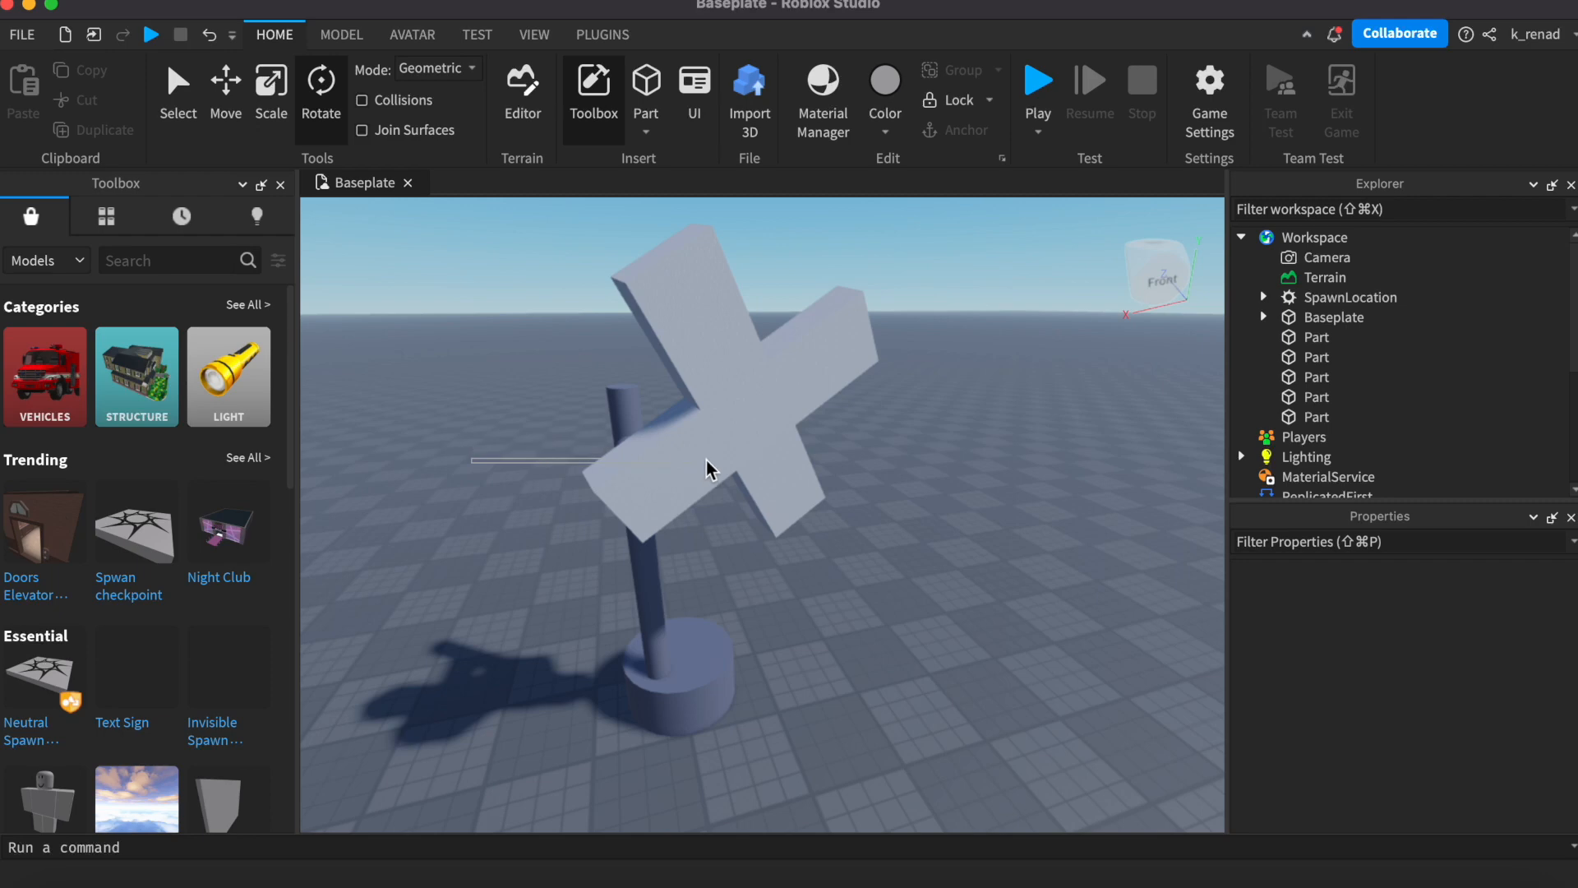
right_drag(820, 649, 821, 650)
key(a)
key(s)
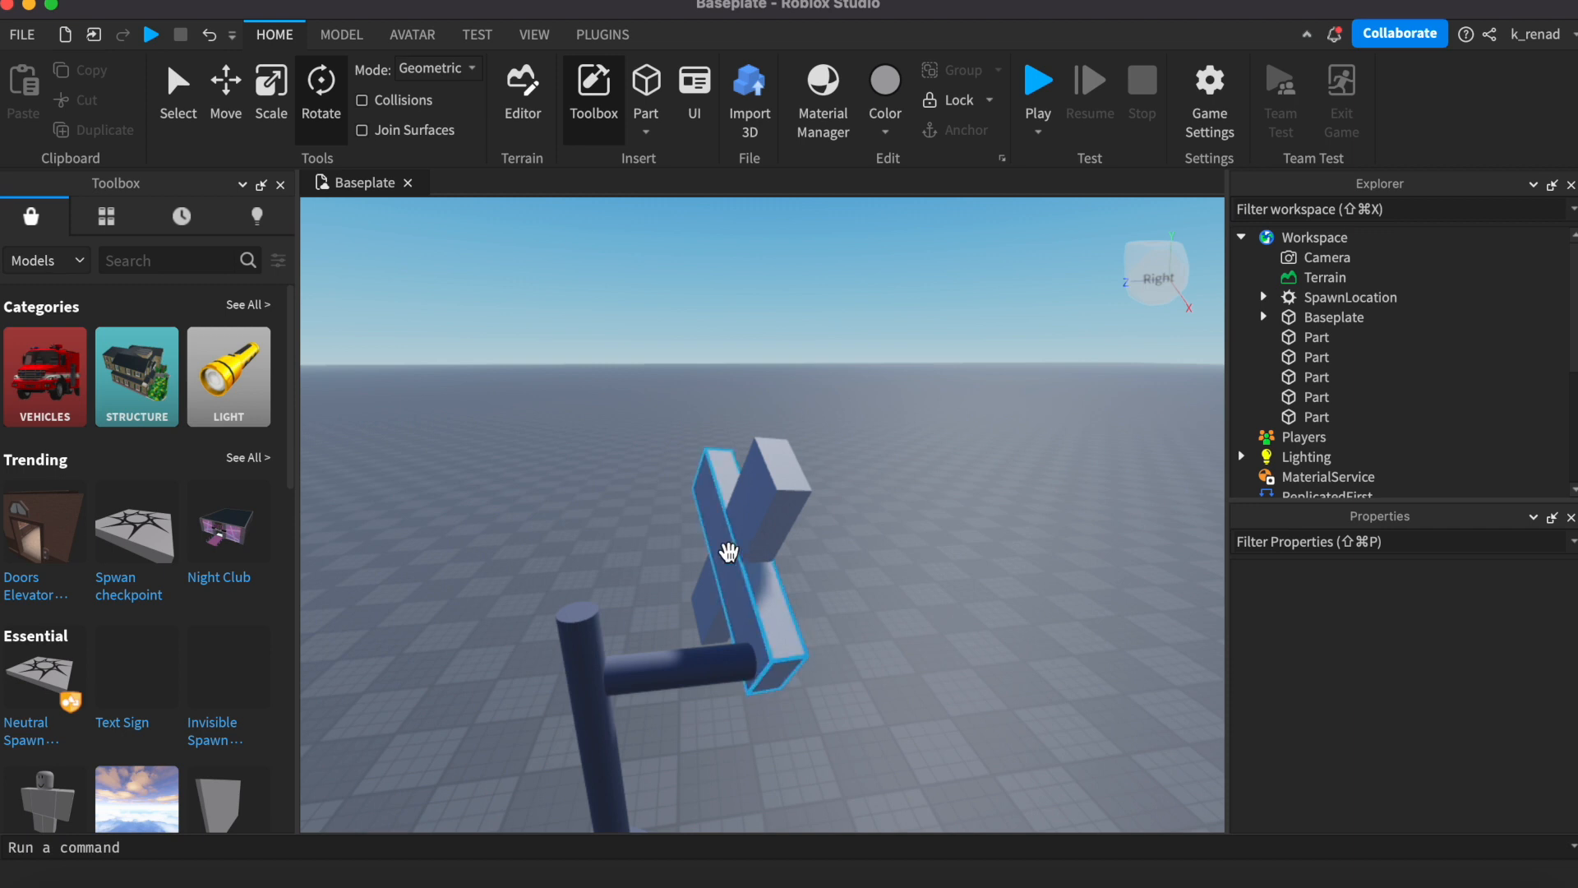
drag(627, 511, 827, 580)
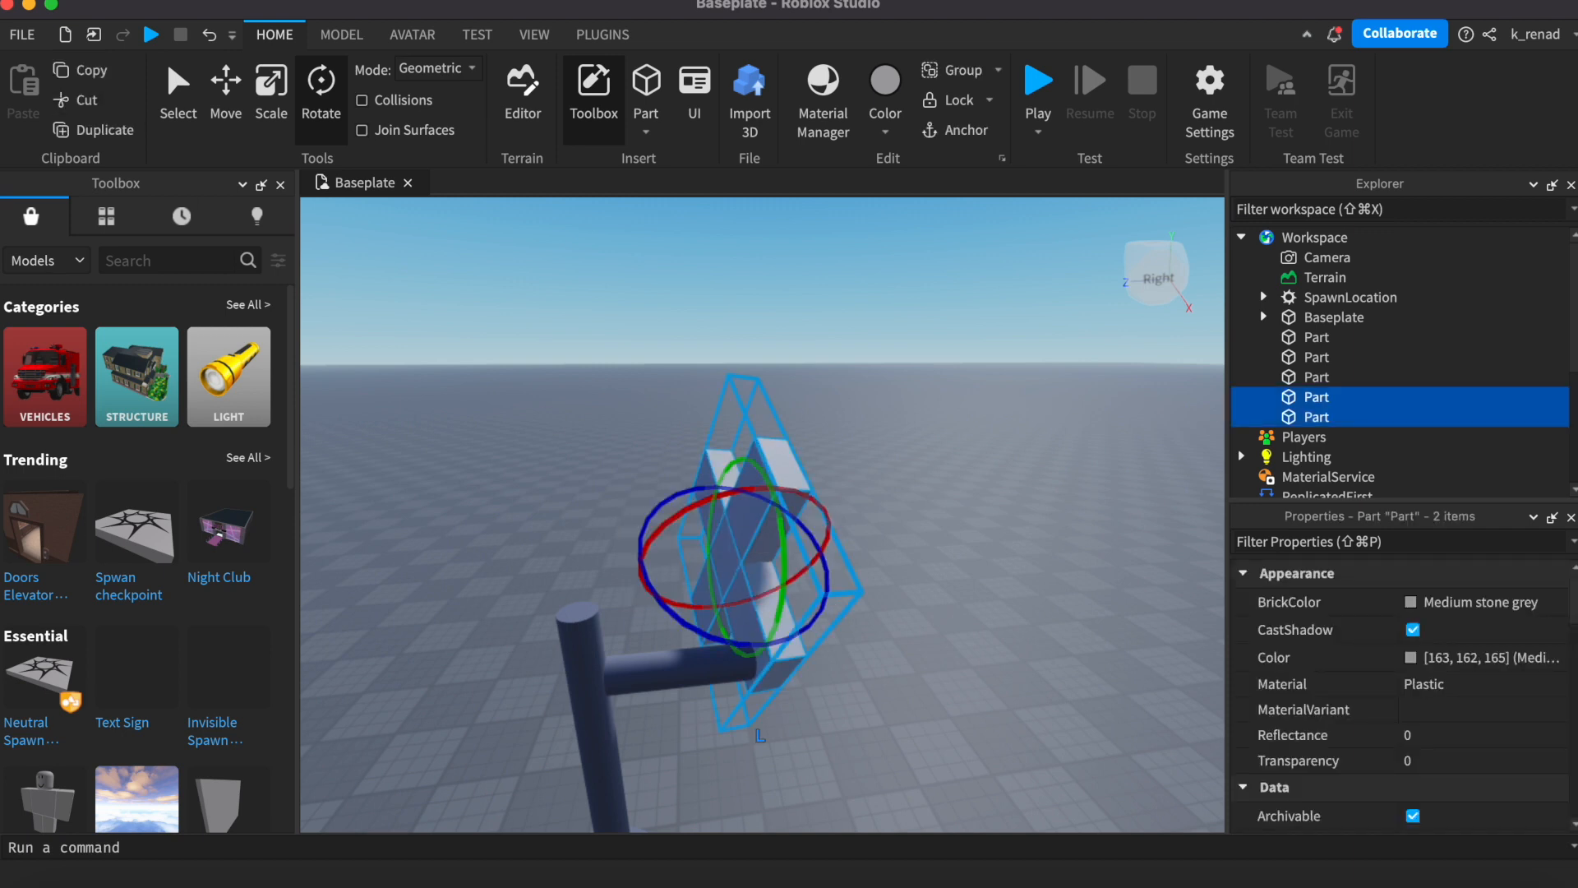
click(233, 100)
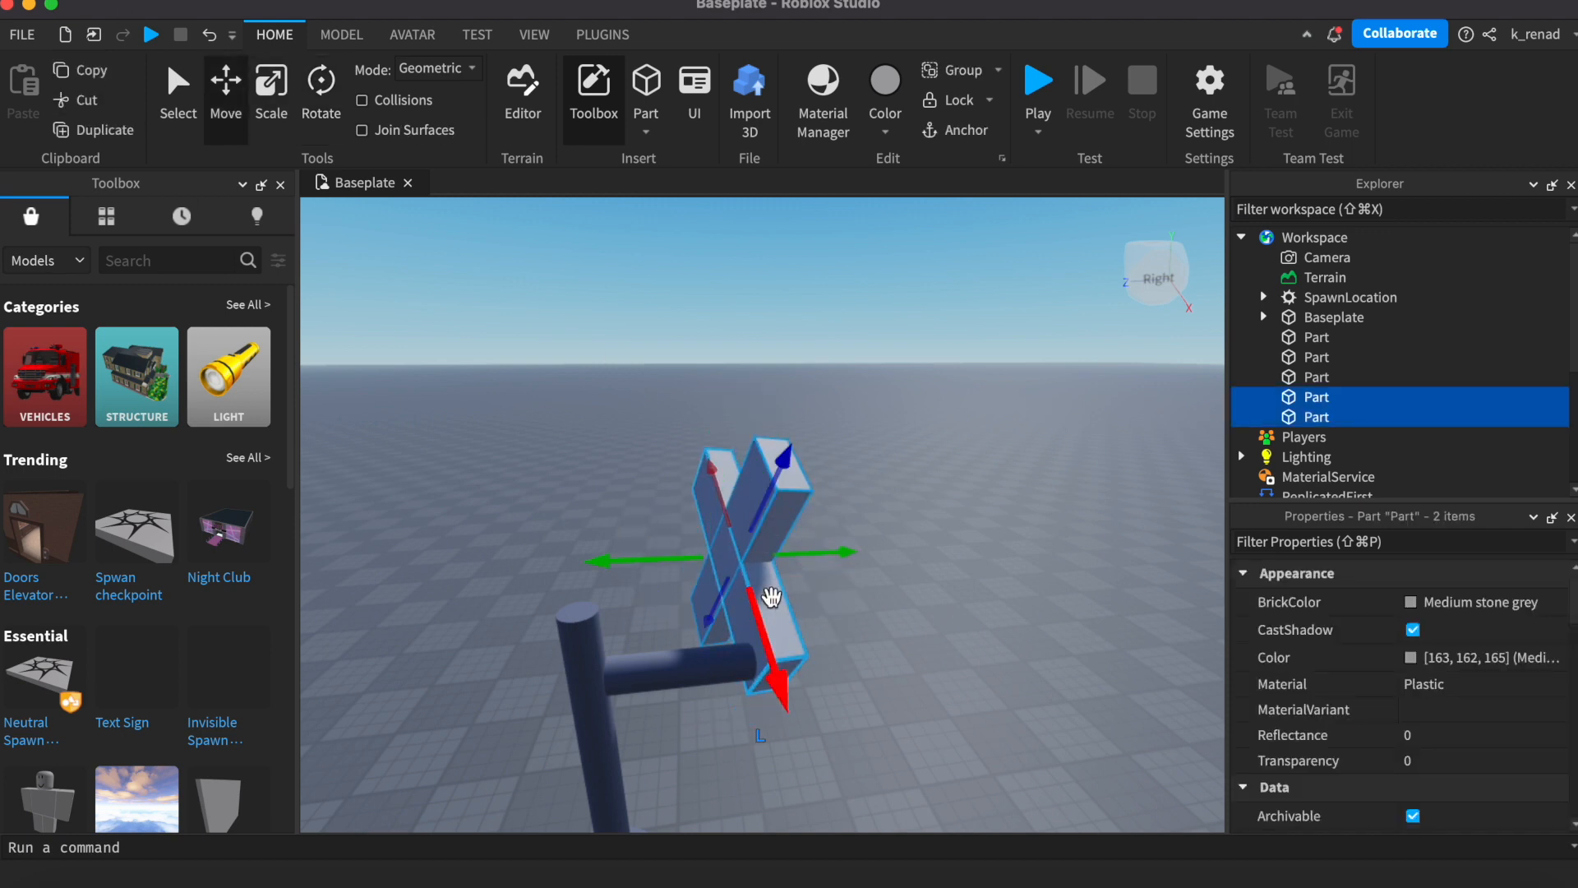
drag(820, 553, 715, 545)
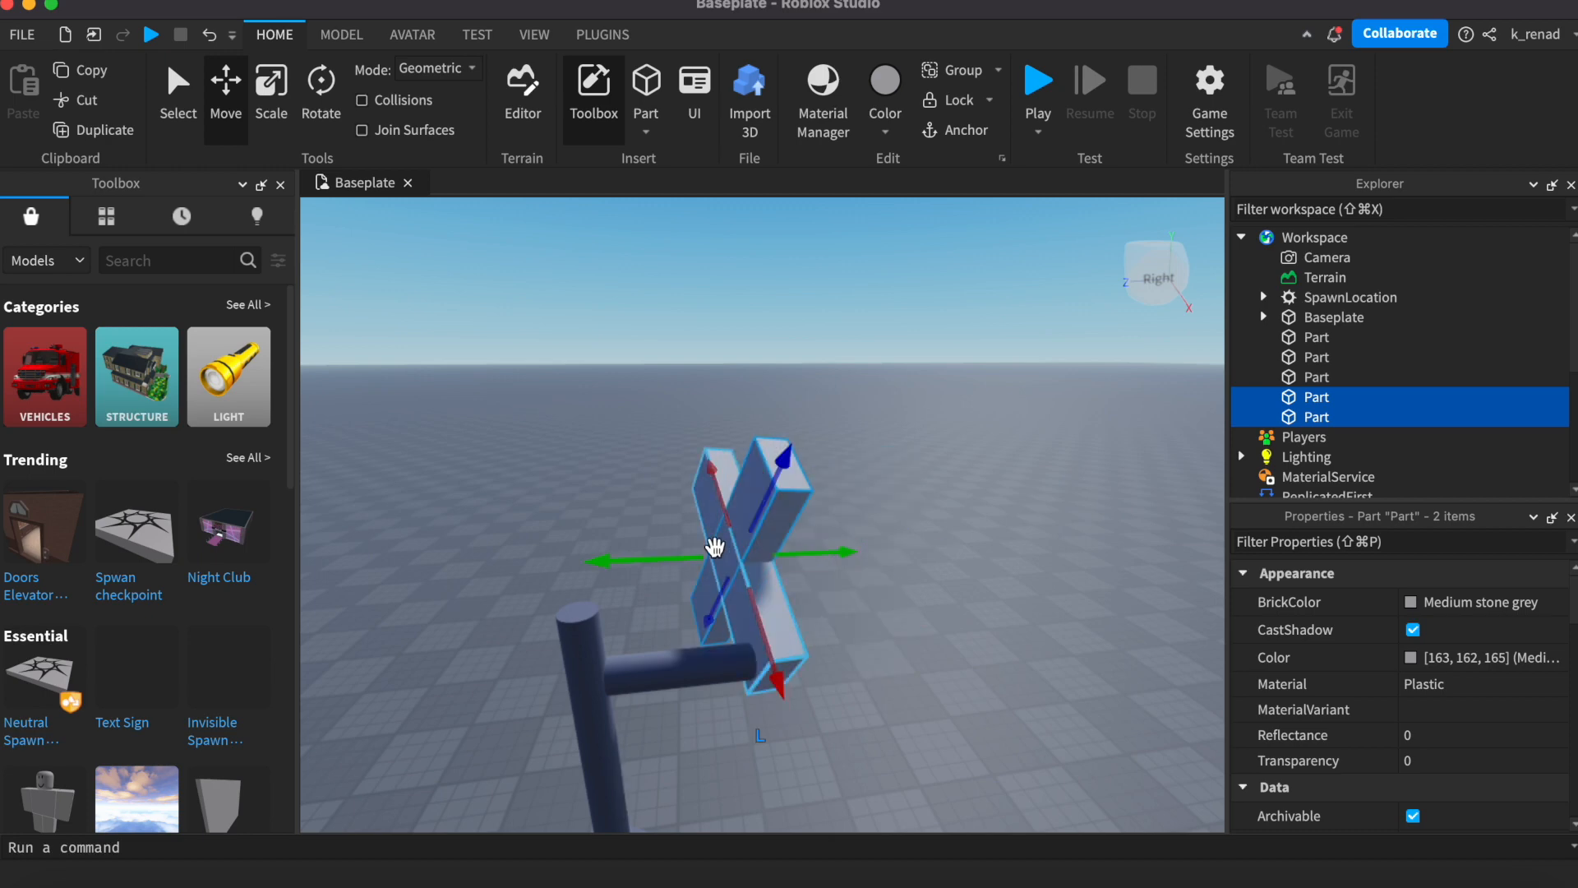
drag(770, 653, 793, 715)
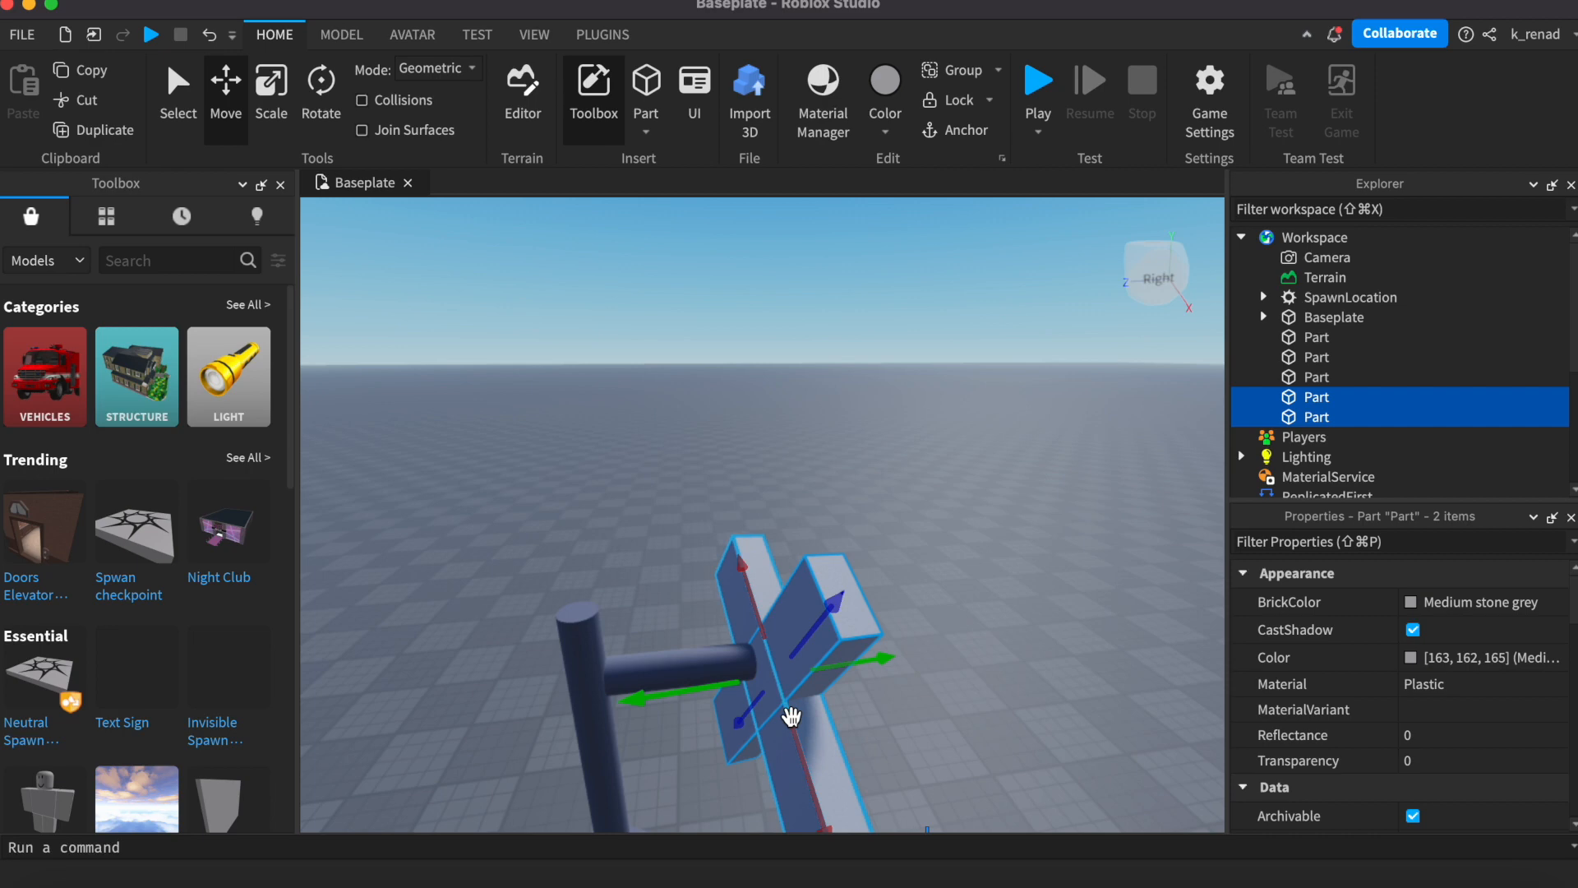
Step: Select both crossed blocks and pull them away from the arm, leaving a gap in front of its end
click(921, 618)
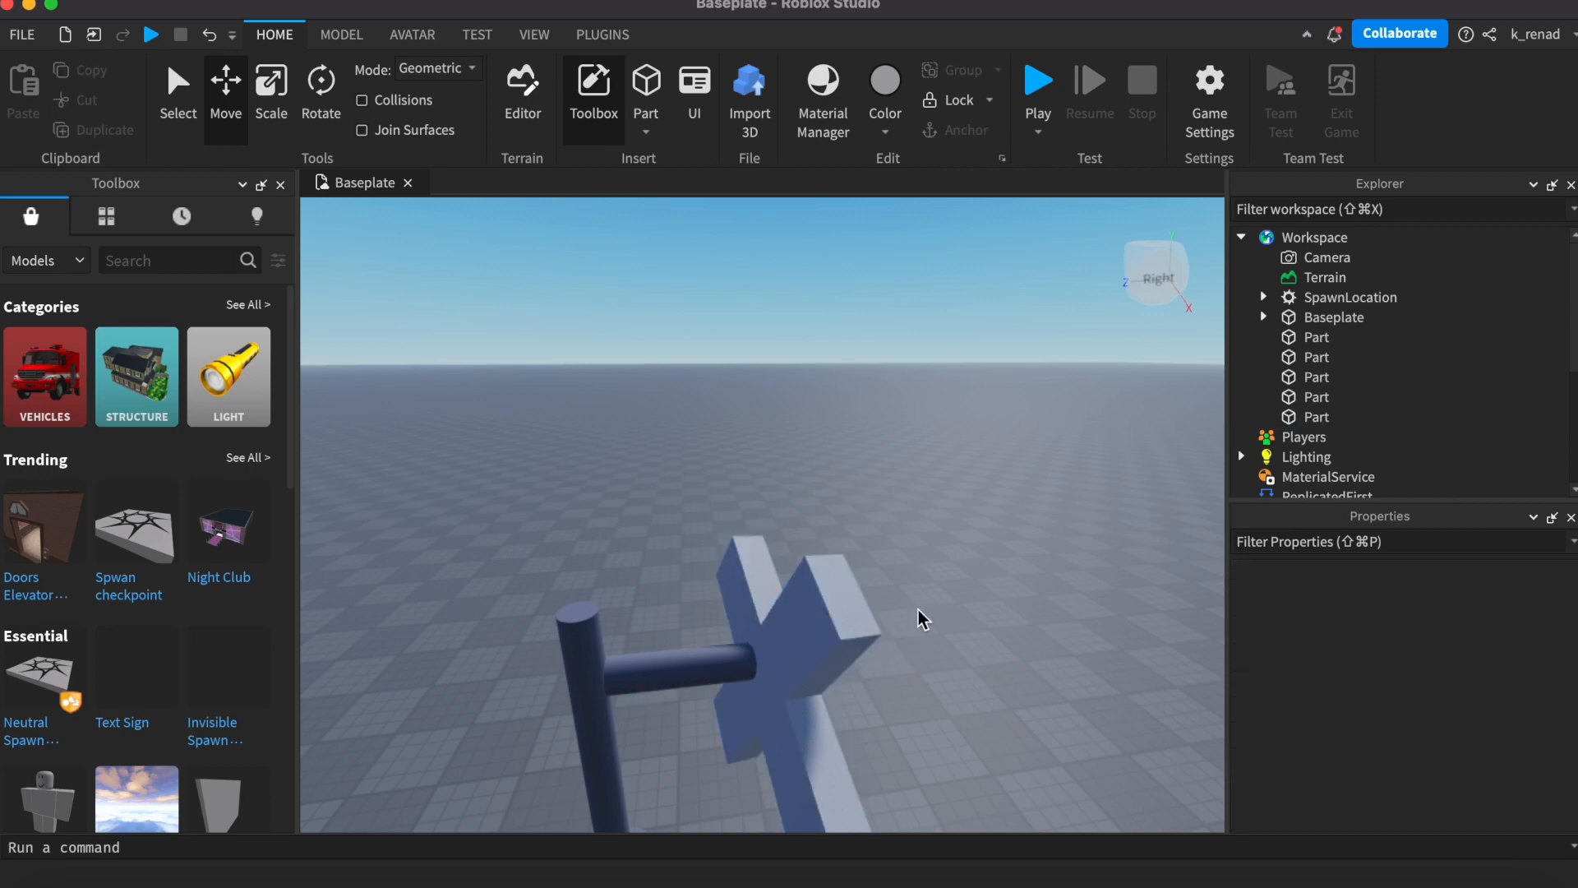
drag(963, 623, 764, 705)
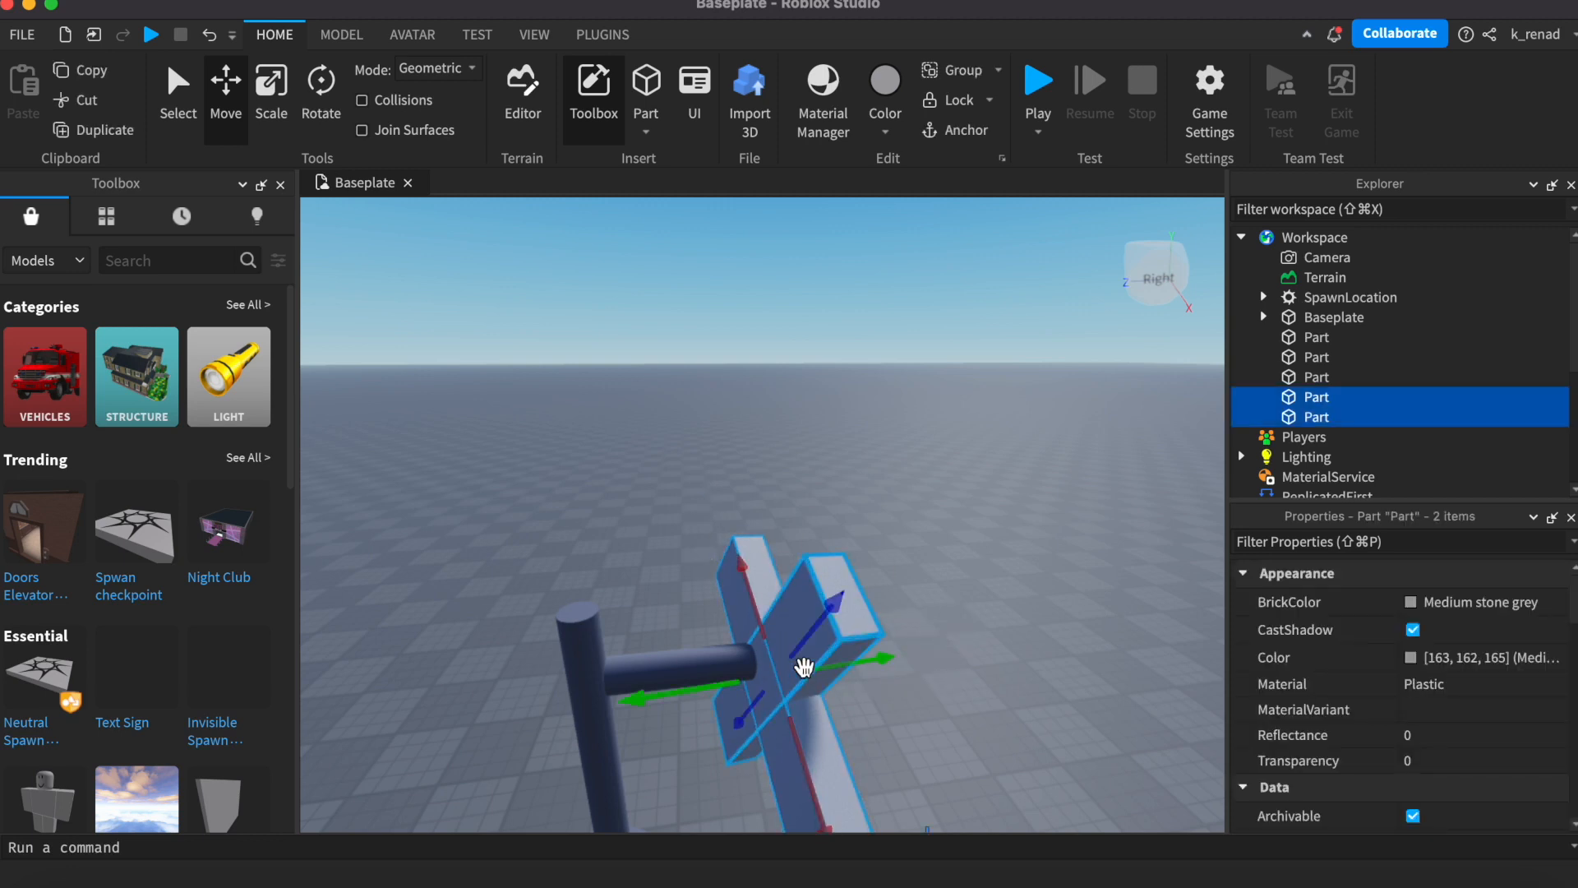
drag(849, 680, 1033, 647)
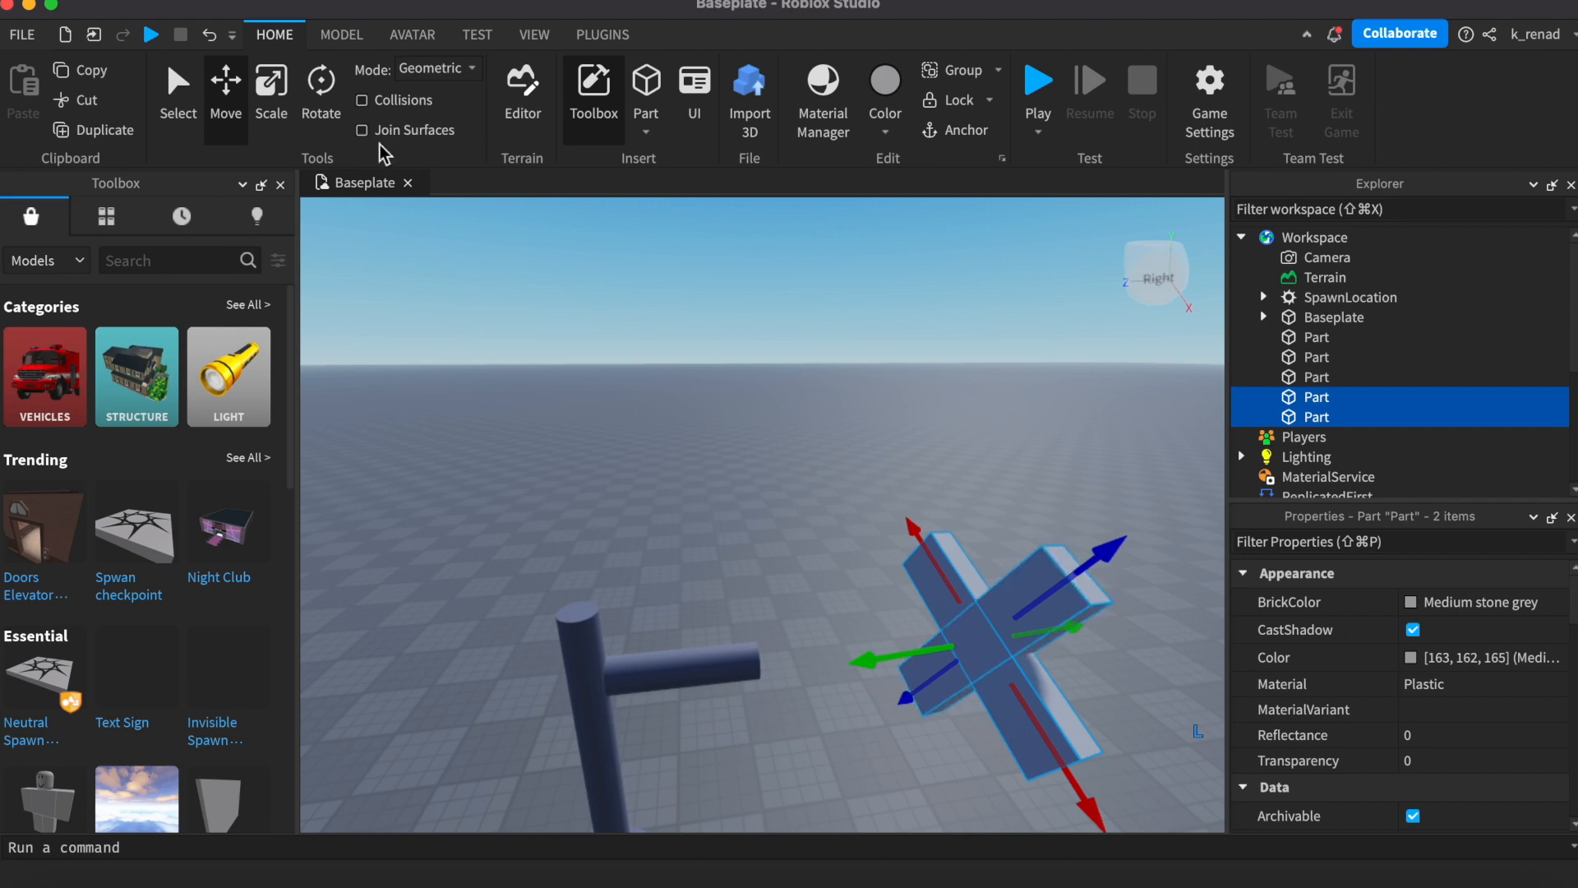
Step: Create a hinge constraint from the centre of the steeper block of the cross to the arm's end face
click(329, 35)
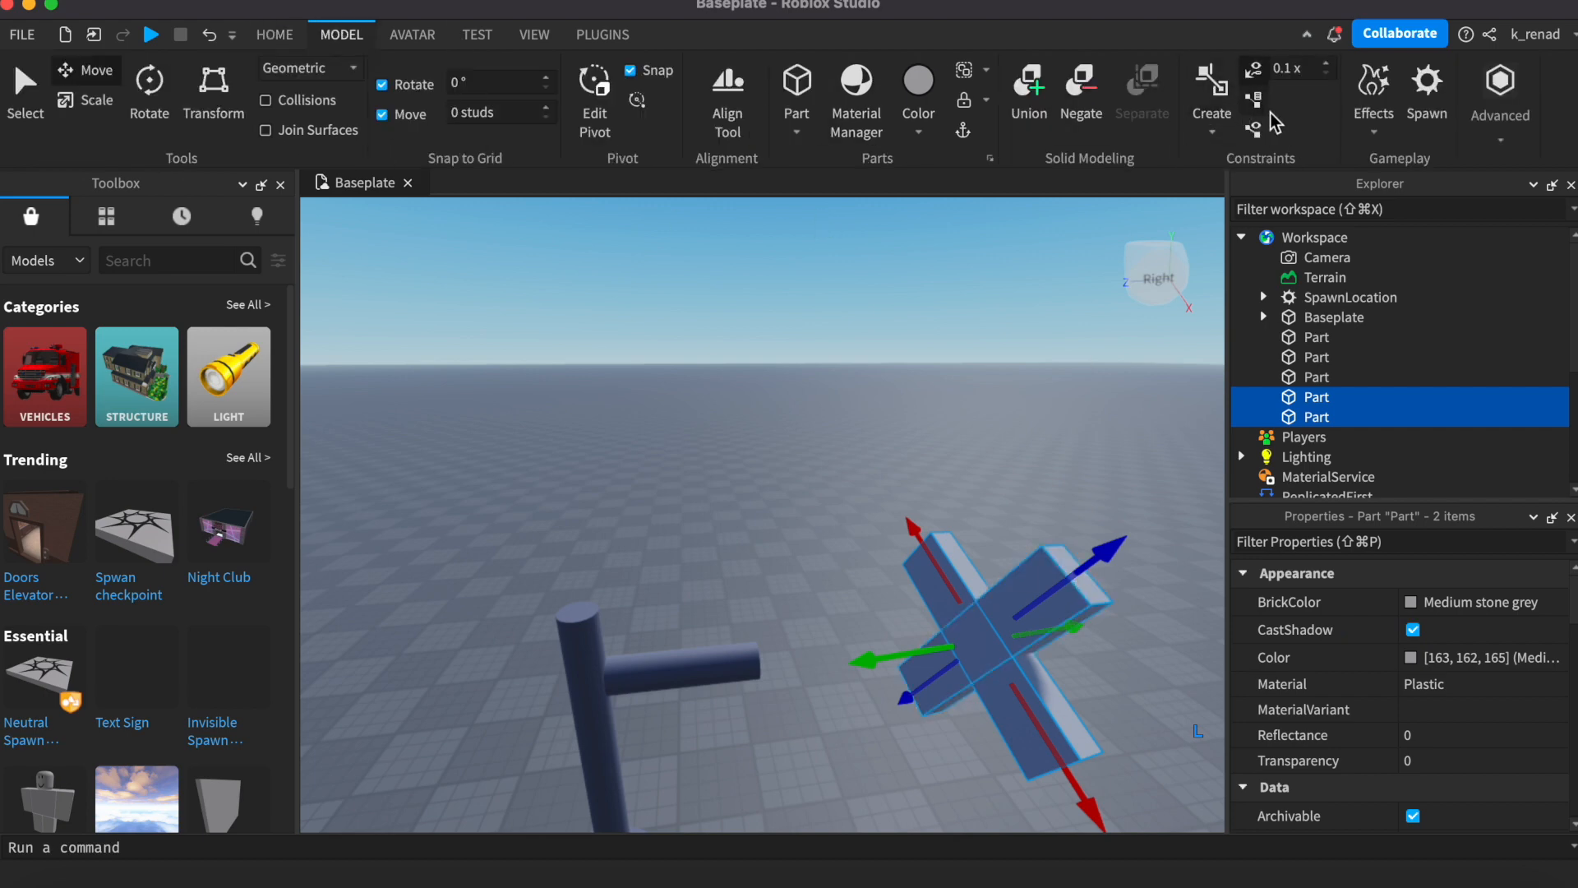
click(1212, 138)
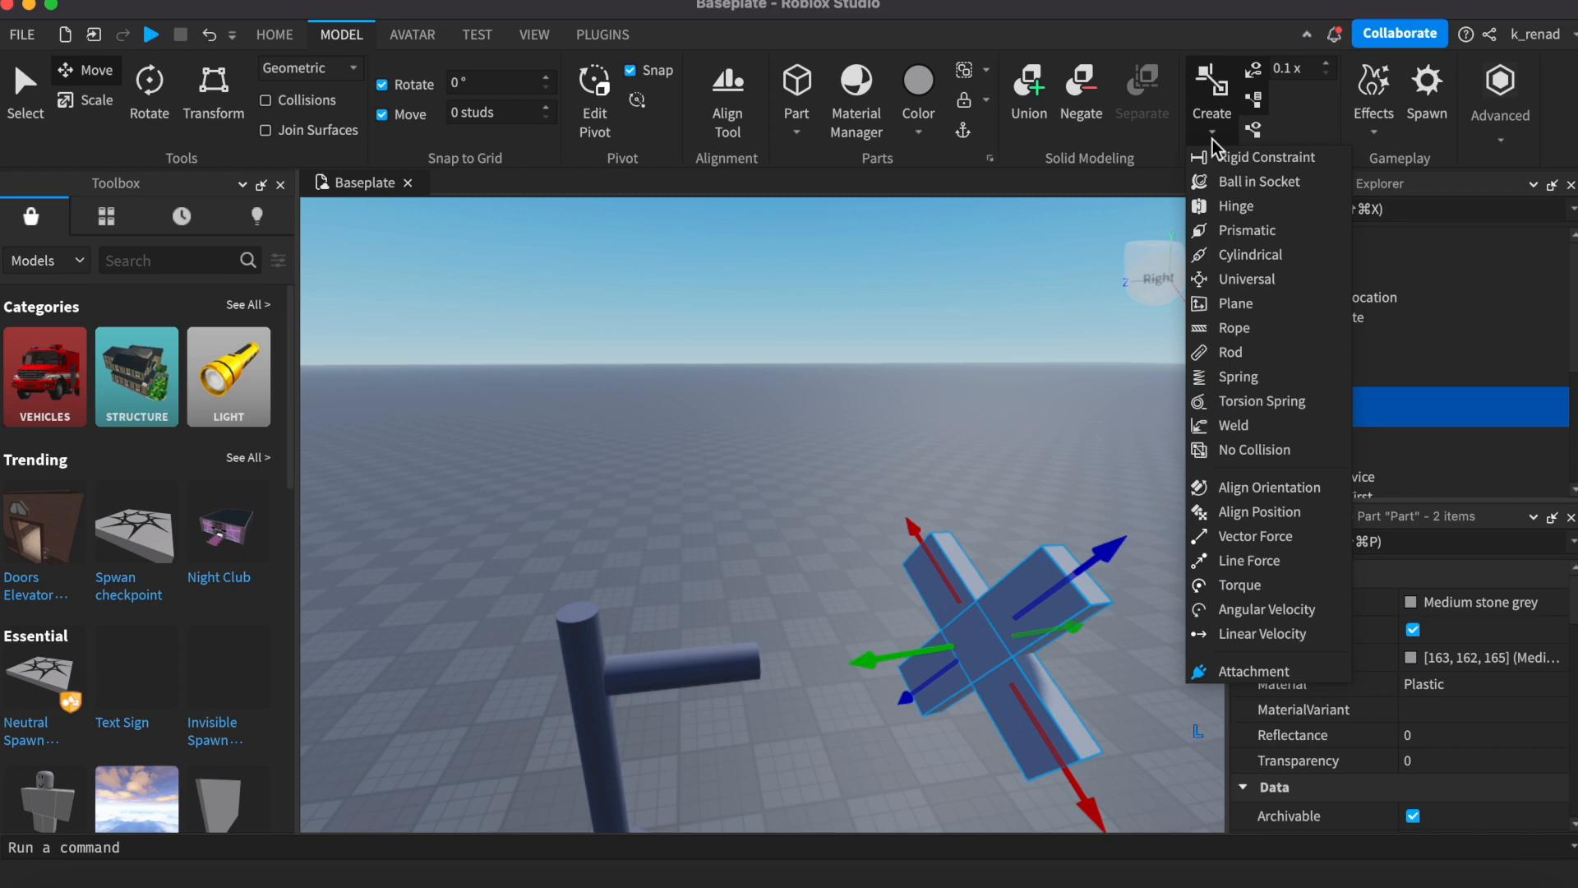
click(1235, 207)
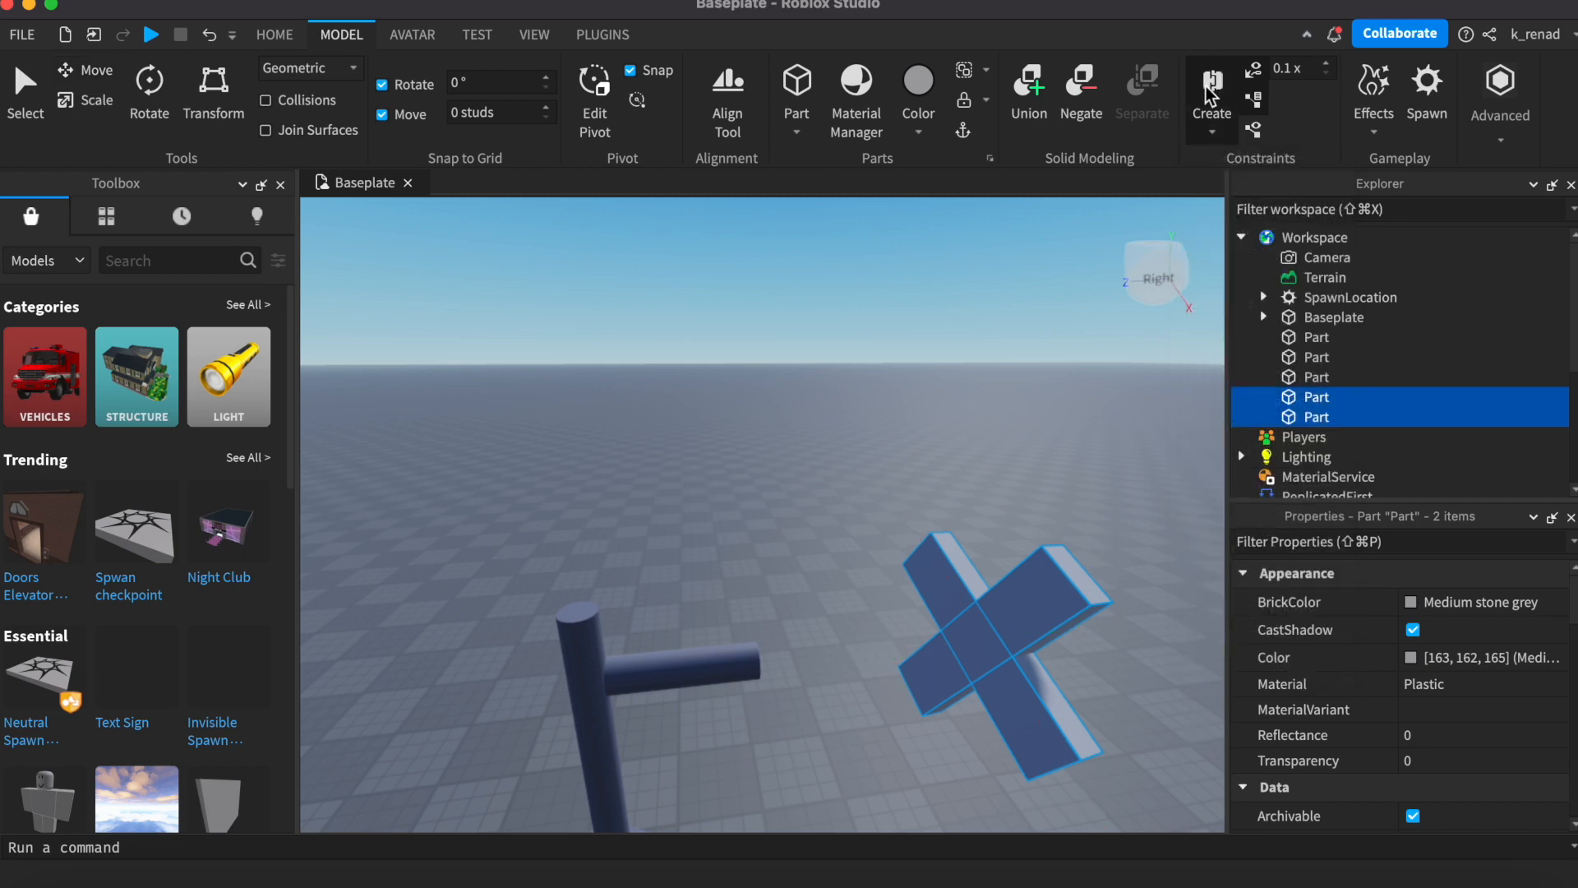
click(972, 644)
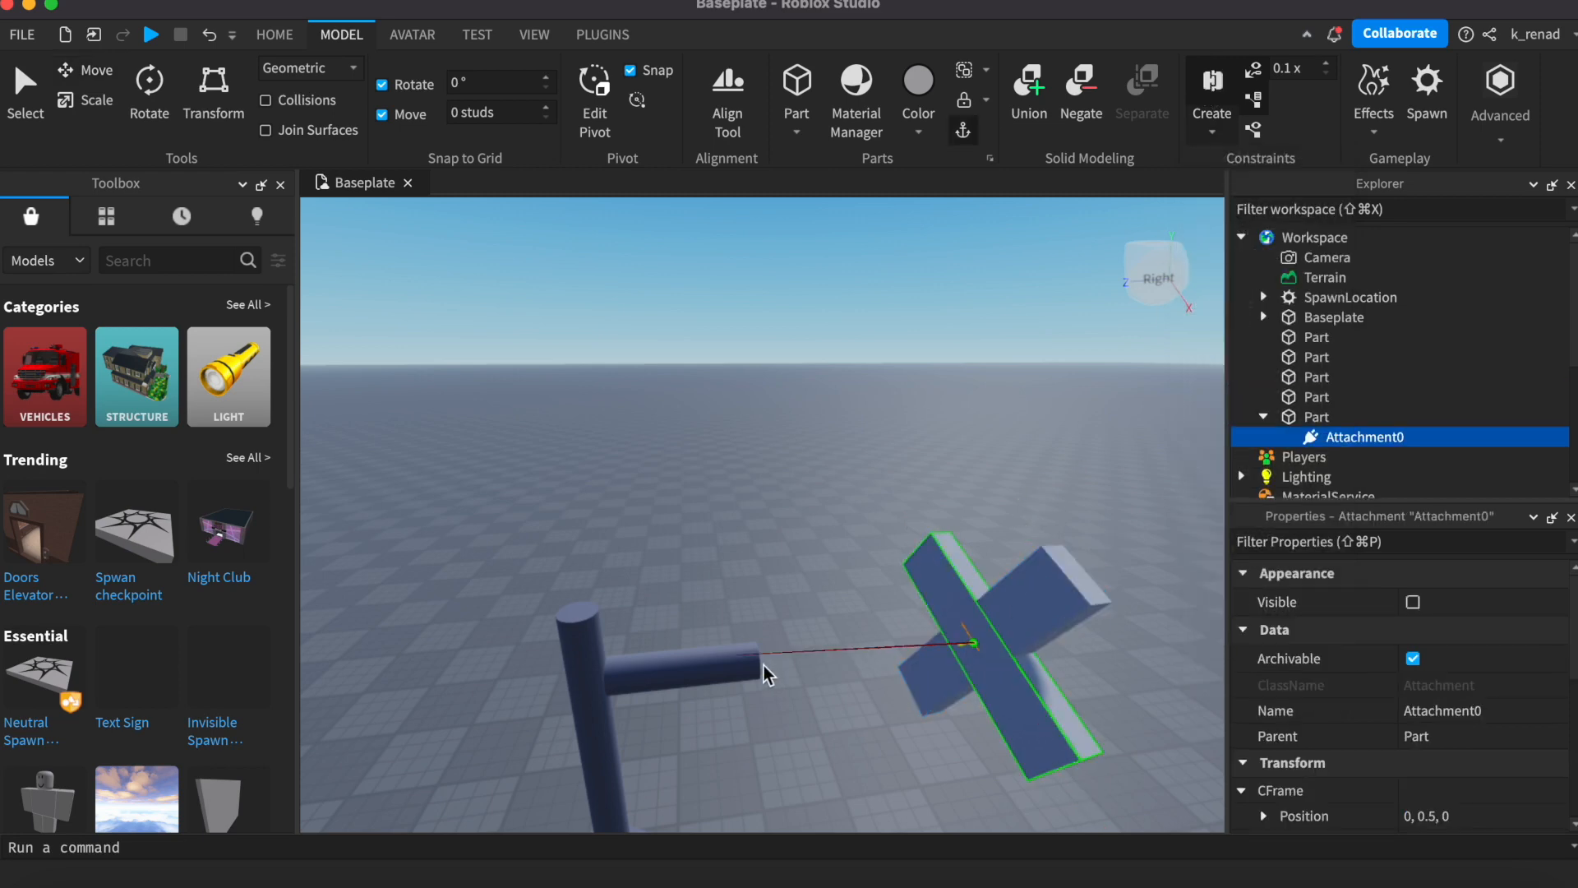
right_drag(787, 684, 787, 684)
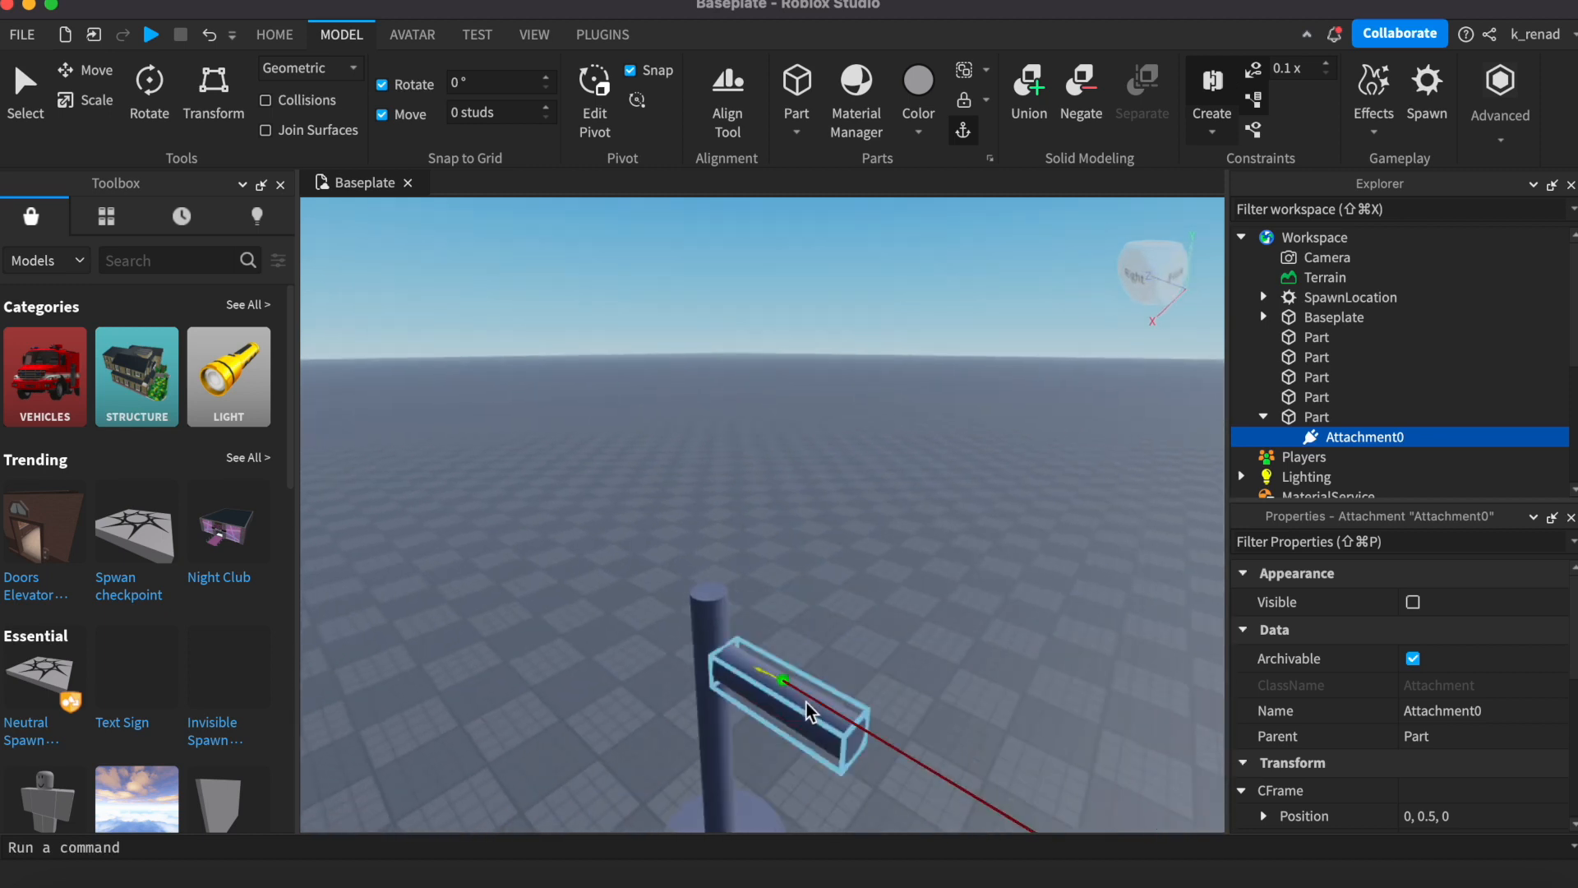
click(856, 750)
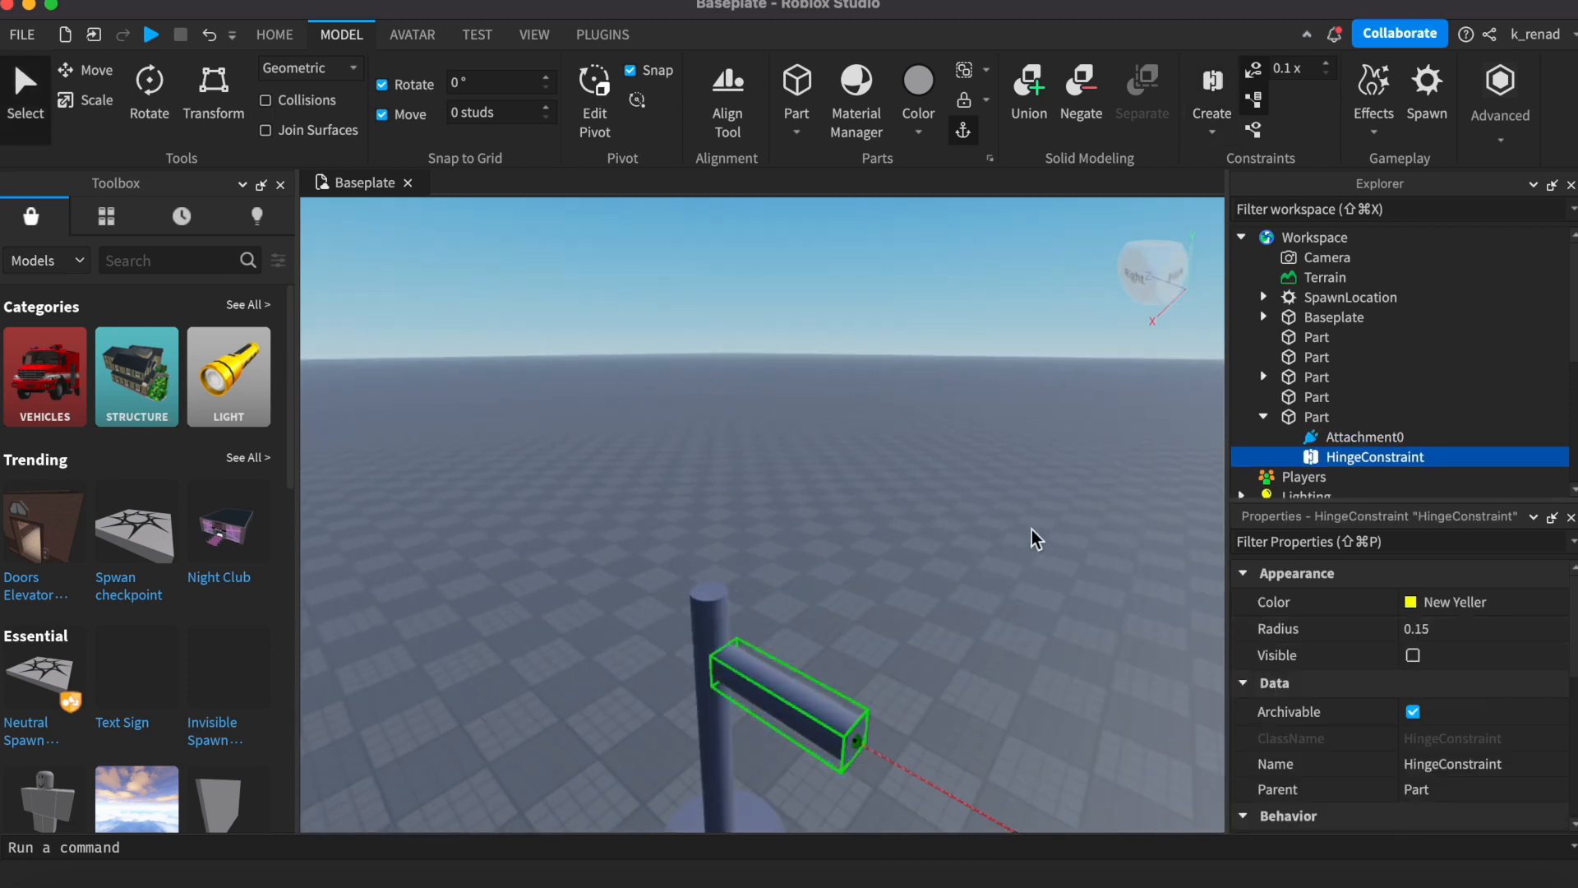
Step: Create a second hinge constraint from the centre of the other crossed block to the attachment at the arm's end
right_drag(995, 684, 994, 684)
scroll(994, 684, down, 2)
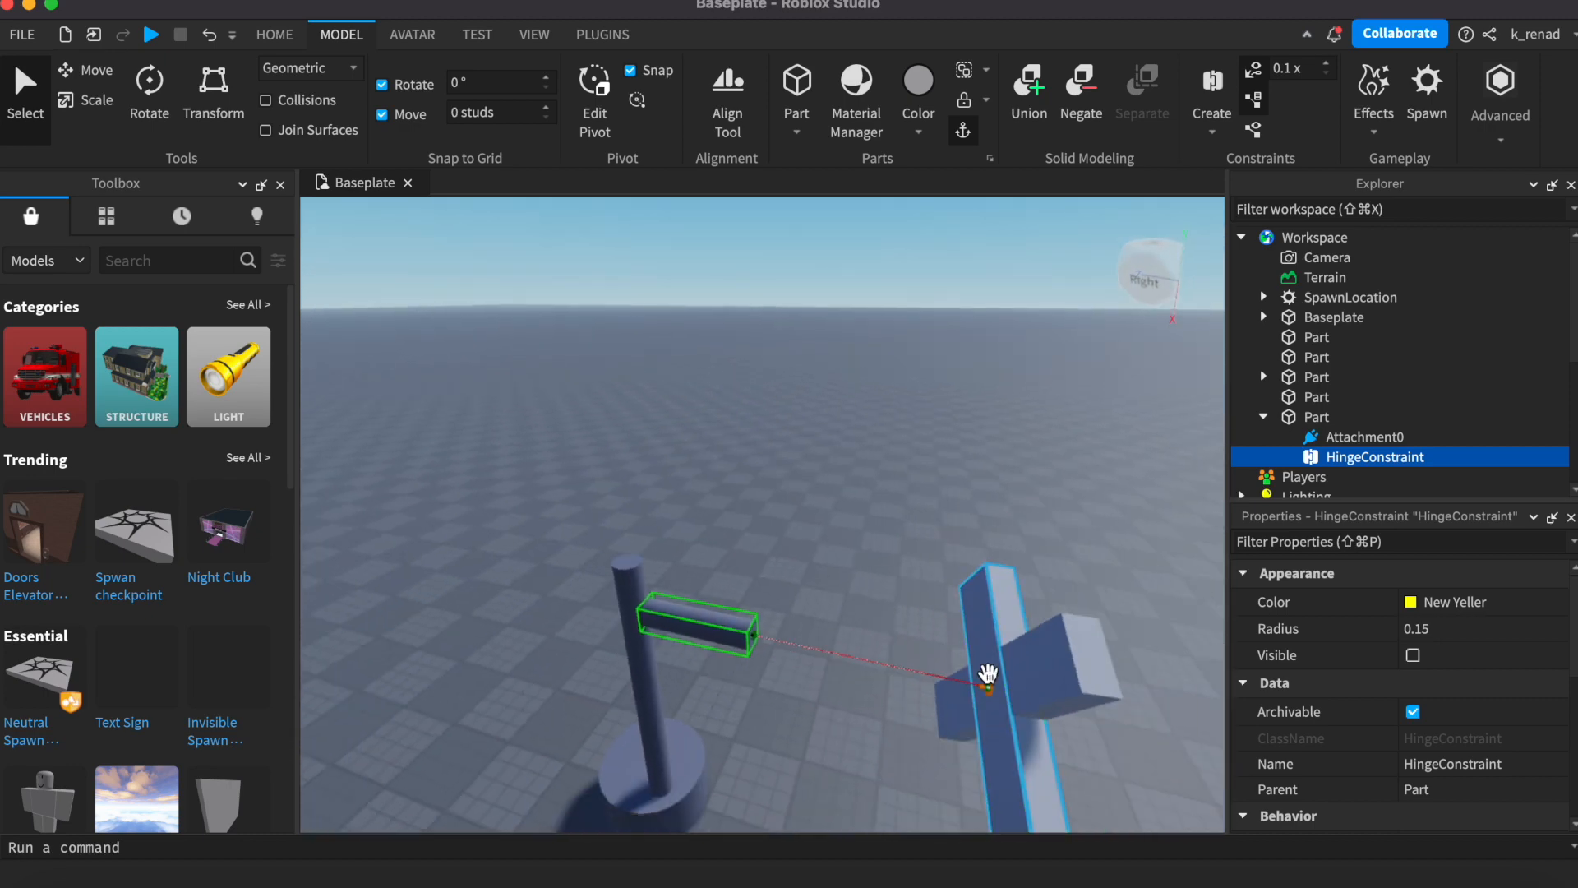
click(1201, 97)
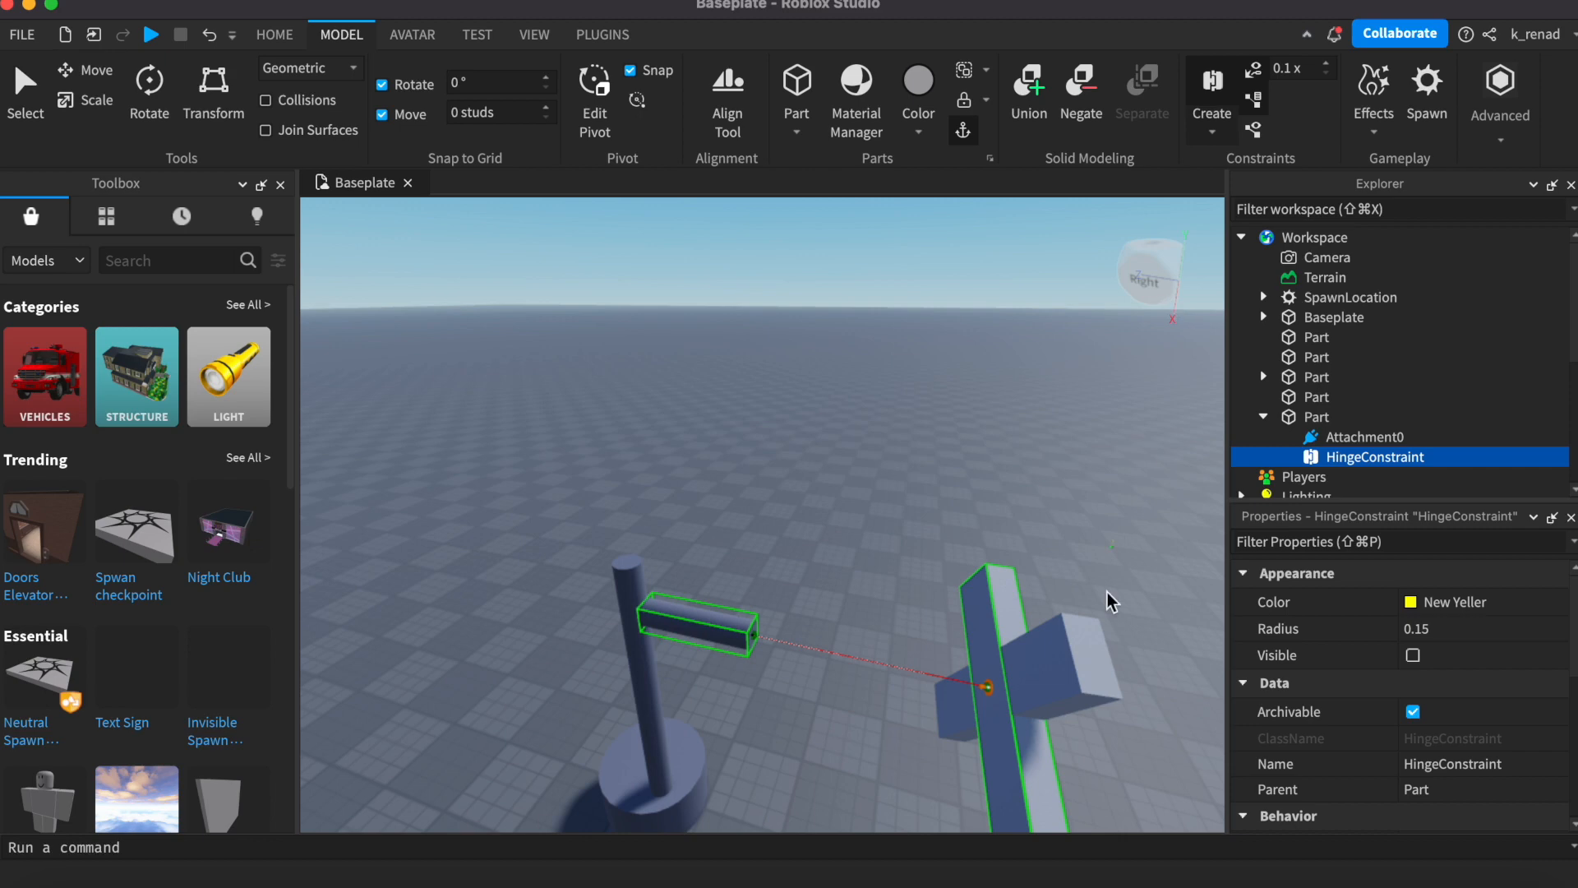
click(986, 683)
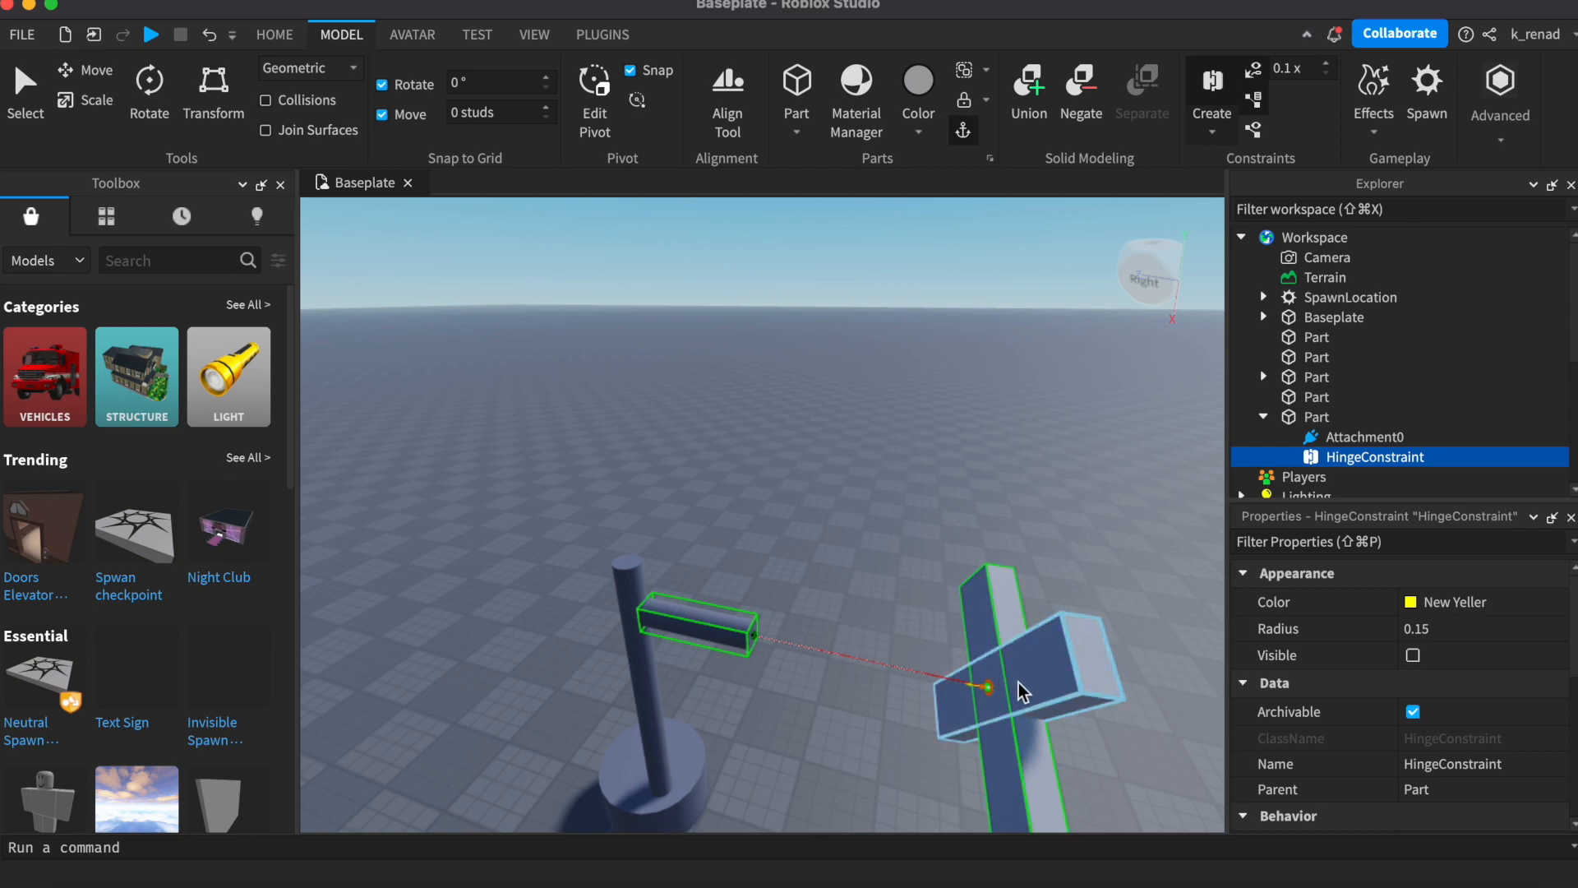
click(1016, 689)
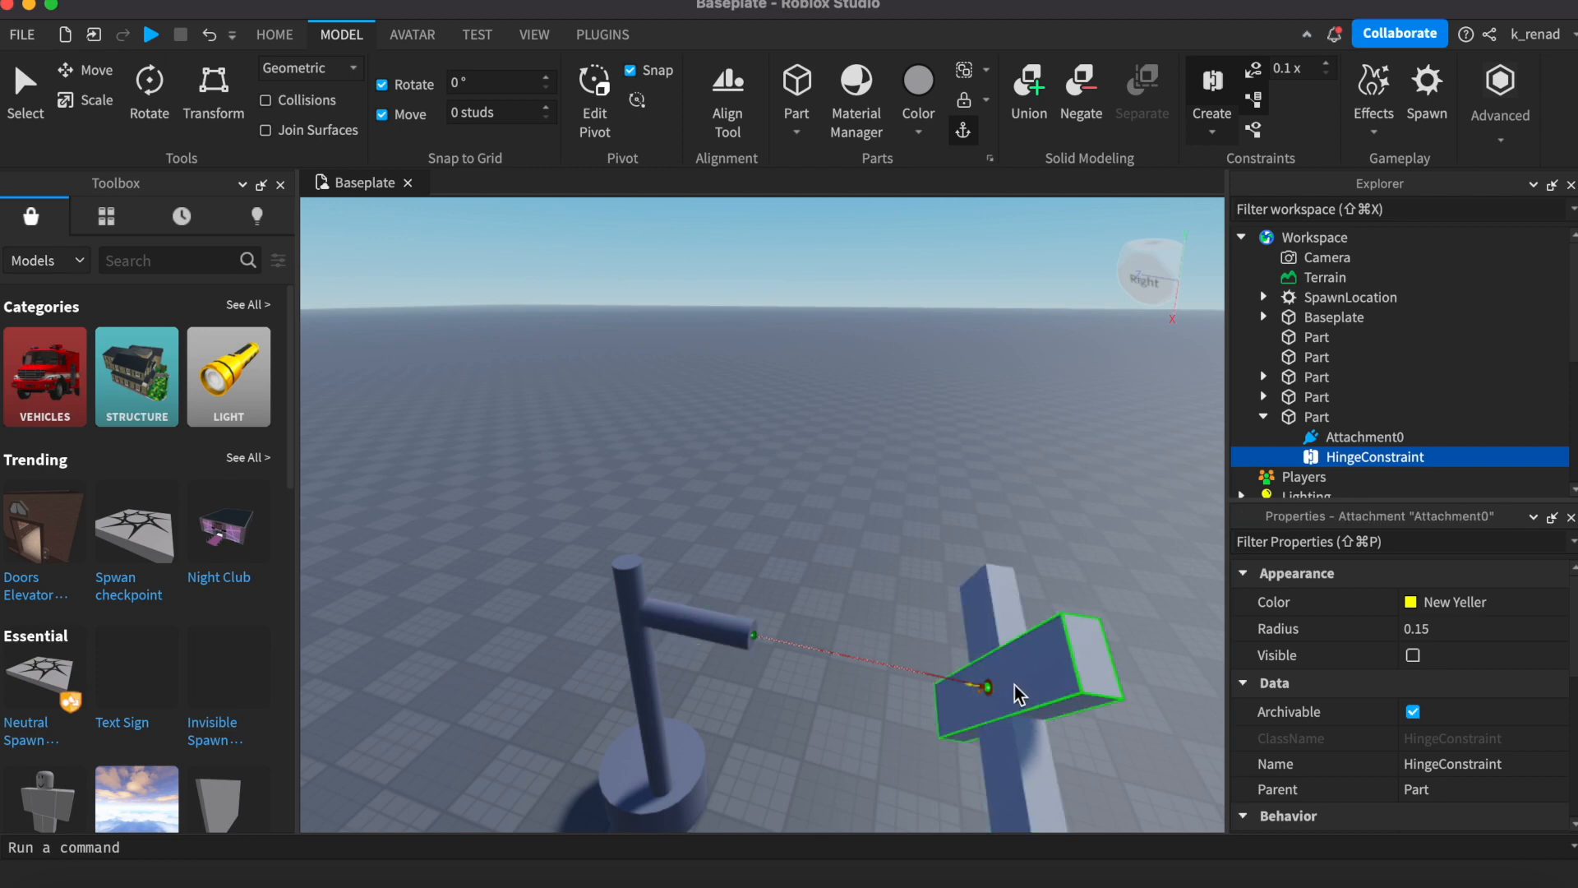
click(757, 639)
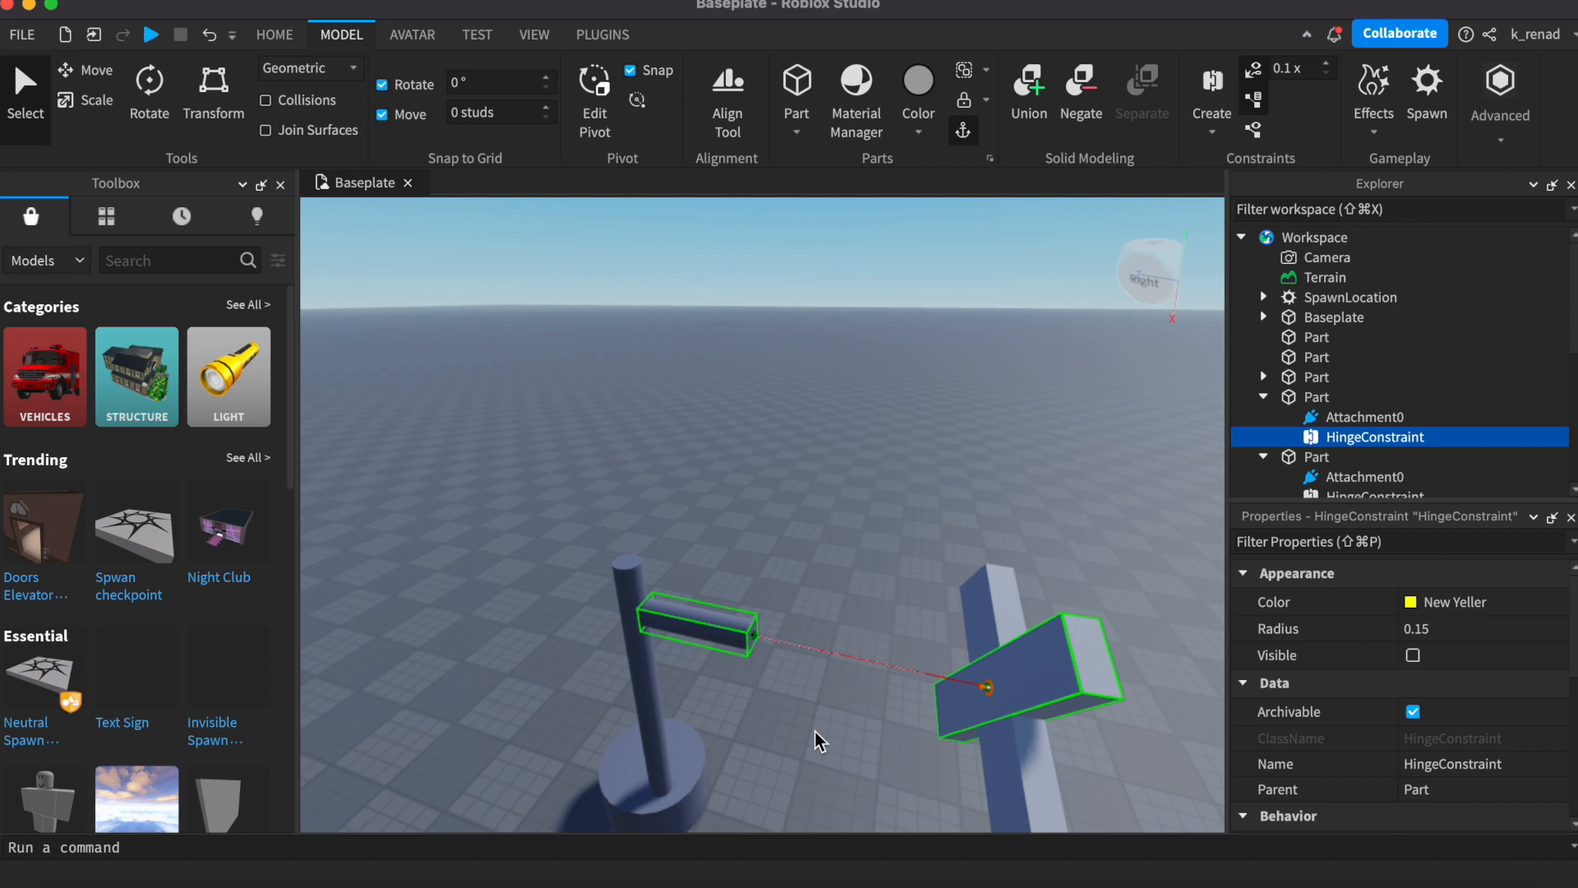
Step: Set the ActuatorType of the flatter crossed block's hinge constraint to Motor
click(1378, 544)
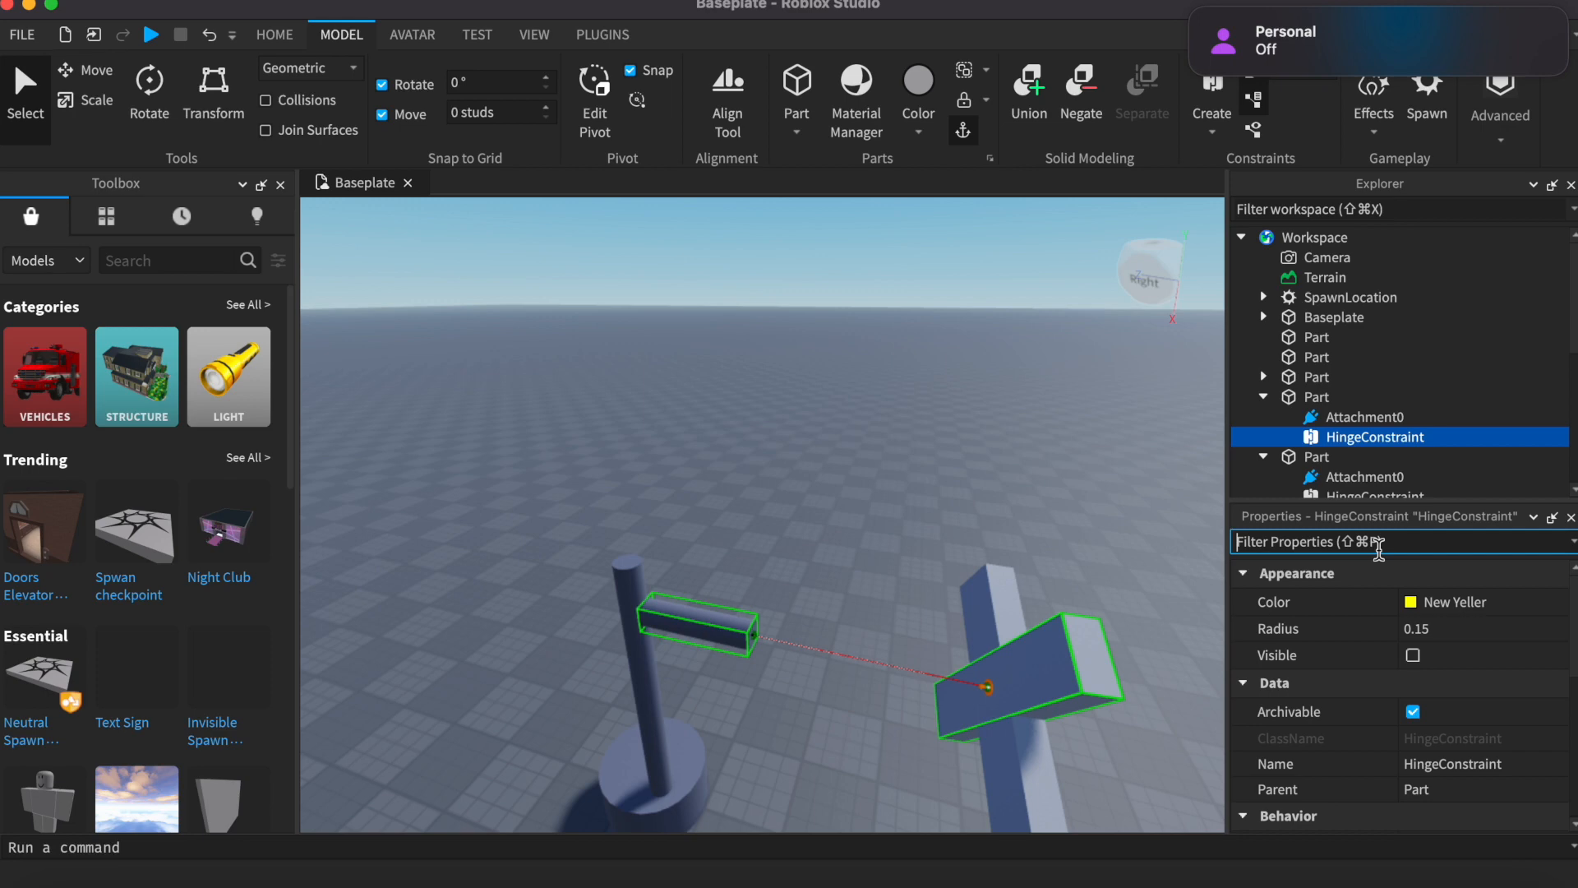
text(a)
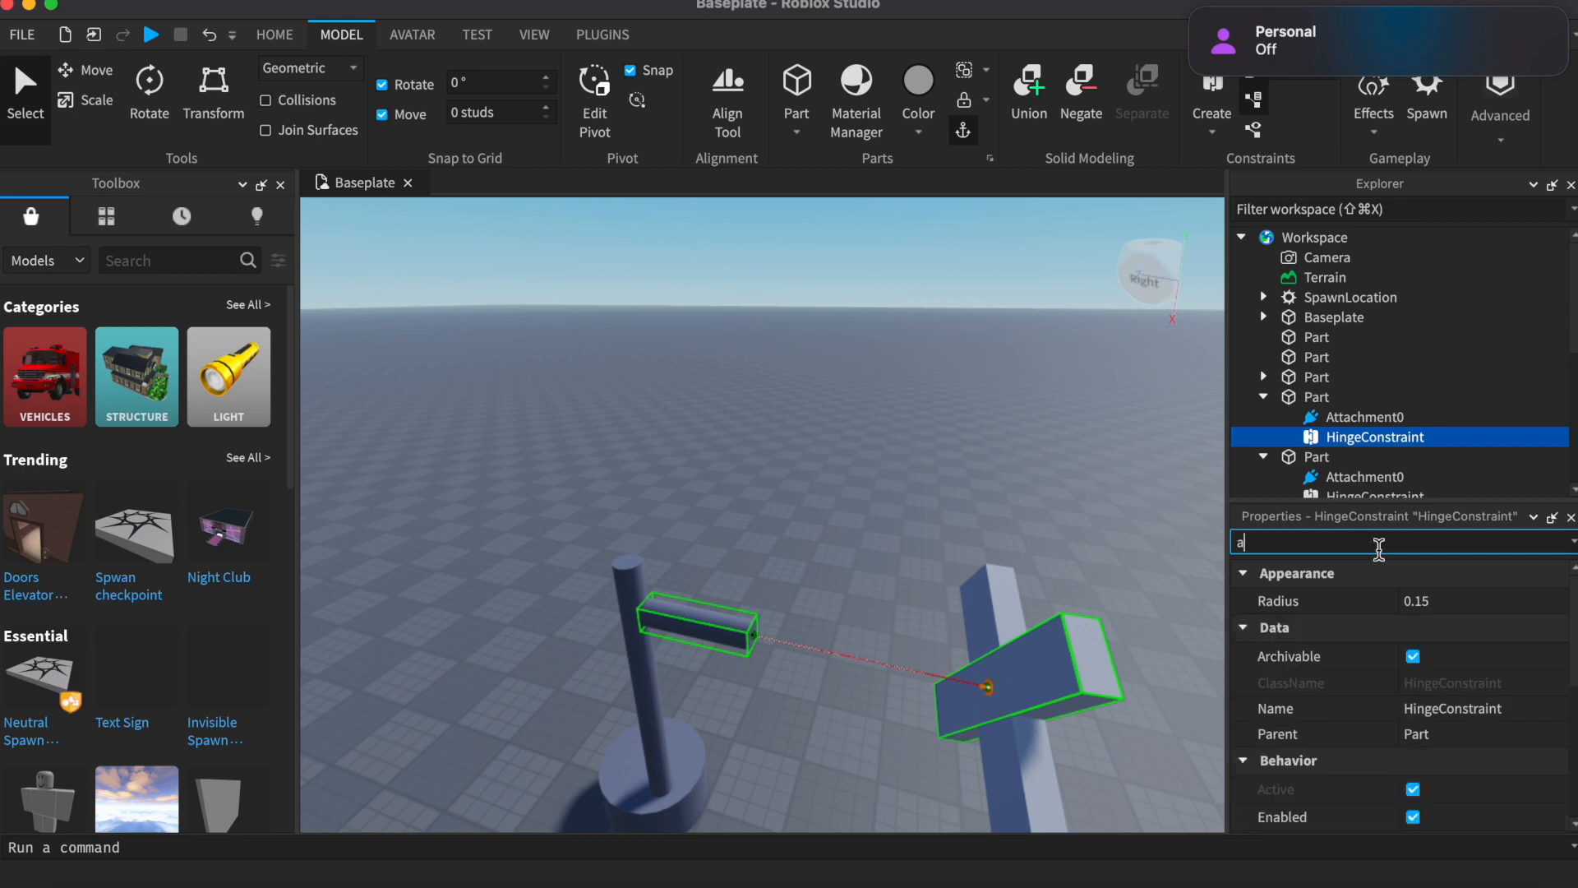
text(c)
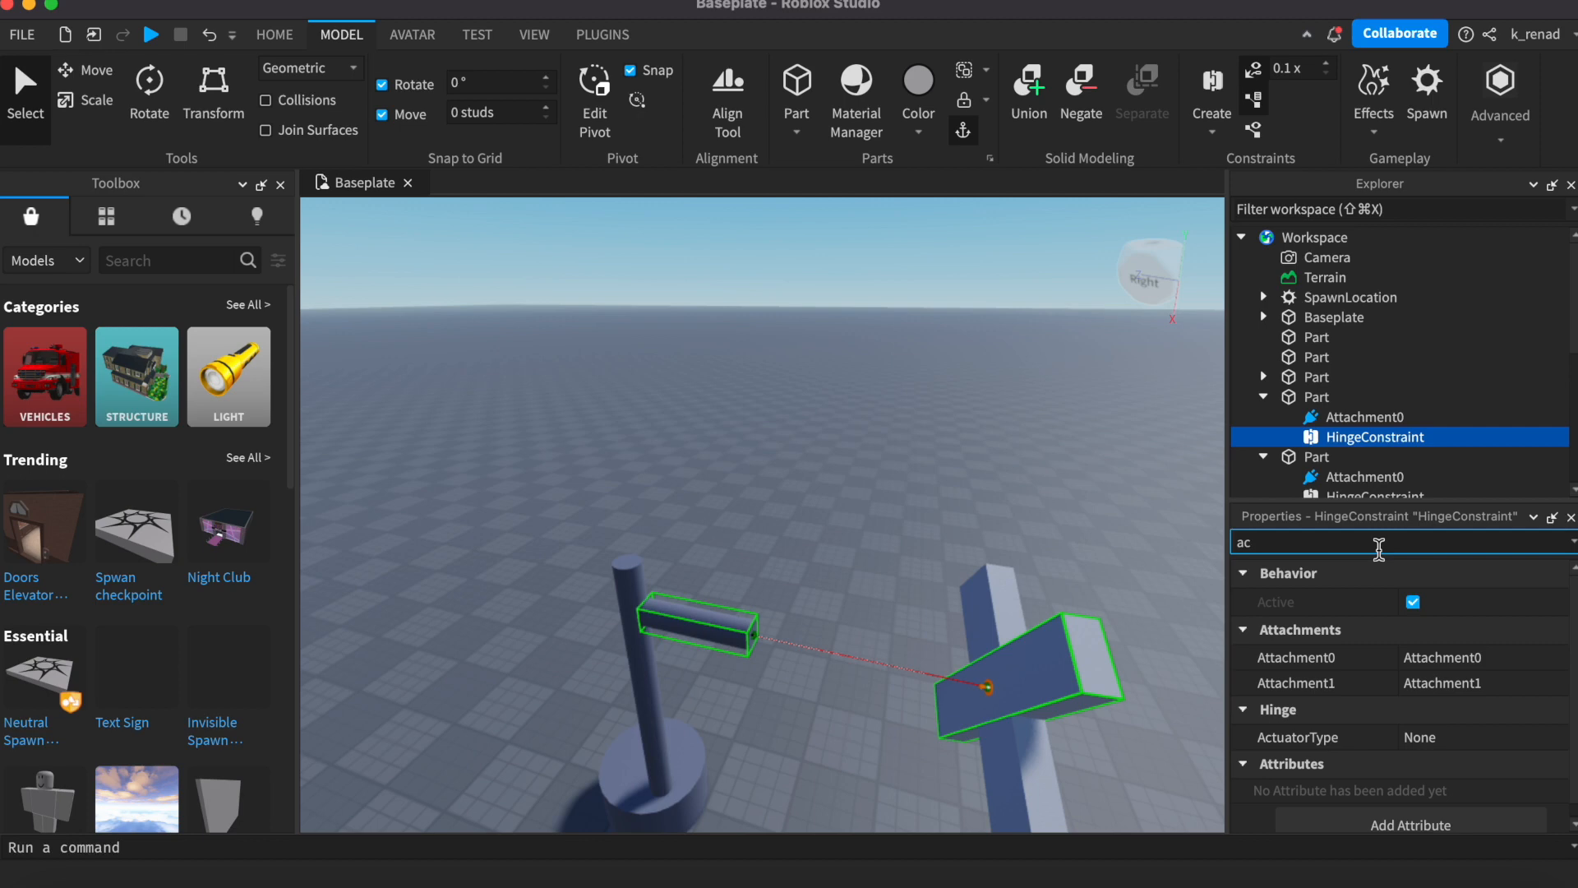
click(1435, 738)
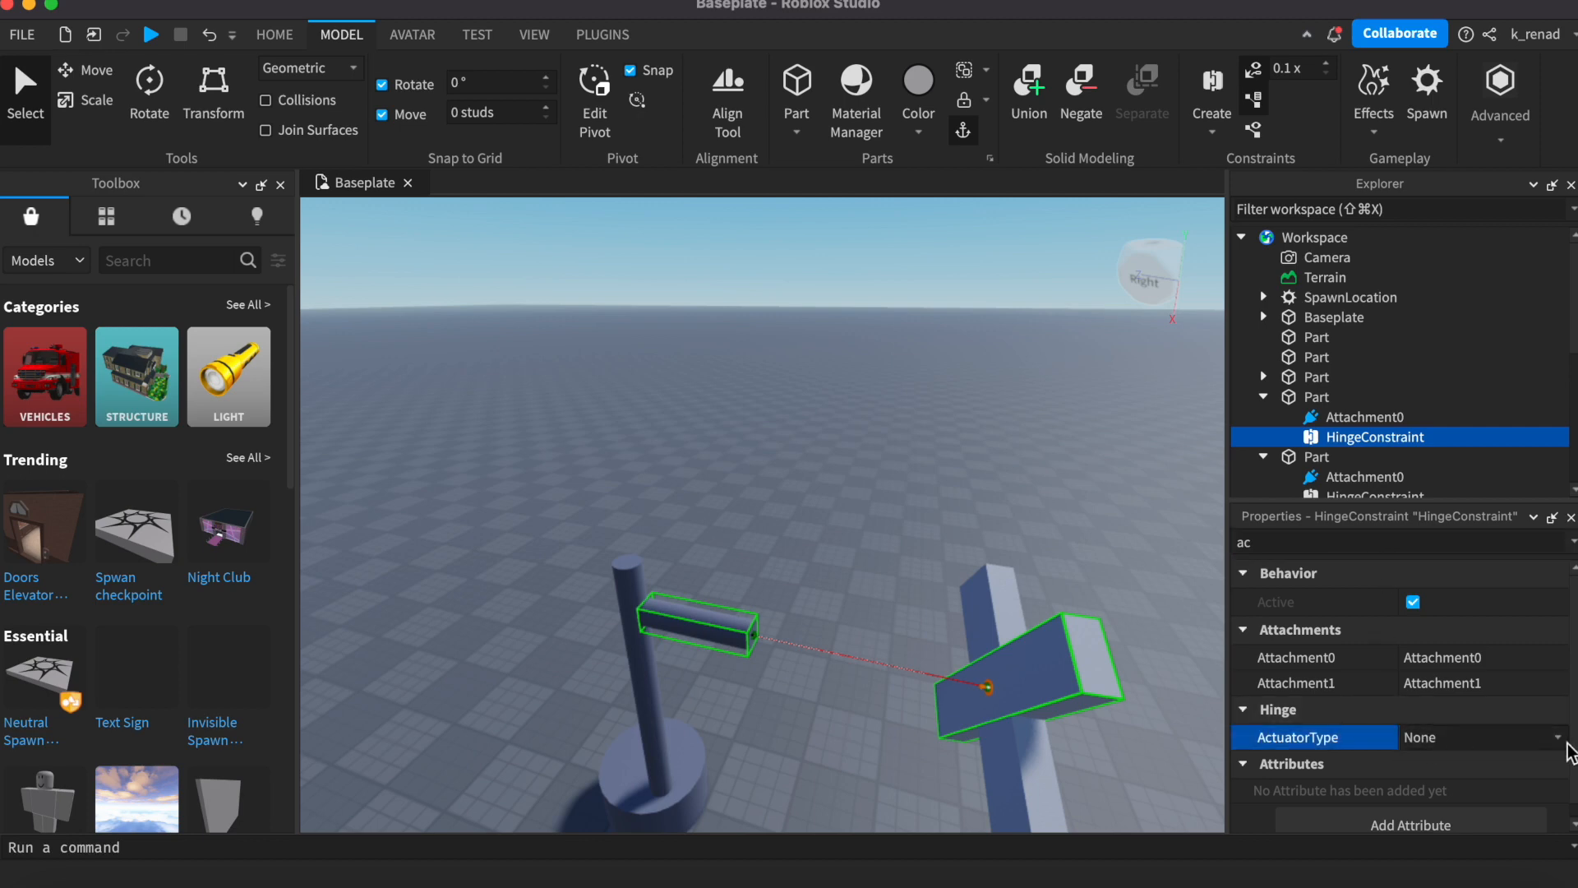
click(1558, 737)
click(1492, 779)
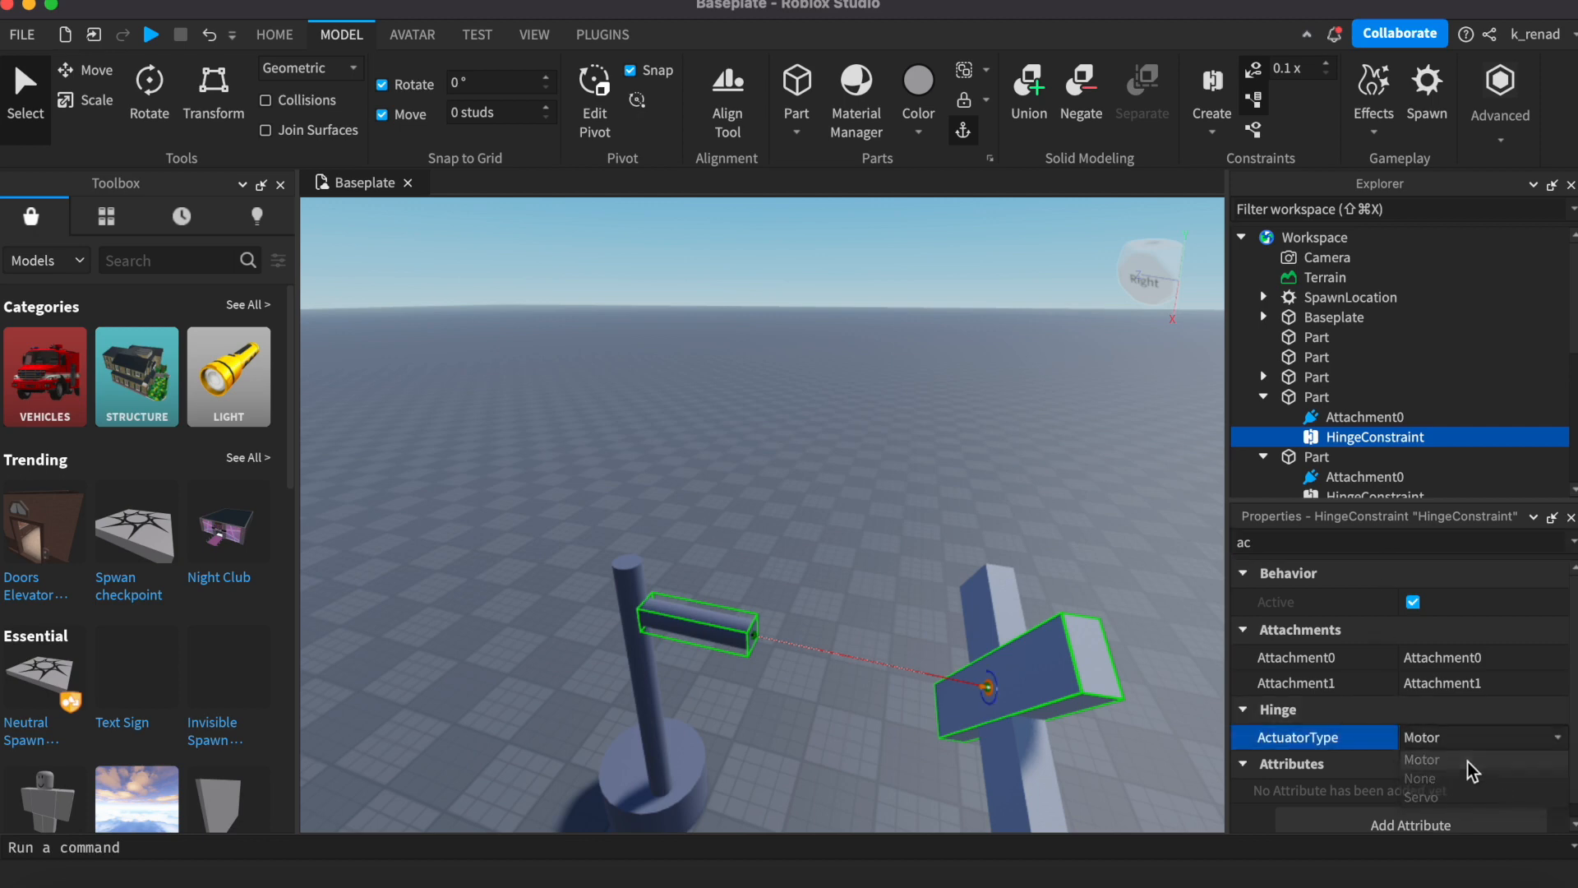
Step: Set the AngularVelocity of the flatter block's hinge constraint to 0.6
click(1325, 541)
key(BackSpace)
key(BackSpace)
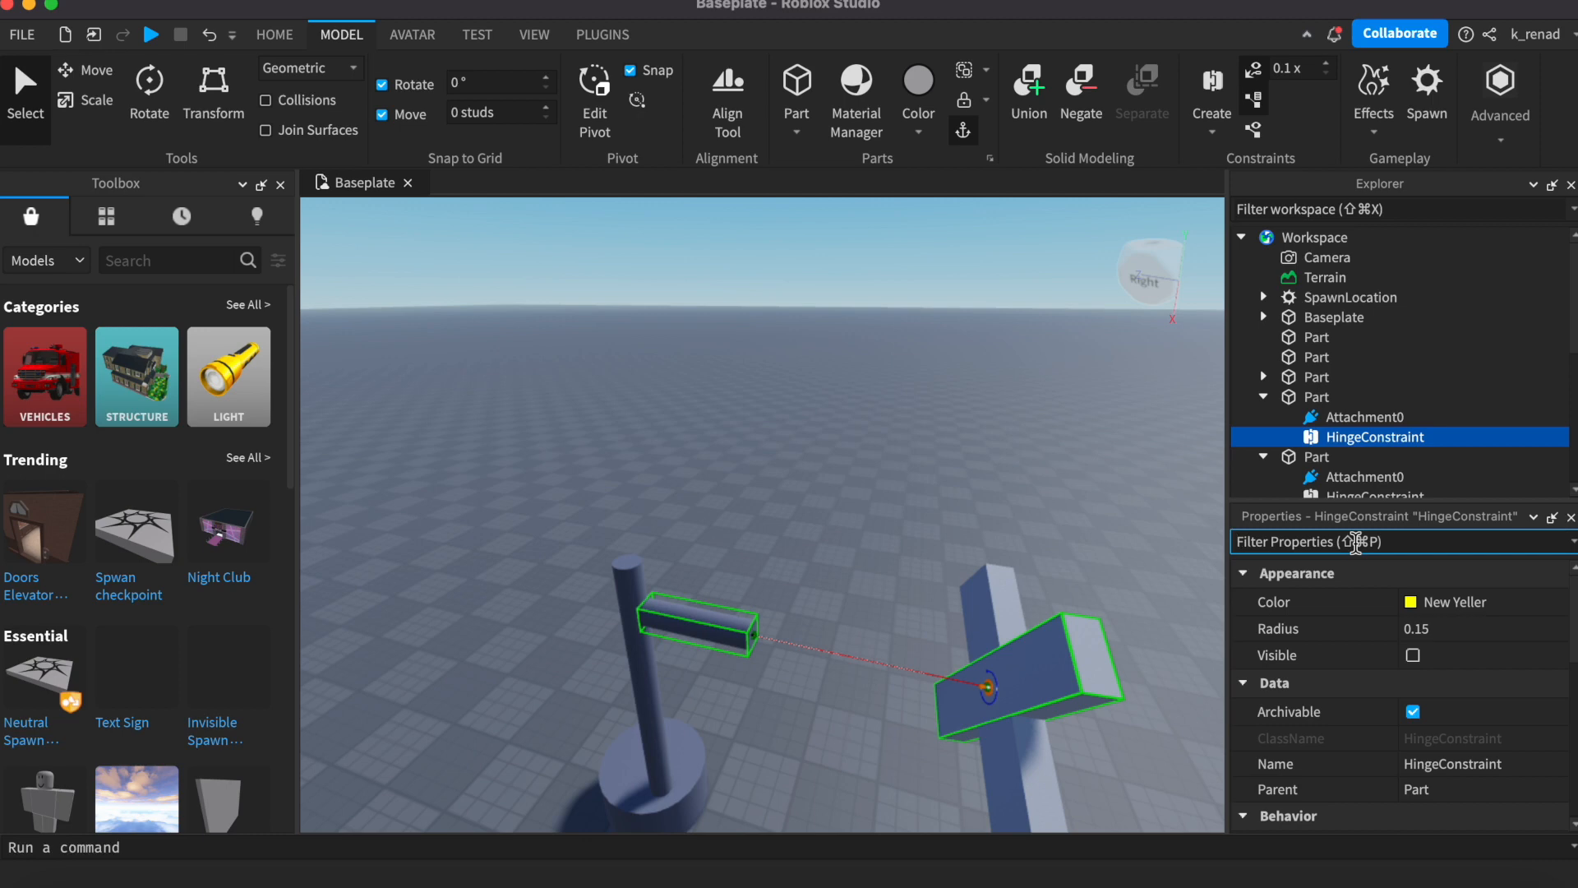
text(and)
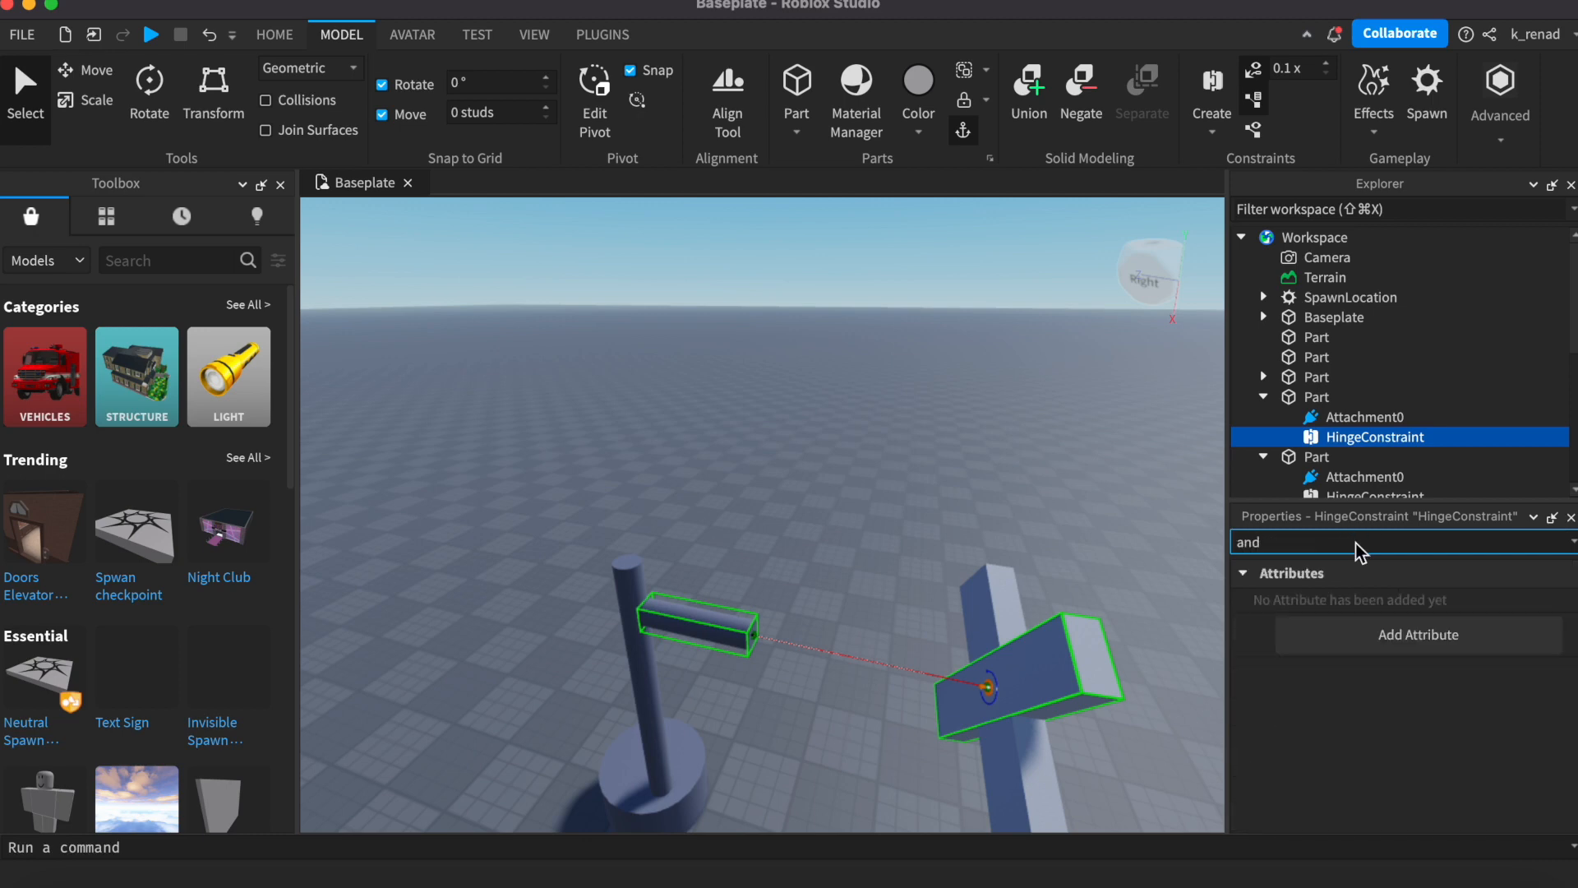
key(BackSpace)
text(g)
click(1425, 657)
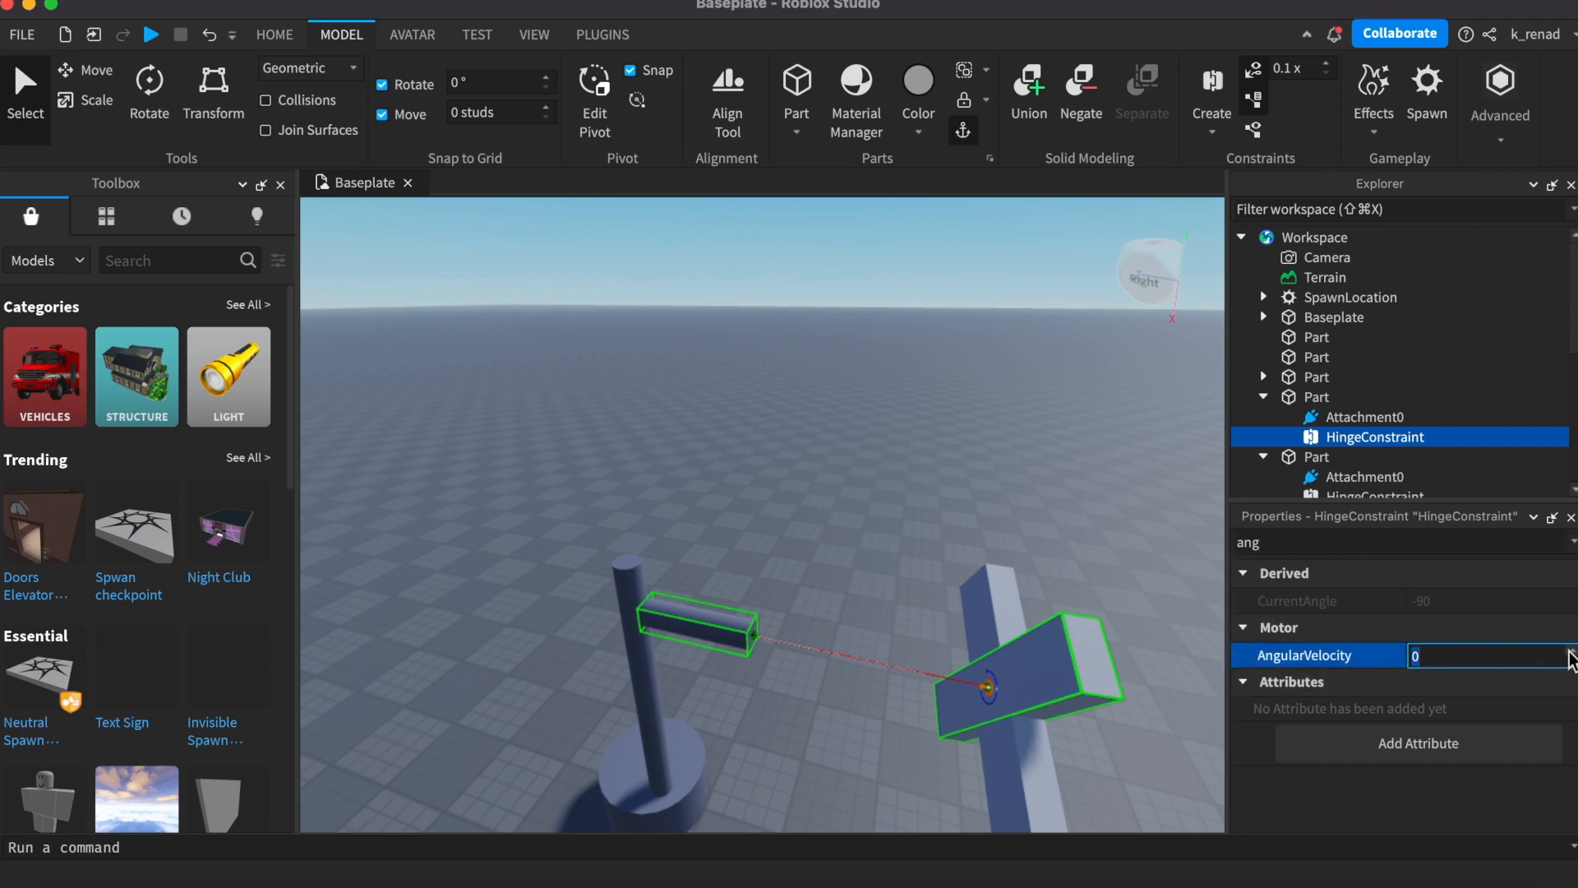
text(2)
key(BackSpace)
text(0.6)
Step: Set the MotorMaxTorque of the flatter block's hinge constraint to 100000 and deselect the constraint
click(1297, 549)
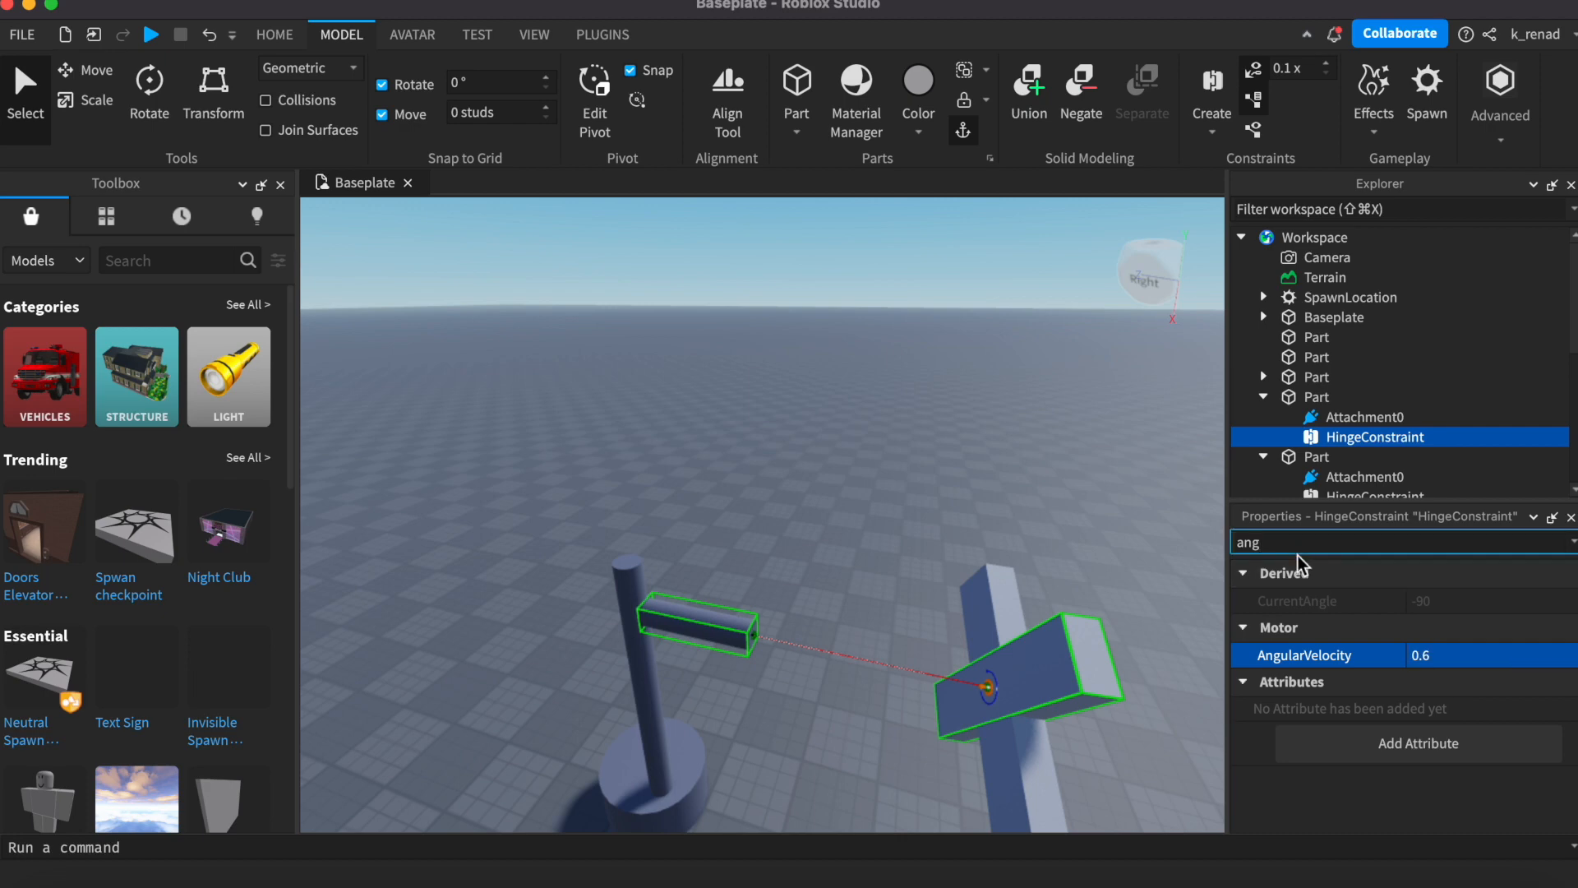
key(BackSpace)
key(BackSpace)
key(BackSpace)
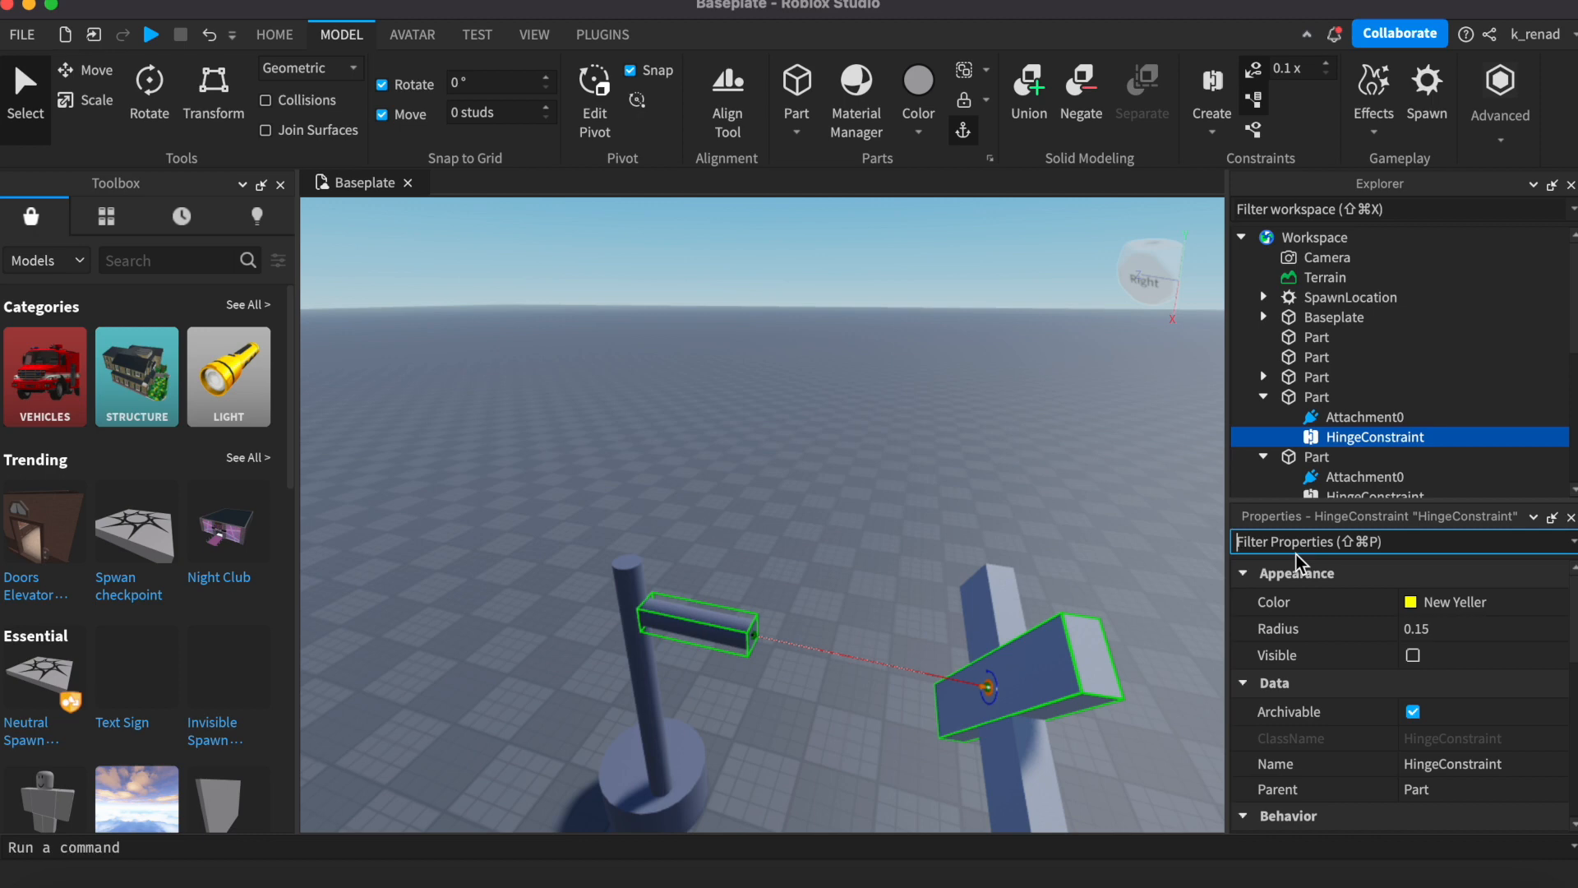
text(mo)
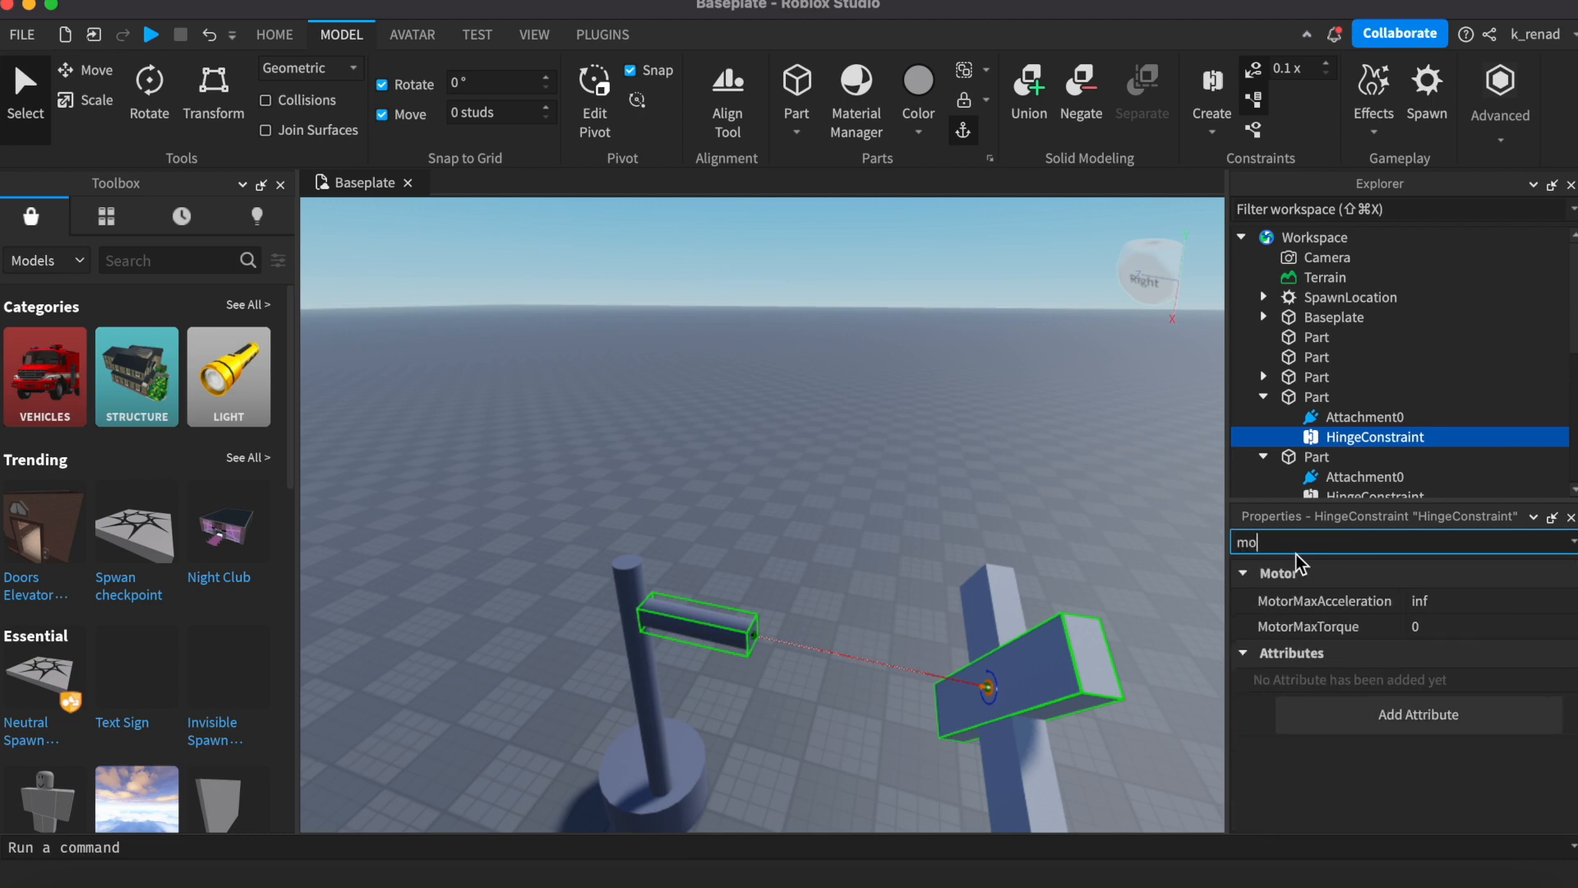
click(1417, 628)
key(BackSpace)
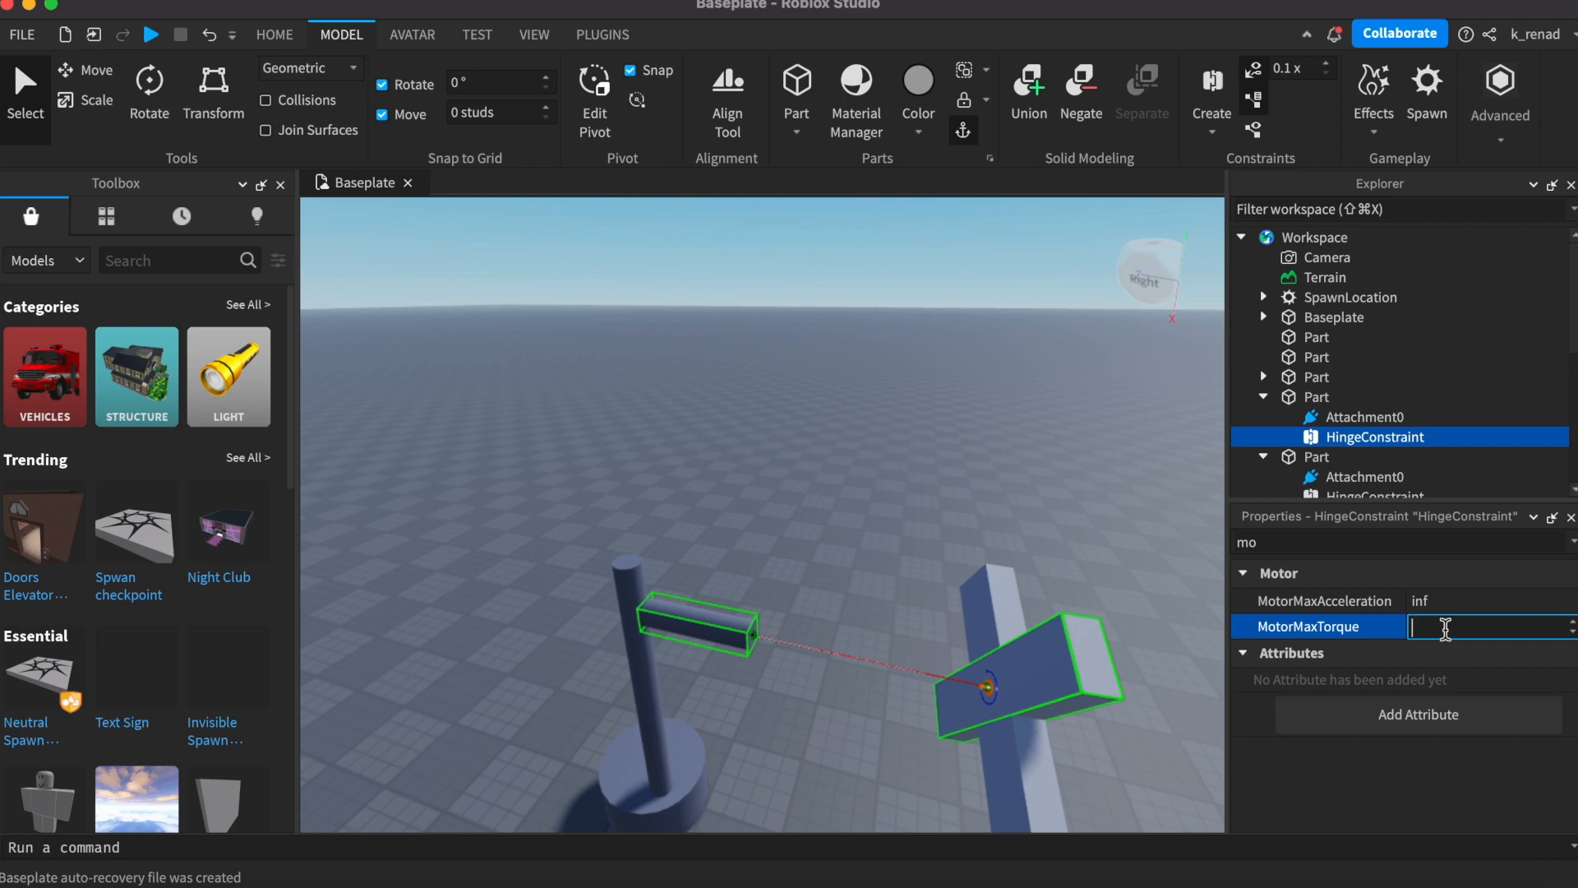
text(1)
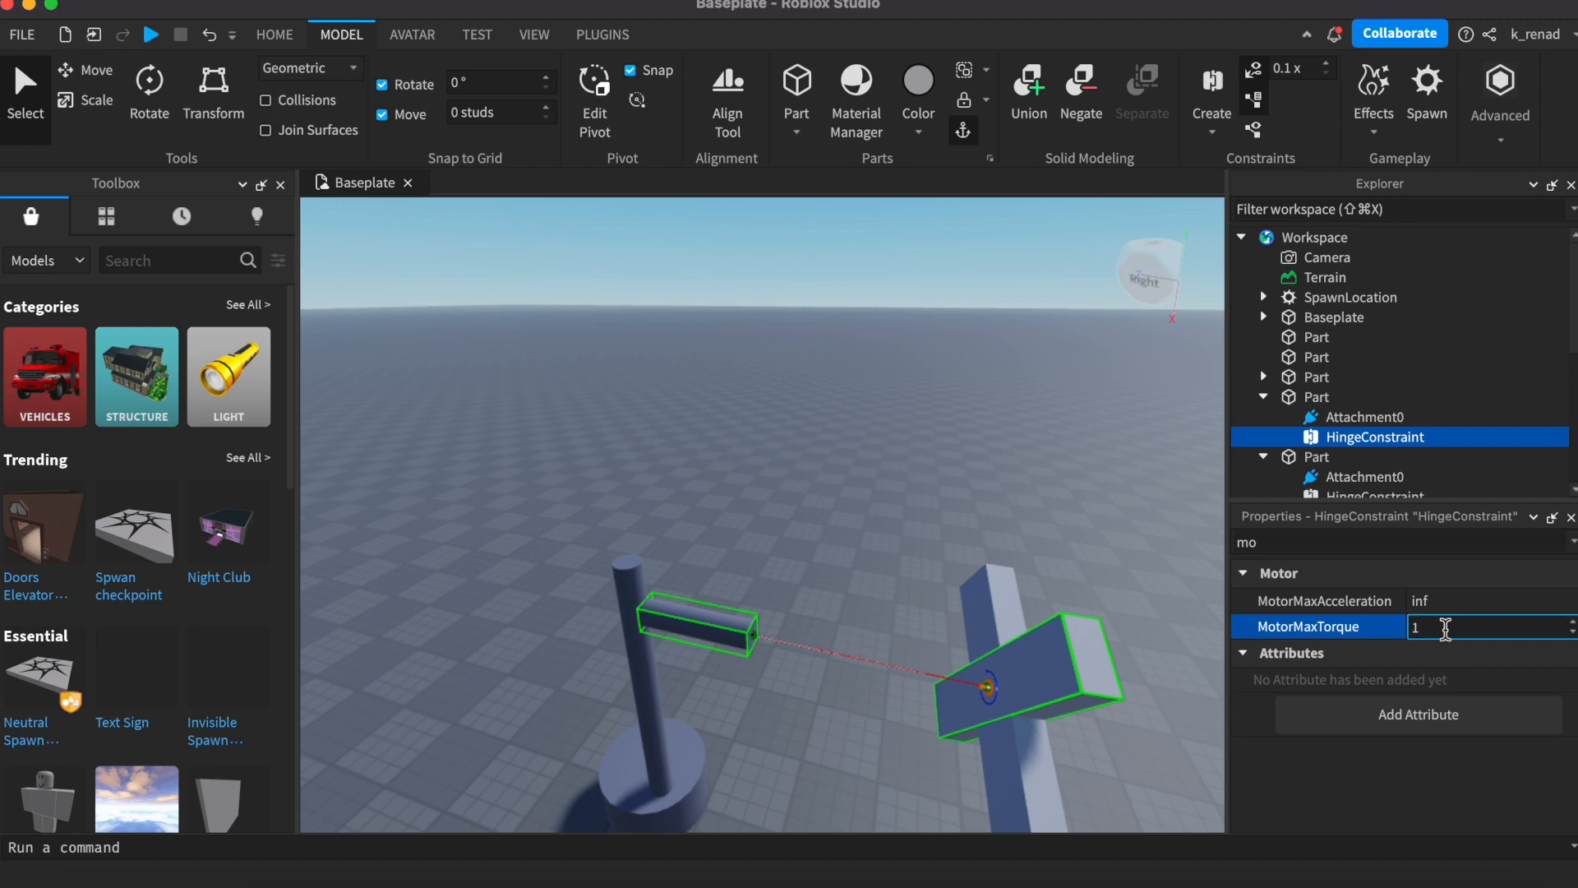
text(00000)
click(1065, 549)
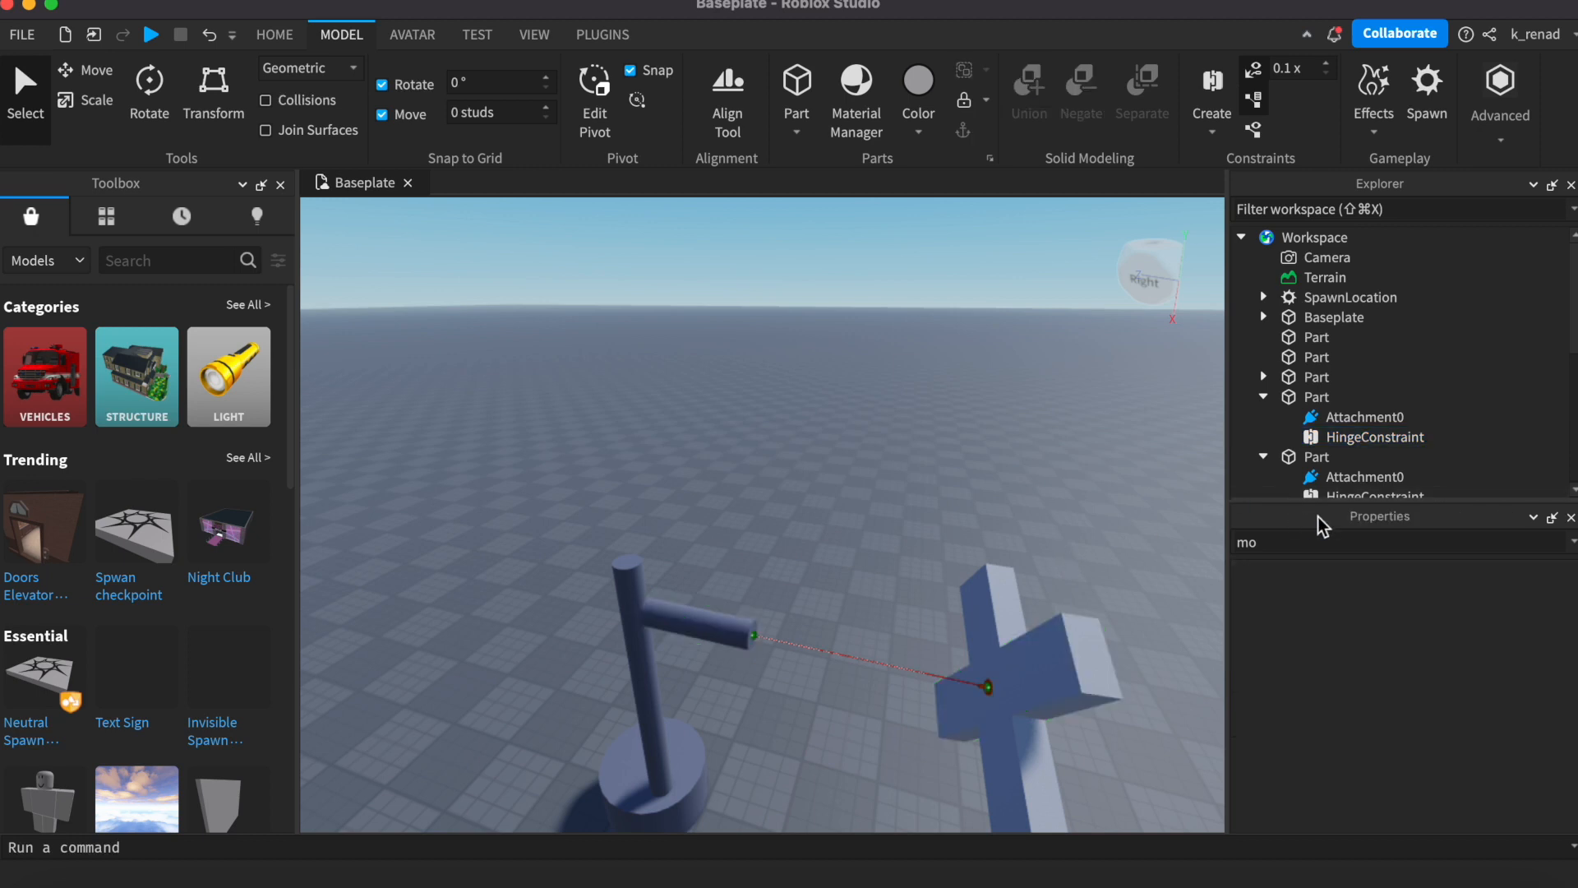
Step: Select the steeper crossed block's hinge constraint and set its ActuatorType to Motor
click(1326, 494)
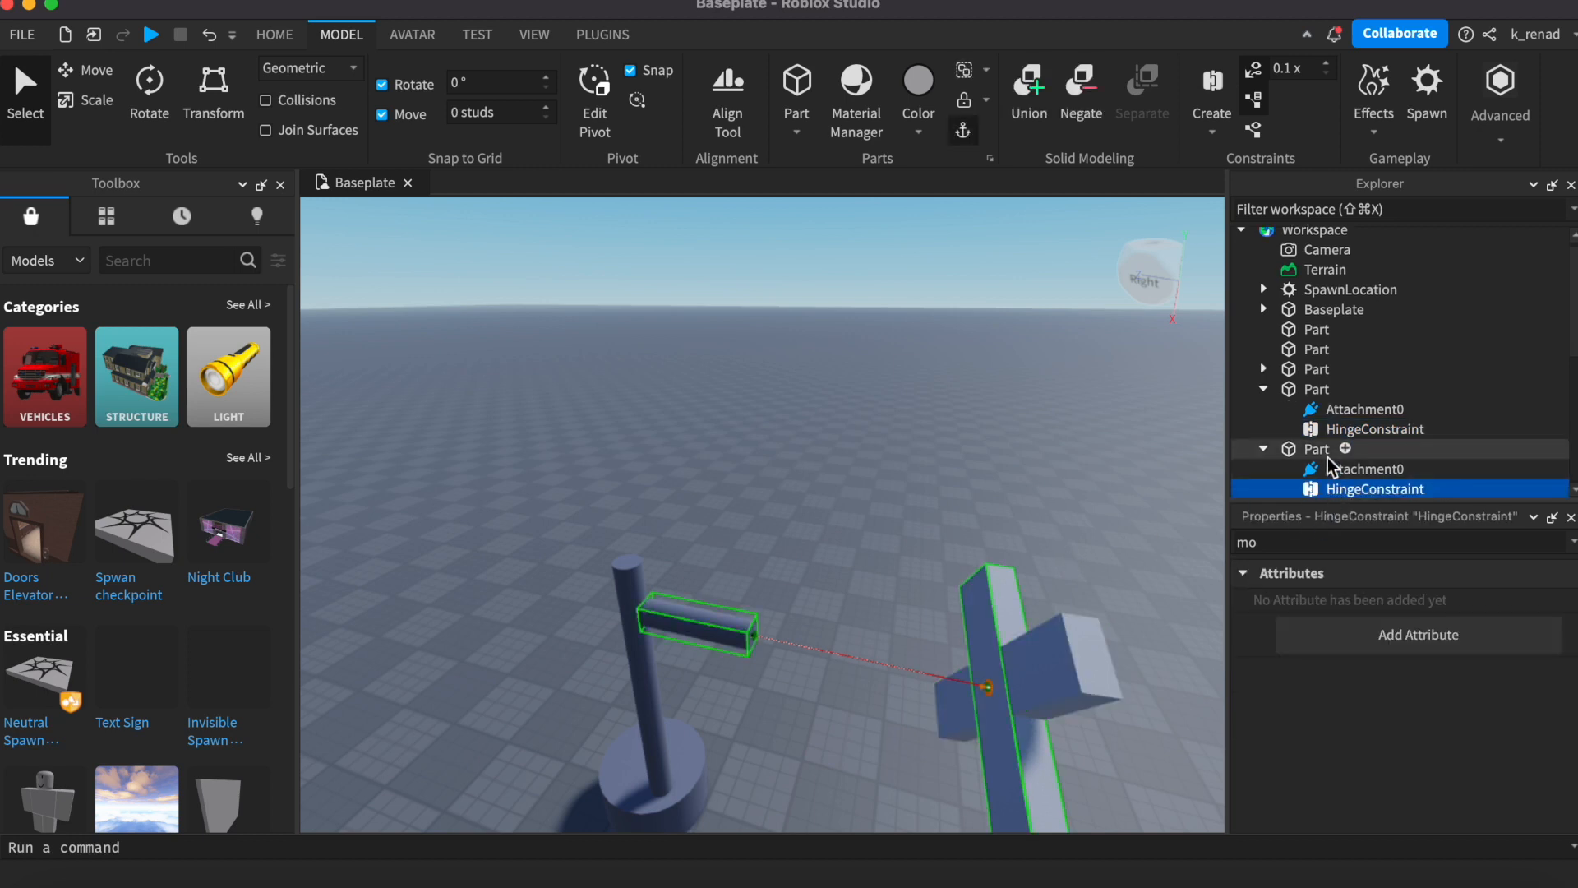
click(1331, 429)
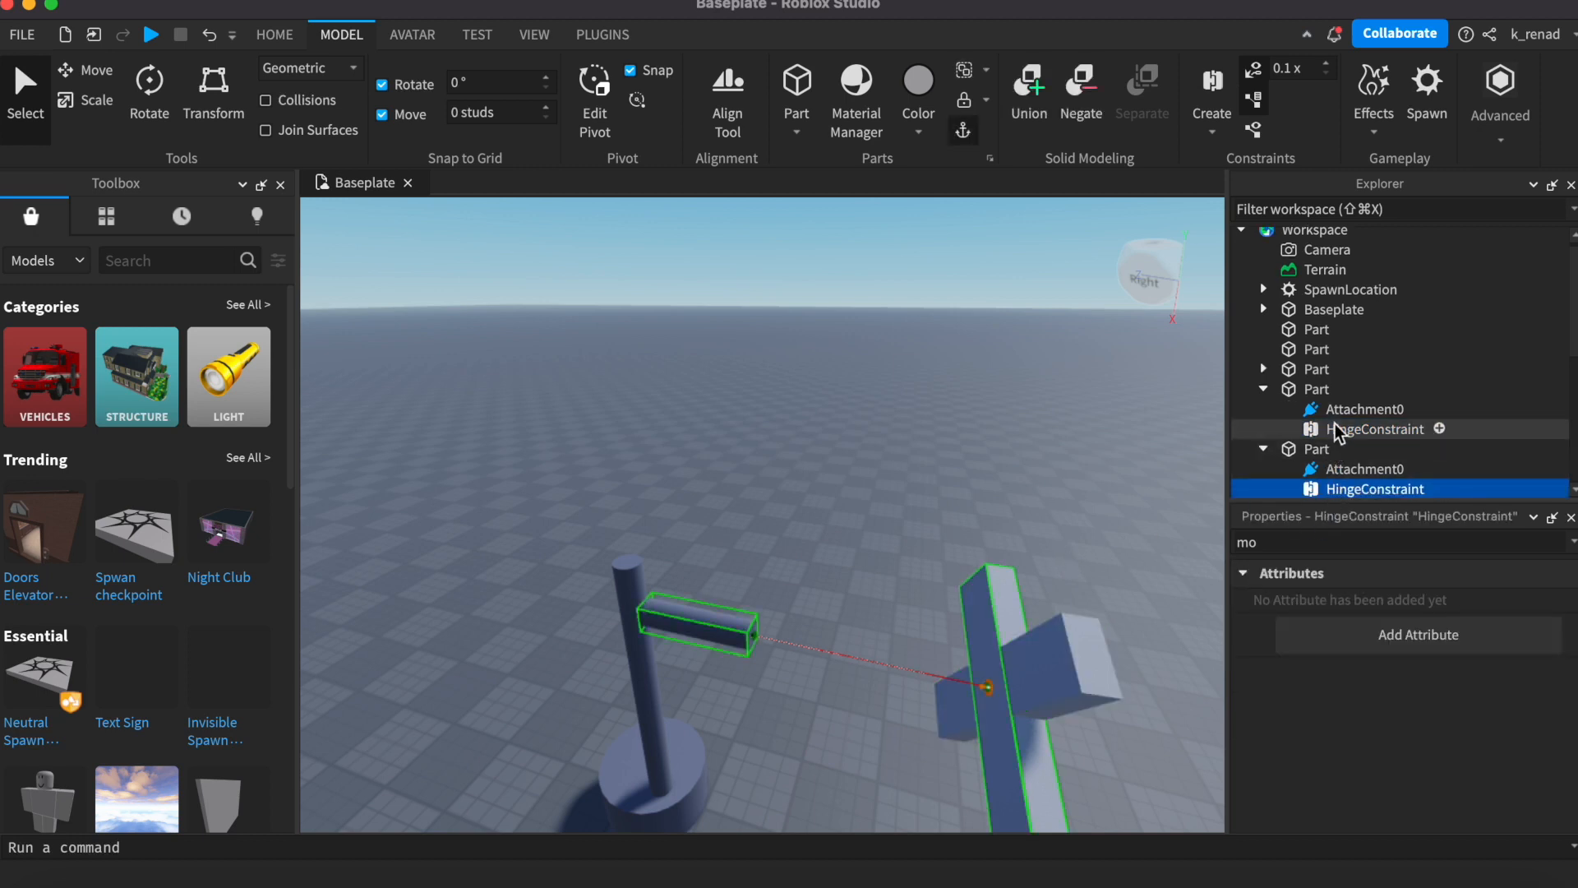
click(1348, 491)
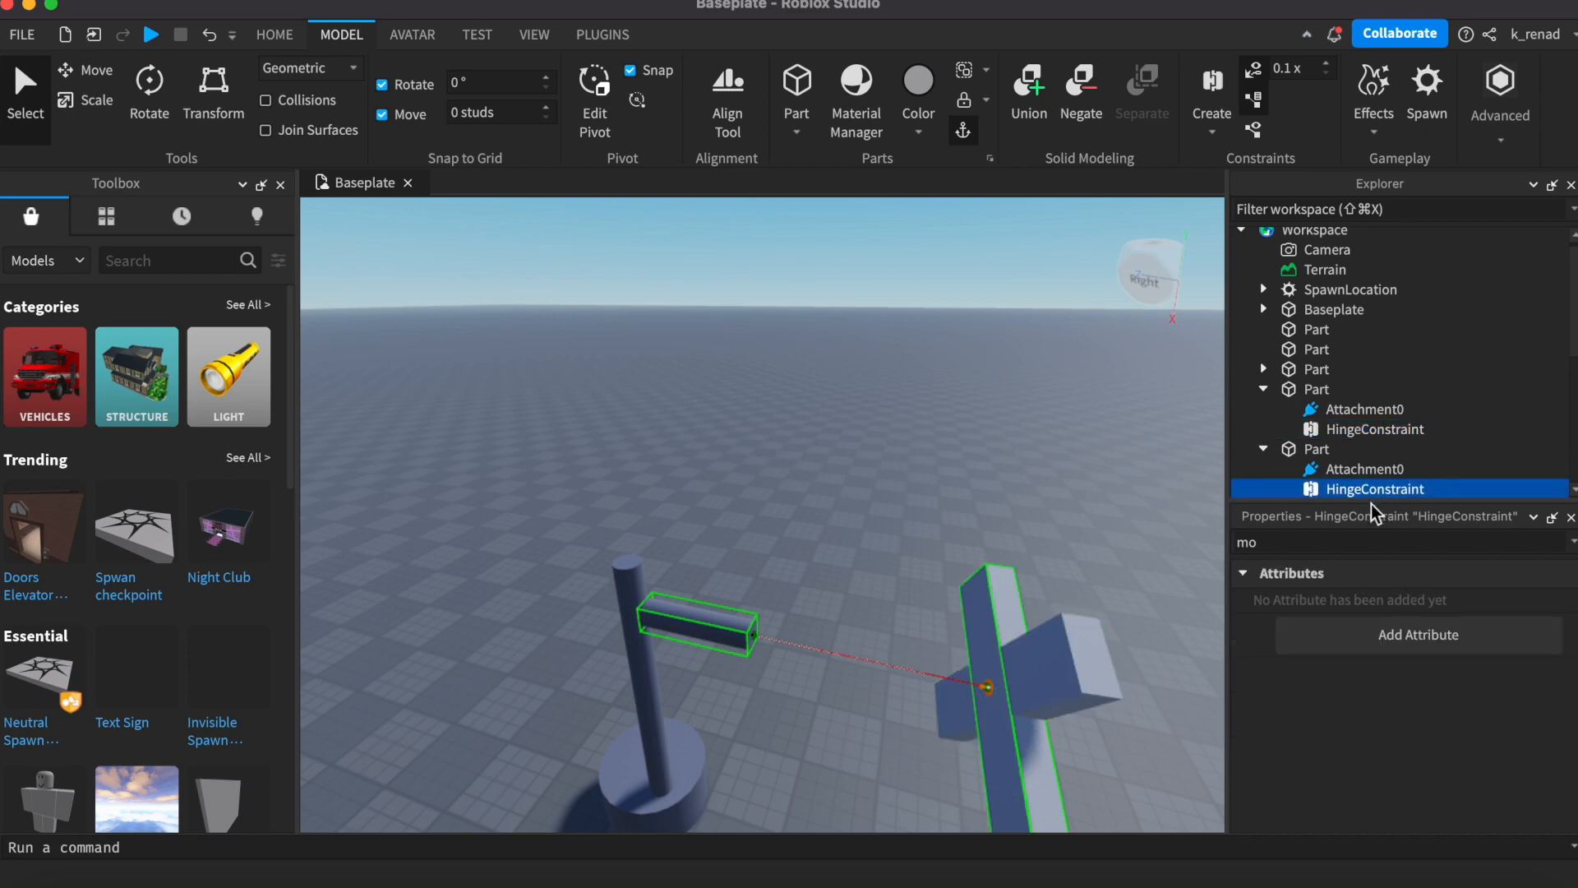
click(1265, 549)
key(BackSpace)
key(BackSpace)
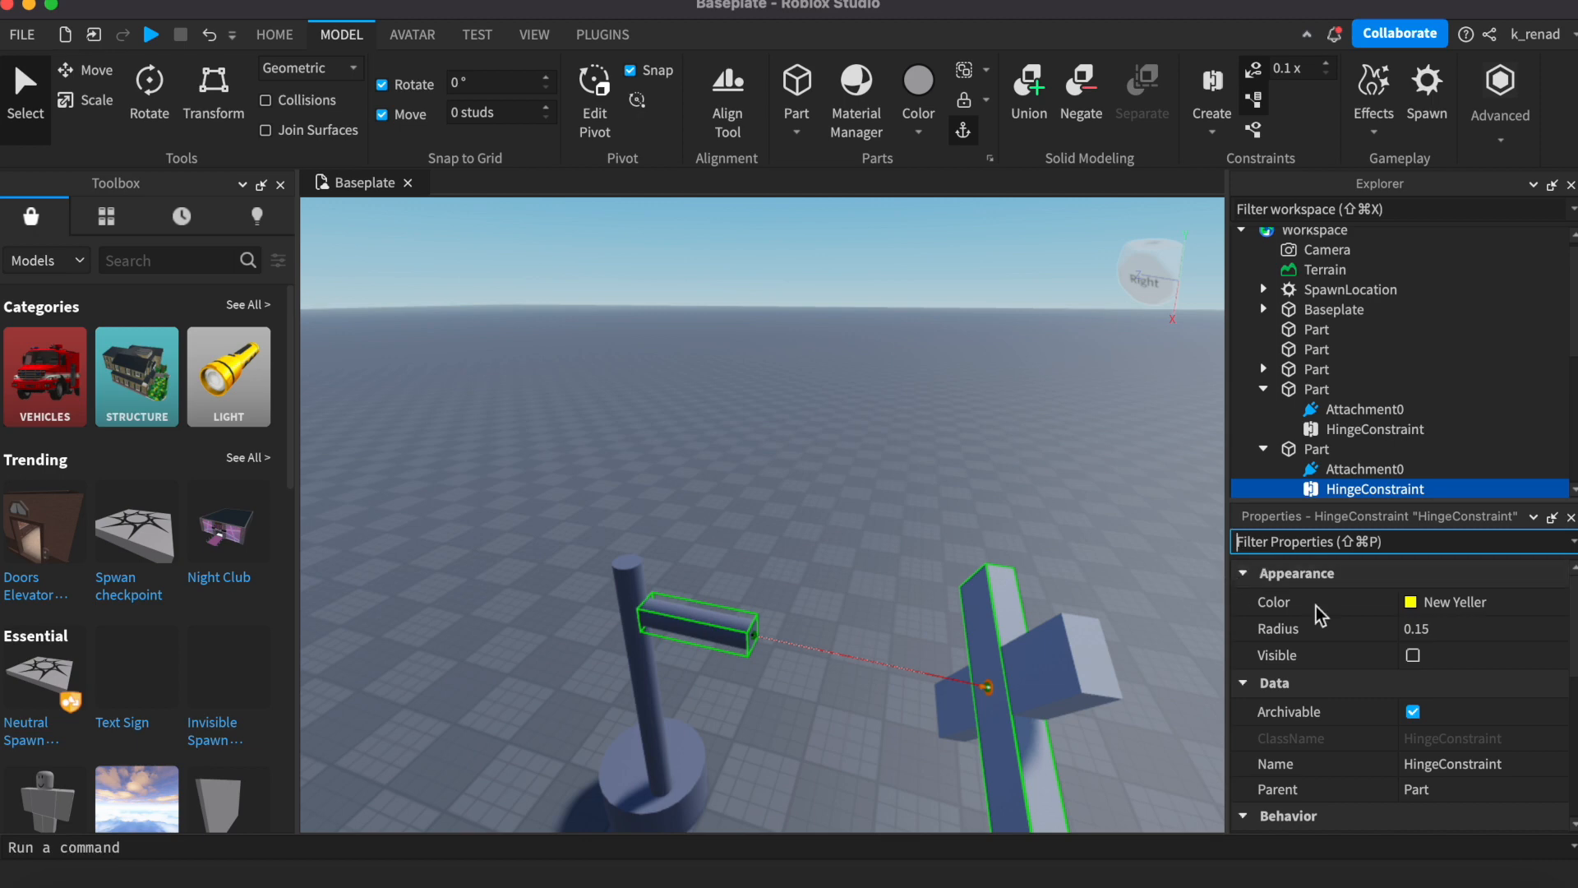
text(ac)
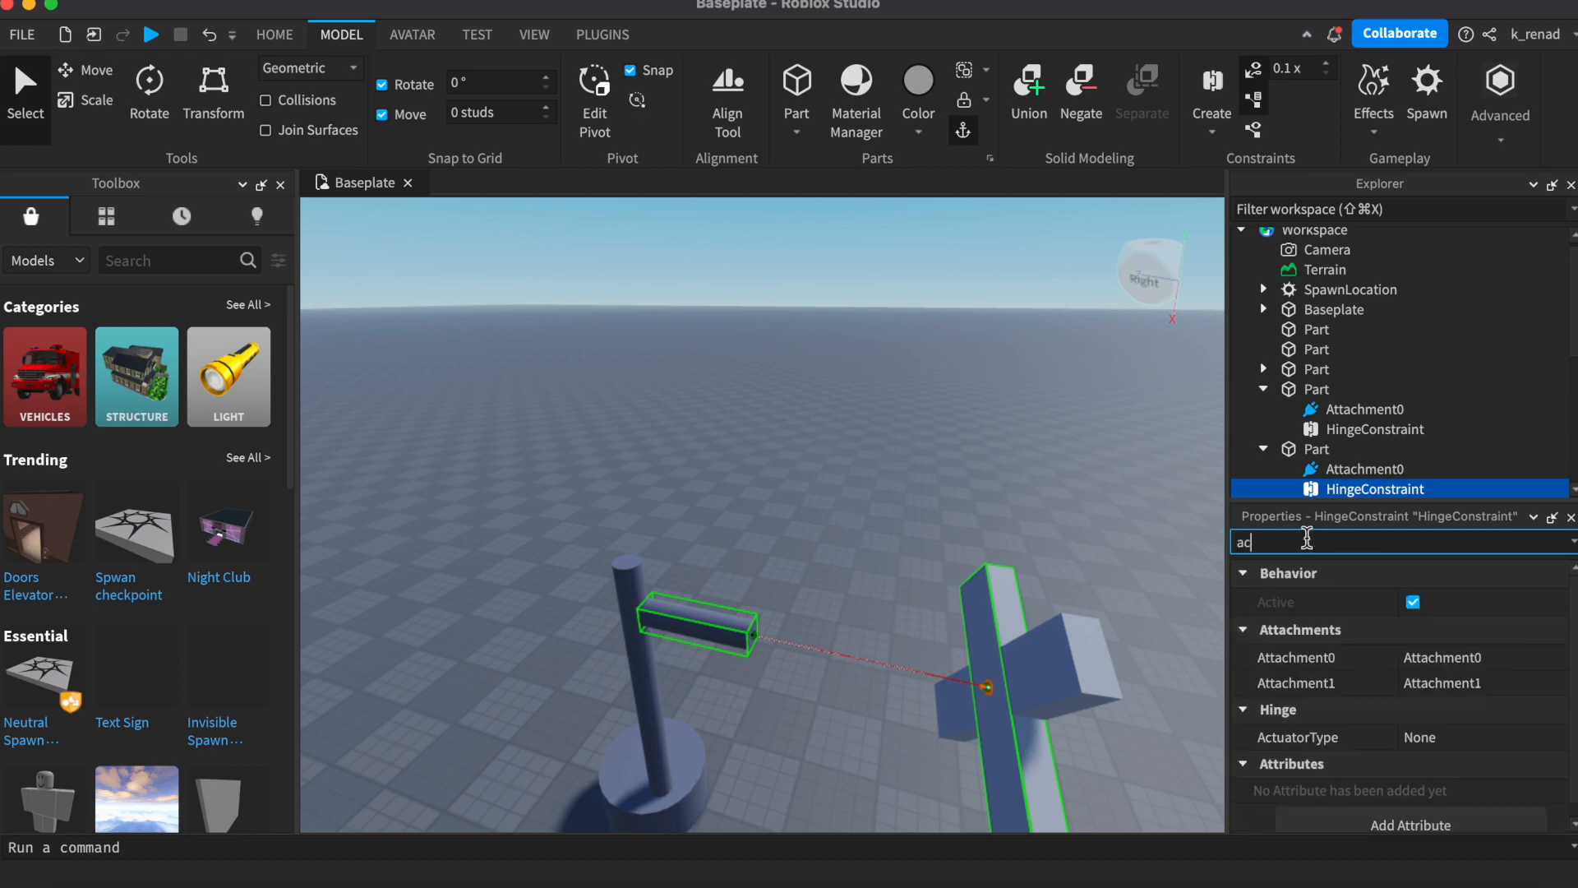
click(1417, 738)
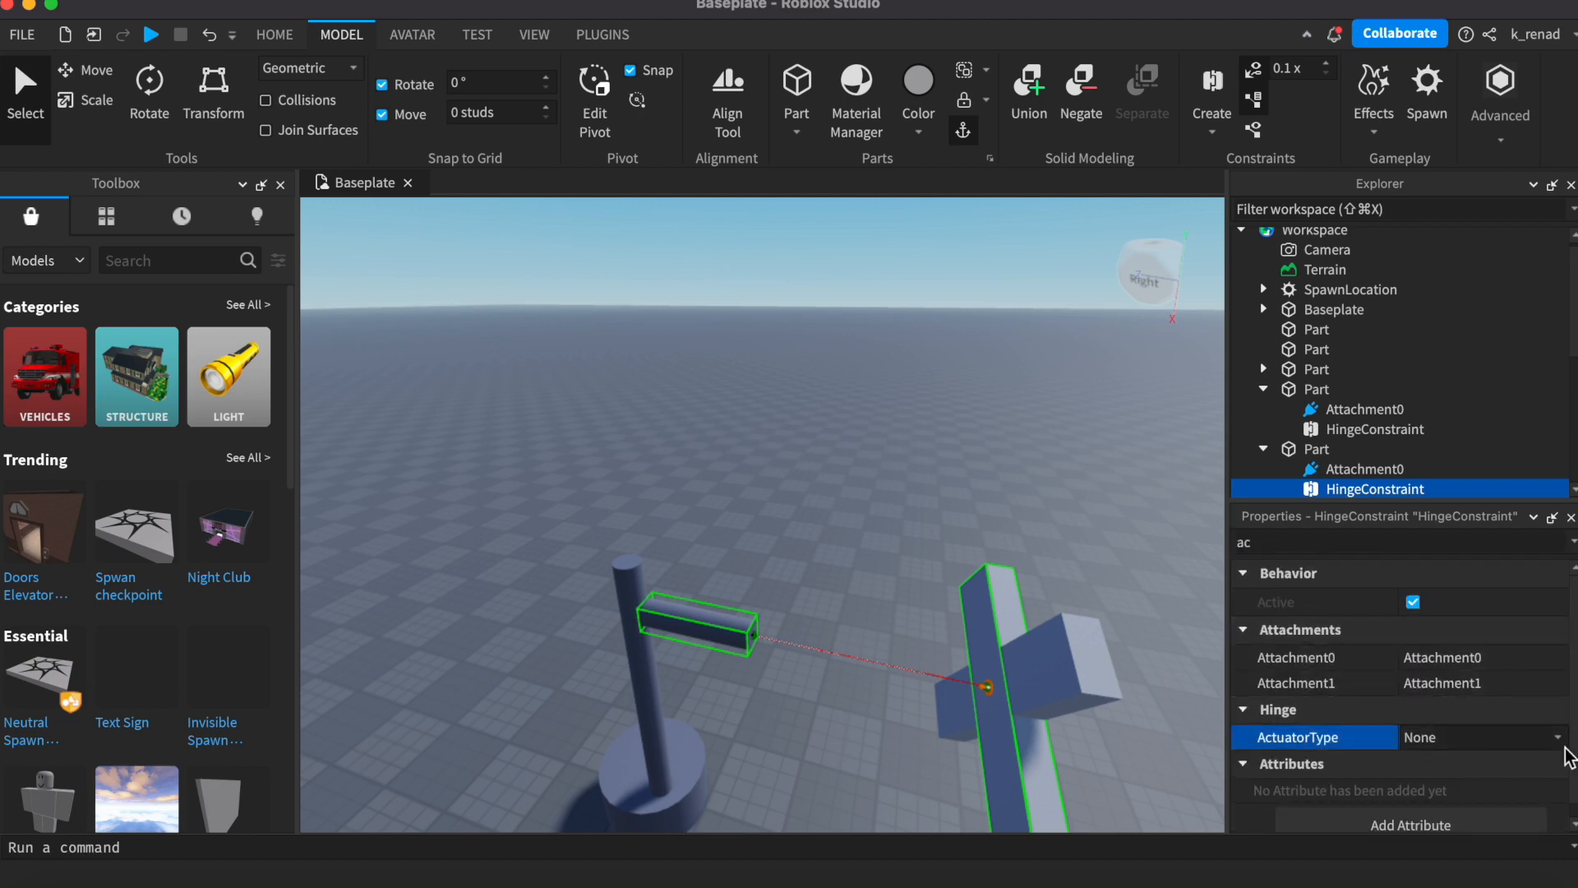
click(1512, 737)
click(1466, 765)
Step: Set the AngularVelocity of the steeper block's hinge constraint to 0.6
double_click(1344, 538)
key(BackSpace)
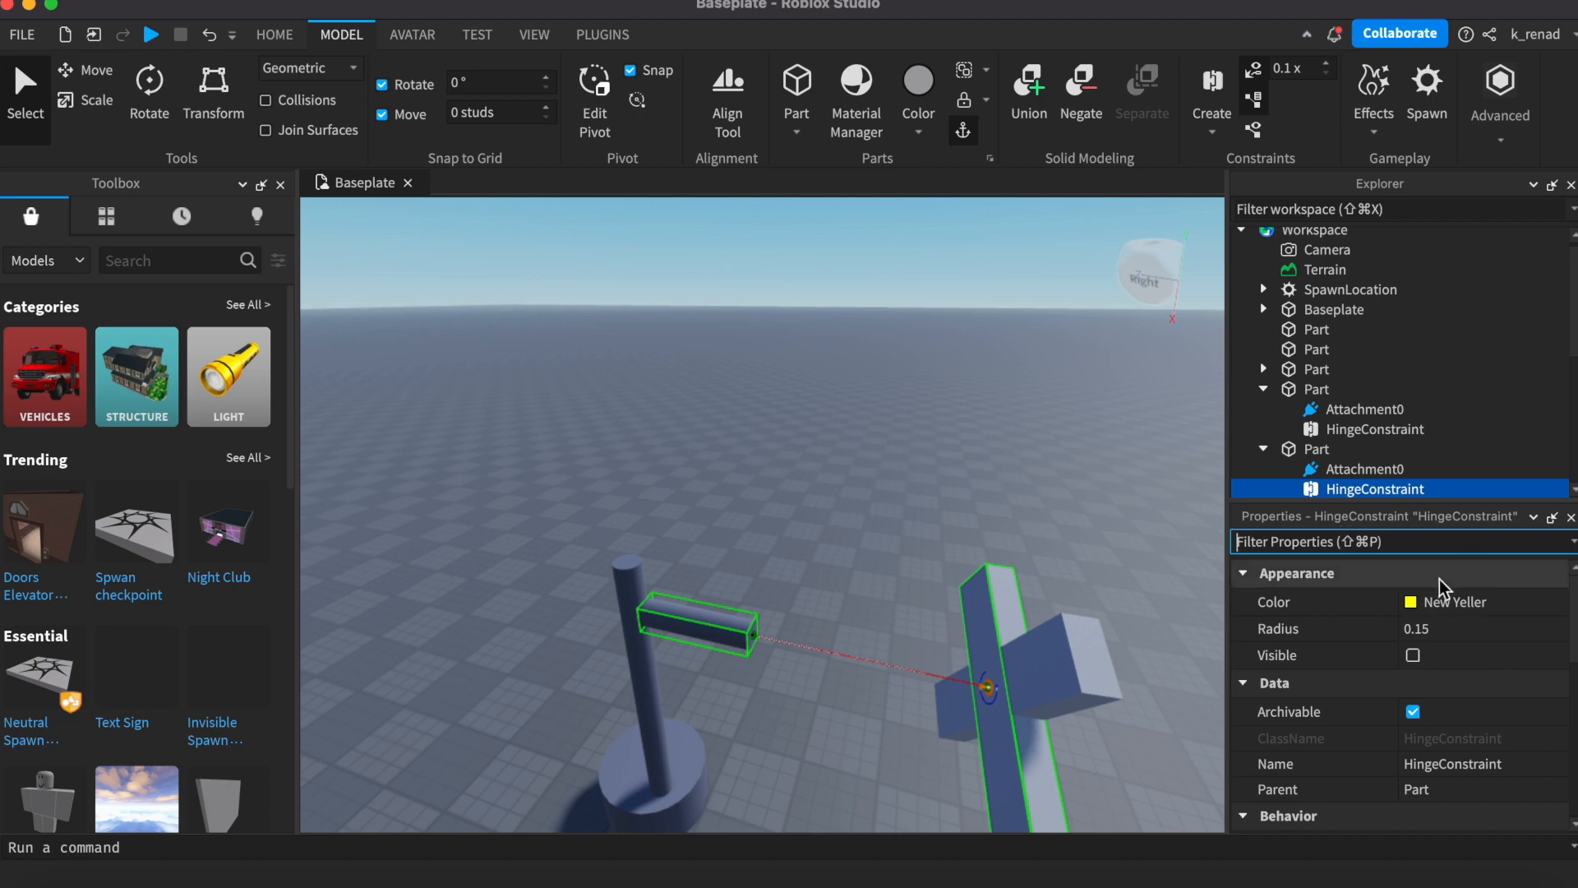
text(angu)
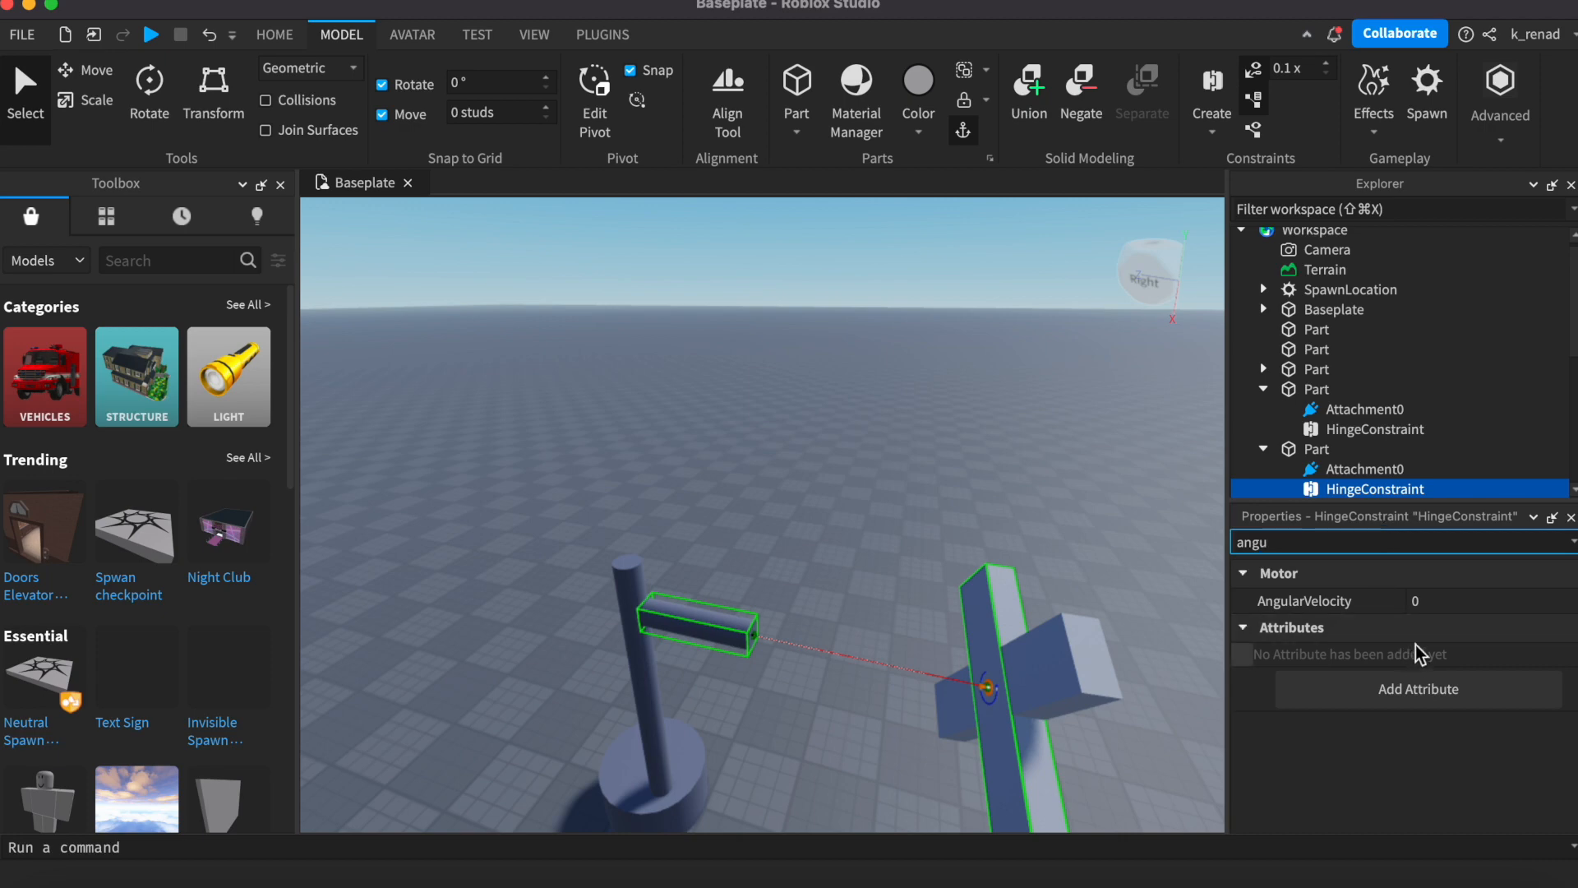
click(1451, 601)
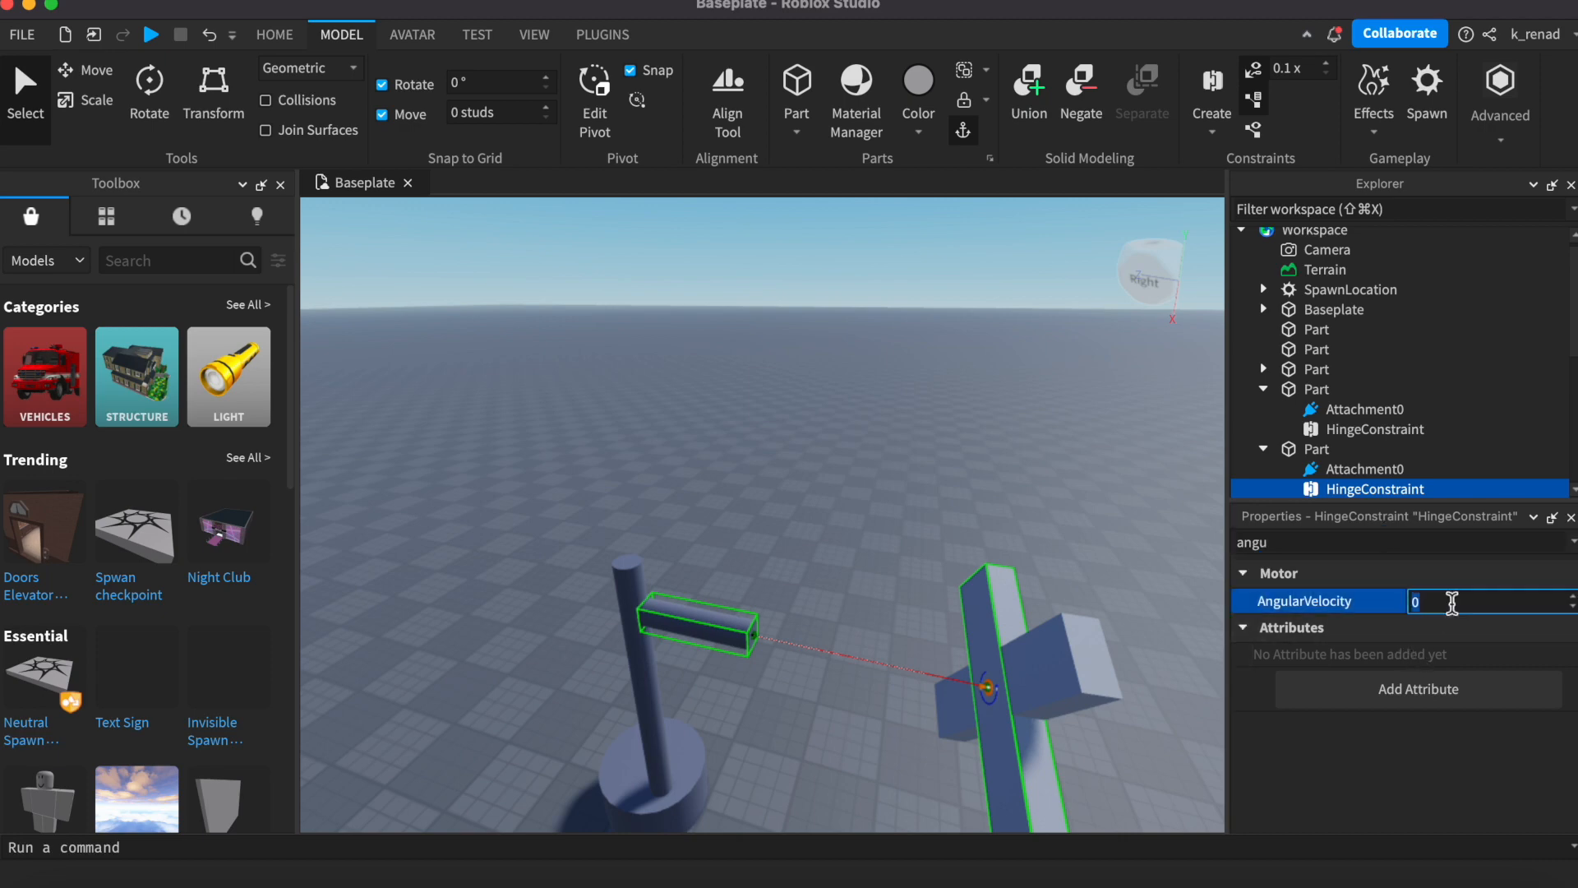
click(1507, 605)
text(.6)
Step: Set the MotorMaxTorque of the steeper block's hinge constraint to 100000
click(1290, 543)
key(BackSpace)
key(BackSpace)
key(BackSpace)
key(BackSpace)
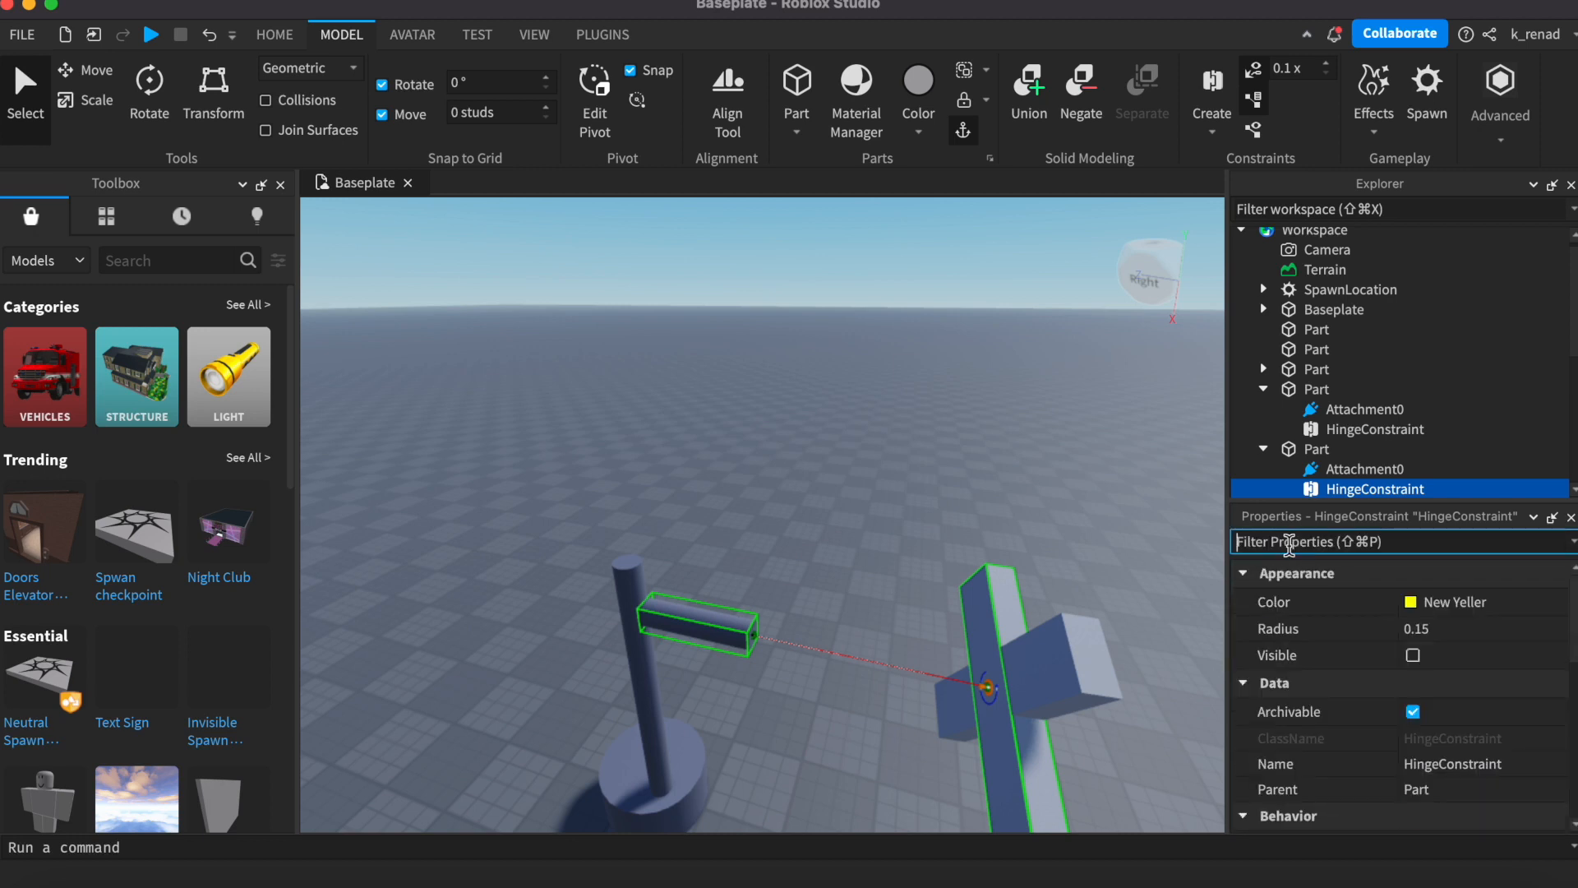
text(mo)
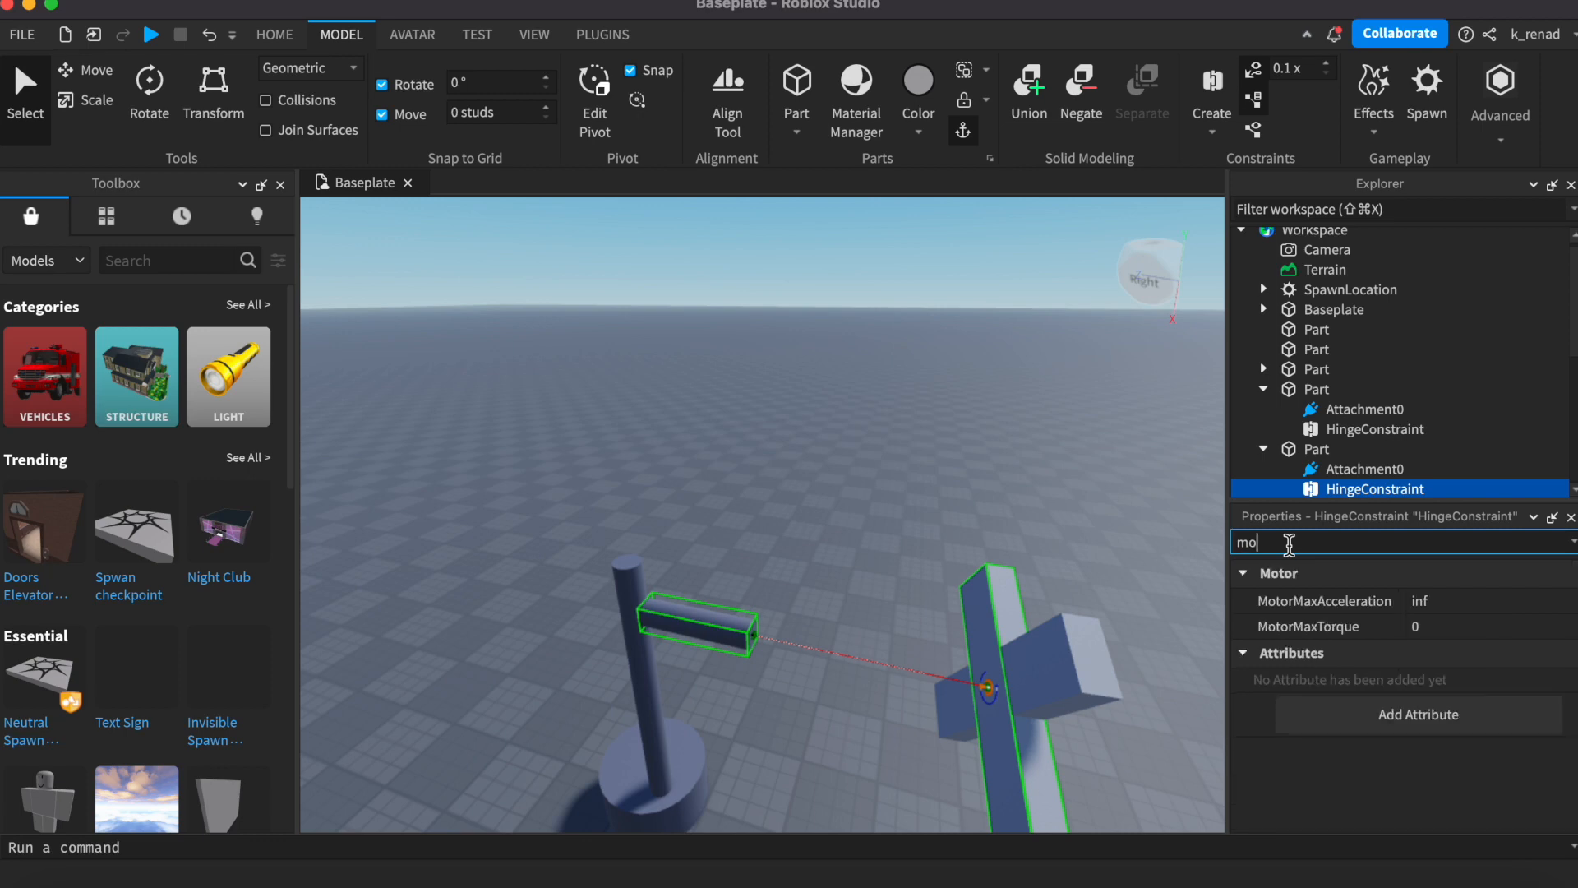
click(1425, 629)
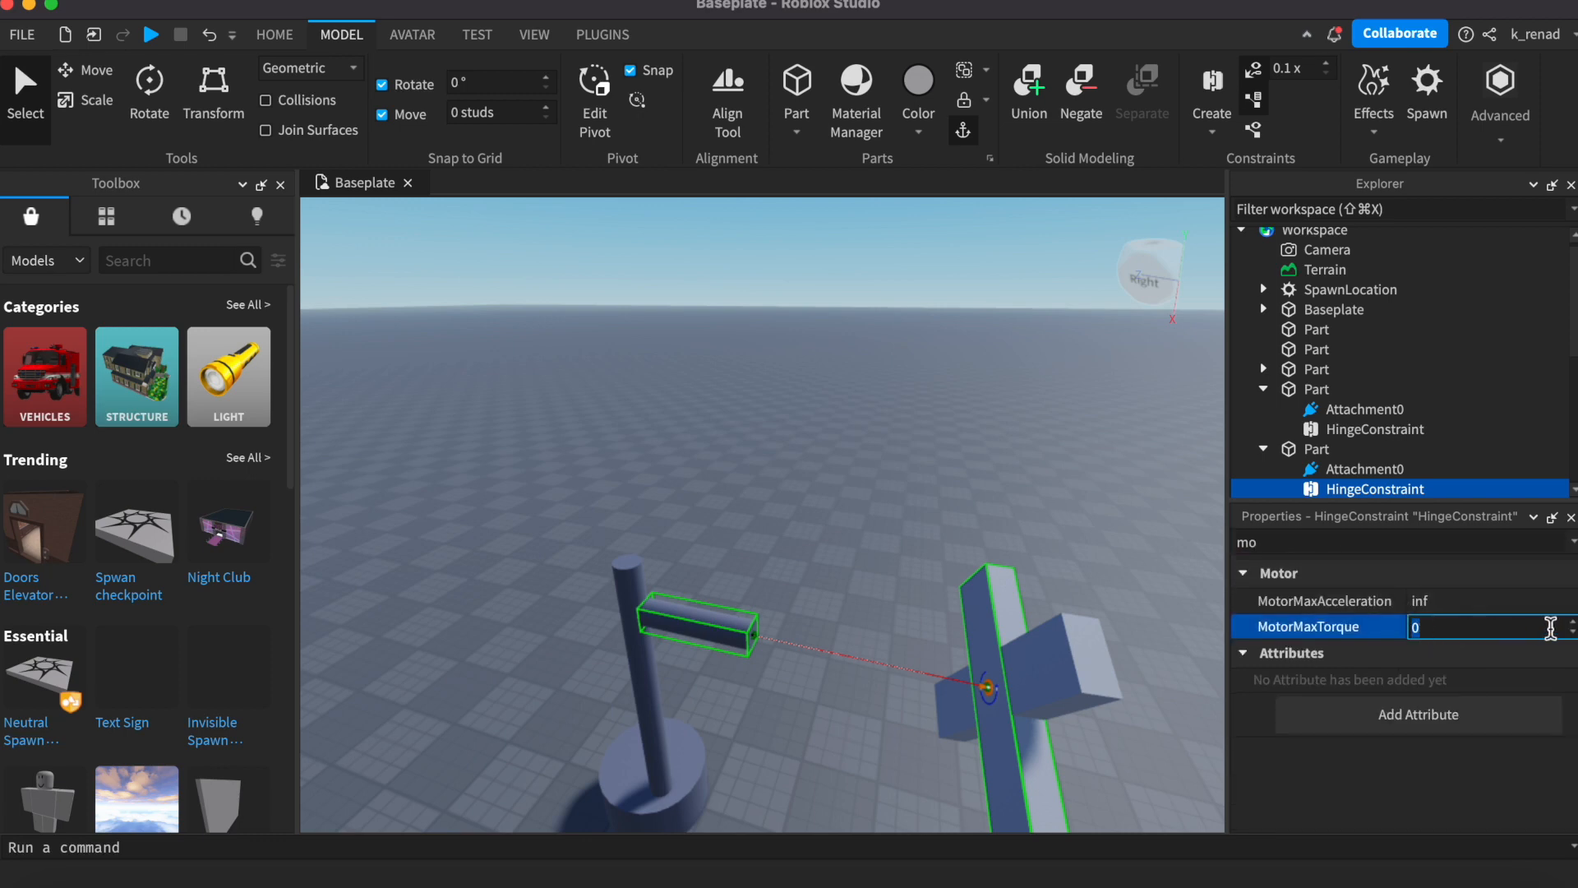
key(BackSpace)
text(100000)
Step: Playtest the place, walk the character up to the windmill to examine its blades, and stop the test
click(154, 42)
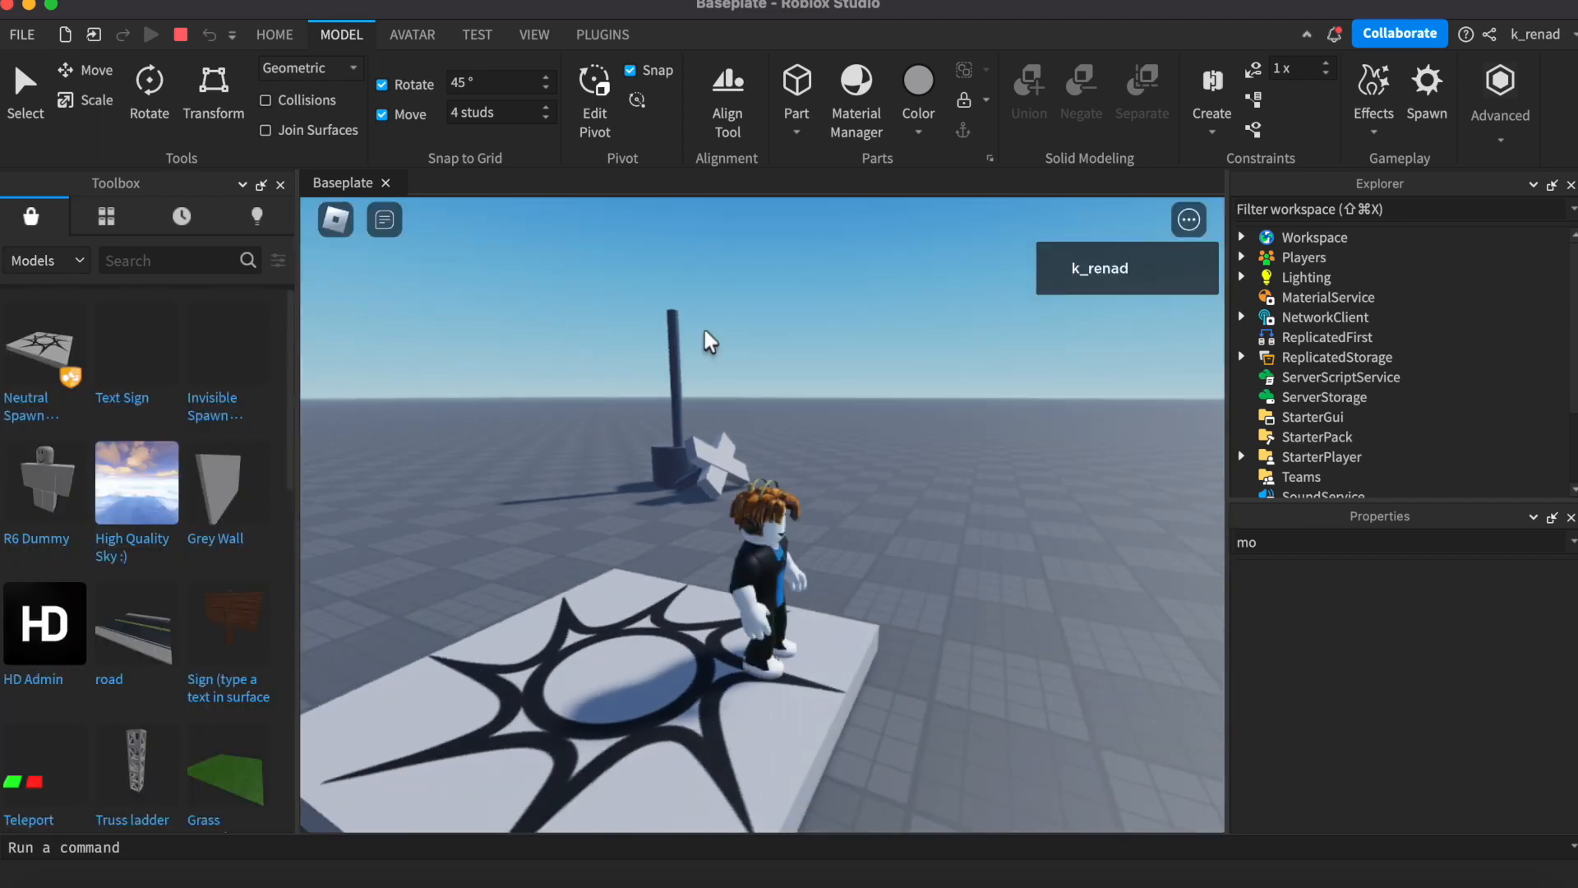
key(w)
key(w)
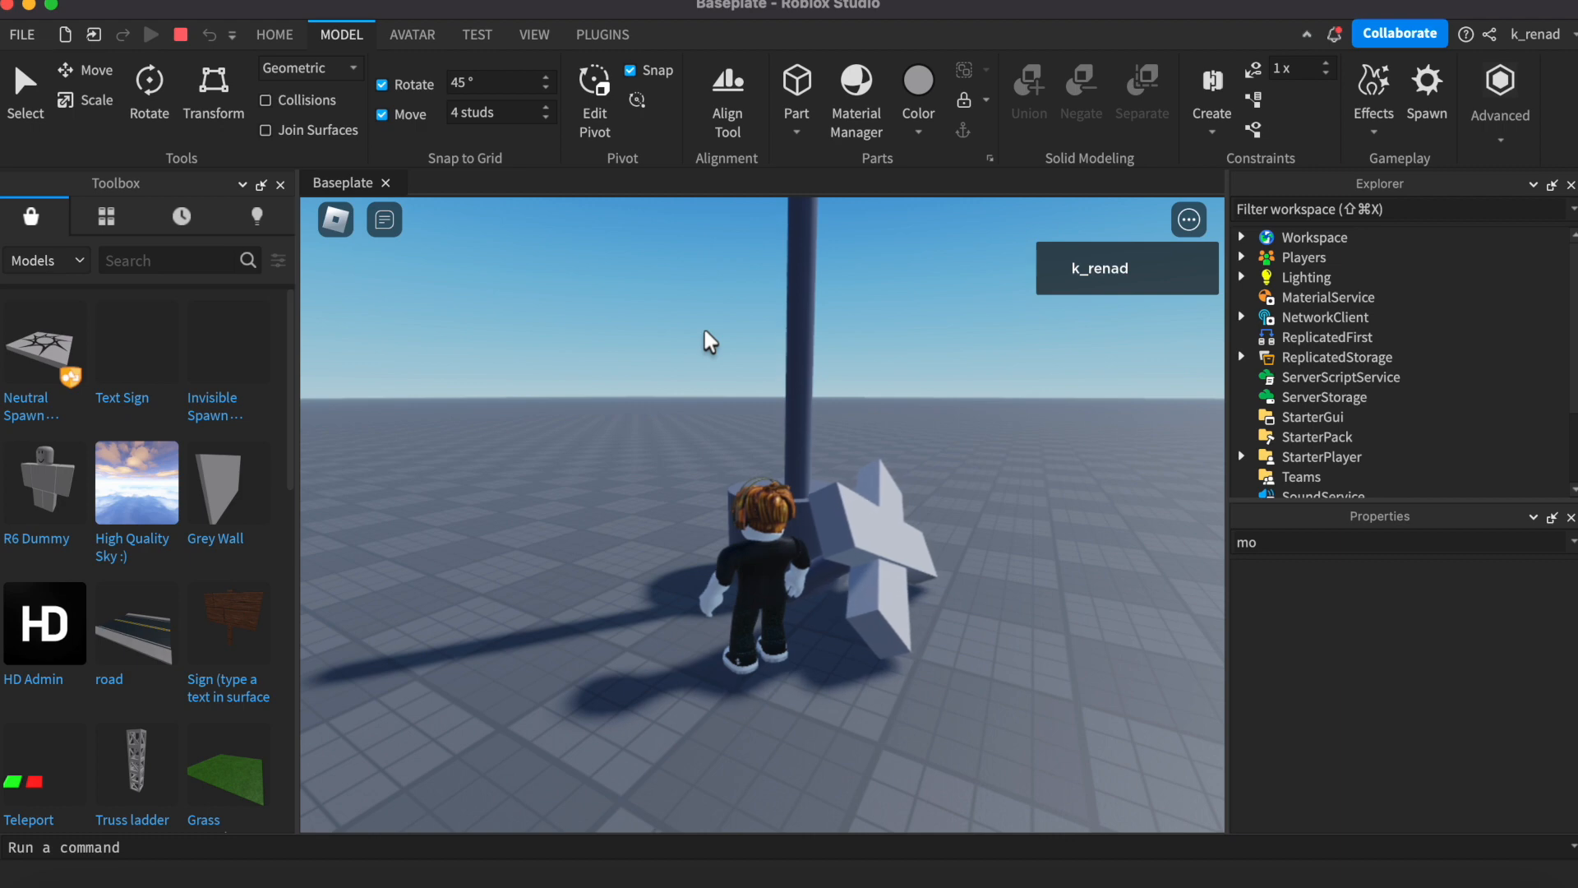
click(180, 34)
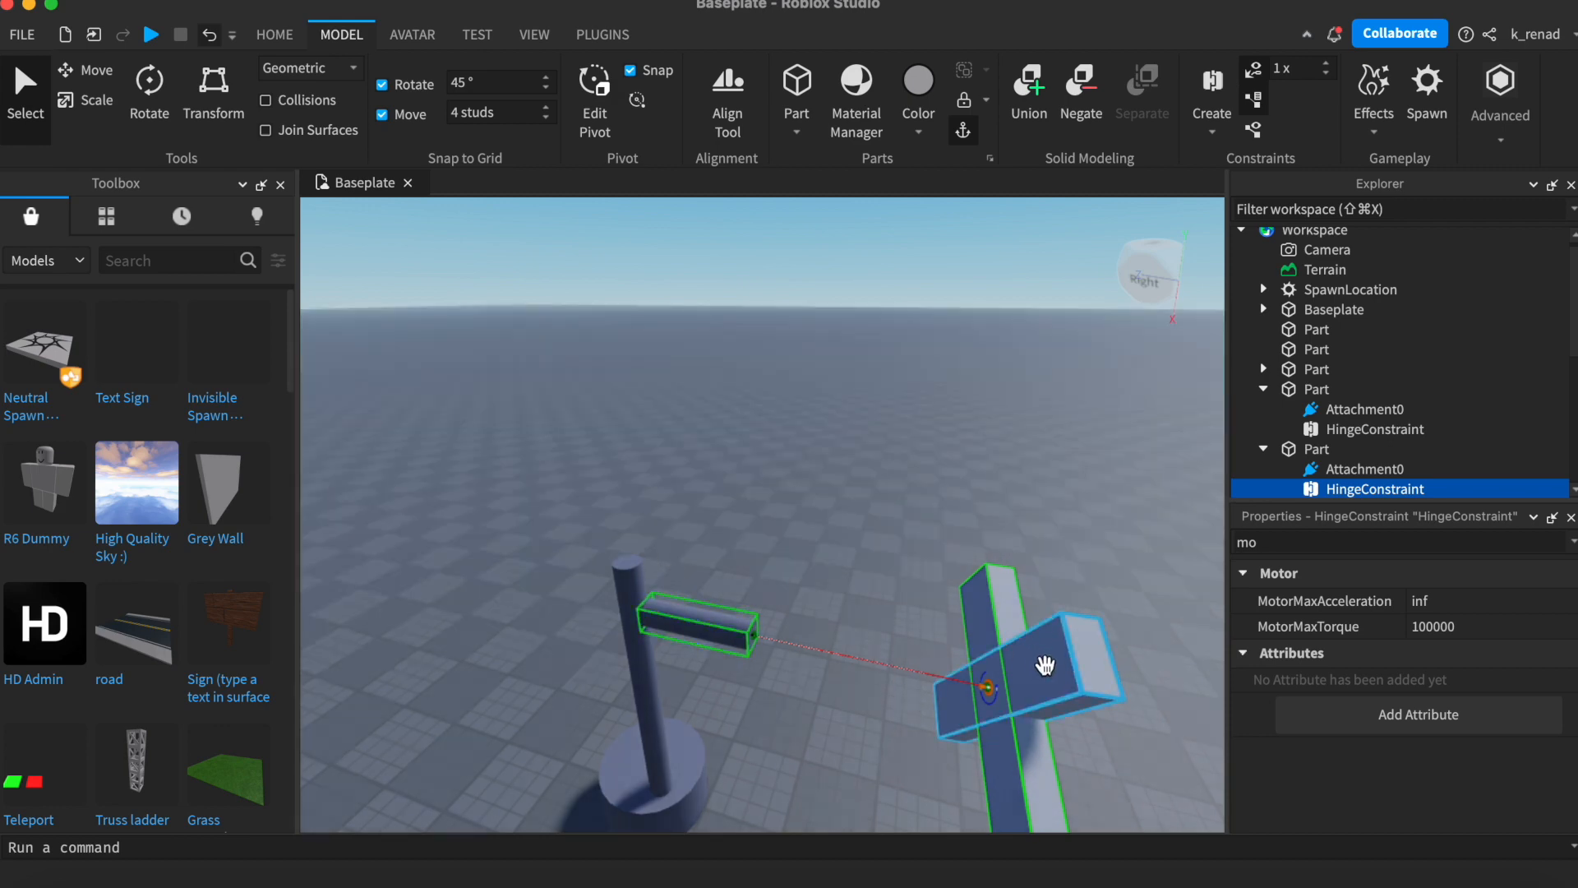
Step: Select both crossed blocks and move them back against the arm's free end, closing the gap
click(293, 46)
click(222, 107)
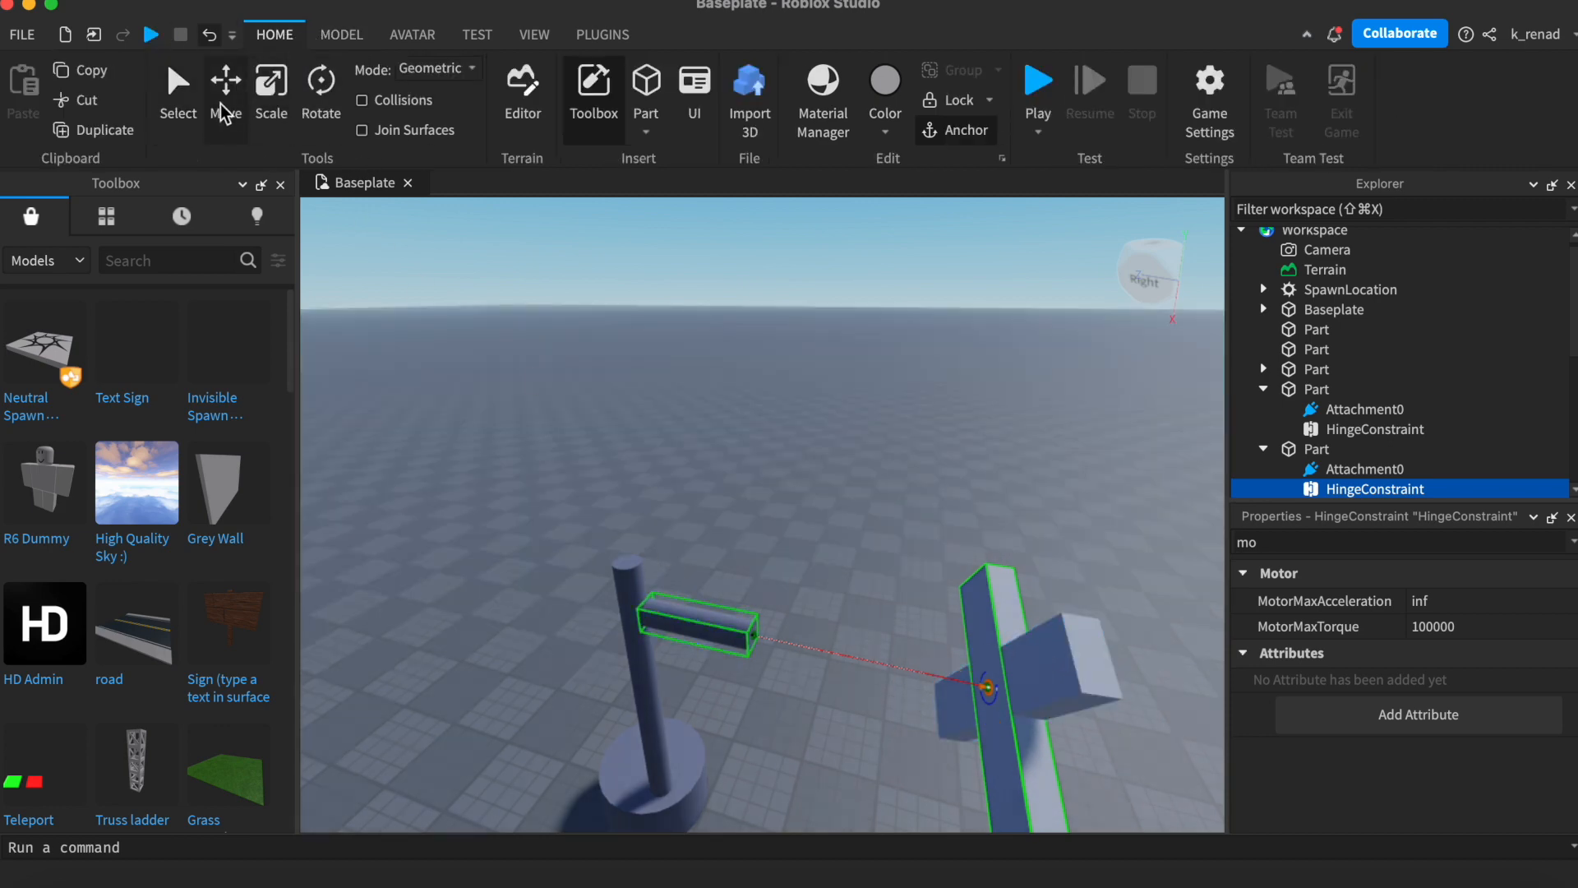
drag(882, 571, 1011, 530)
drag(1127, 606, 1003, 744)
drag(859, 667, 616, 628)
Step: Select the arm, post, base and both crossed blocks one by one to check whether each is anchored
click(670, 608)
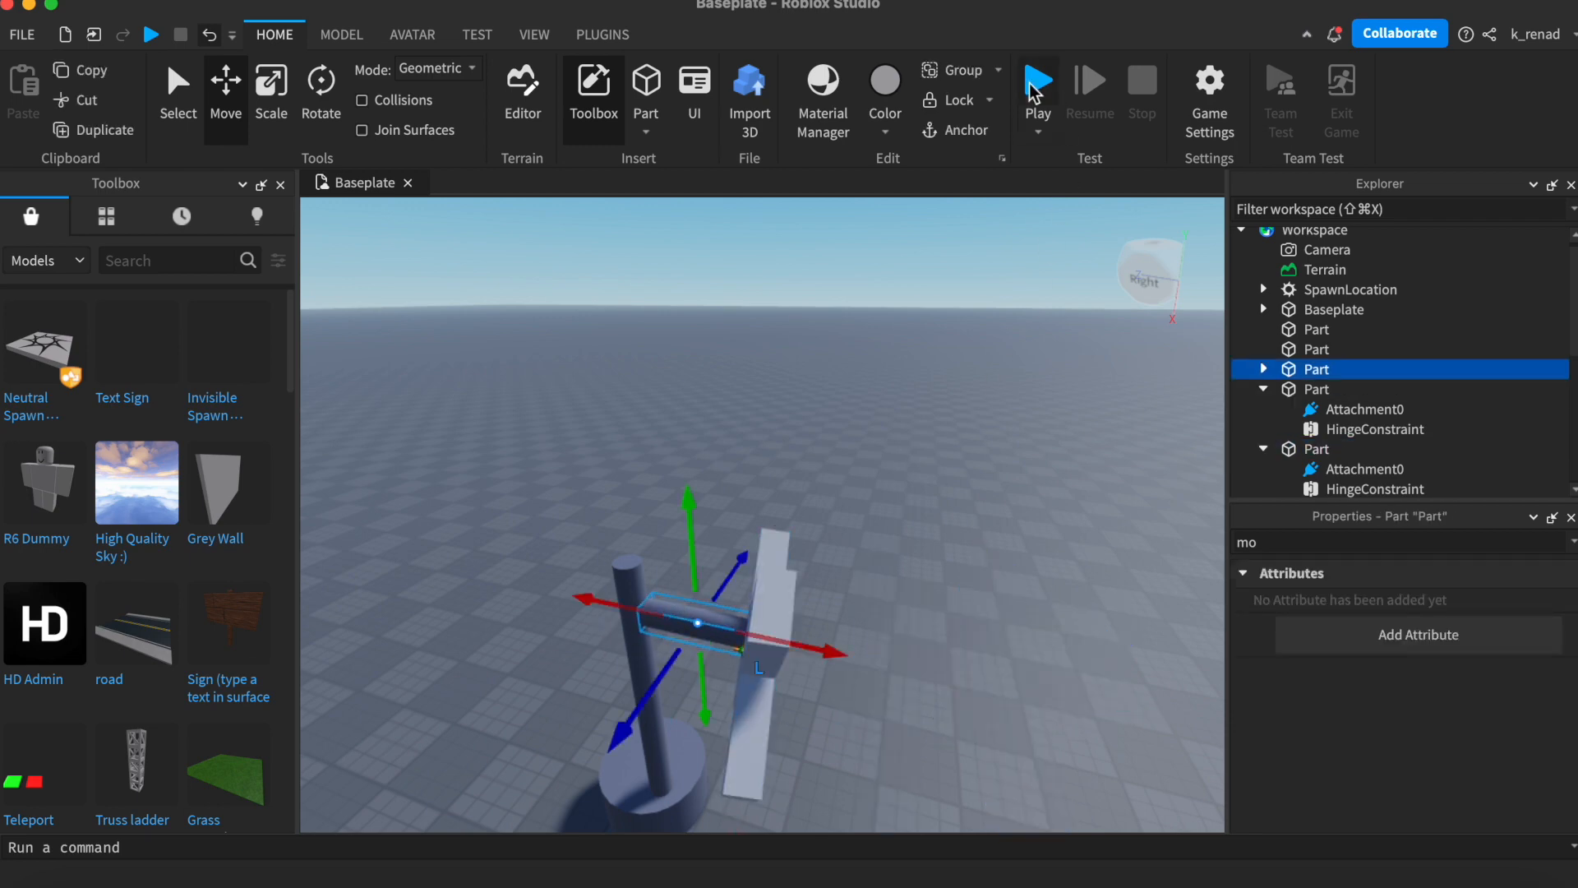
click(641, 651)
click(646, 649)
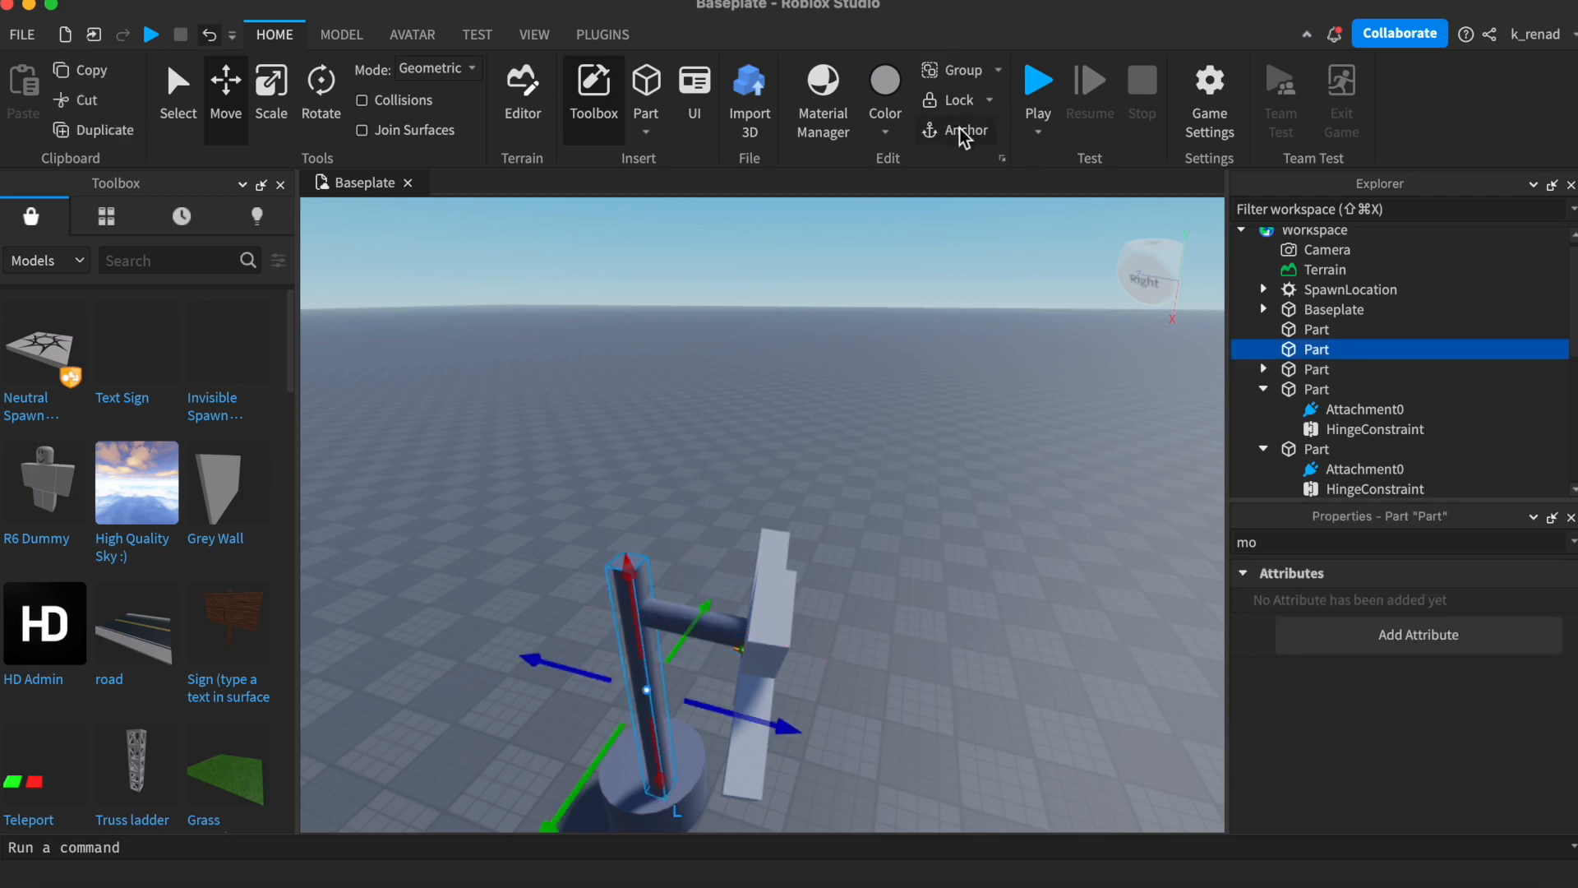
click(629, 793)
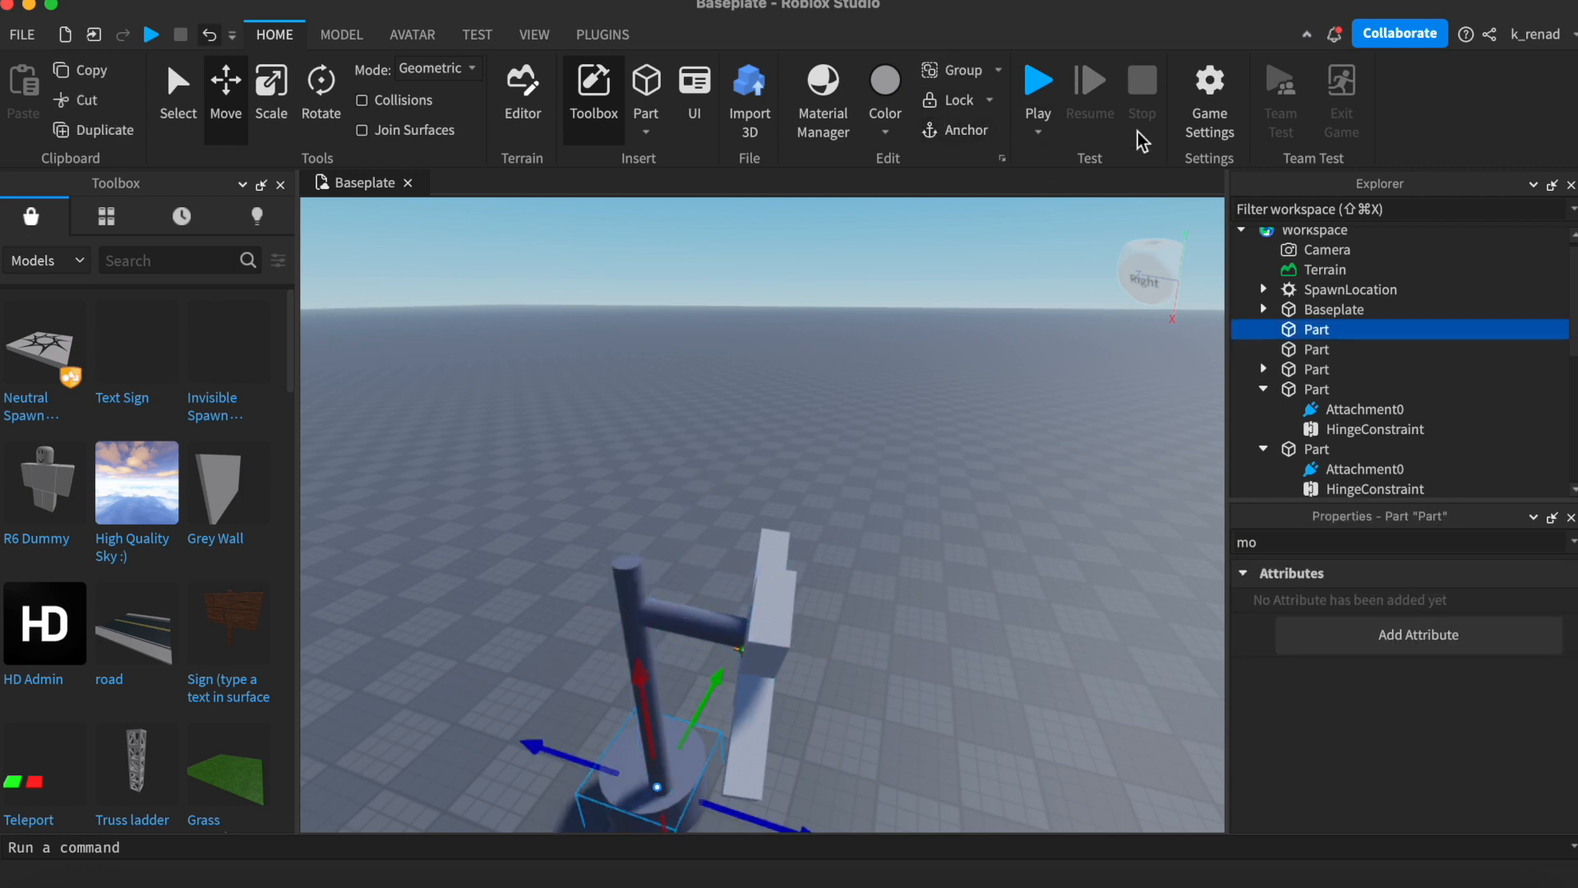
click(752, 634)
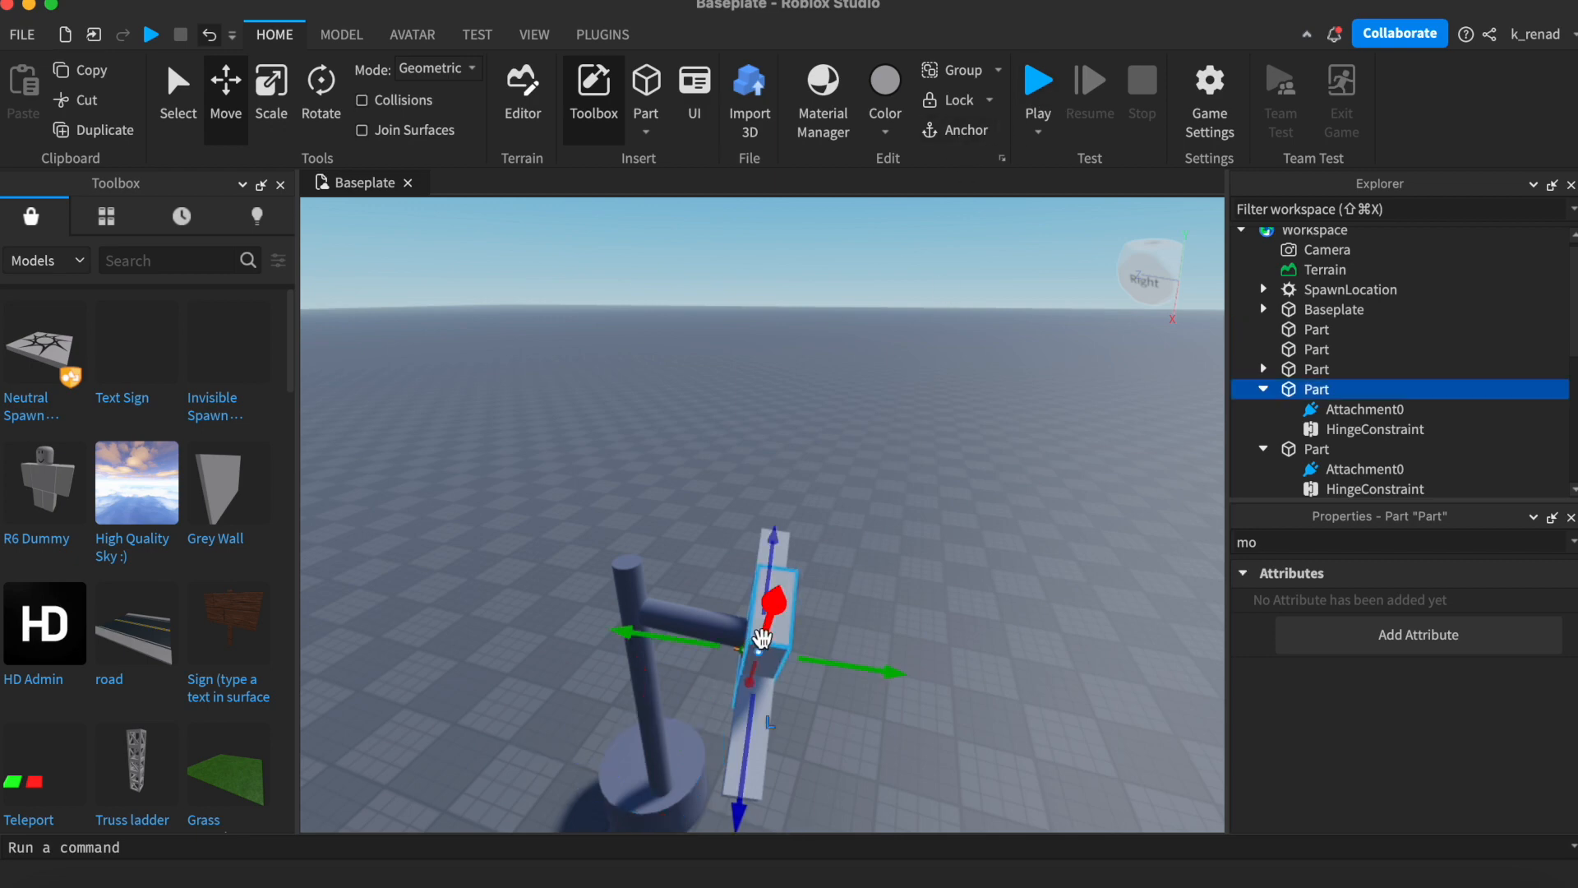
click(758, 759)
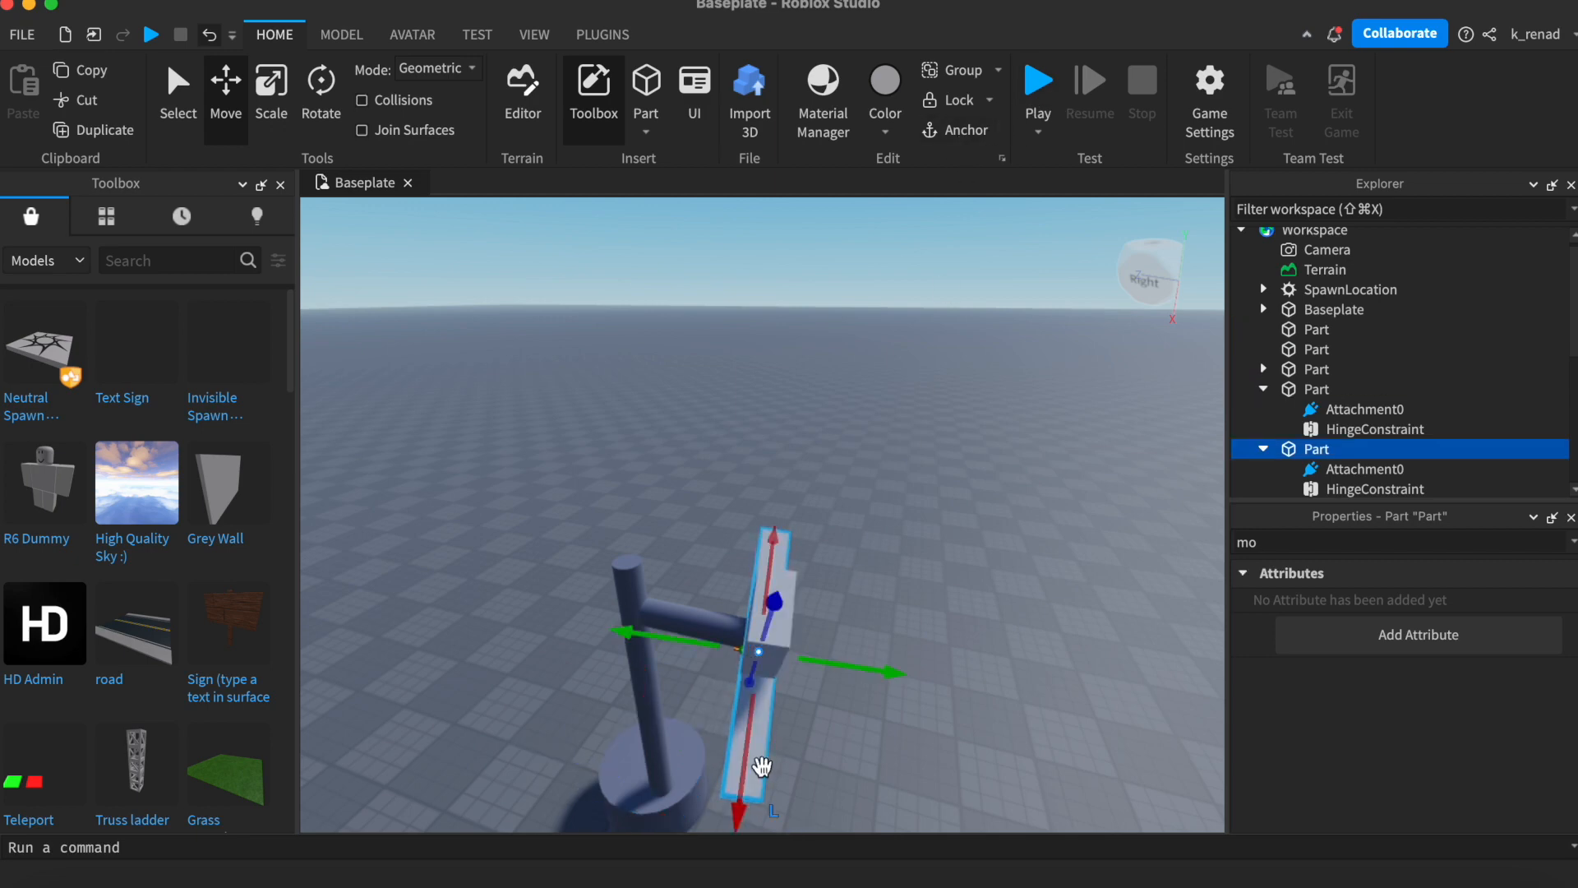
Step: Playtest the place, run the character around the windmill to check whether its blades spin, and stop the test
click(1043, 79)
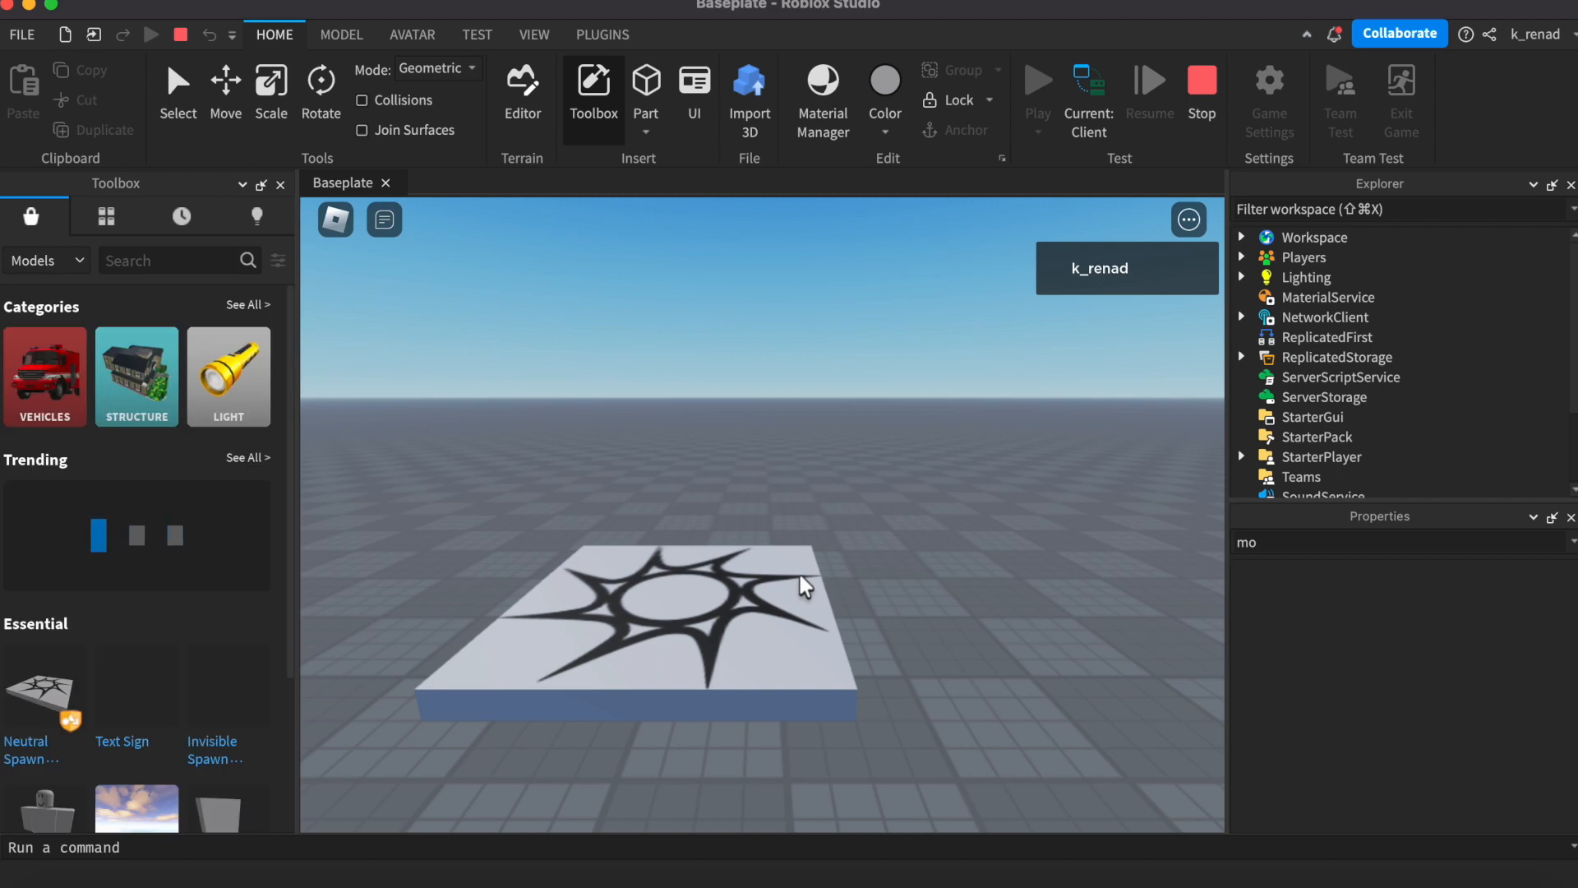
key(Left)
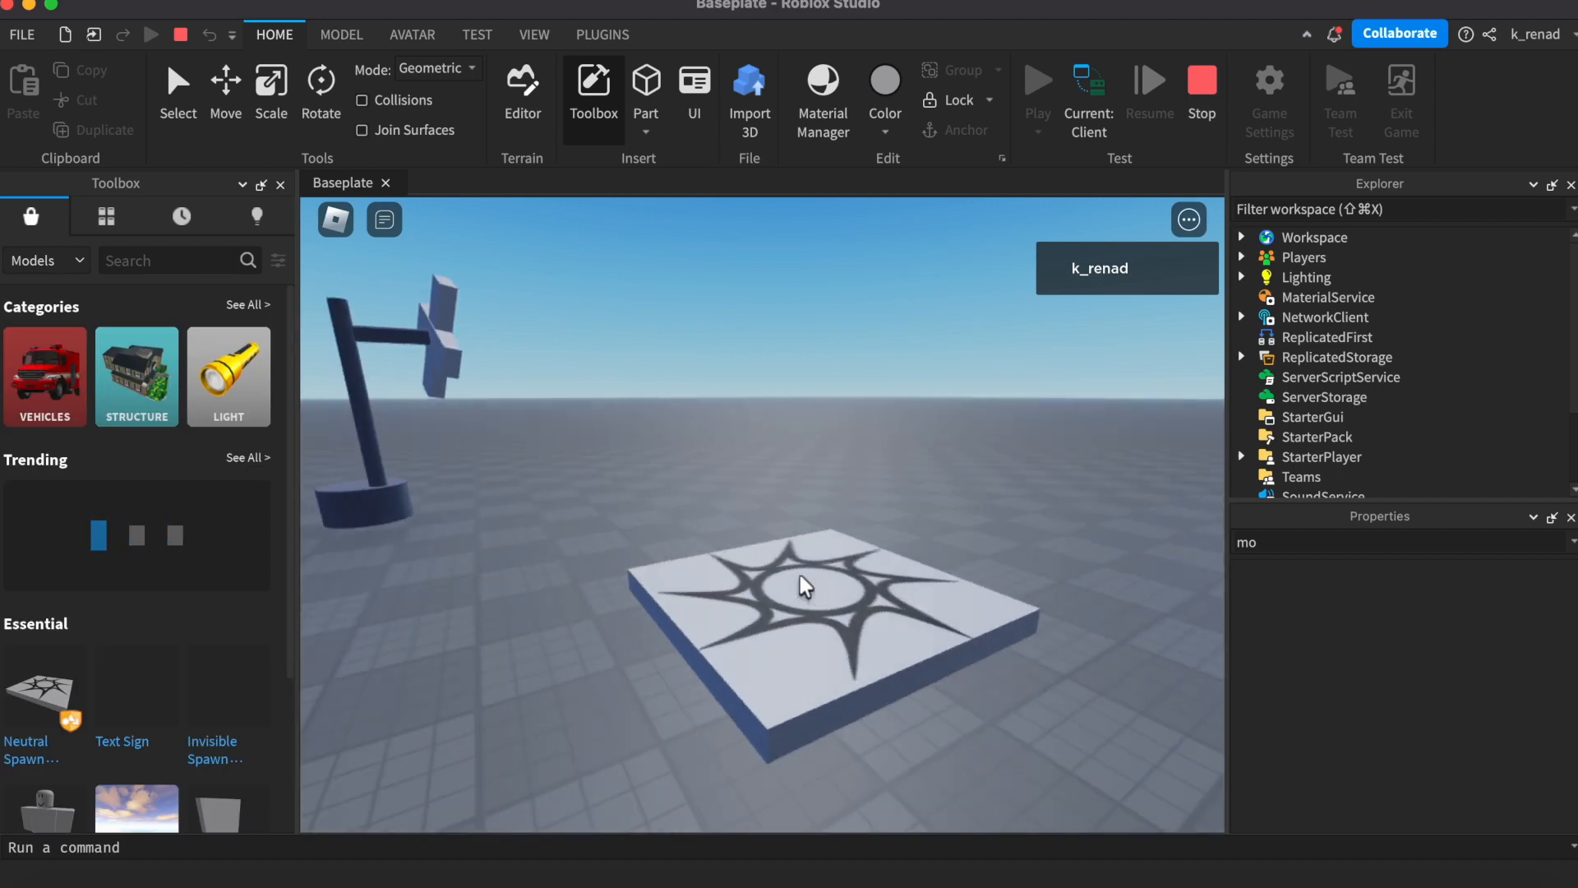
key(Up)
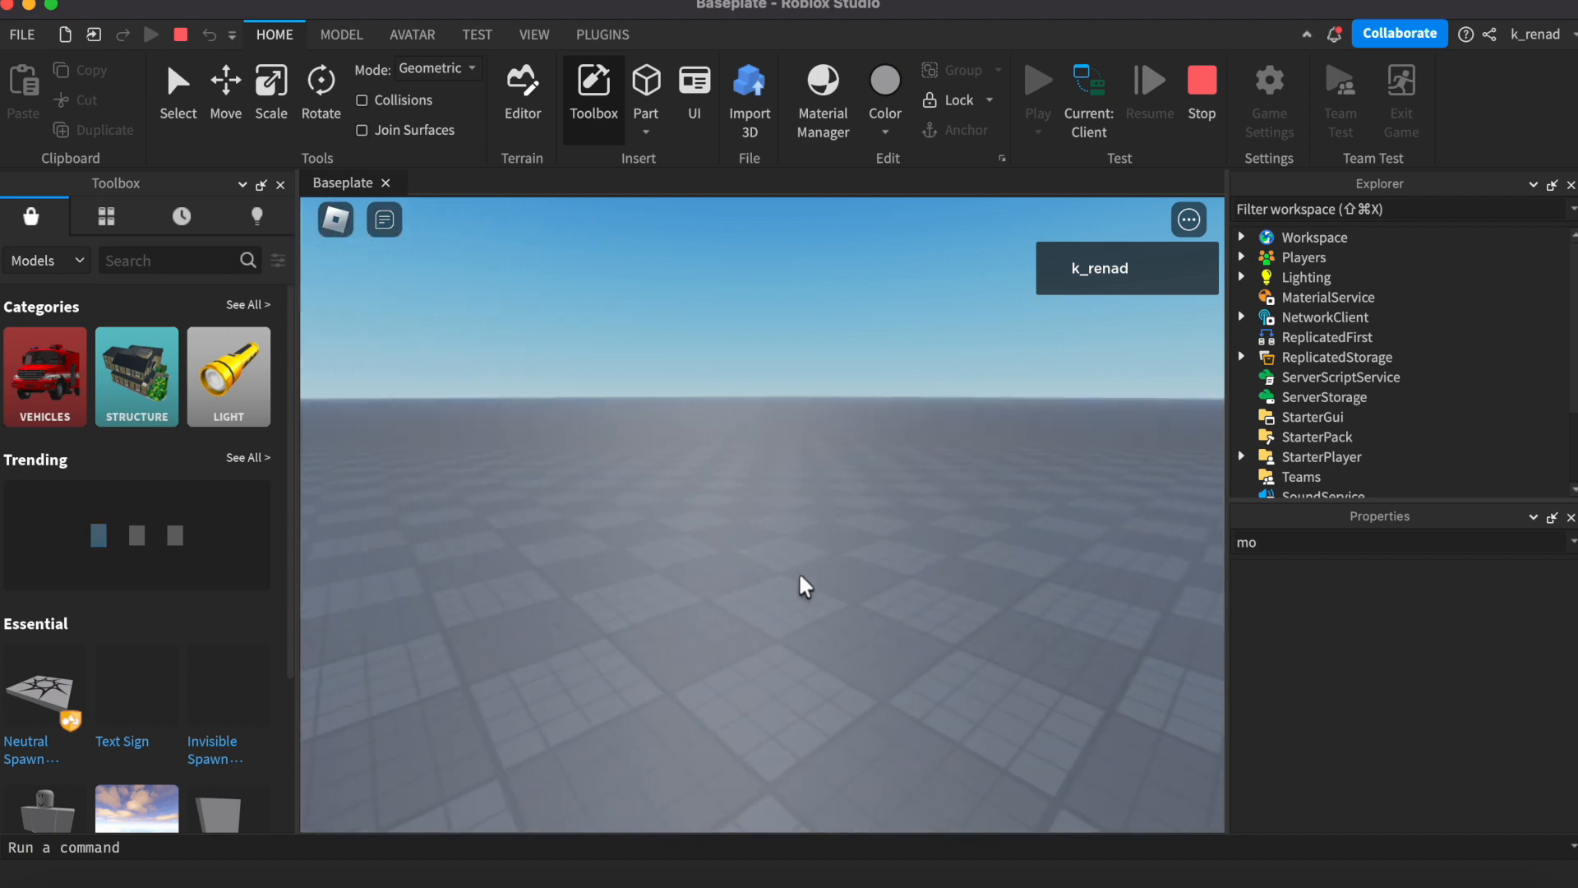
key(Left)
key(Down)
key(Left)
key(Right)
key(Up)
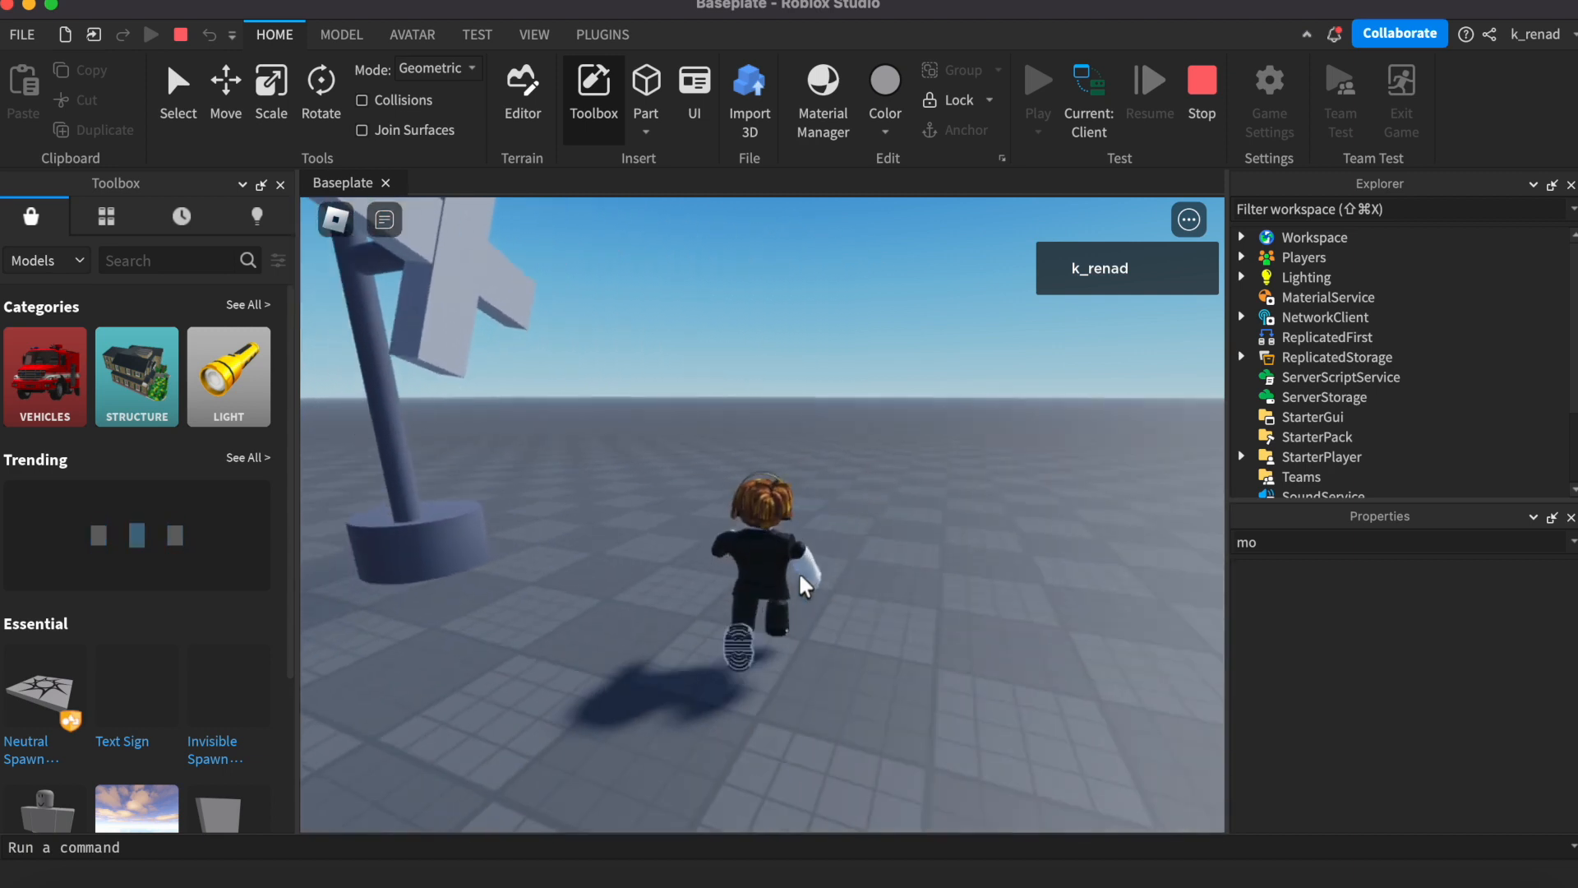
key(Left)
key(Down)
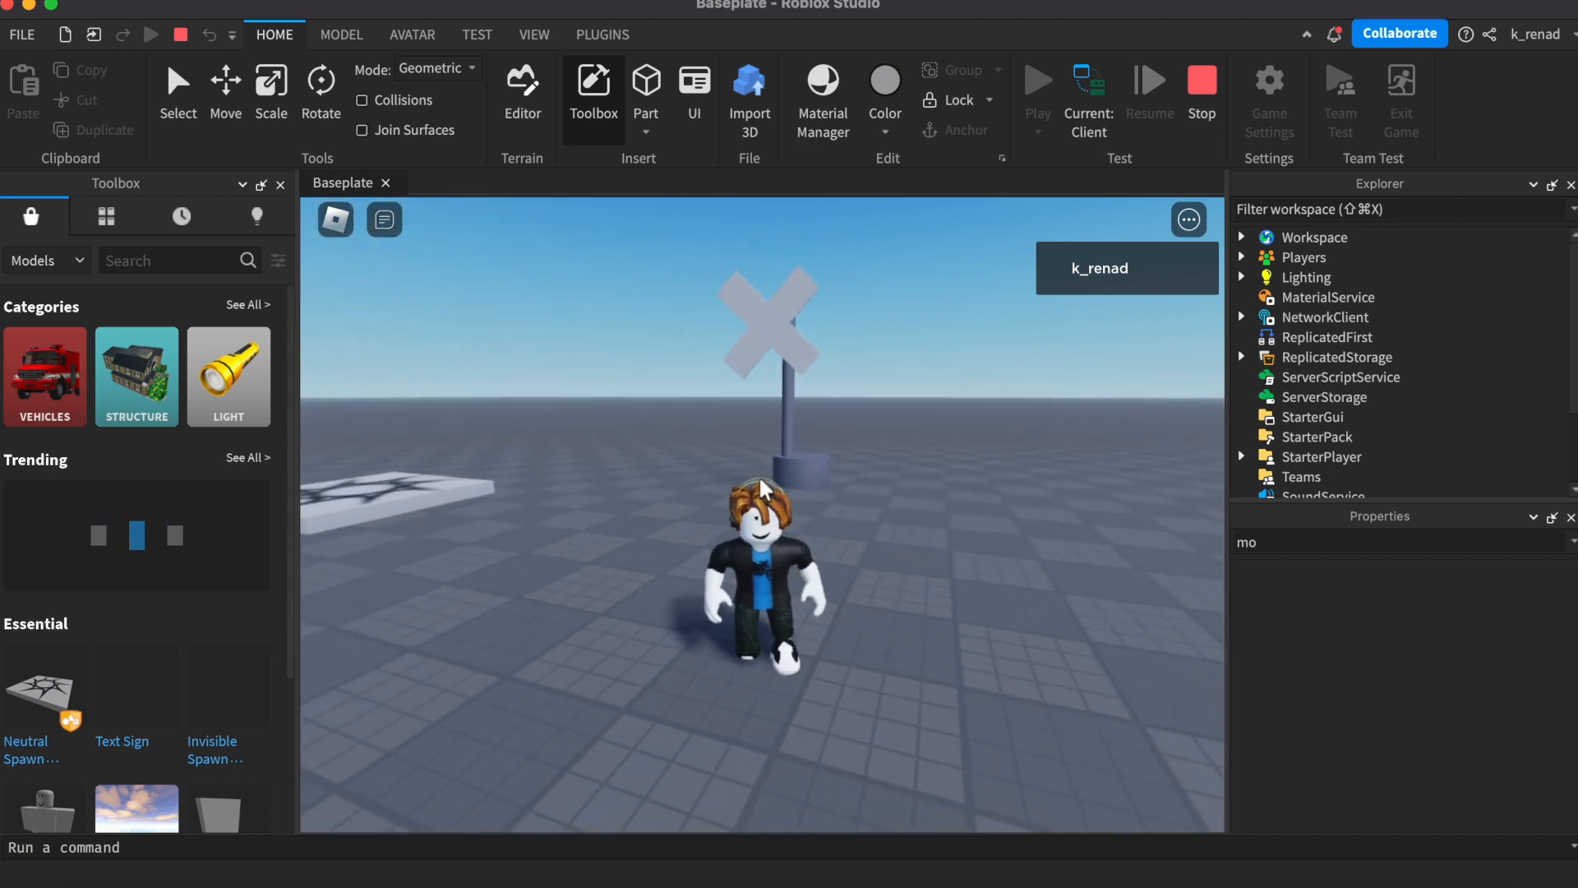
click(1216, 80)
Step: Set the AngularVelocity of the horizontal blade block's hinge constraint to 100
click(1343, 429)
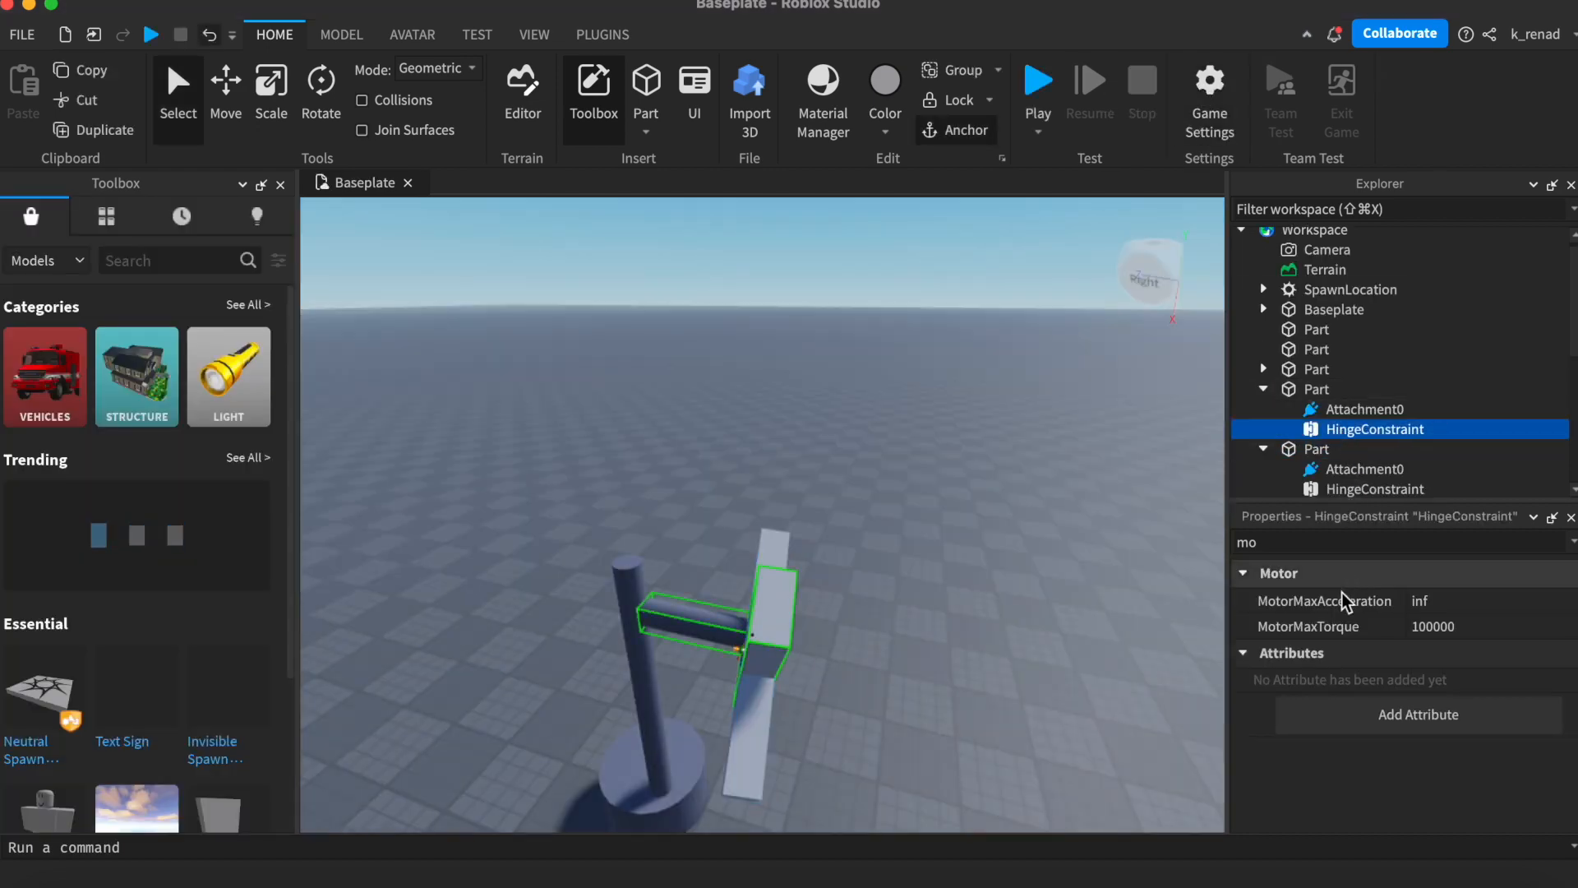
key(BackSpace)
key(BackSpace)
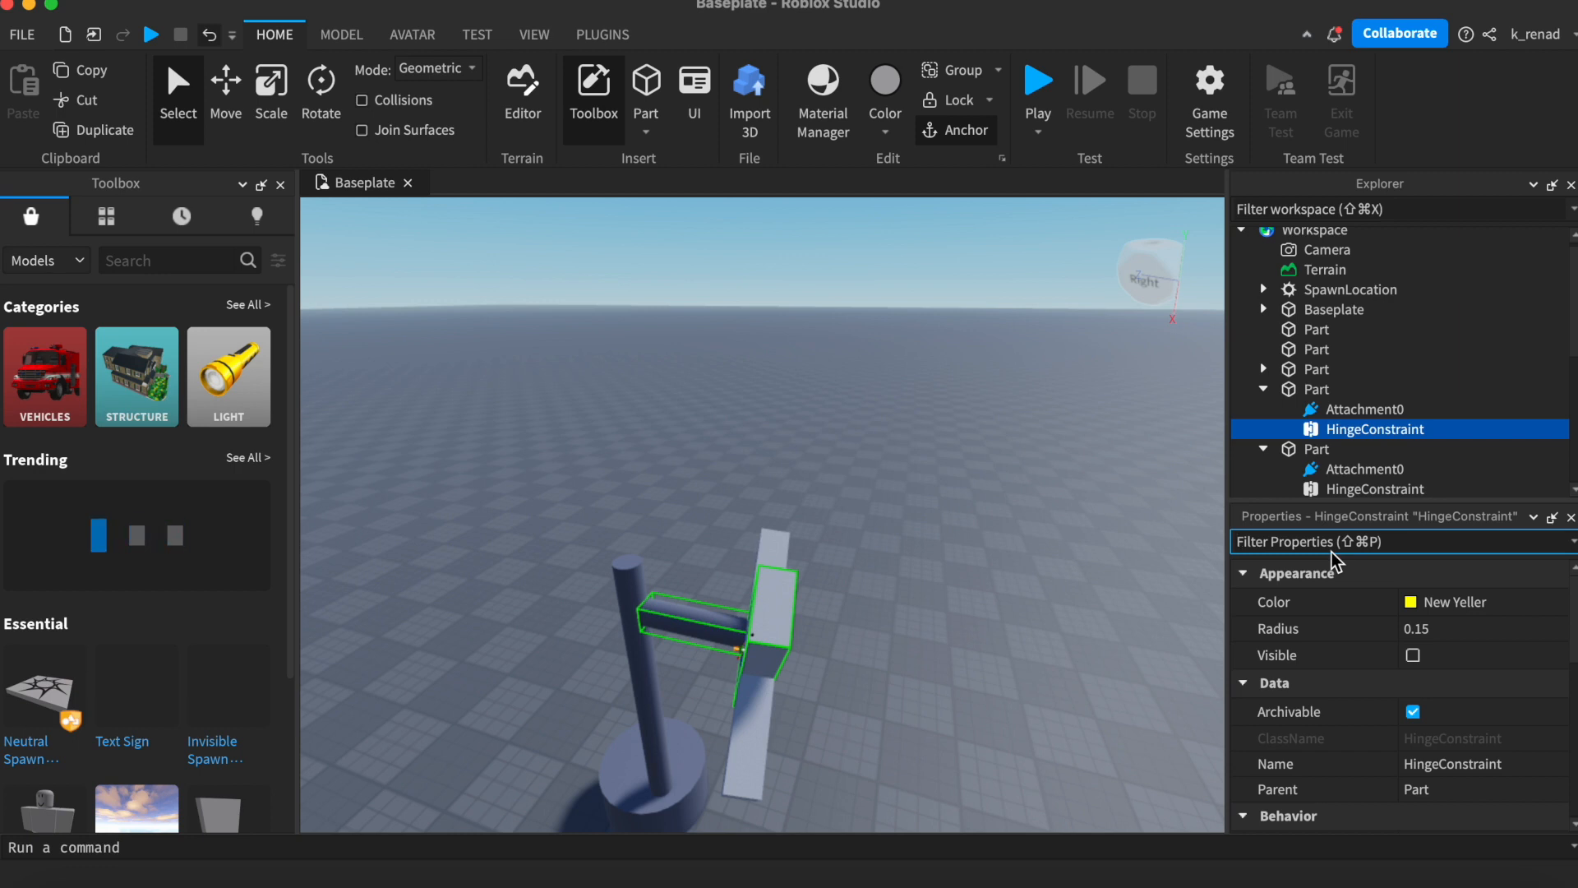
text(an)
click(1437, 655)
text(100)
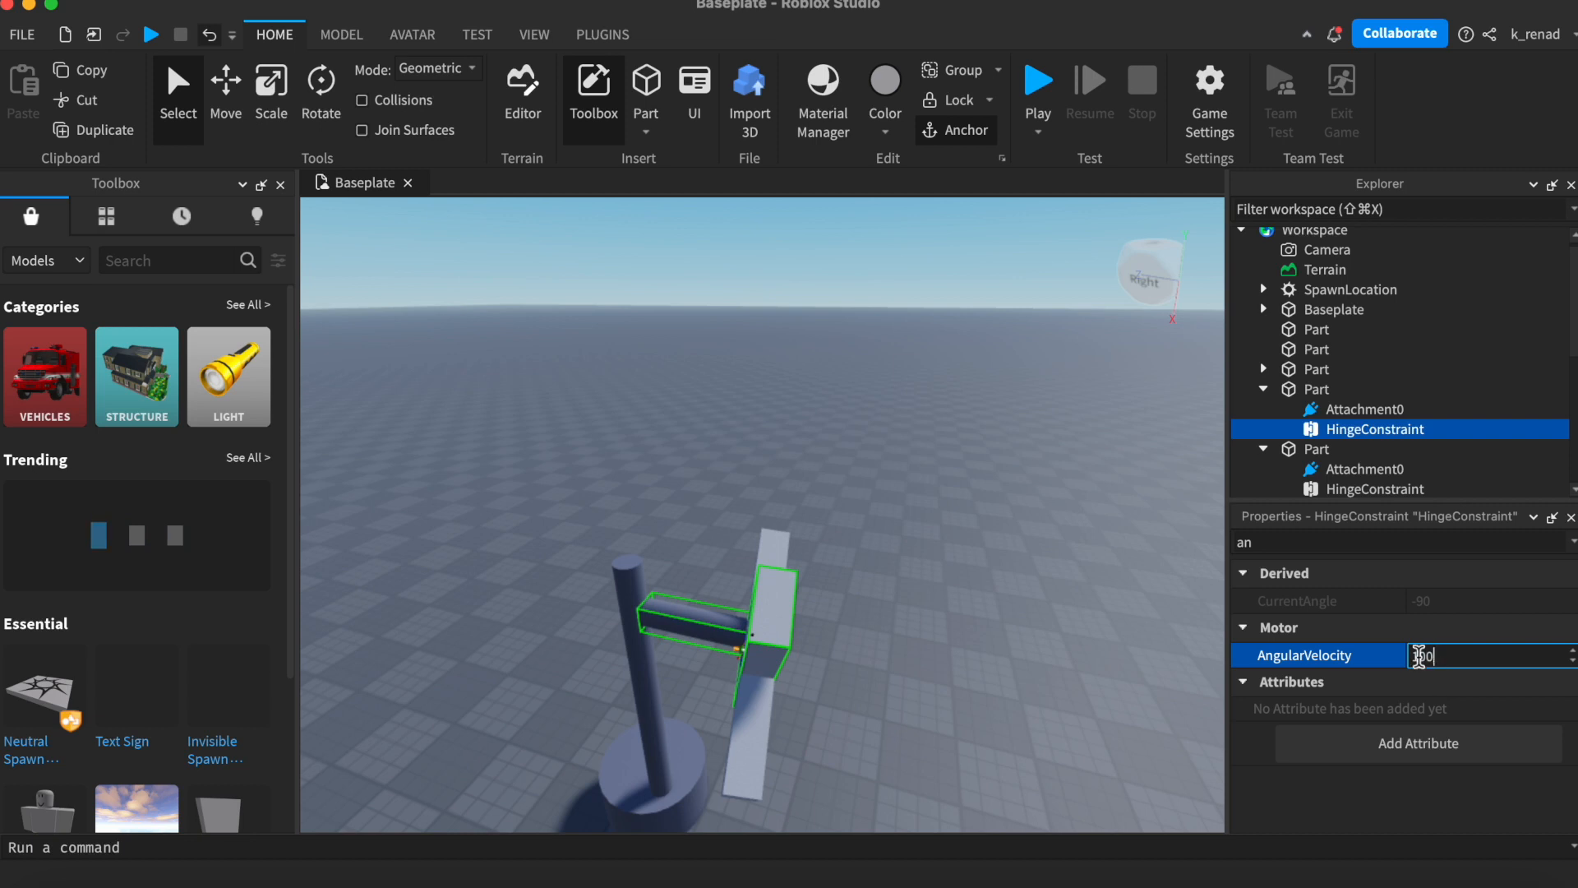
click(1307, 542)
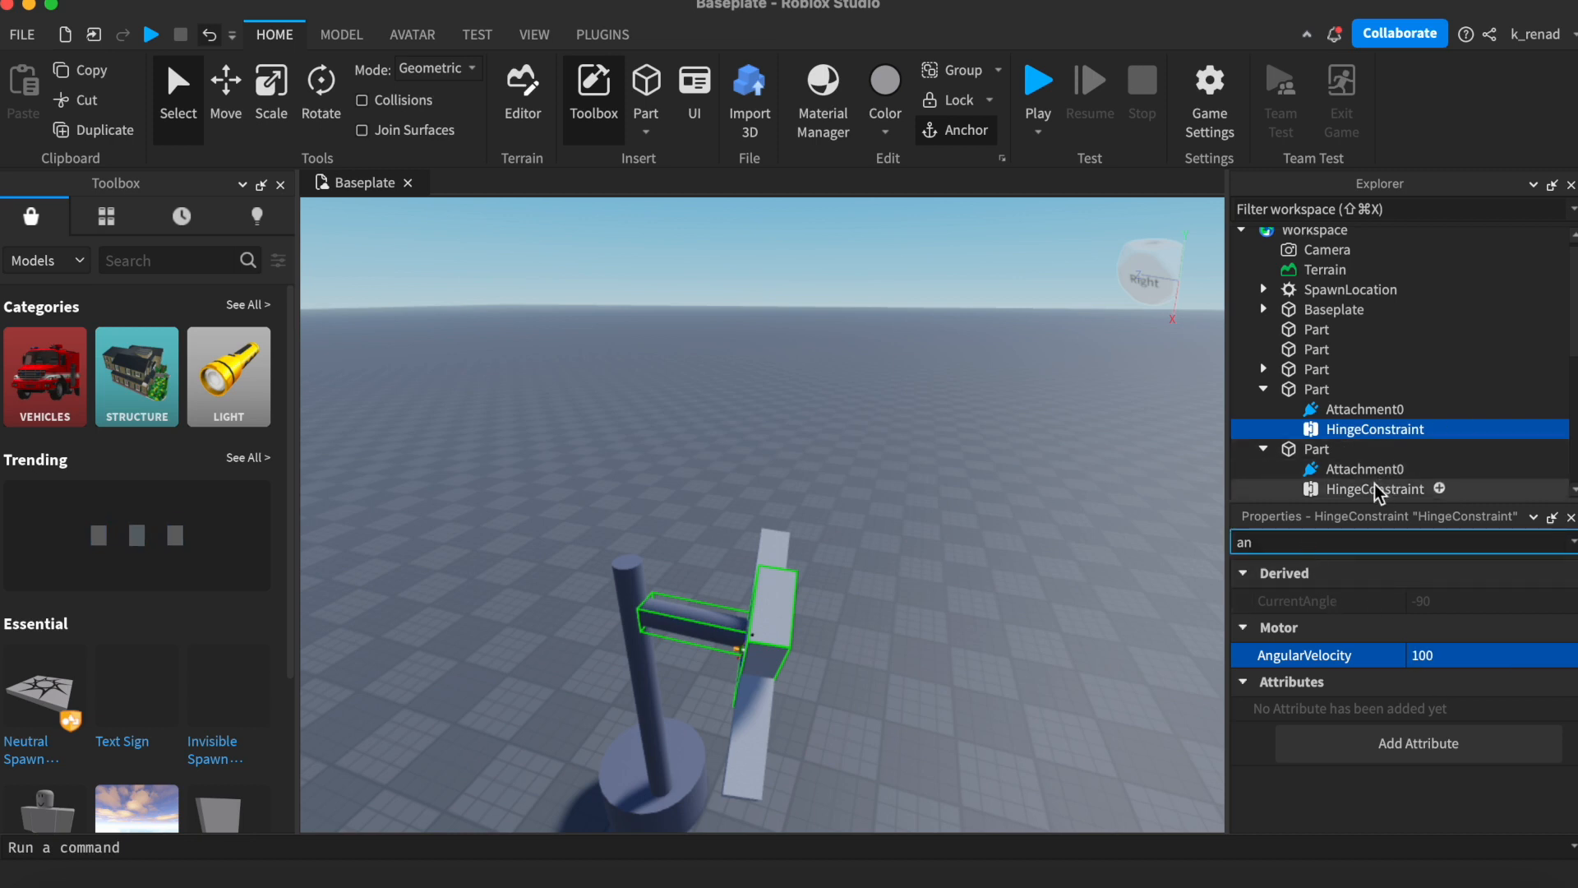
Step: Set the AngularVelocity of the upright blade block's hinge constraint to 100
click(1364, 489)
click(1435, 657)
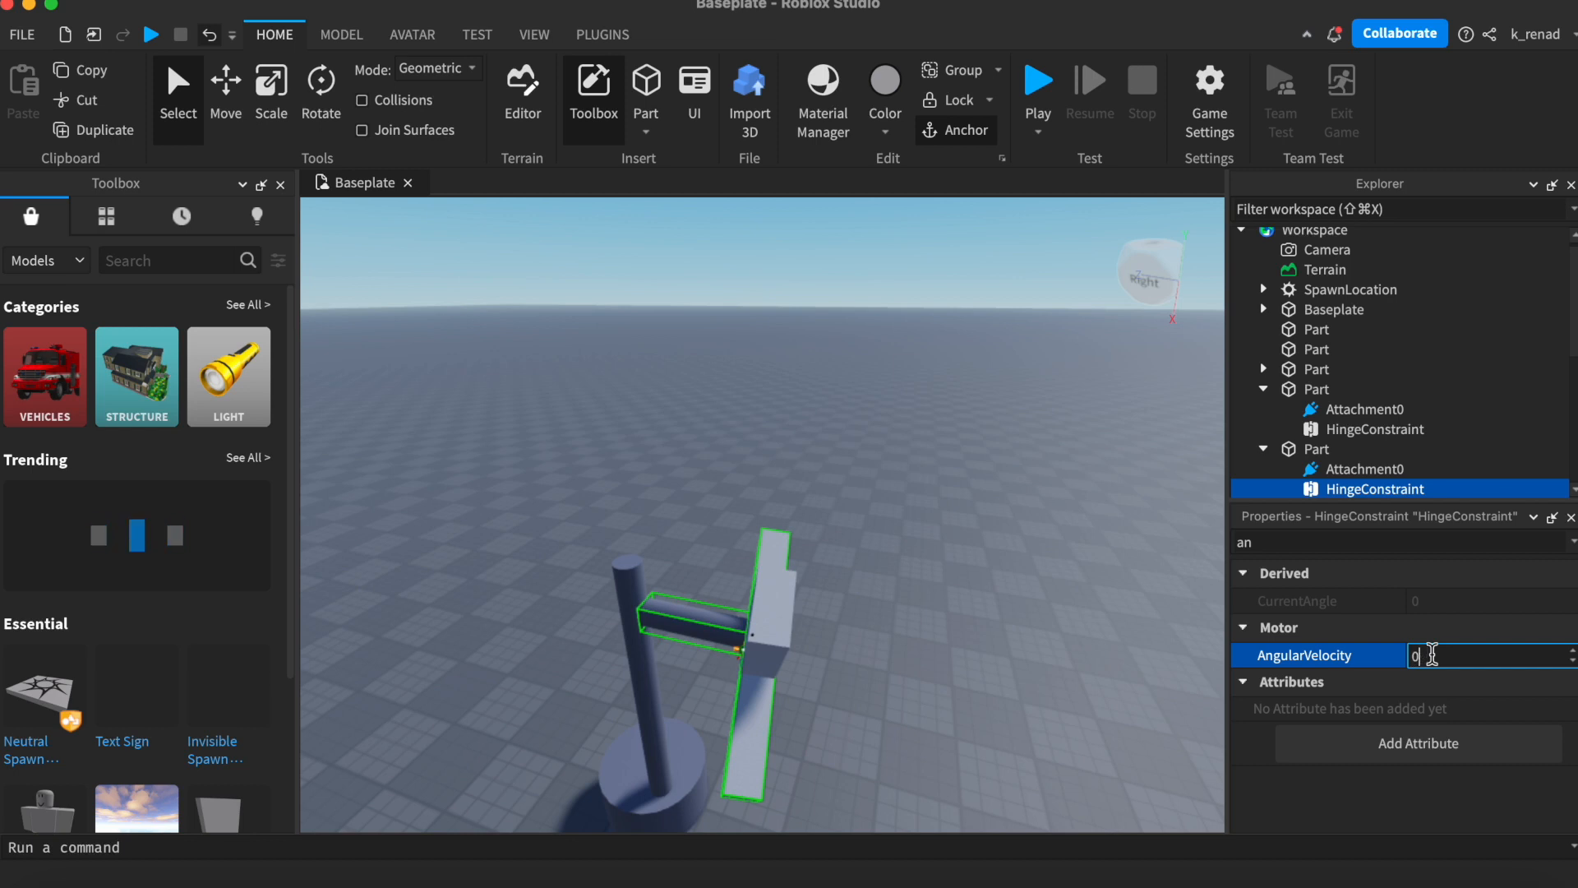
text(100)
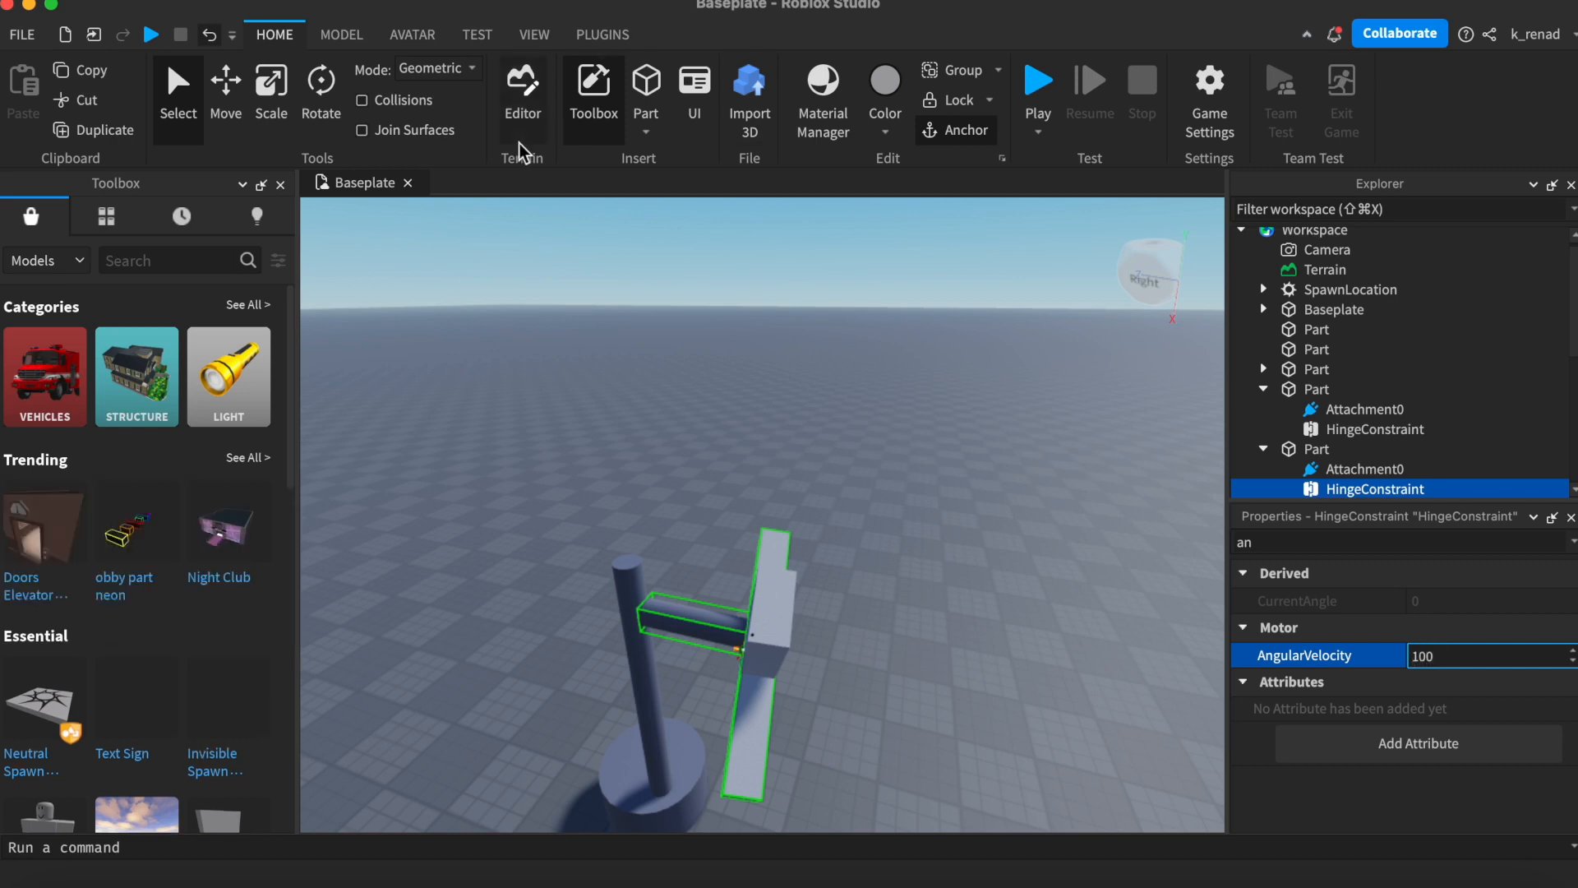
Step: Start a playtest and walk the character to the front of the windmill to watch its crossed blades
click(1037, 91)
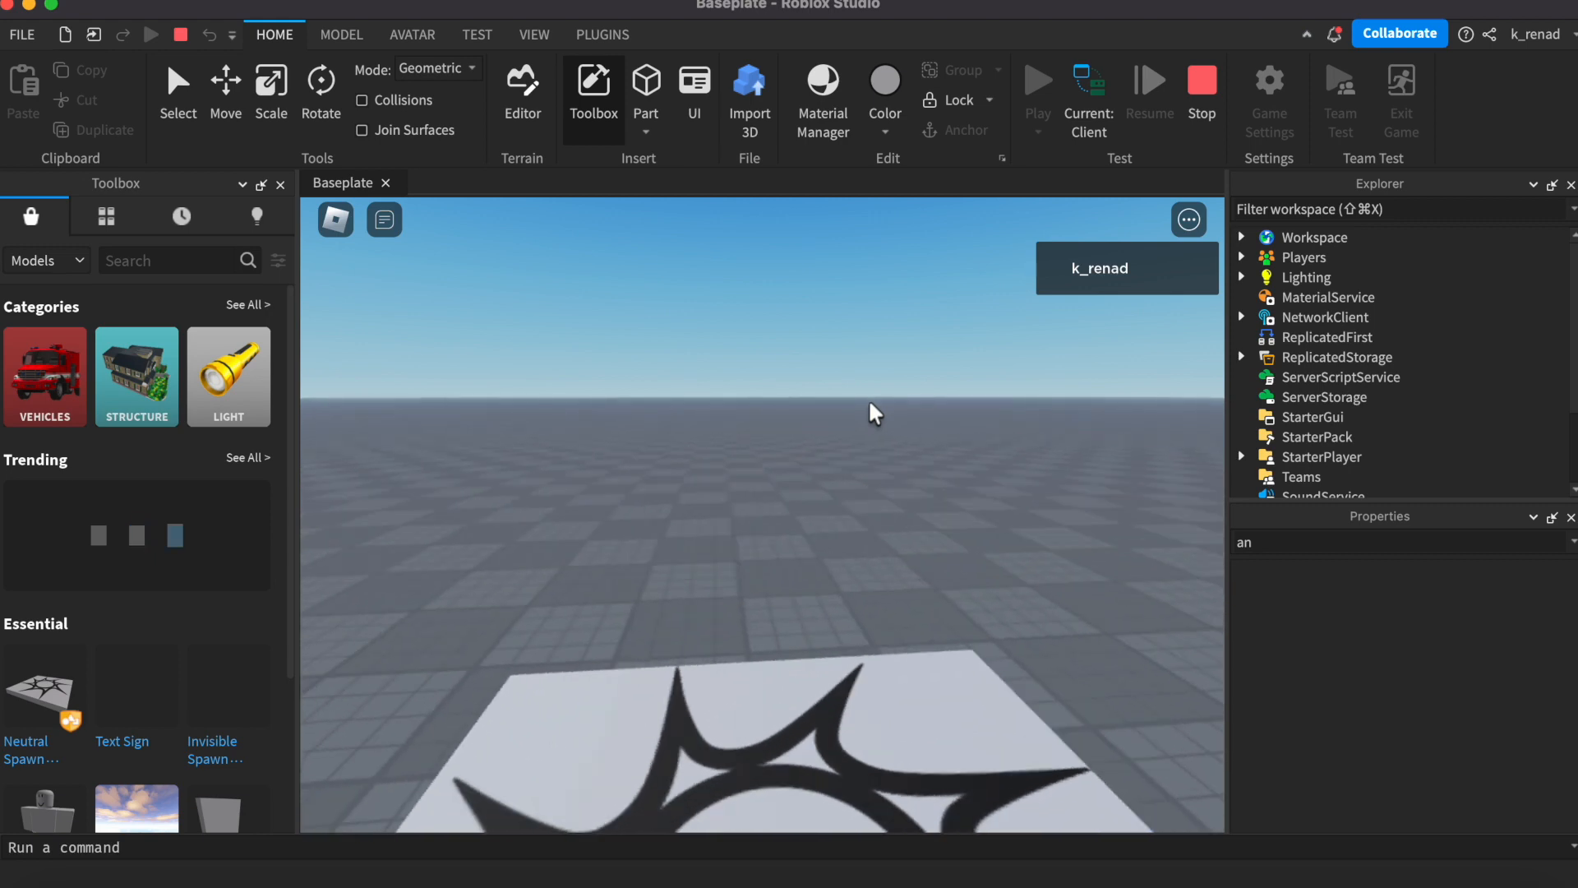
key(s)
key(w)
key(s)
key(w)
key(w)
key(a)
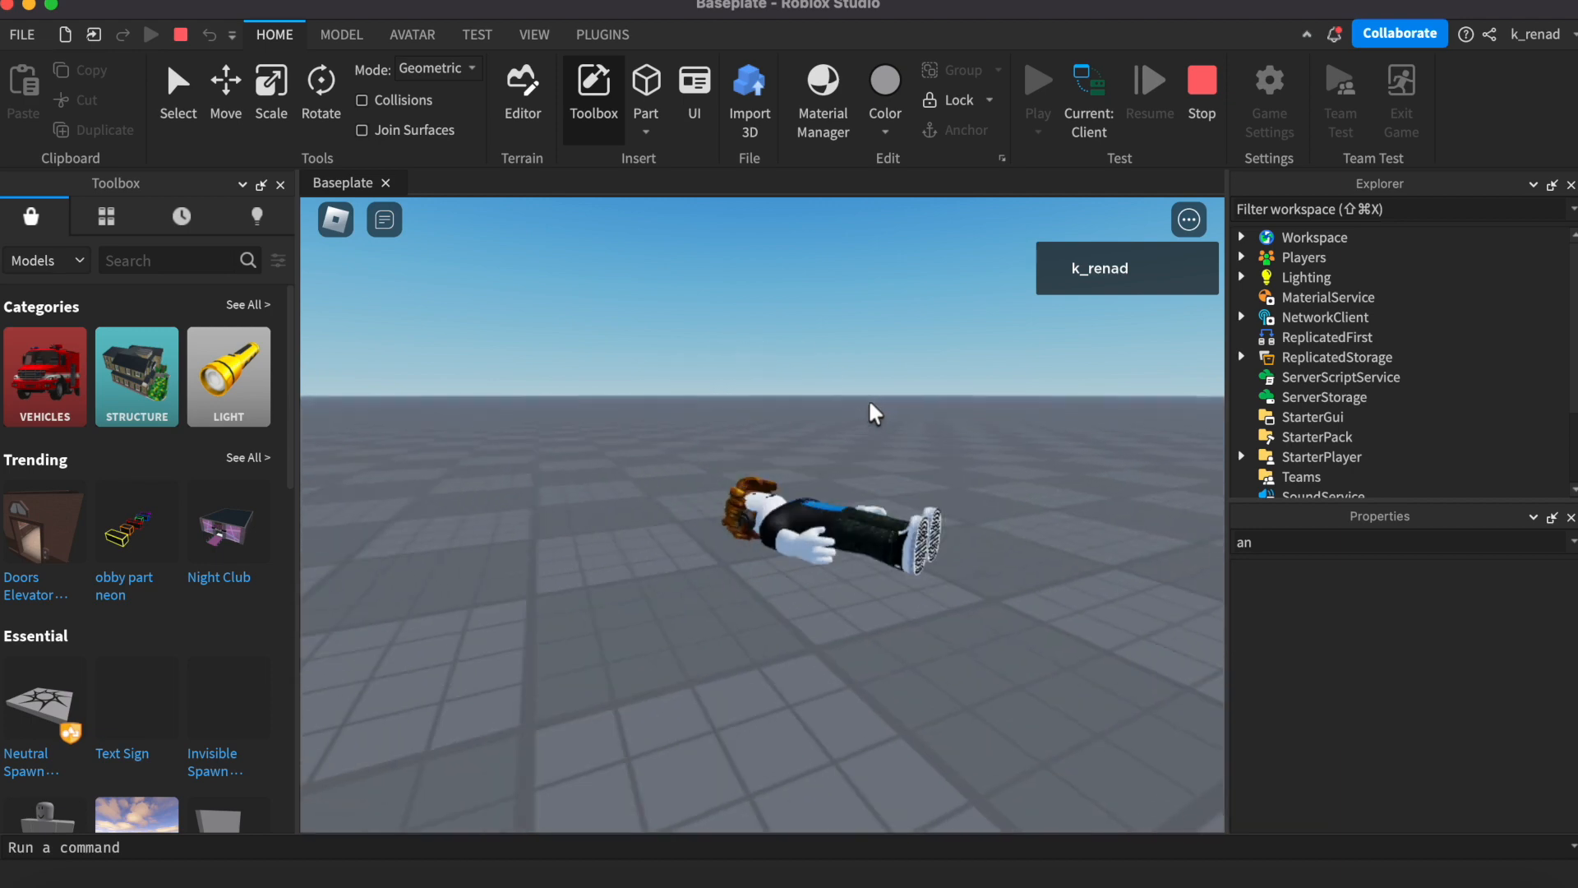
key(Left)
key(w)
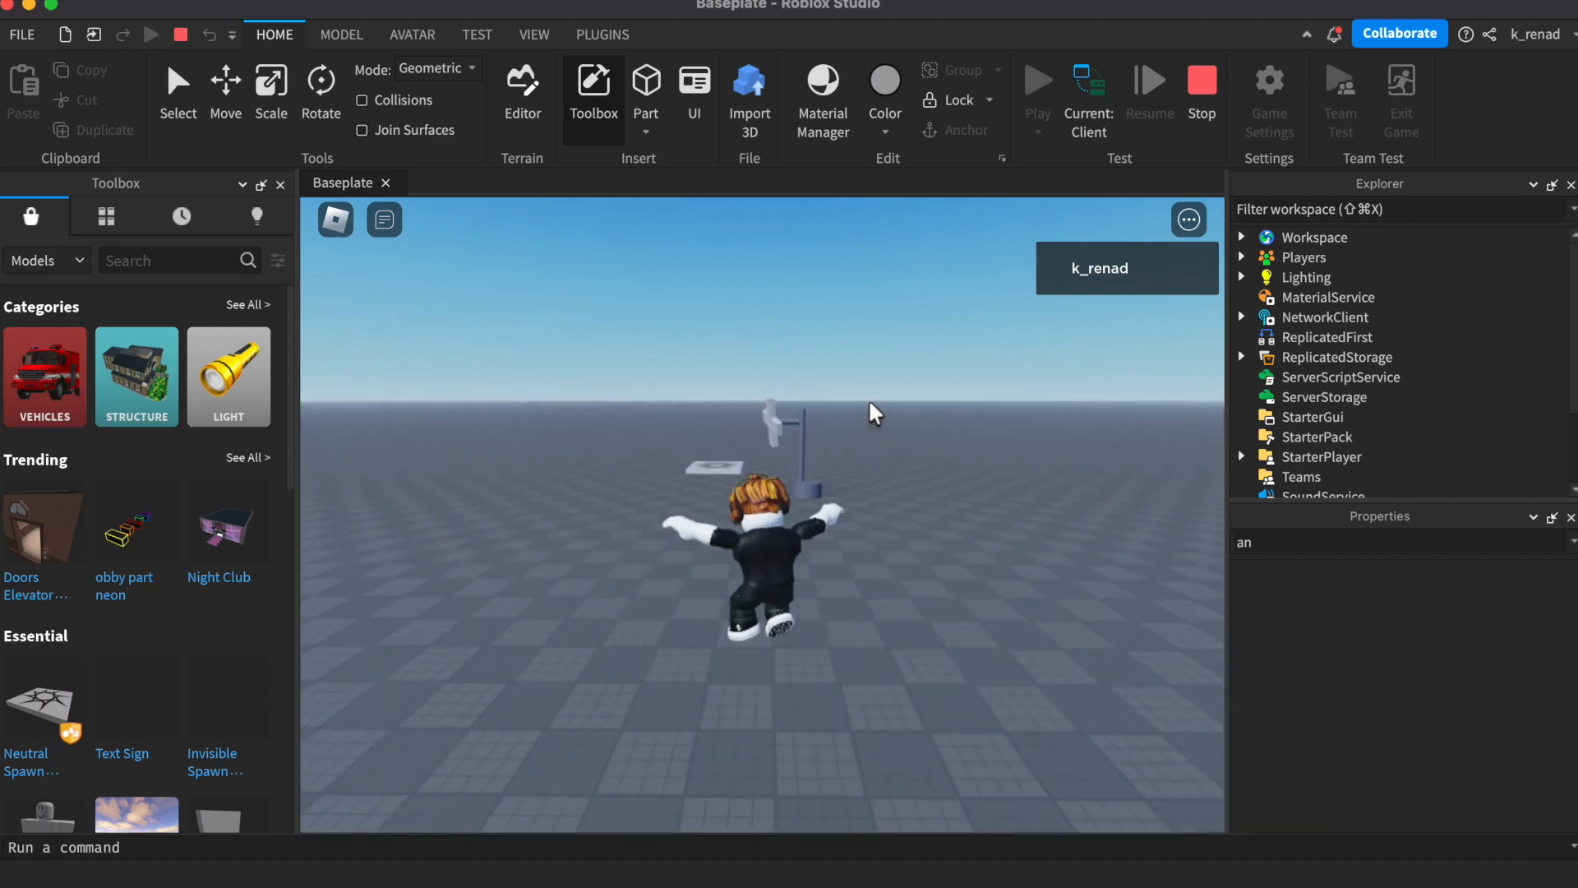
key(Left)
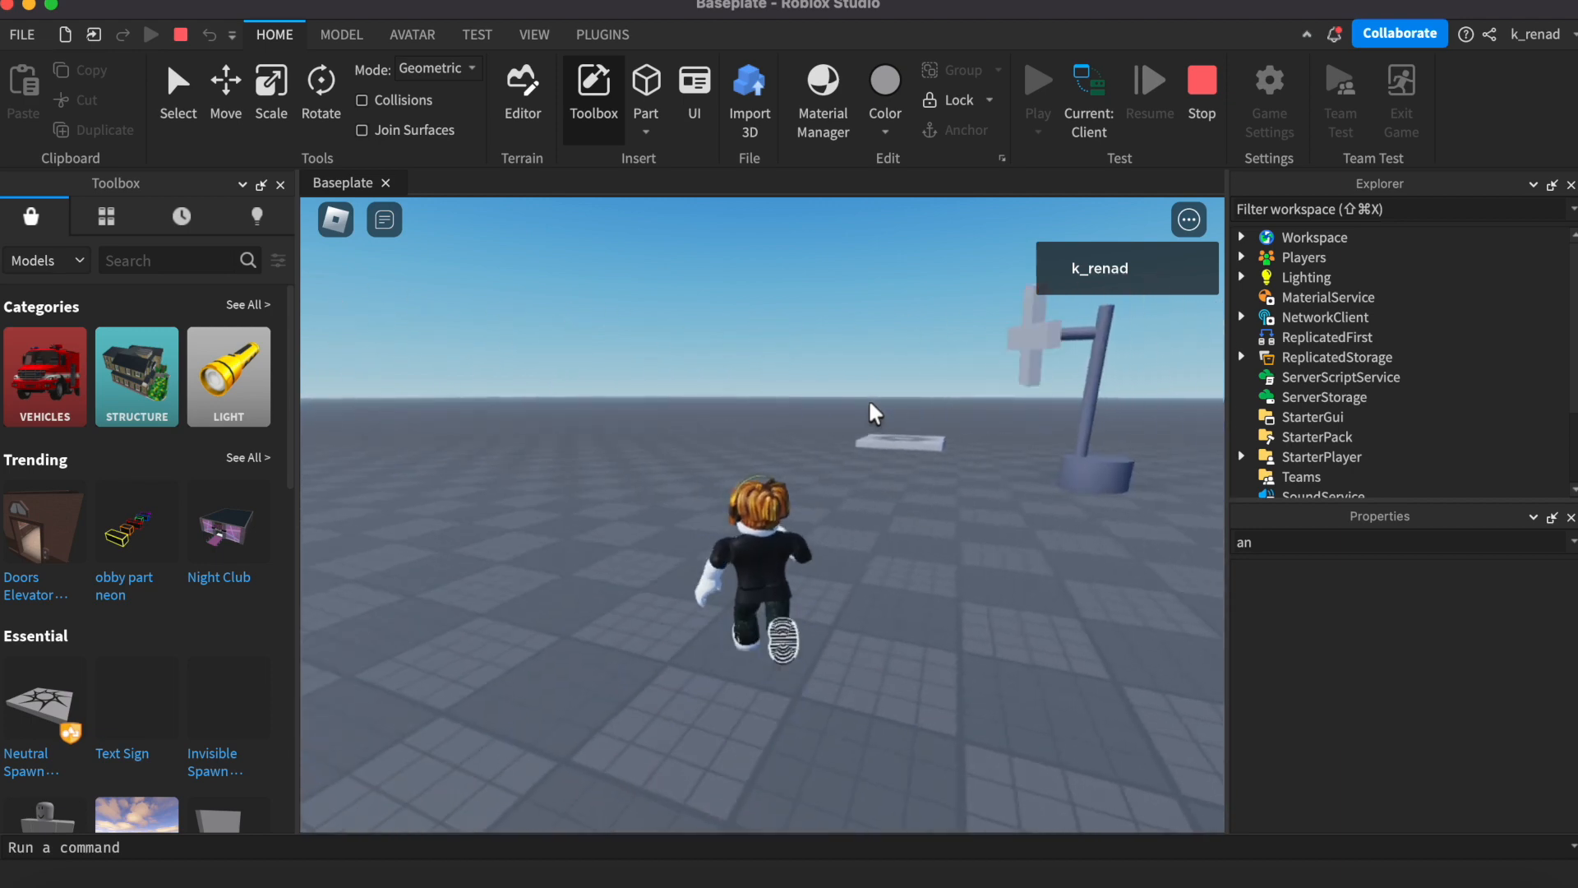
key(Right)
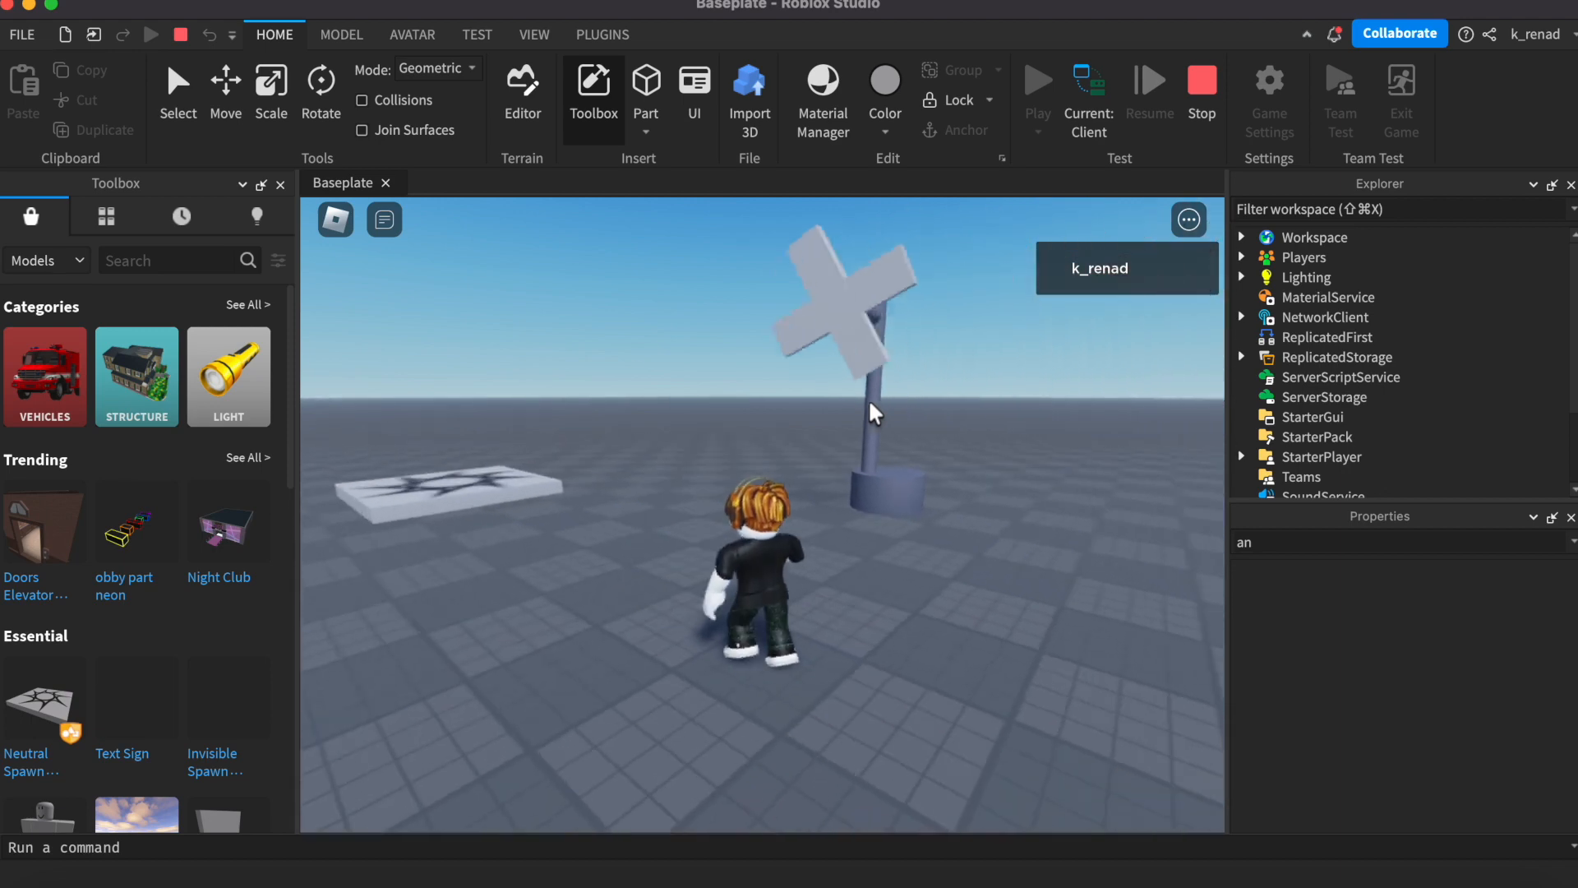
key(Right)
key(Left)
key(w)
key(w)
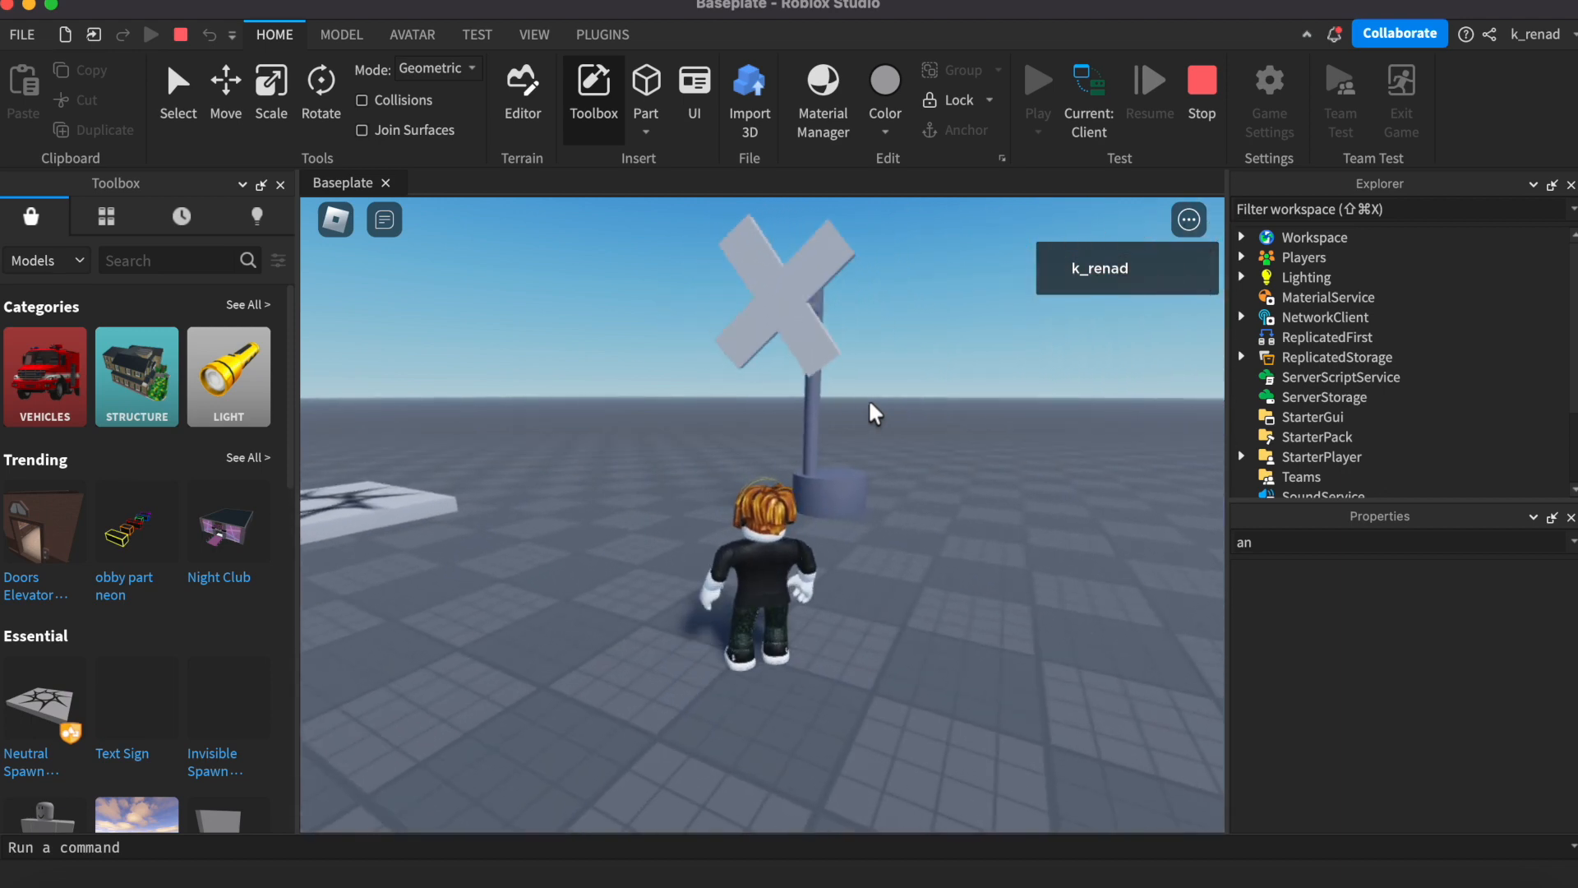
Step: Jump the character repeatedly at the front of the crossed blades to test how they react to contact
key(space)
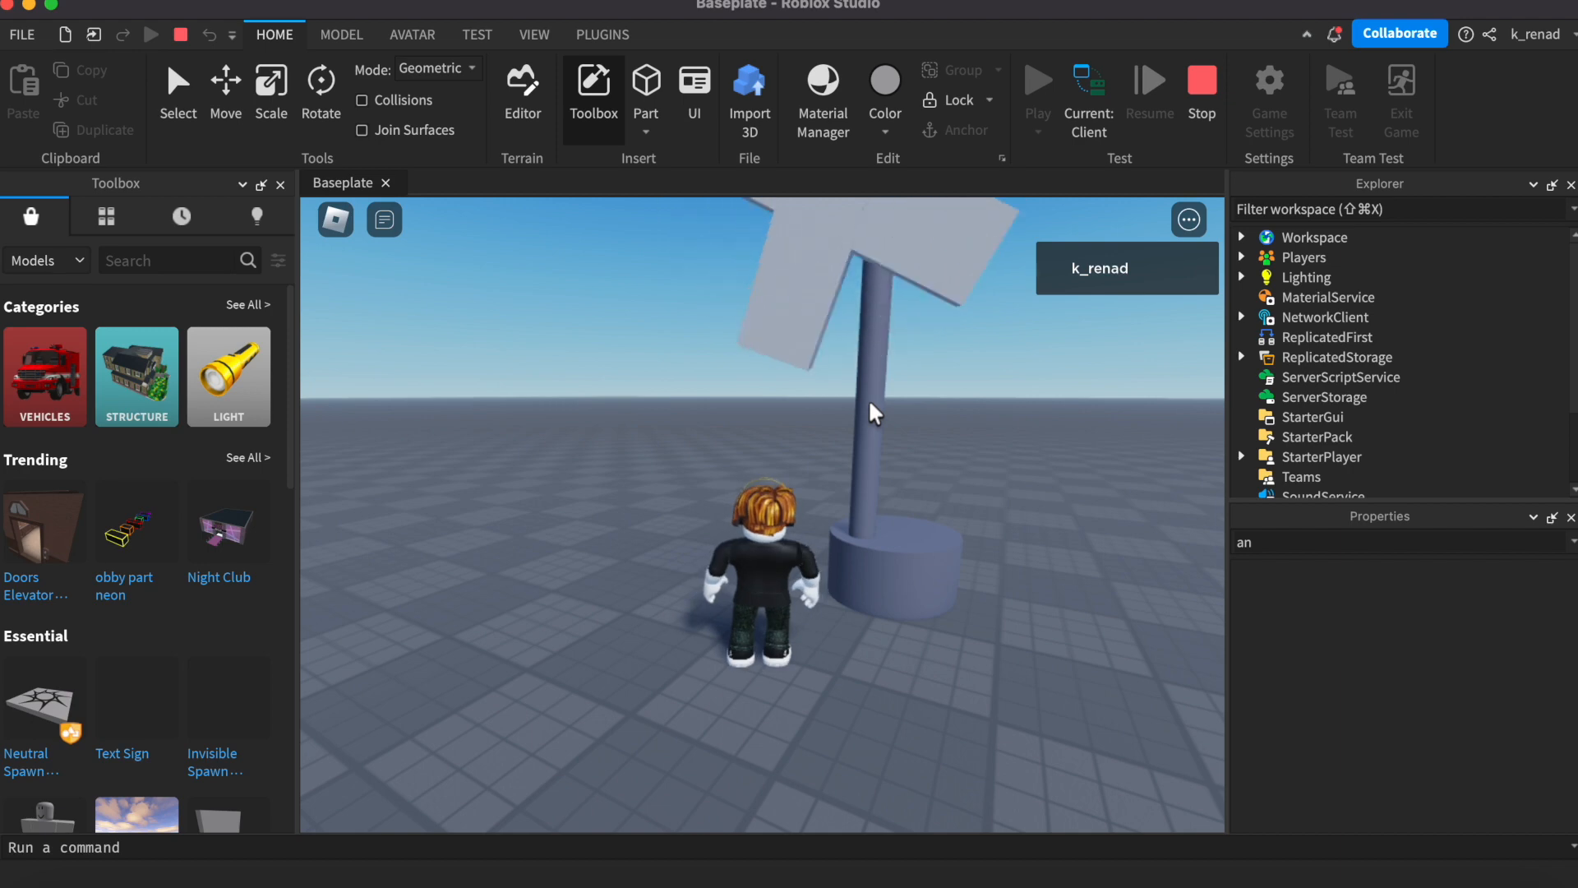
key(space)
key(space)
key(space)
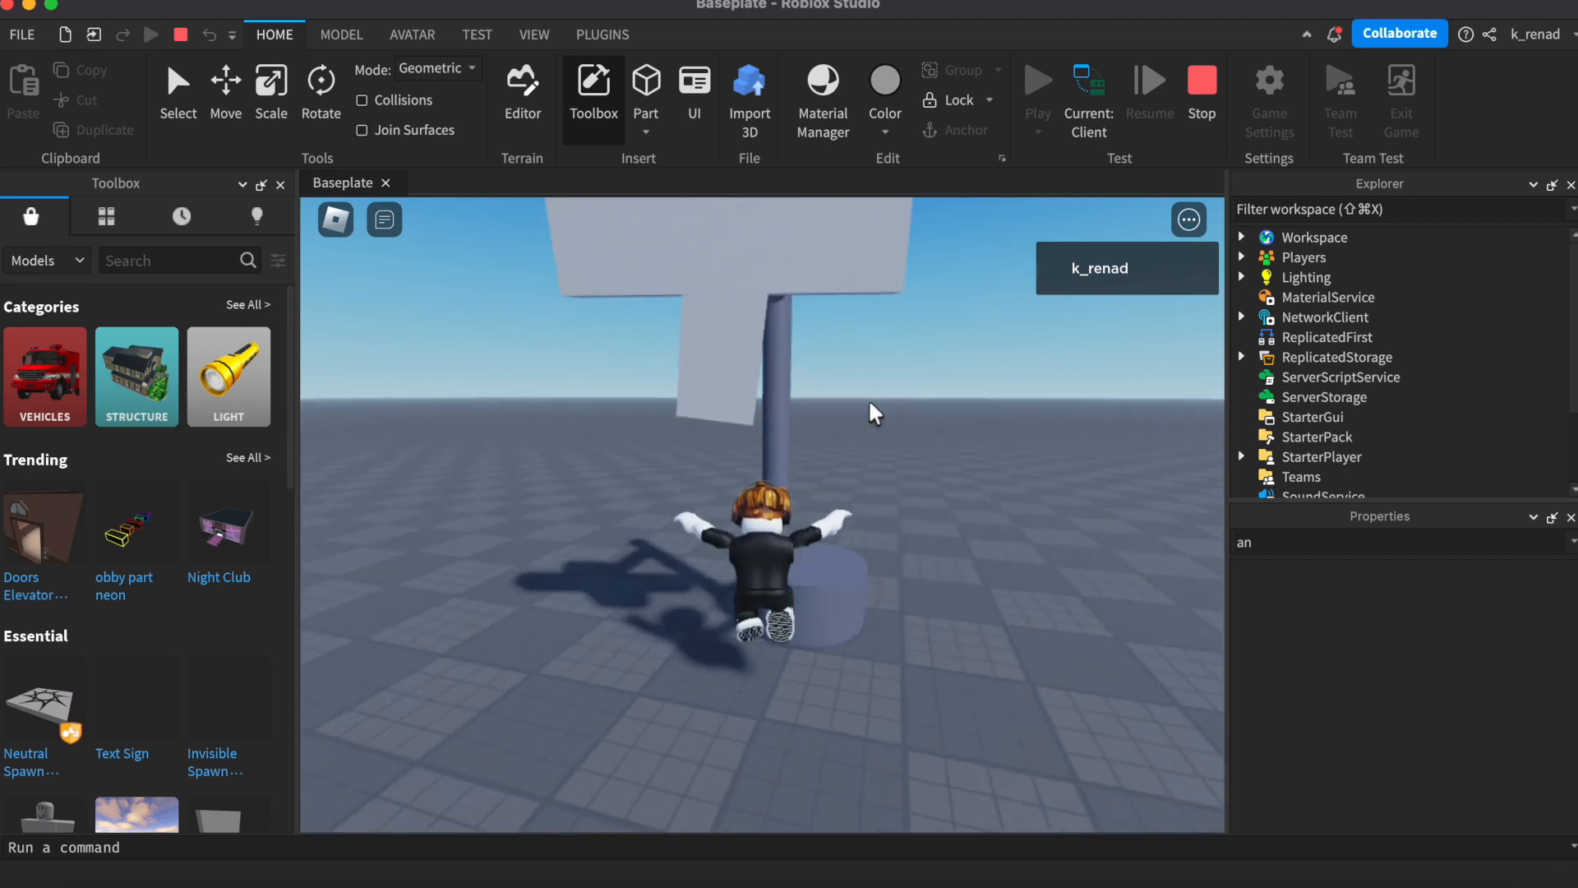
key(s)
key(w)
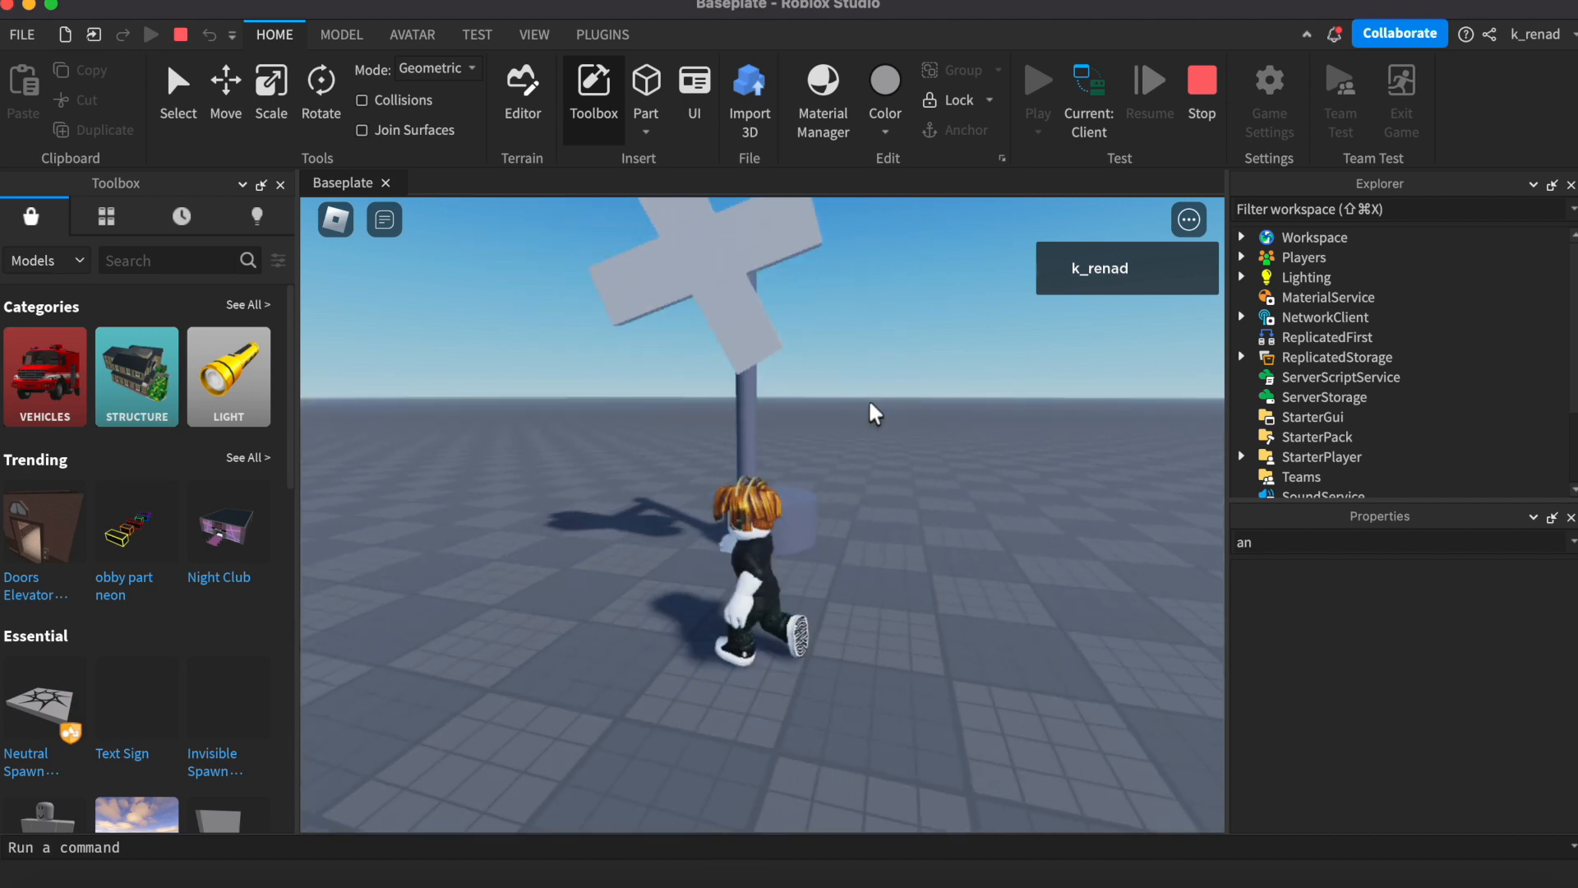
key(space)
key(s)
key(w)
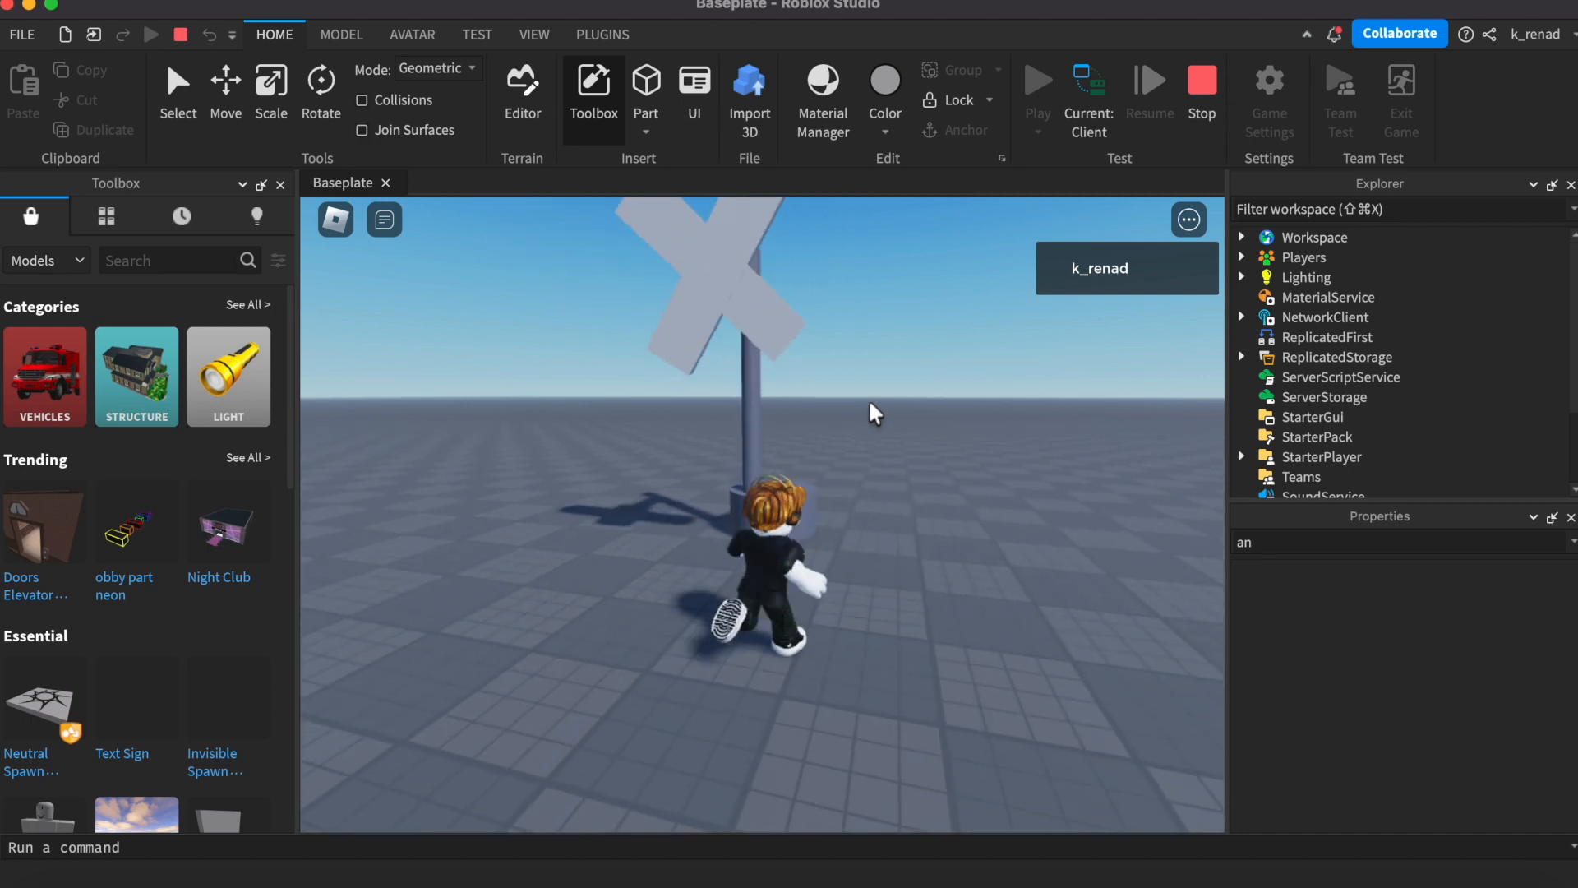
key(space)
key(s)
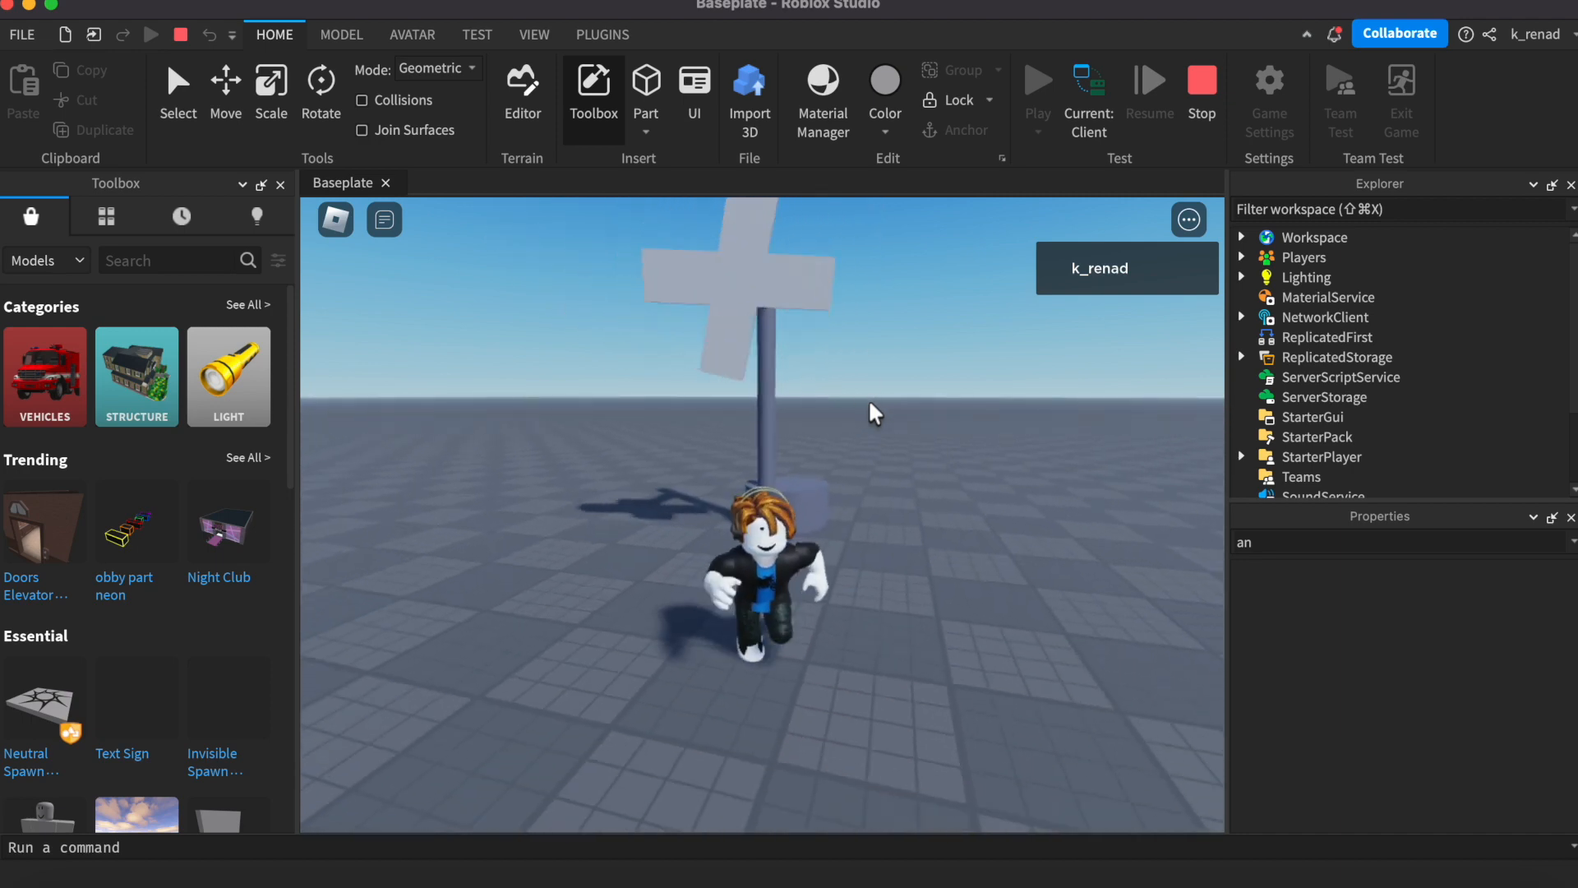
key(w)
key(space)
key(s)
key(w)
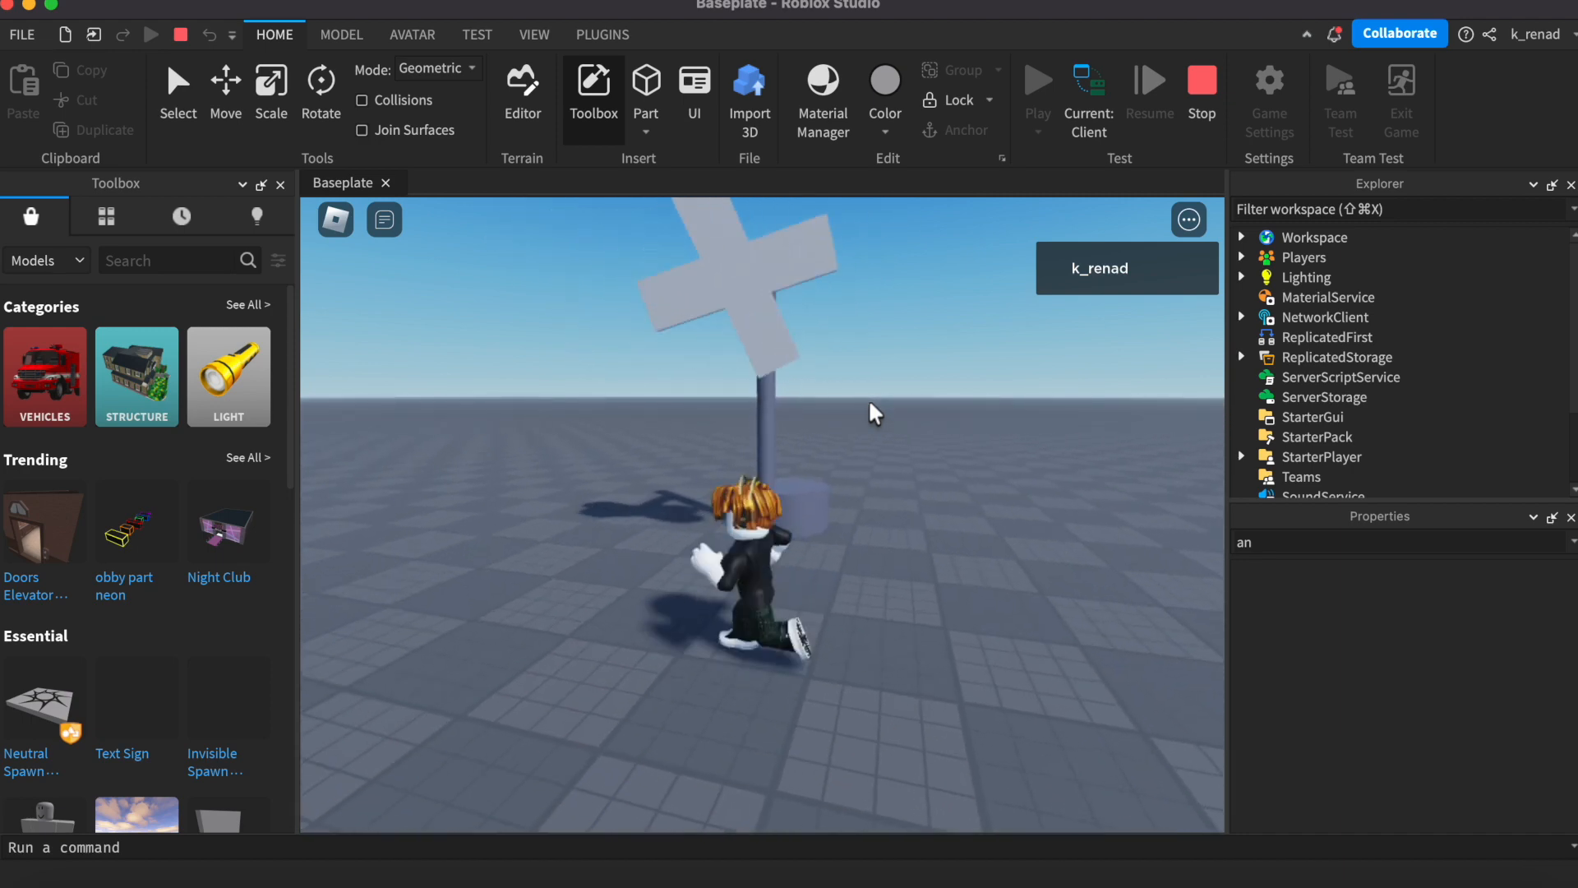
key(space)
key(s)
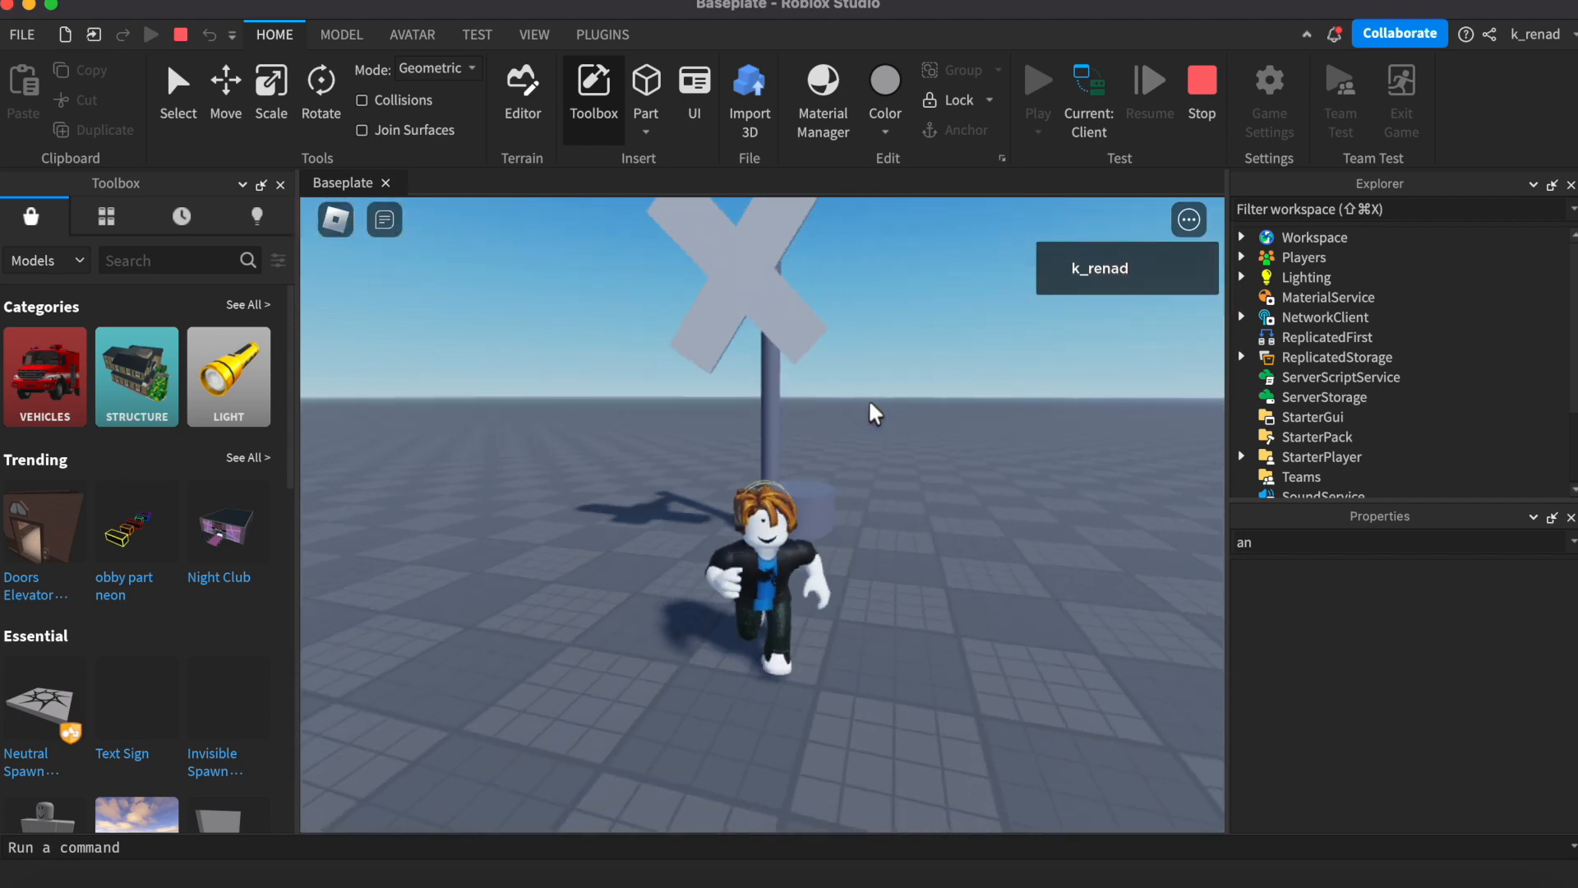
key(a)
key(d)
key(space)
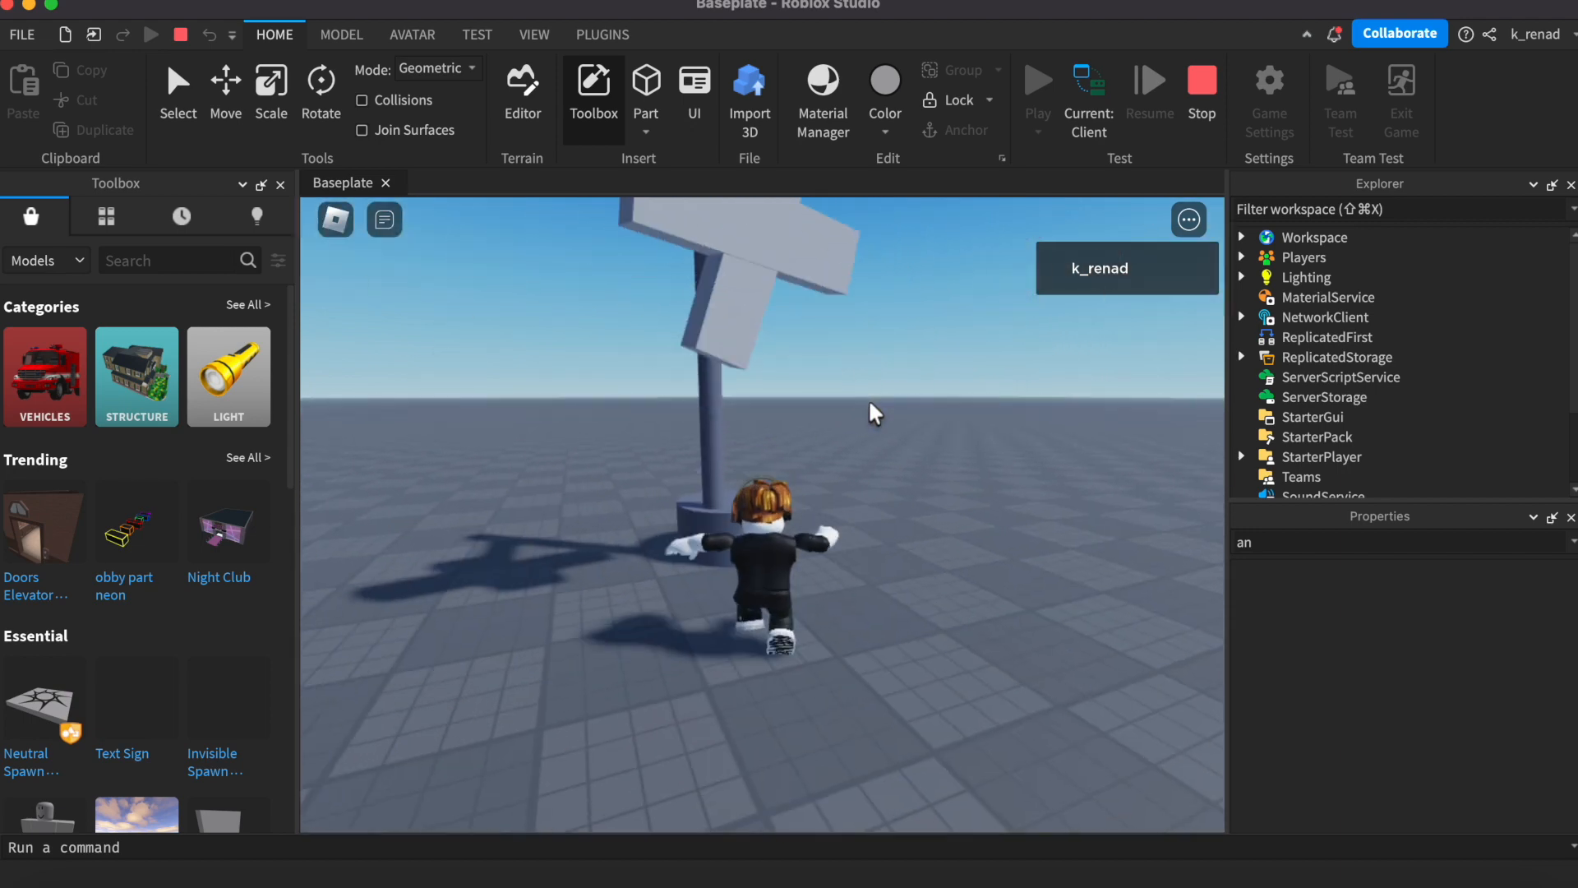
key(s)
key(w)
key(space)
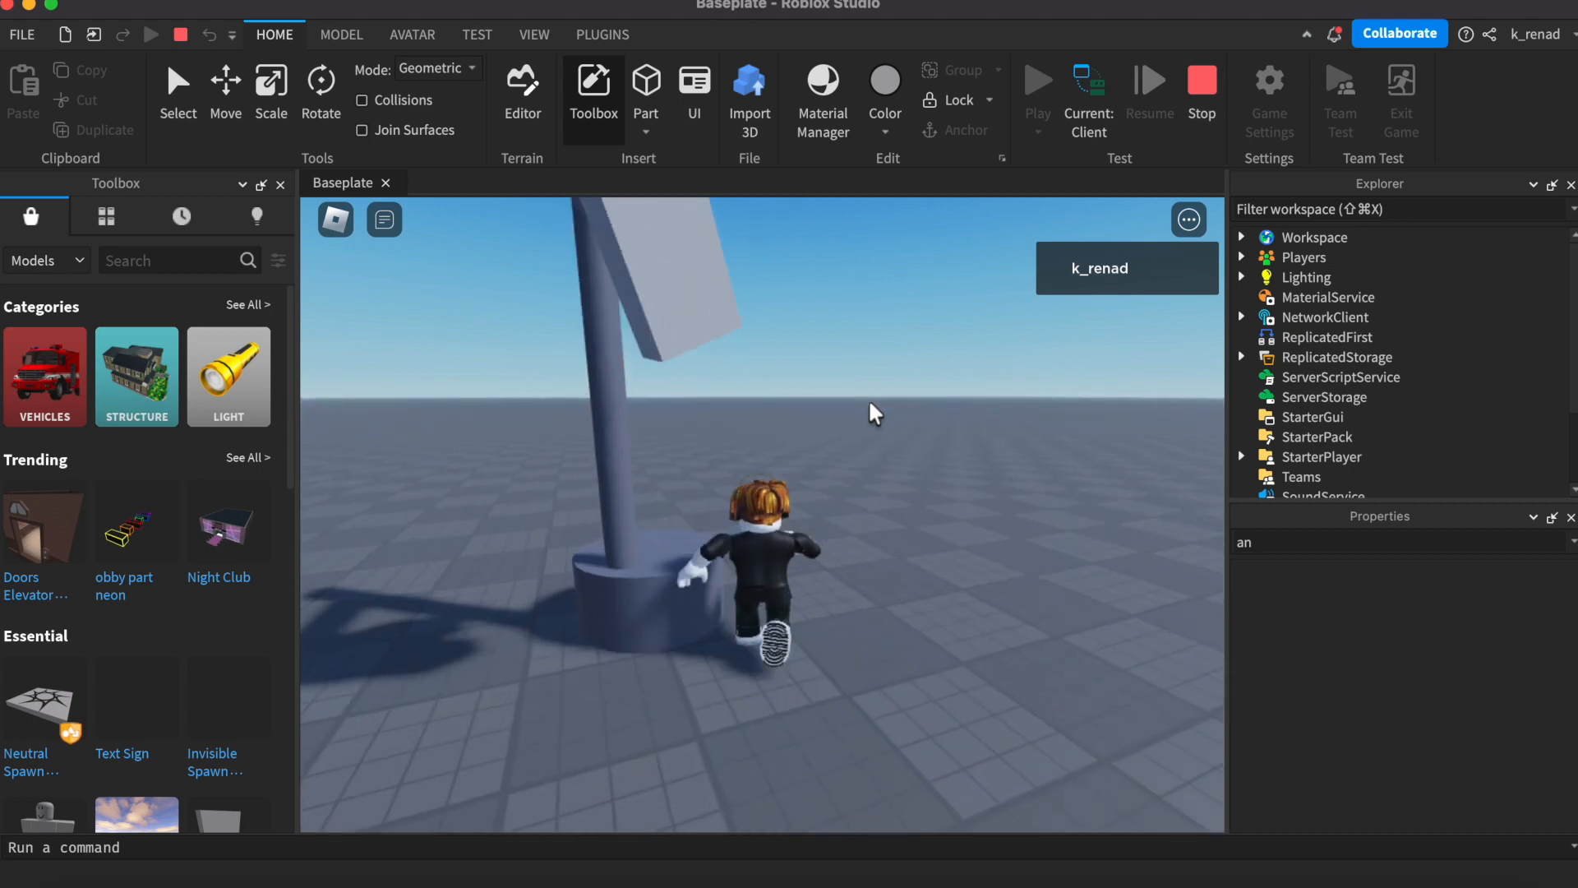
key(s)
key(a)
key(w)
key(space)
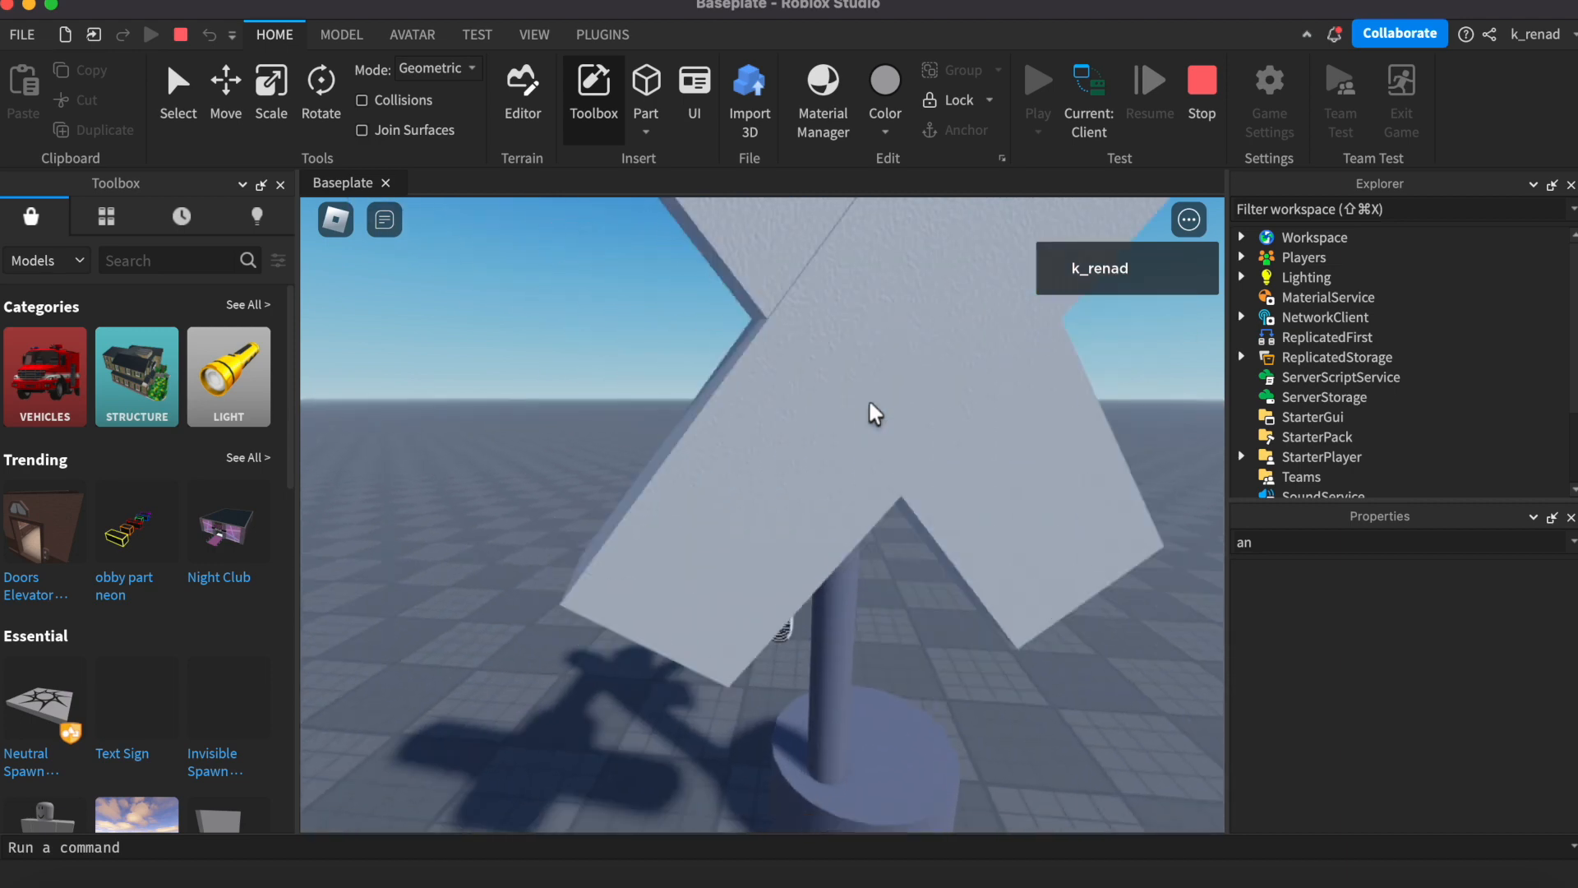
key(s)
key(space)
key(w)
key(space)
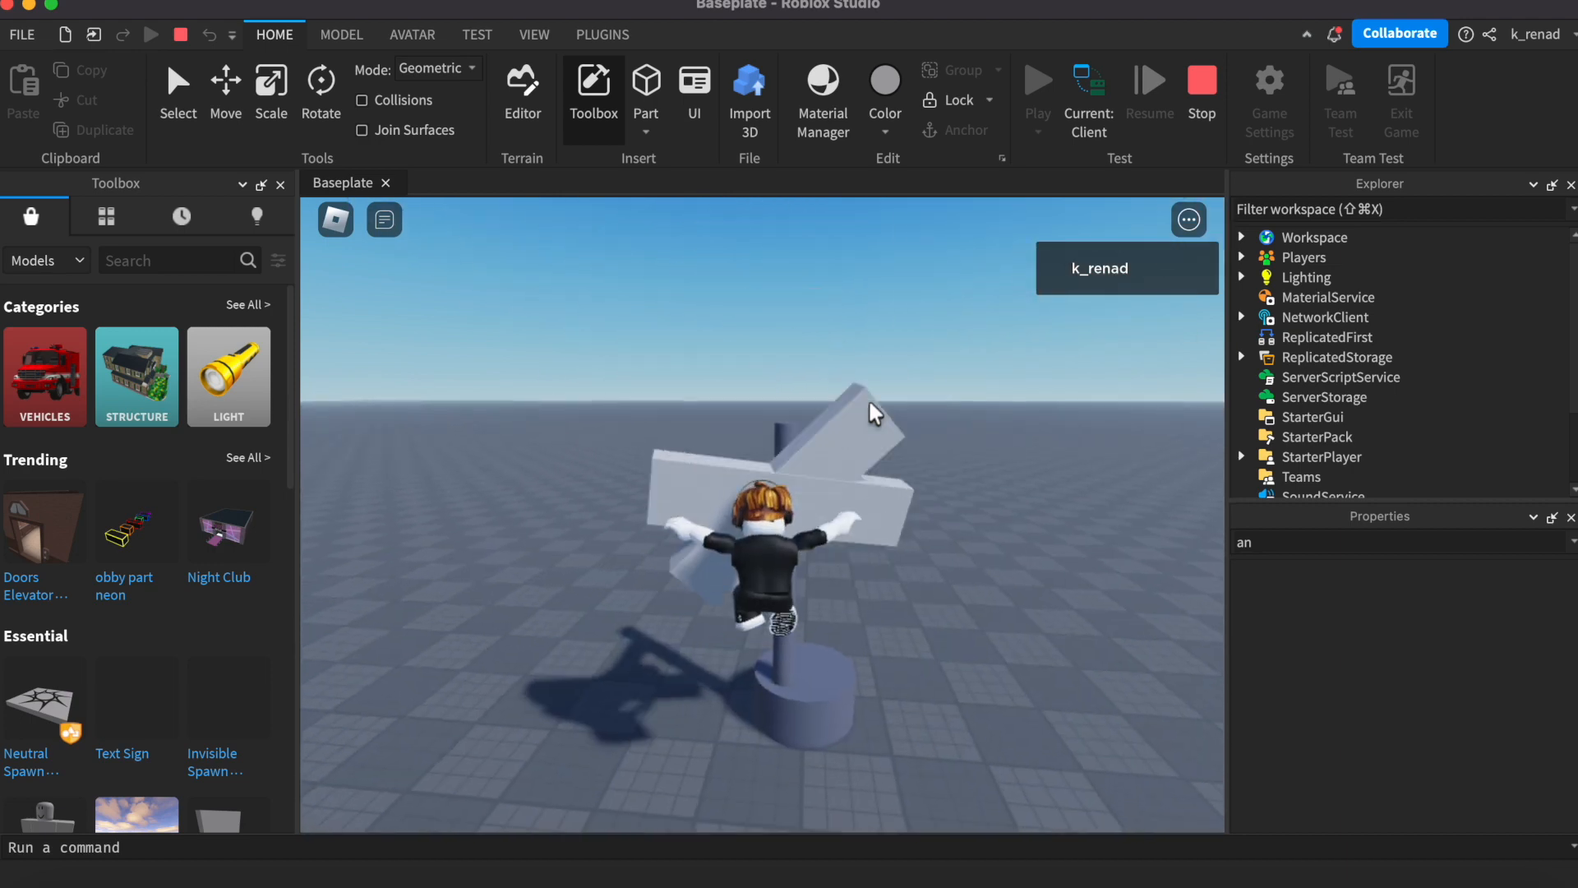
key(d)
key(w)
key(space)
Step: Turn the character around and run back across the baseplate to the windmill's base
key(Left)
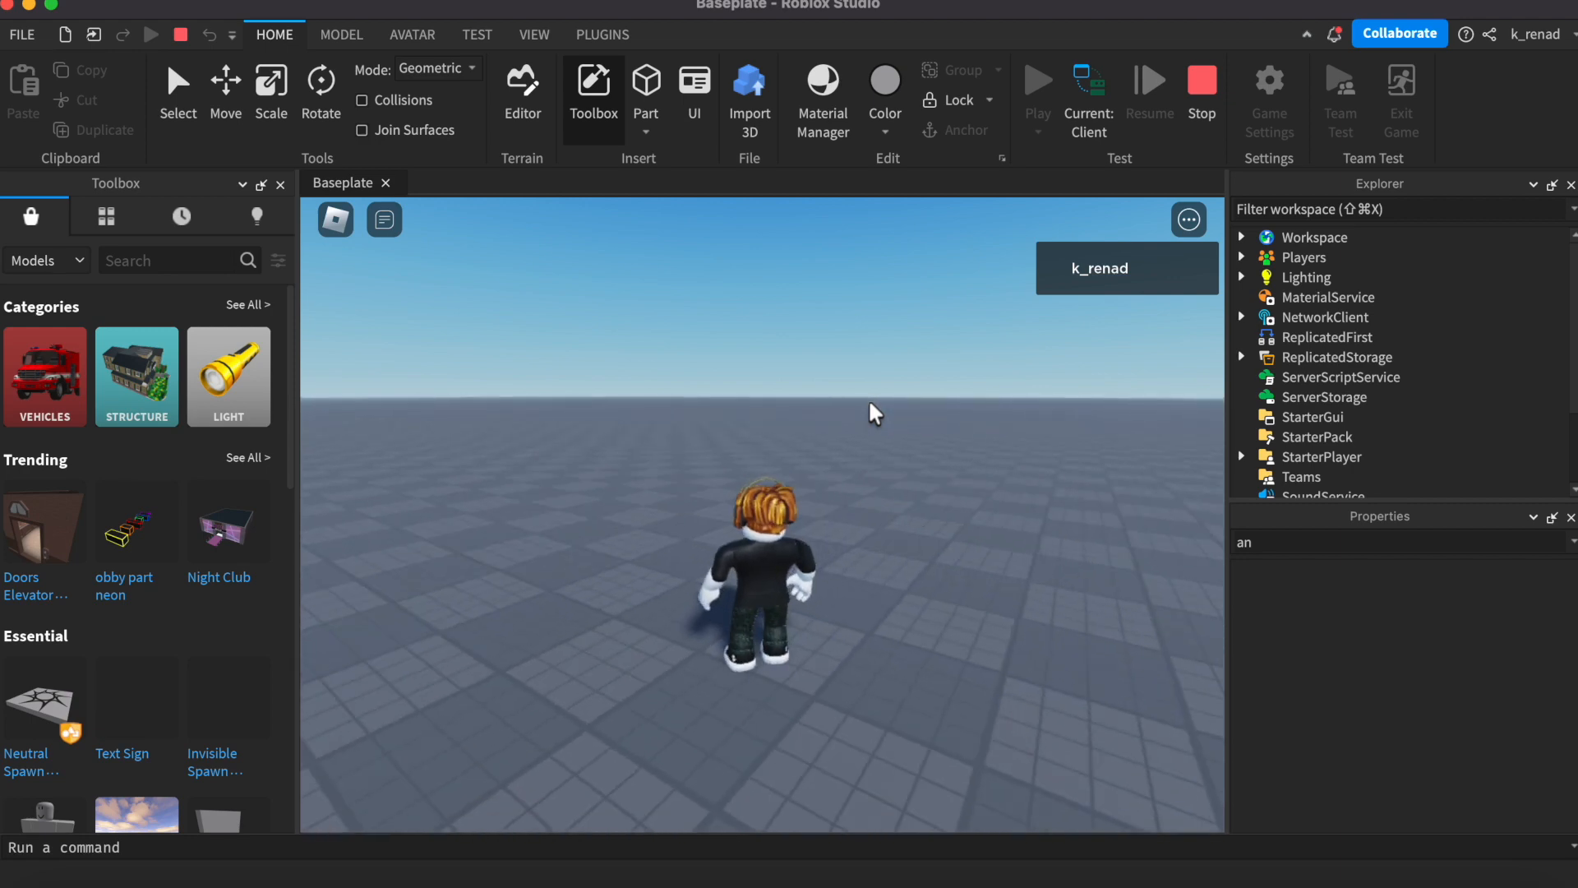
key(w)
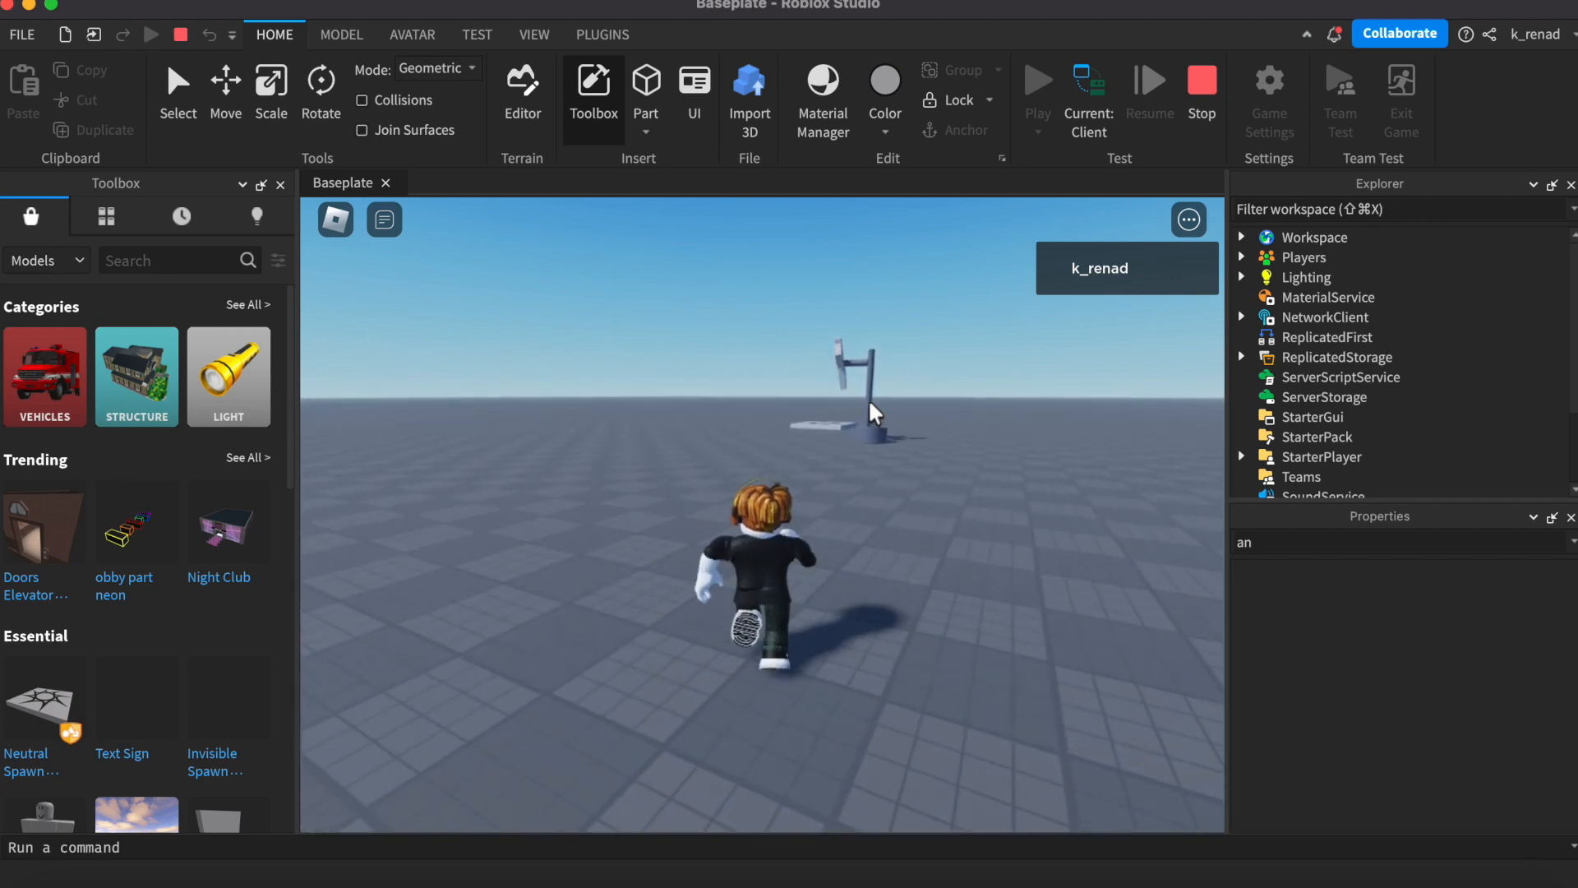
key(w)
key(Right)
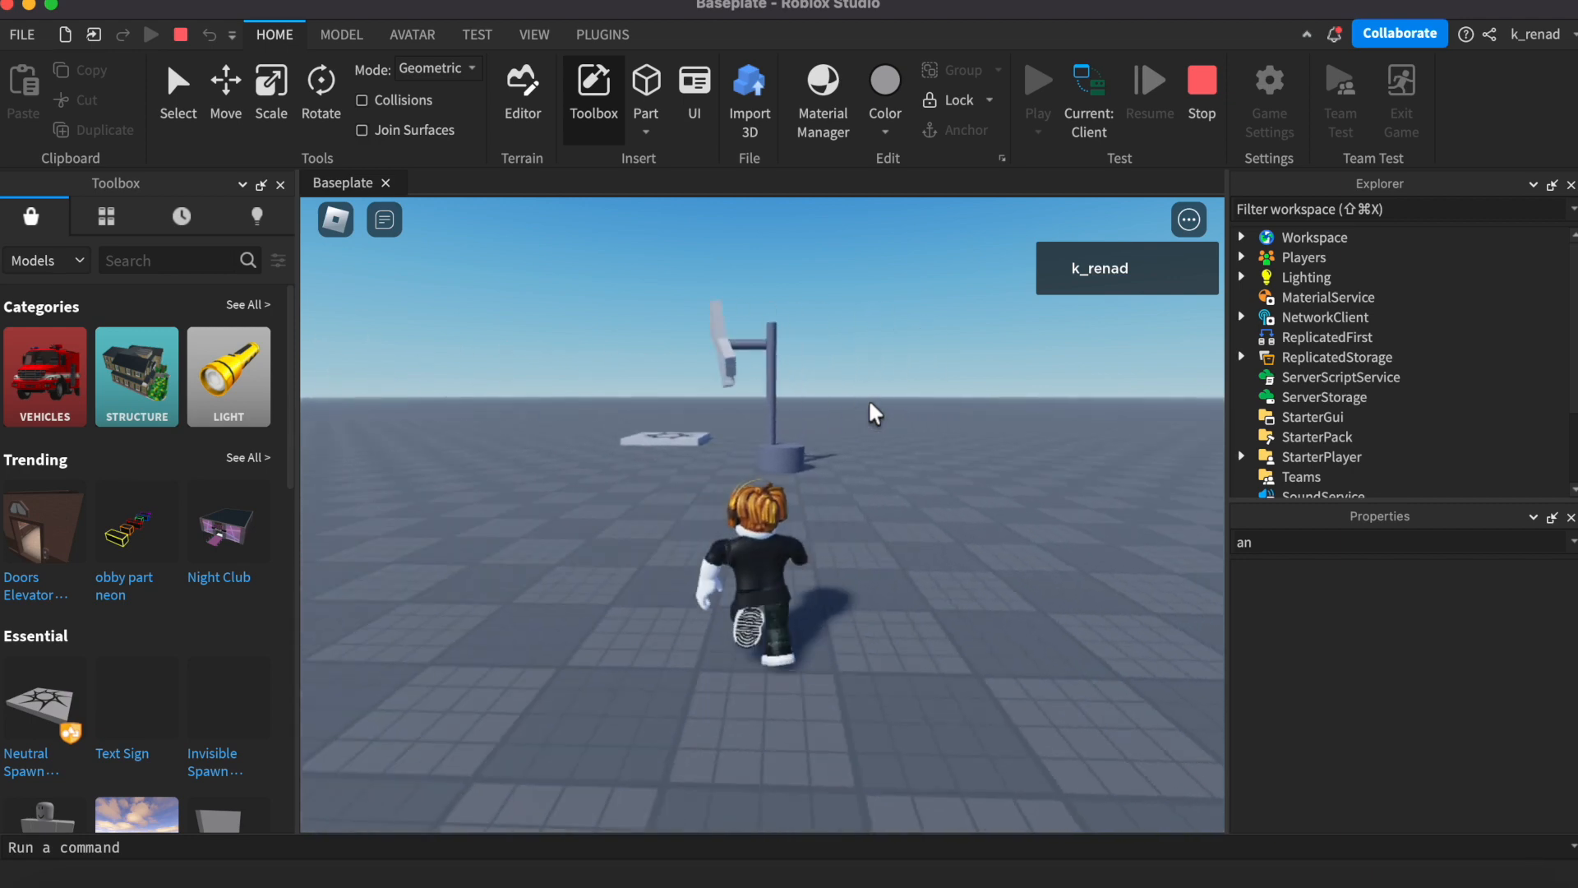
key(w)
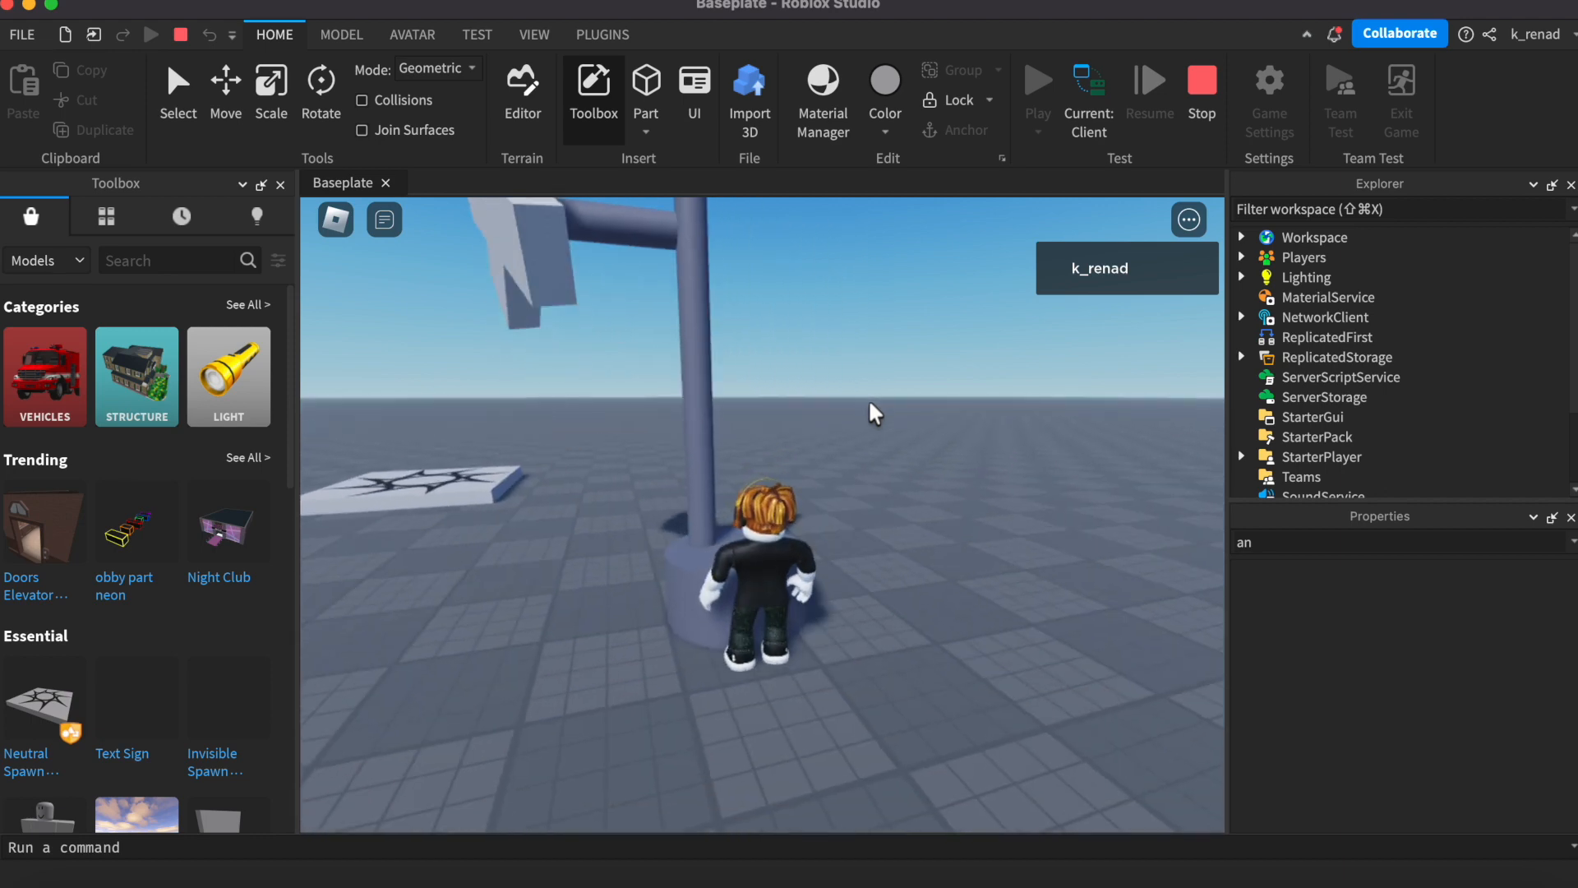
Step: Climb the character onto the windmill's base and jump up onto the blades to examine them from behind and above
key(Left)
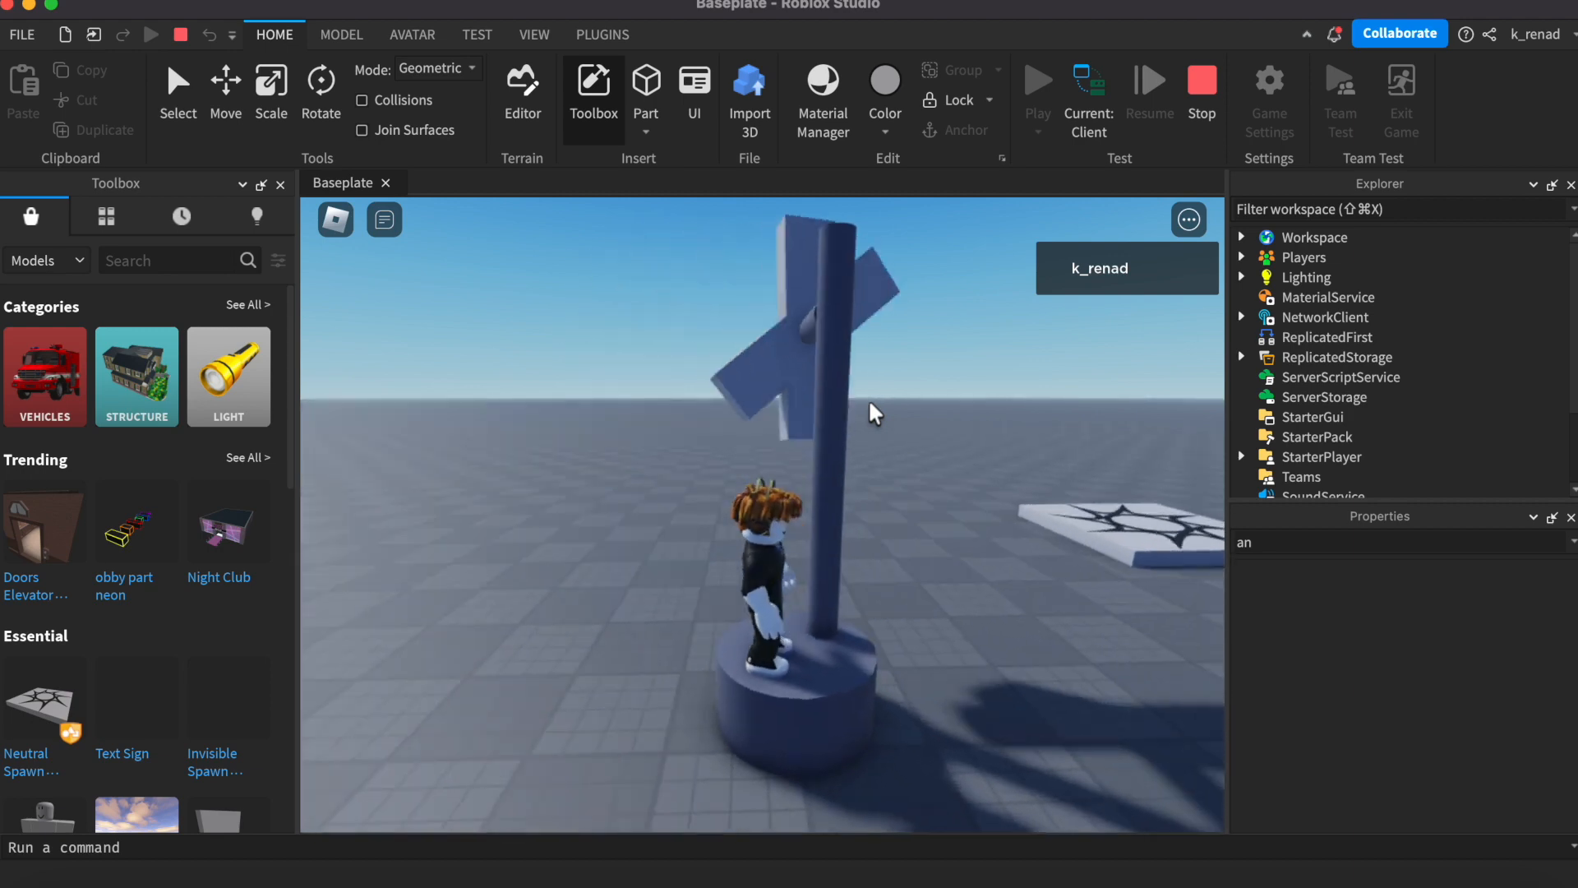
key(s)
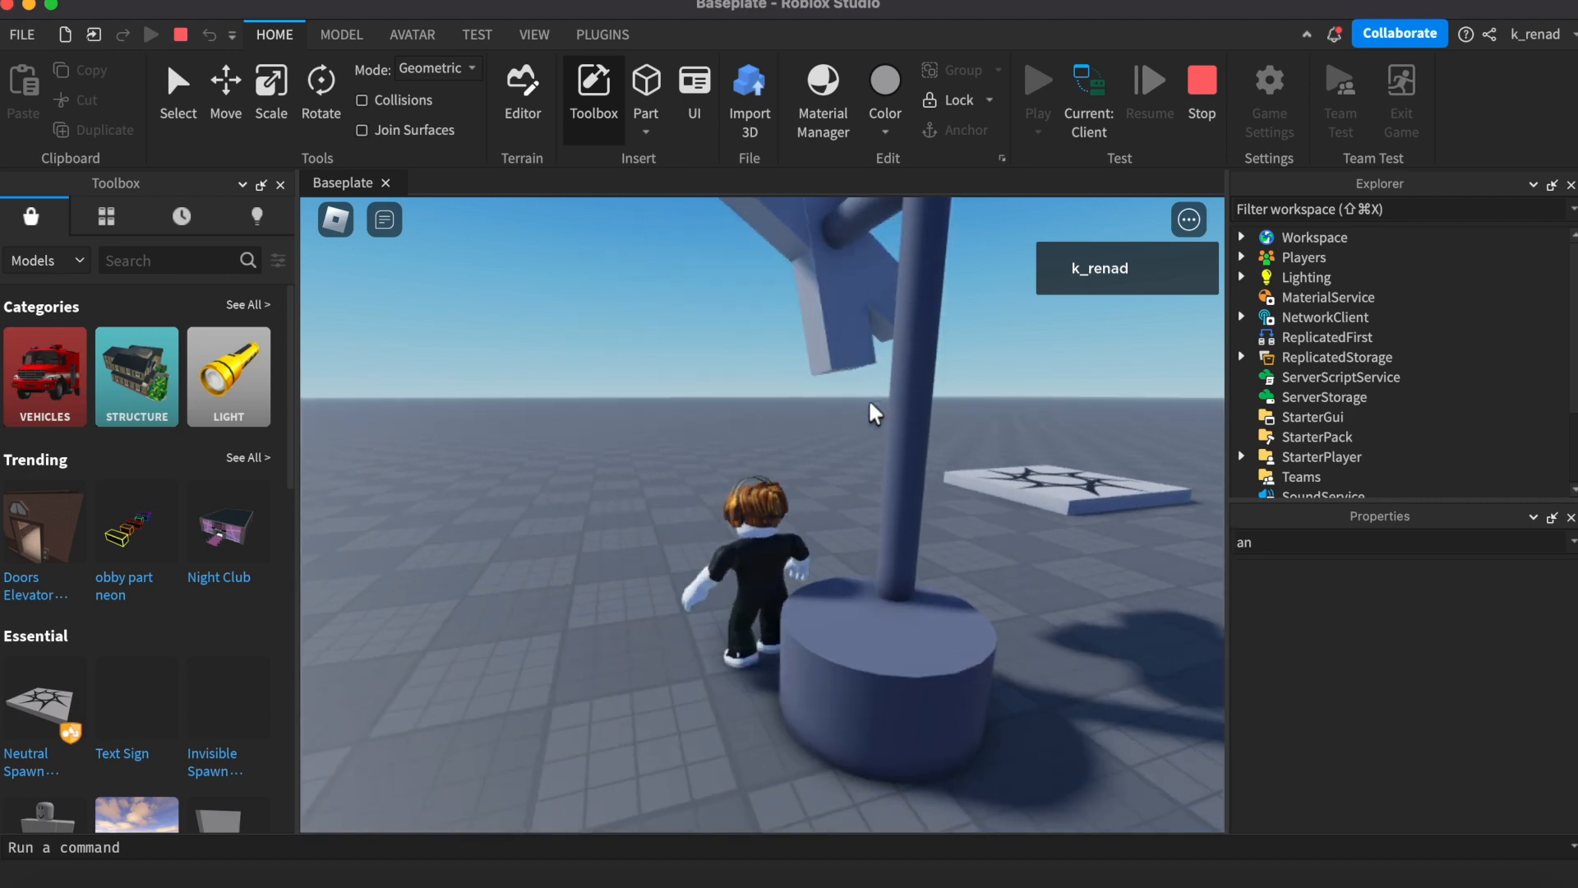
key(w)
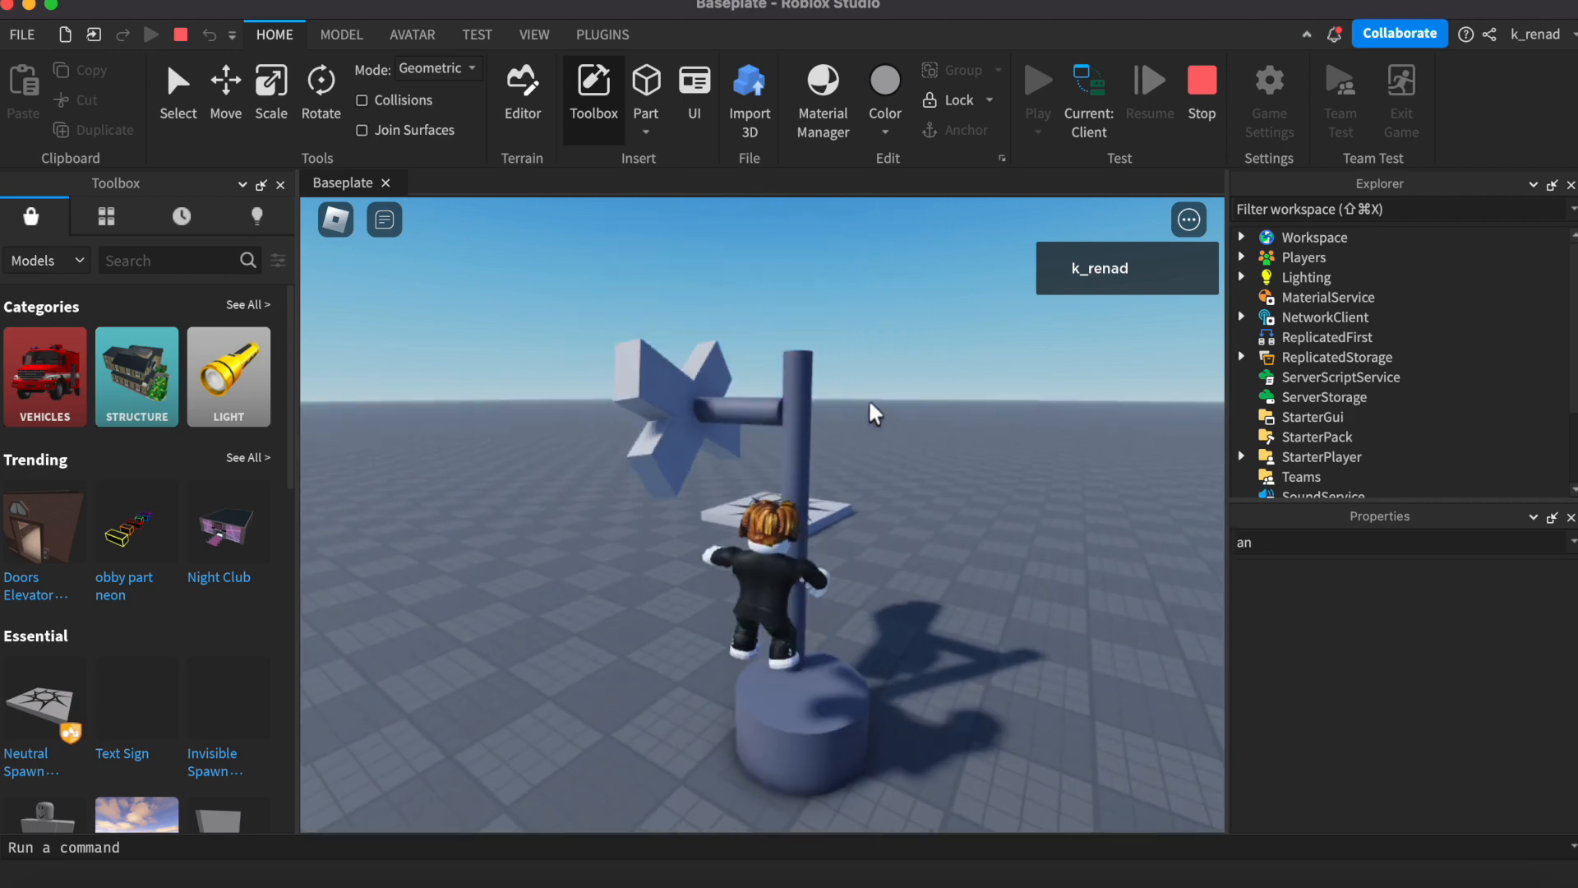
key(Left)
key(space)
key(space)
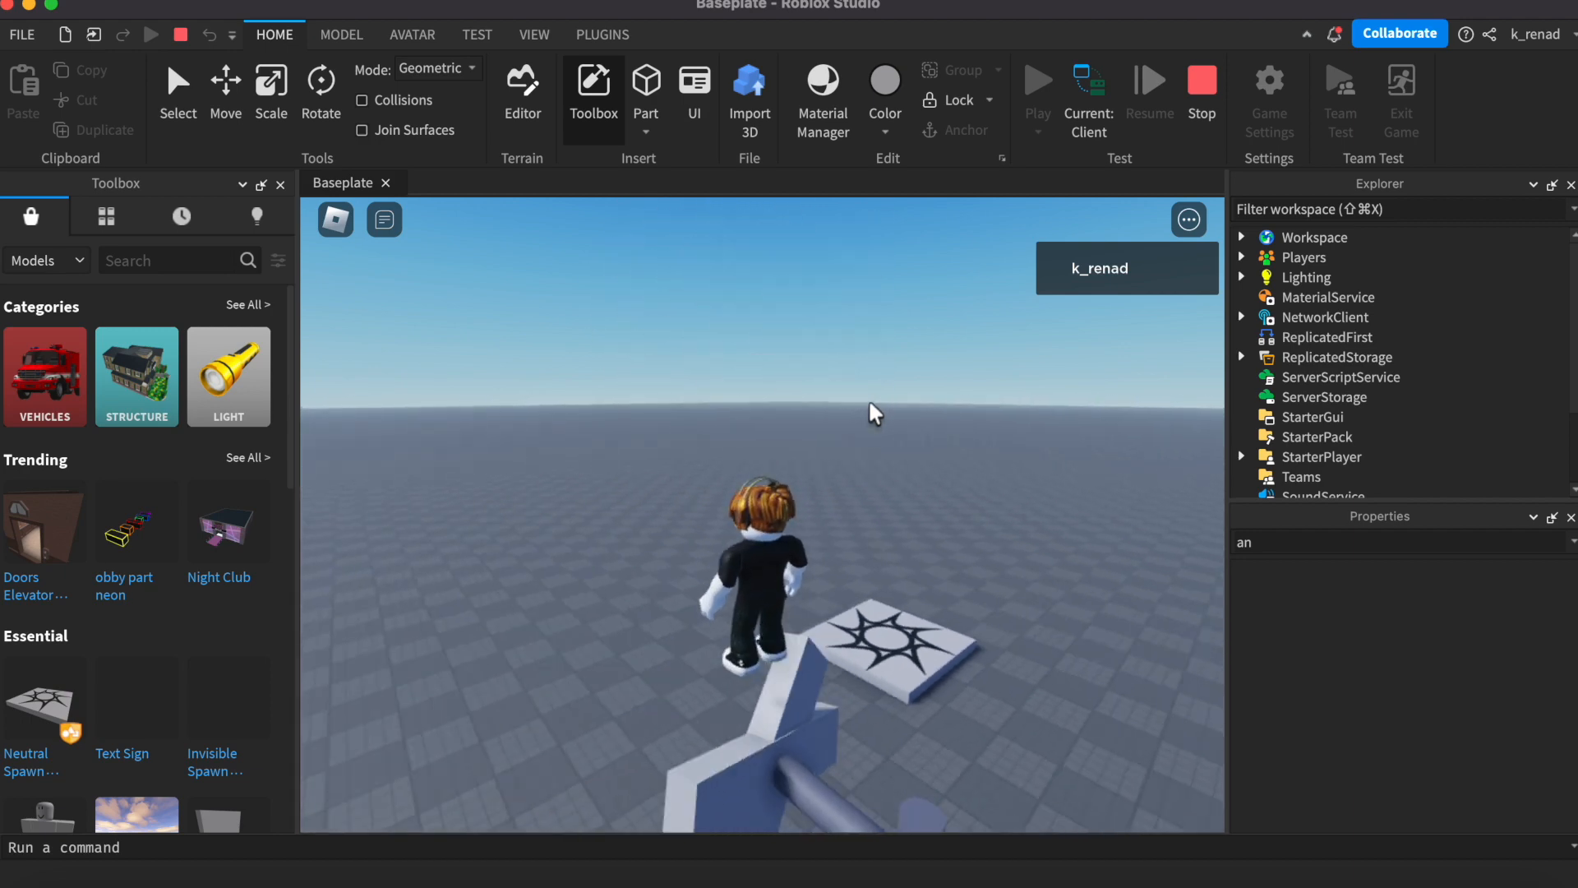